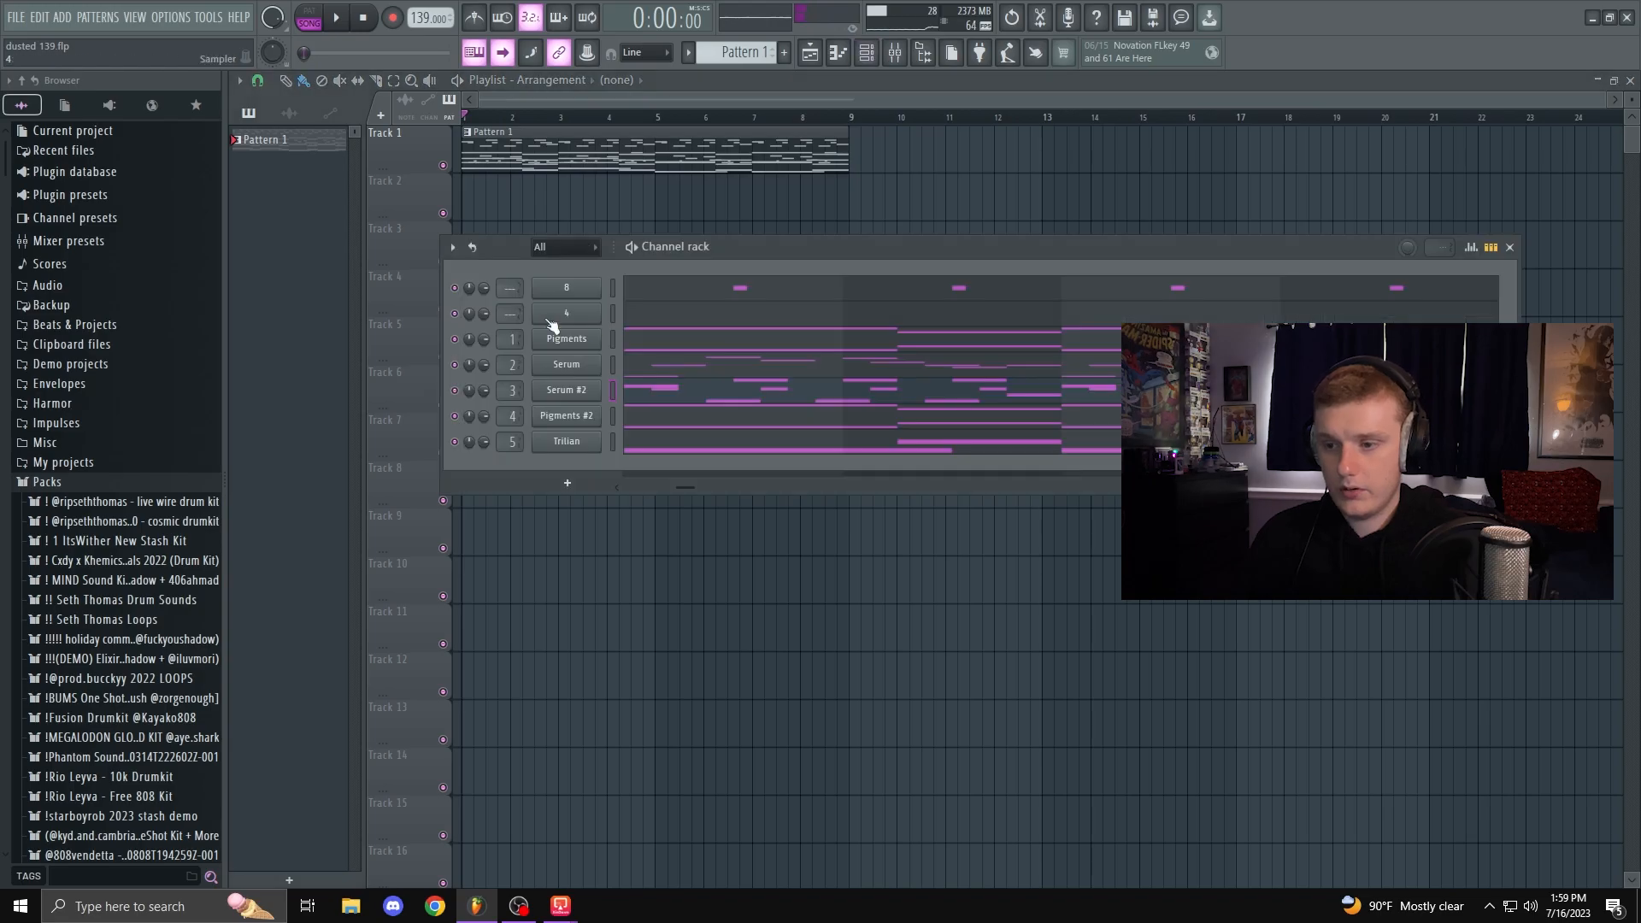
Step: Open the Pigments channel's notes in the piano roll and examine its upper and lower chord notes
click(713, 348)
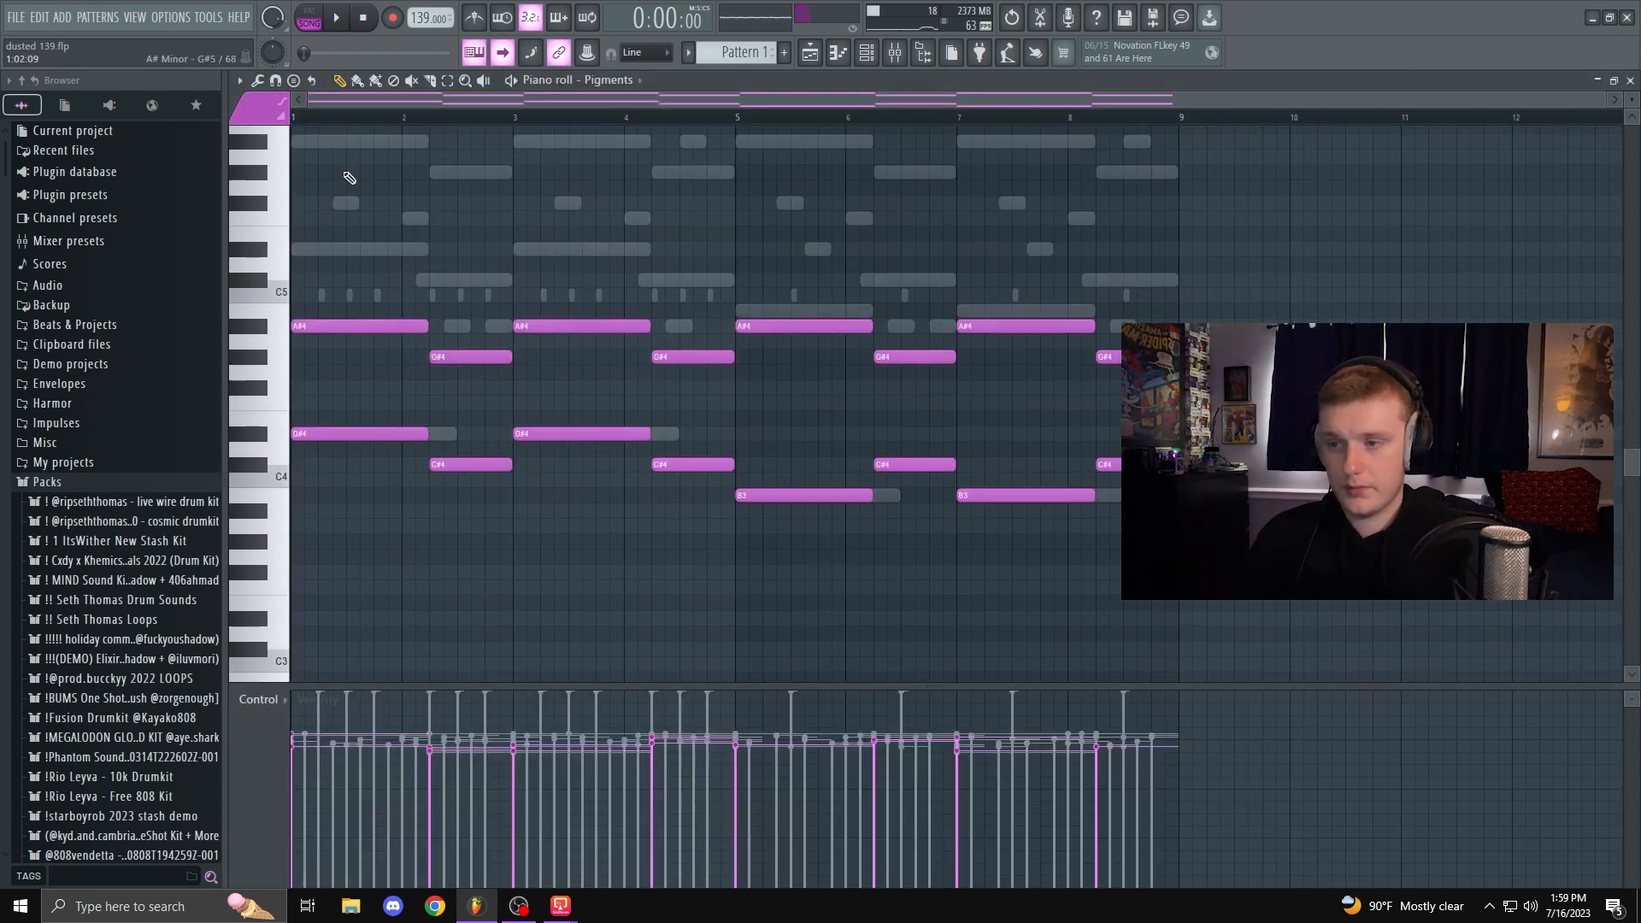
scroll(1018, 351, down, 1)
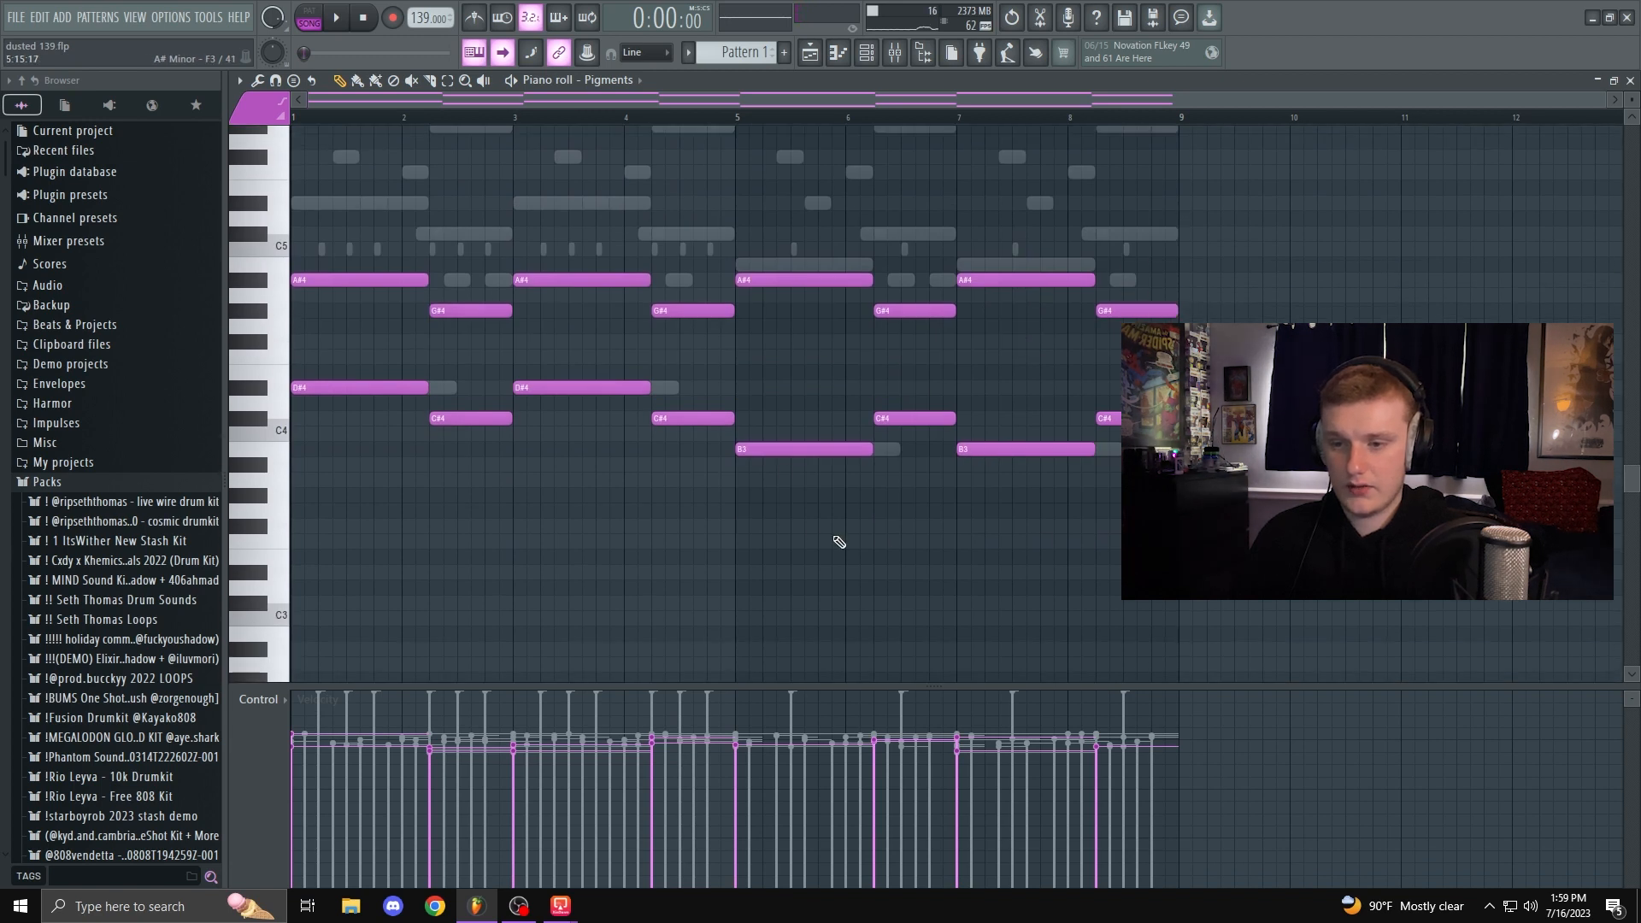
drag(308, 347, 1237, 210)
click(759, 532)
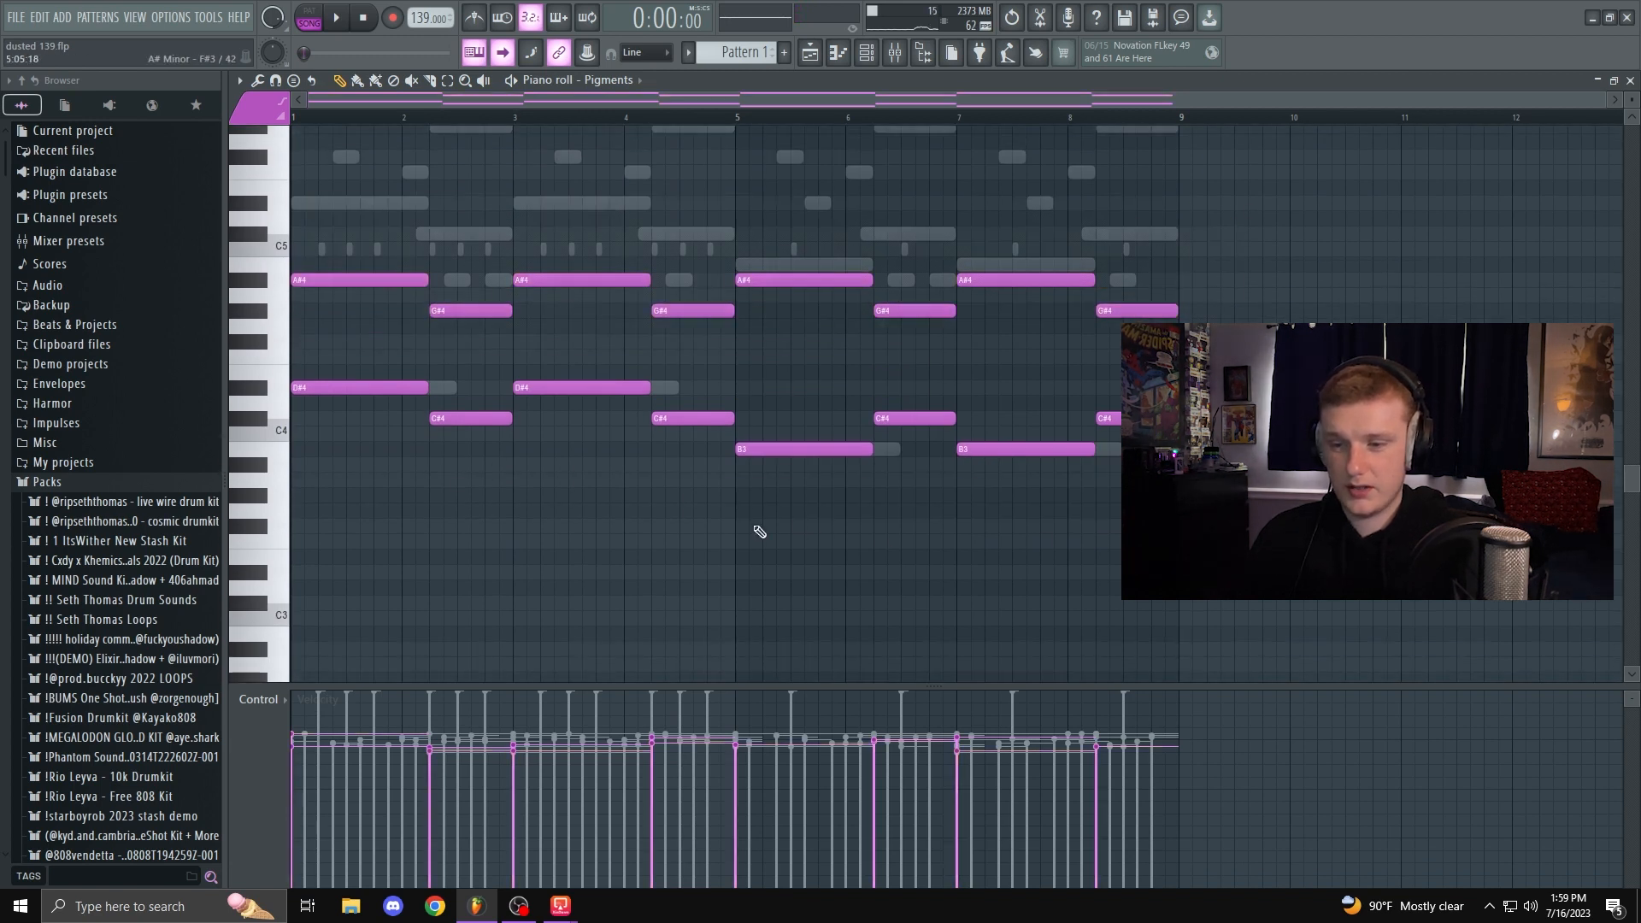
click(560, 389)
click(573, 390)
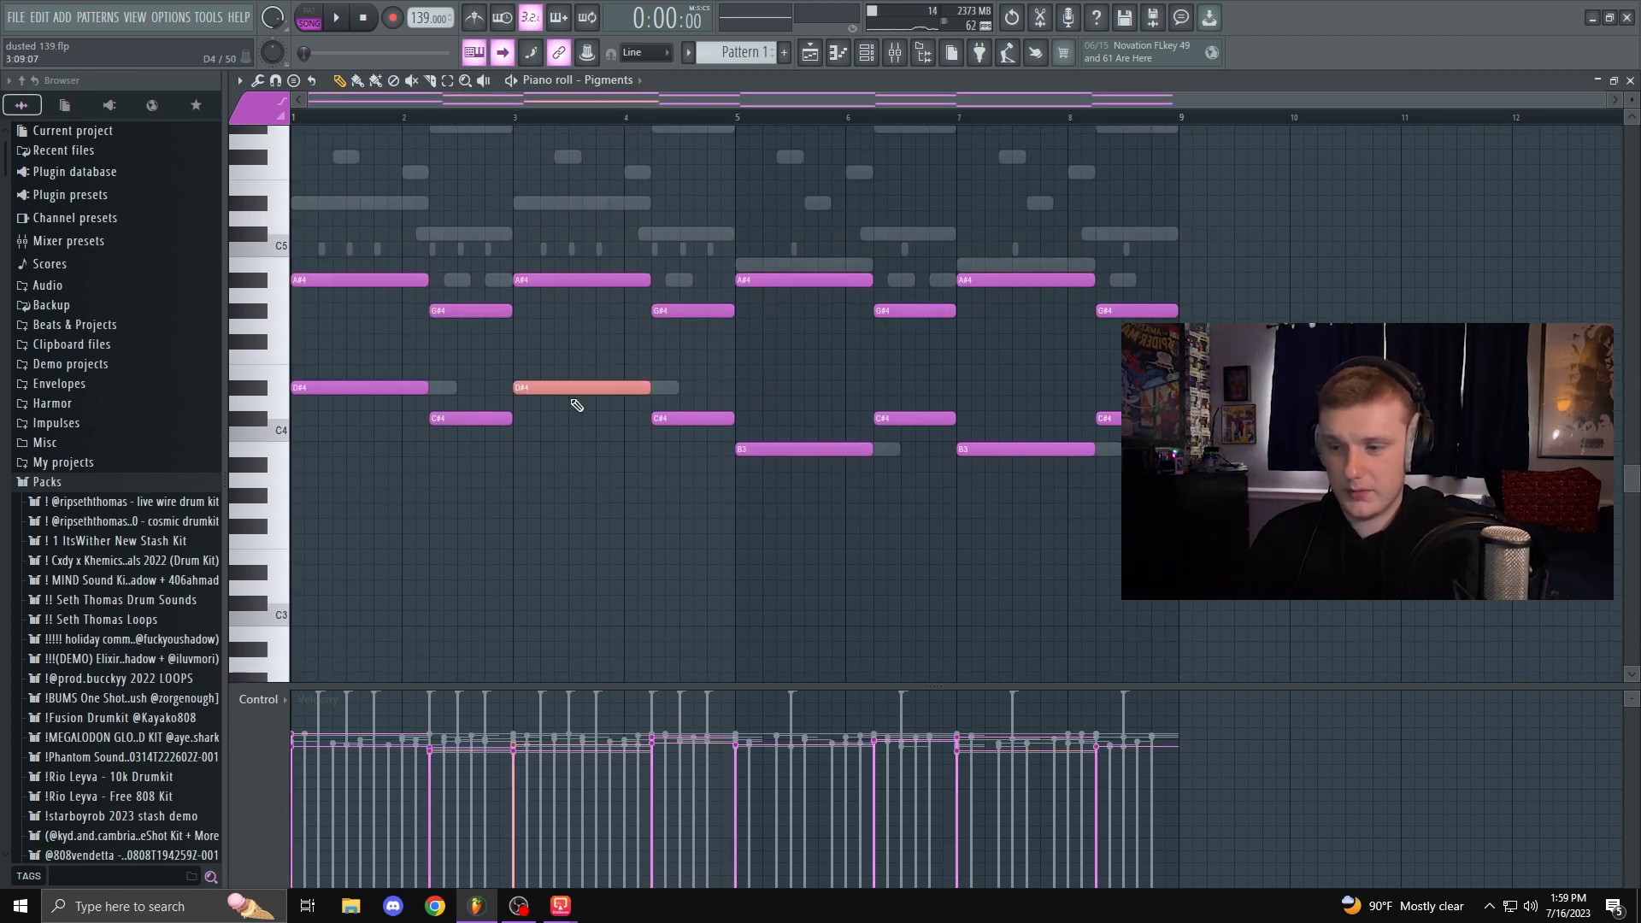
Step: Try raising the lower Pigments note at bar 5 to C#4, and return it to B3
ctrl+click(781, 451)
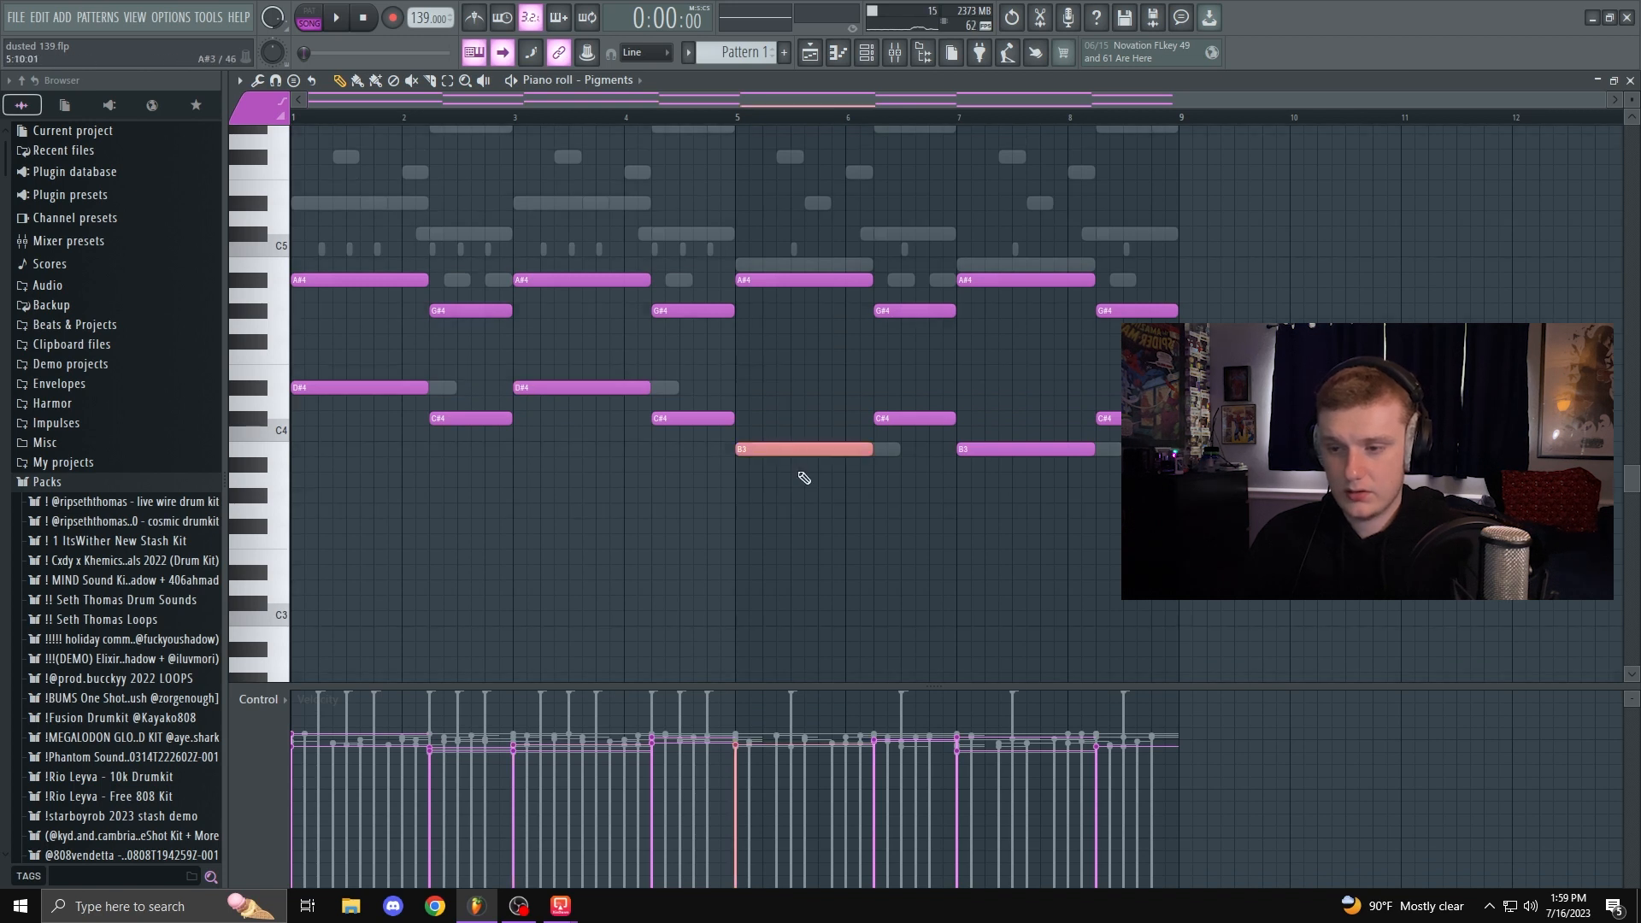
key(shift+Up)
key(shift+Up)
key(shift+Up)
key(shift+Up)
key(shift+Down)
key(shift+Down)
key(shift+Down)
key(shift+Down)
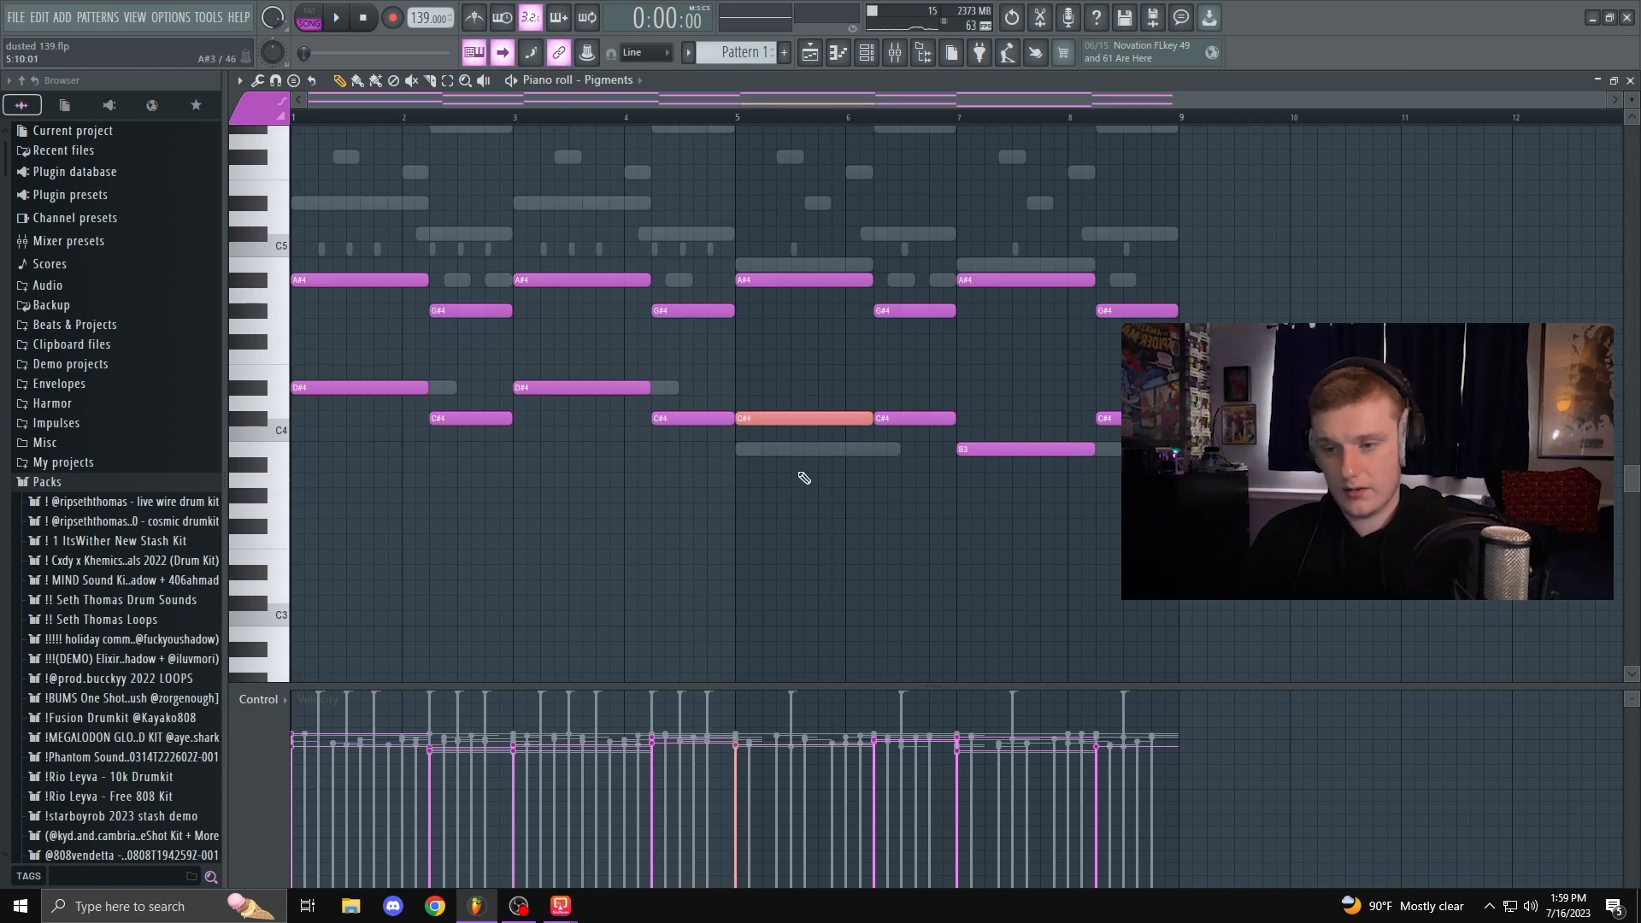
key(ctrl+d)
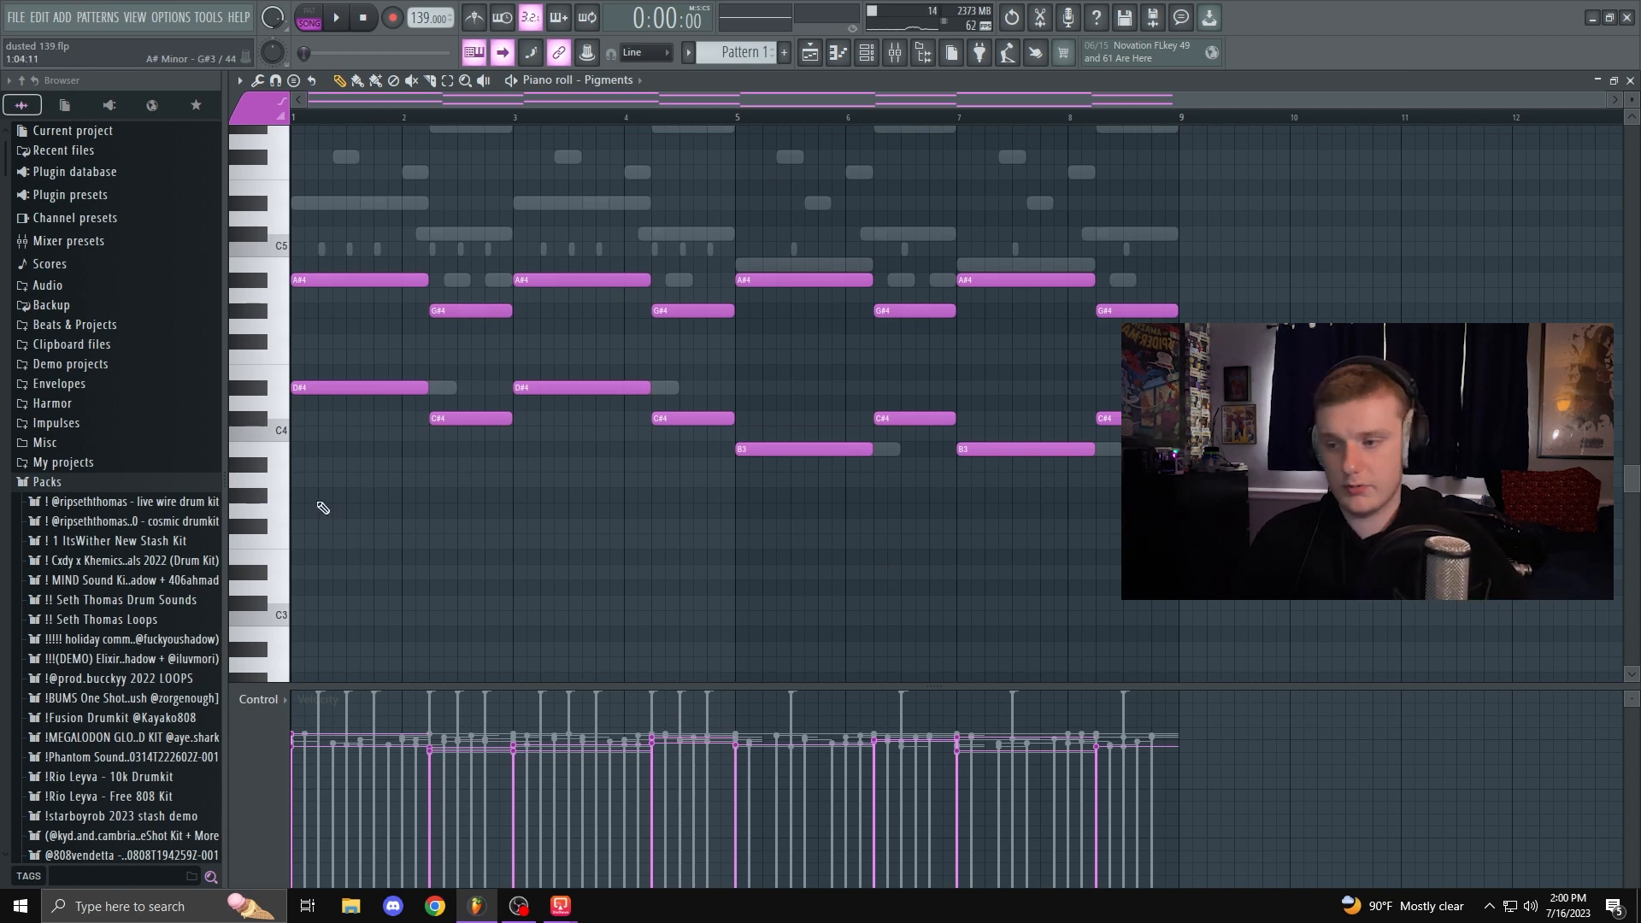
Step: Try adding an F#4 note to the Pigments chord at bar 1, and delete it again
drag(351, 486, 326, 367)
ctrl+click(358, 476)
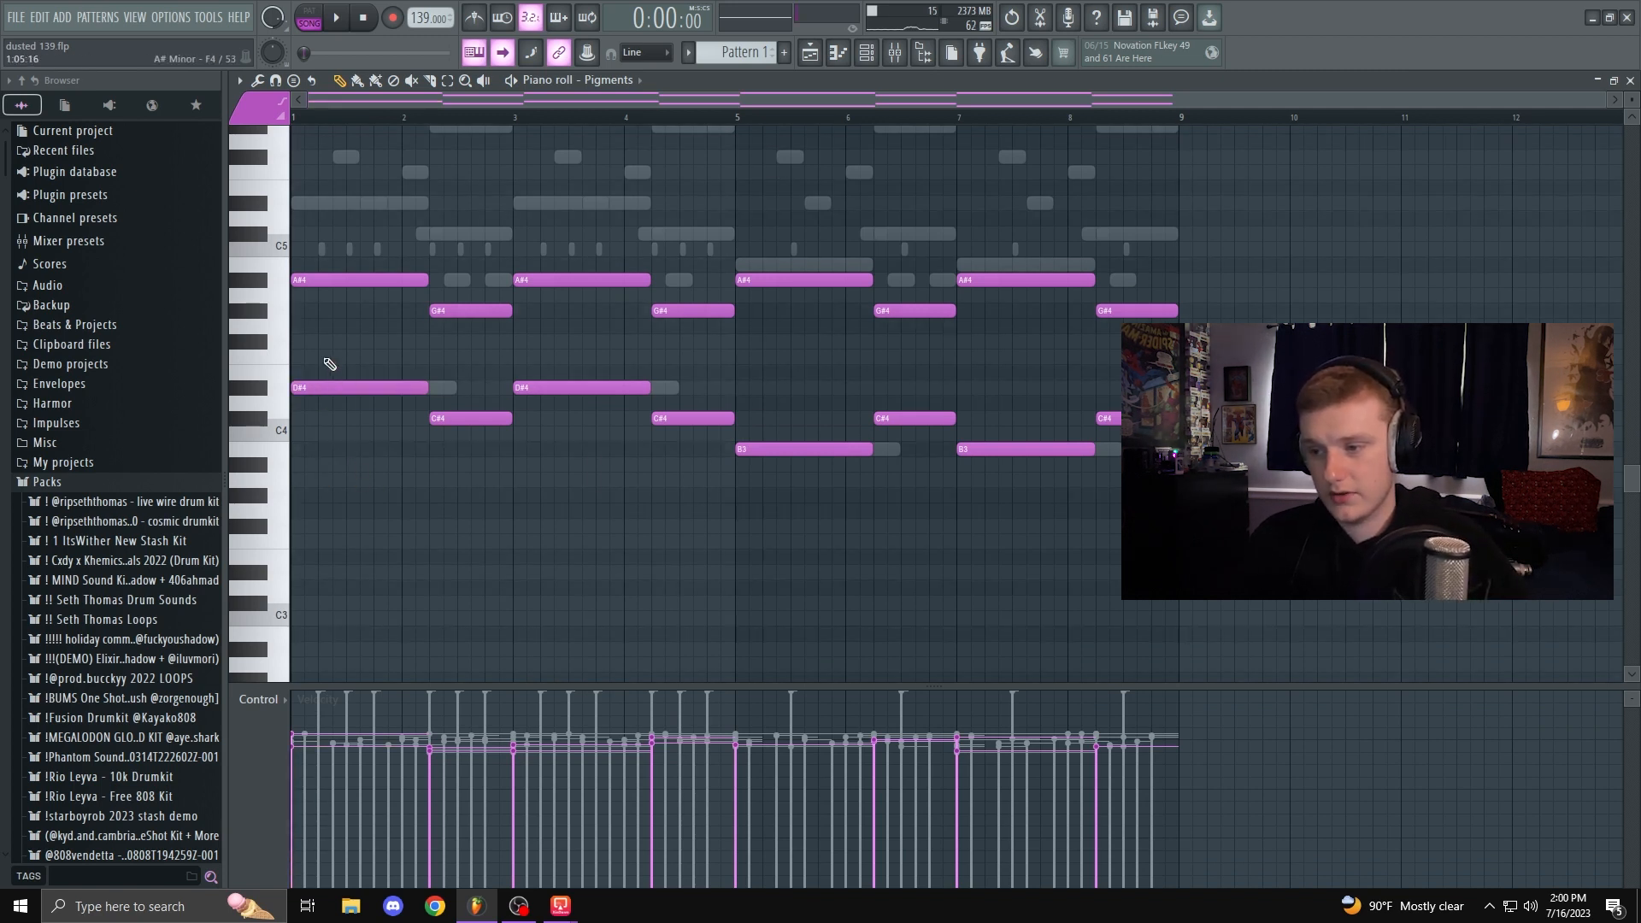
click(312, 343)
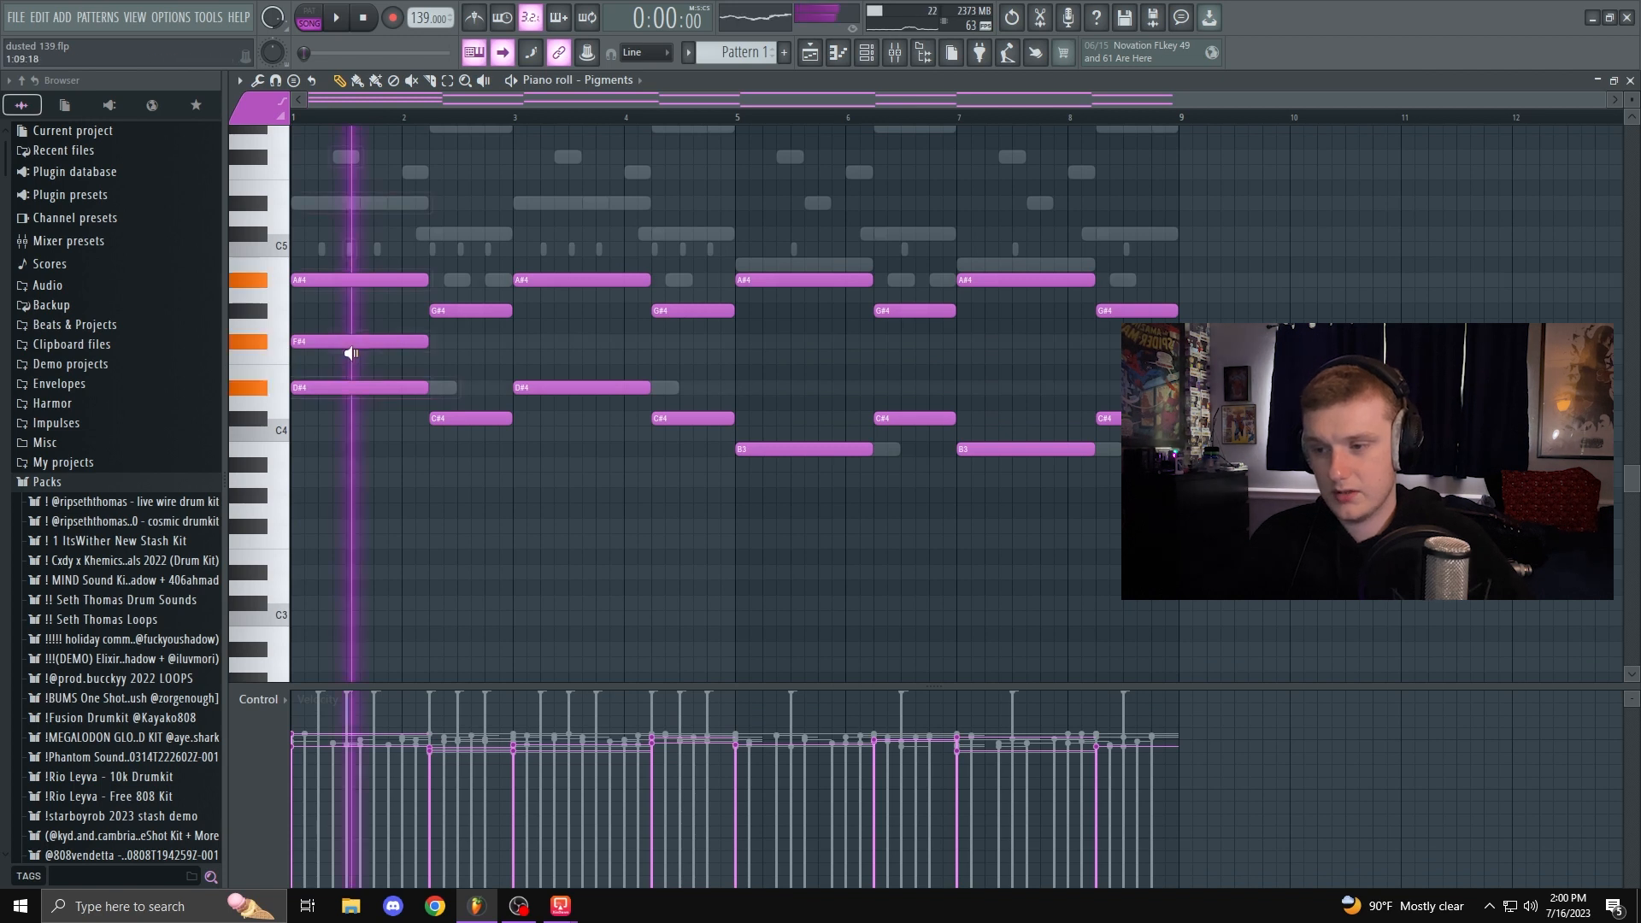
right_click(386, 345)
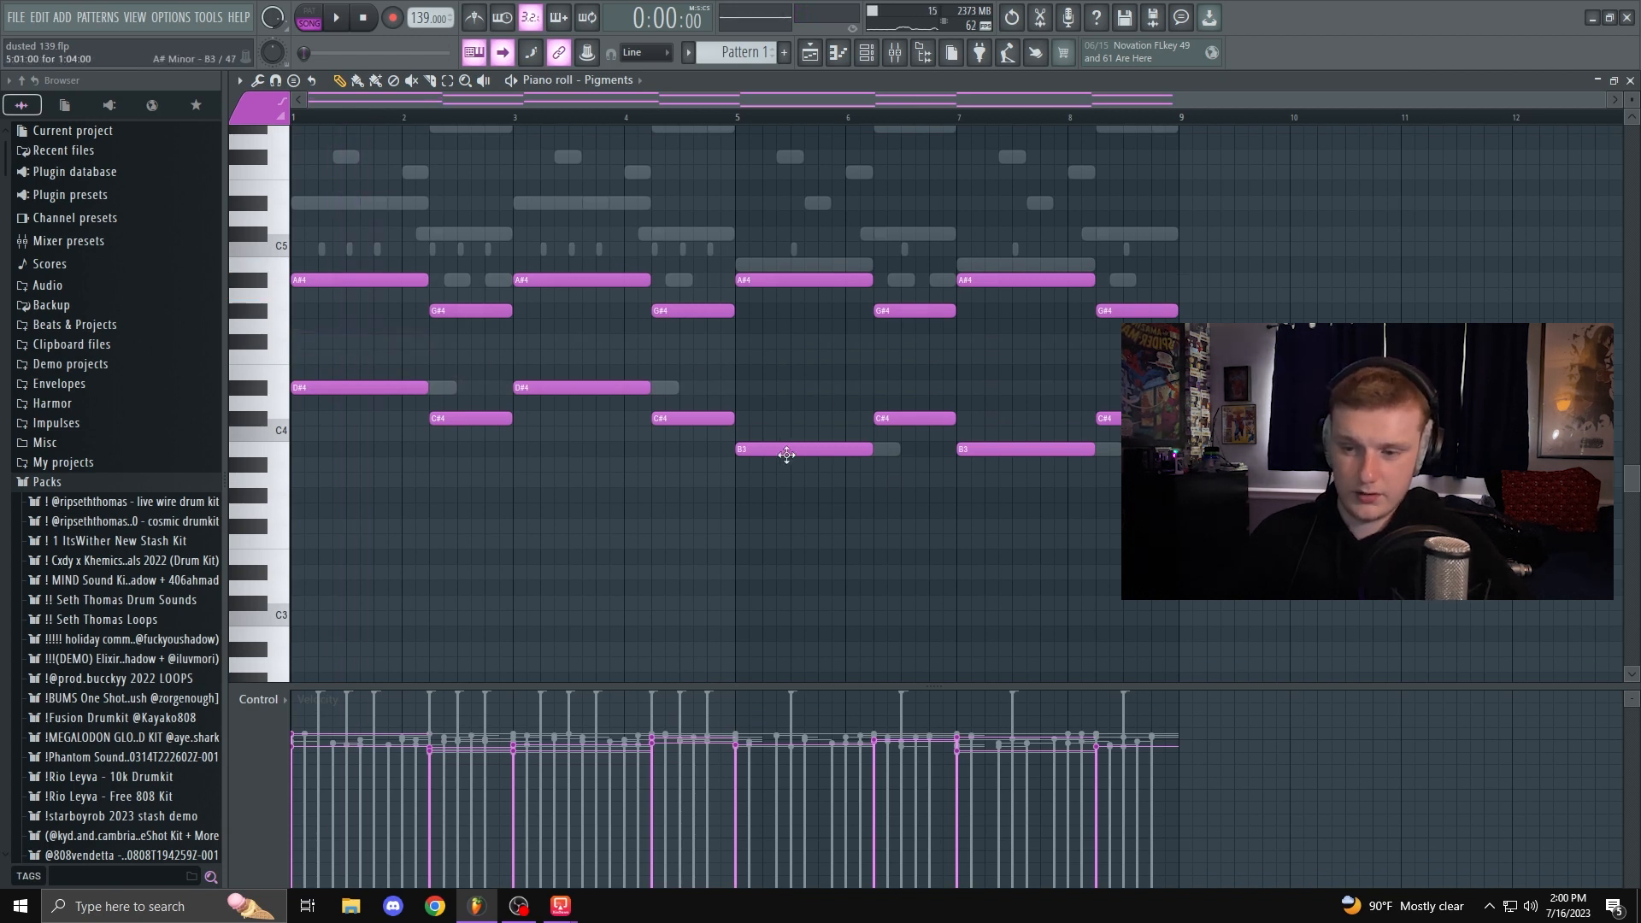
Step: Try filling the Pigments chord at bar 5 with D#4 and F#4 notes, and remove both
click(739, 388)
click(742, 342)
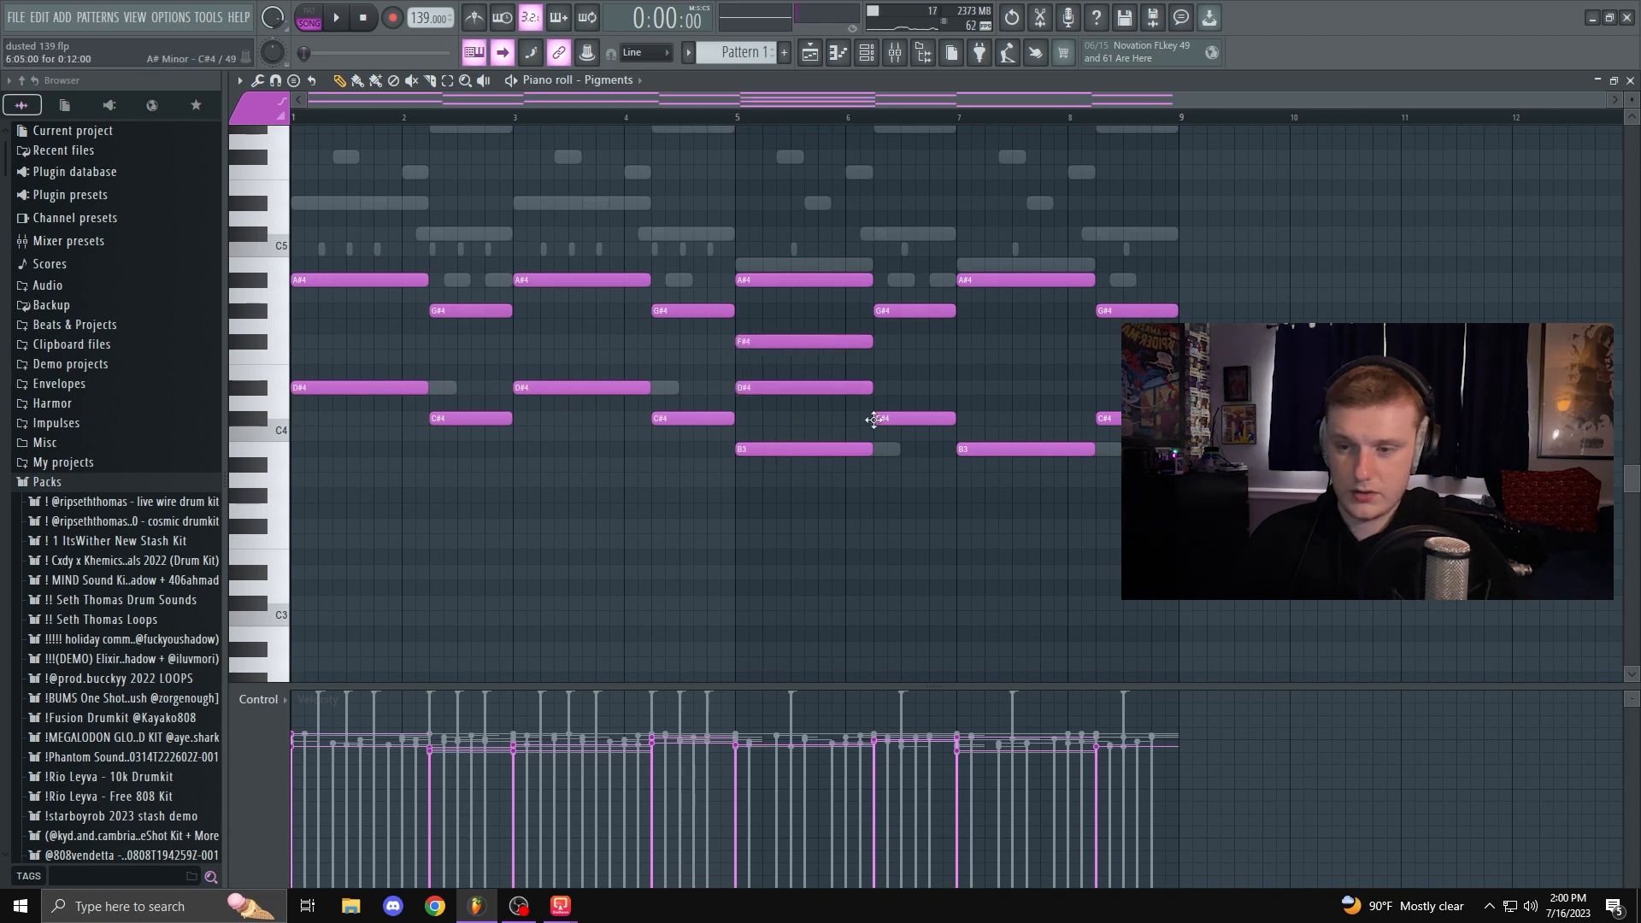
right_click(791, 342)
right_click(821, 388)
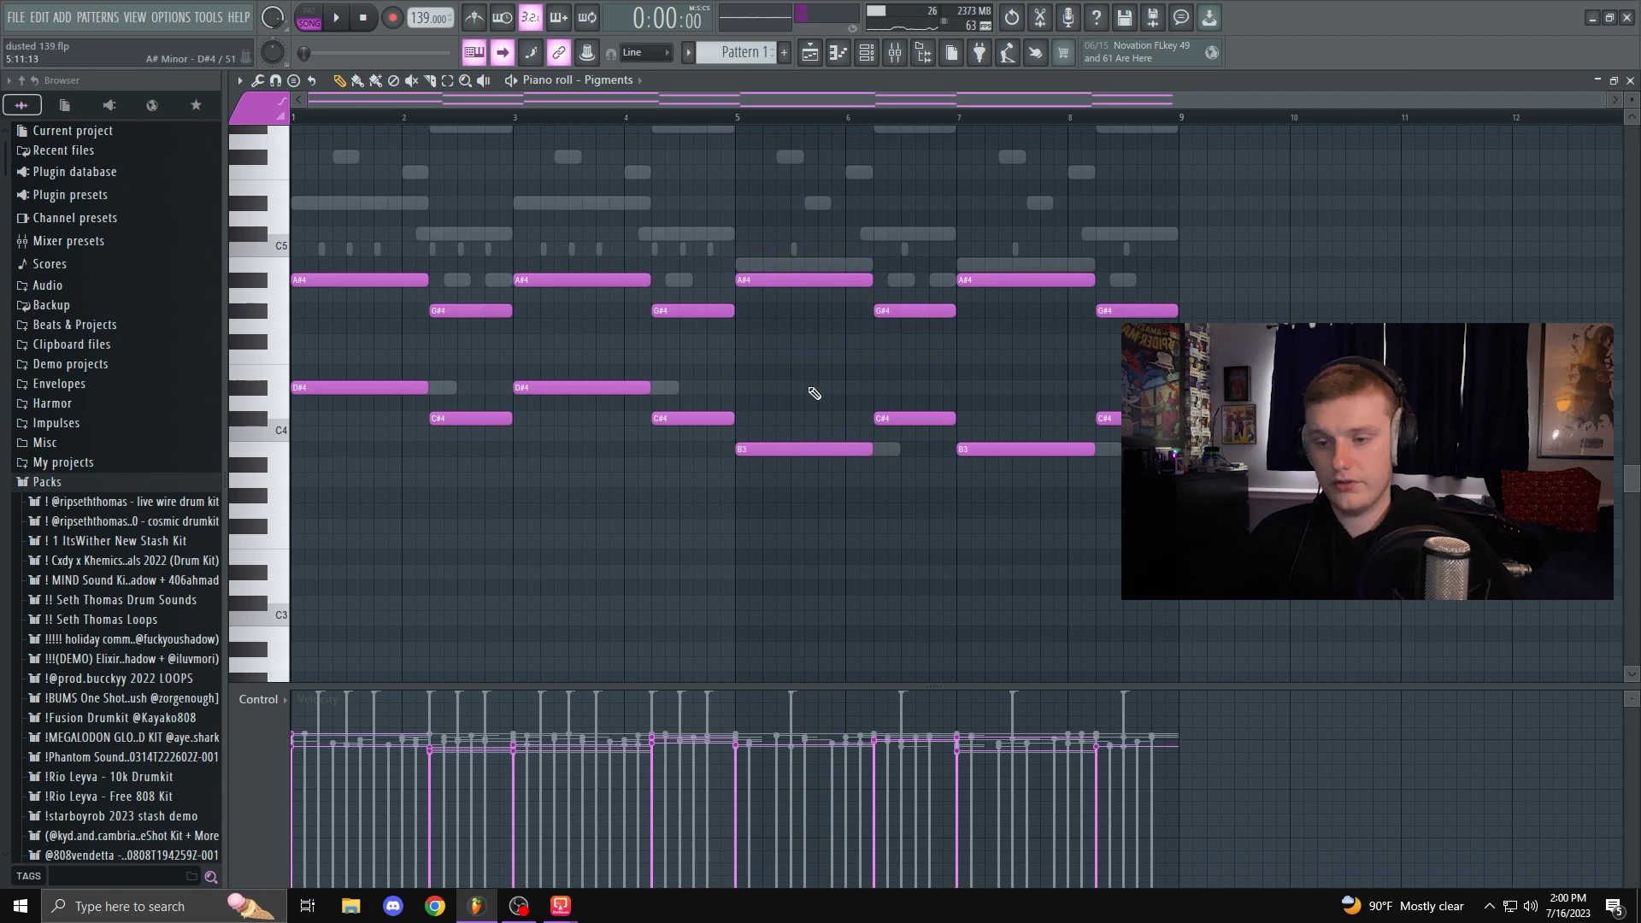
Step: Try lowering the upper Pigments notes at bars 5 and 7 to F#4, and return them to A#4
drag(1231, 320, 295, 181)
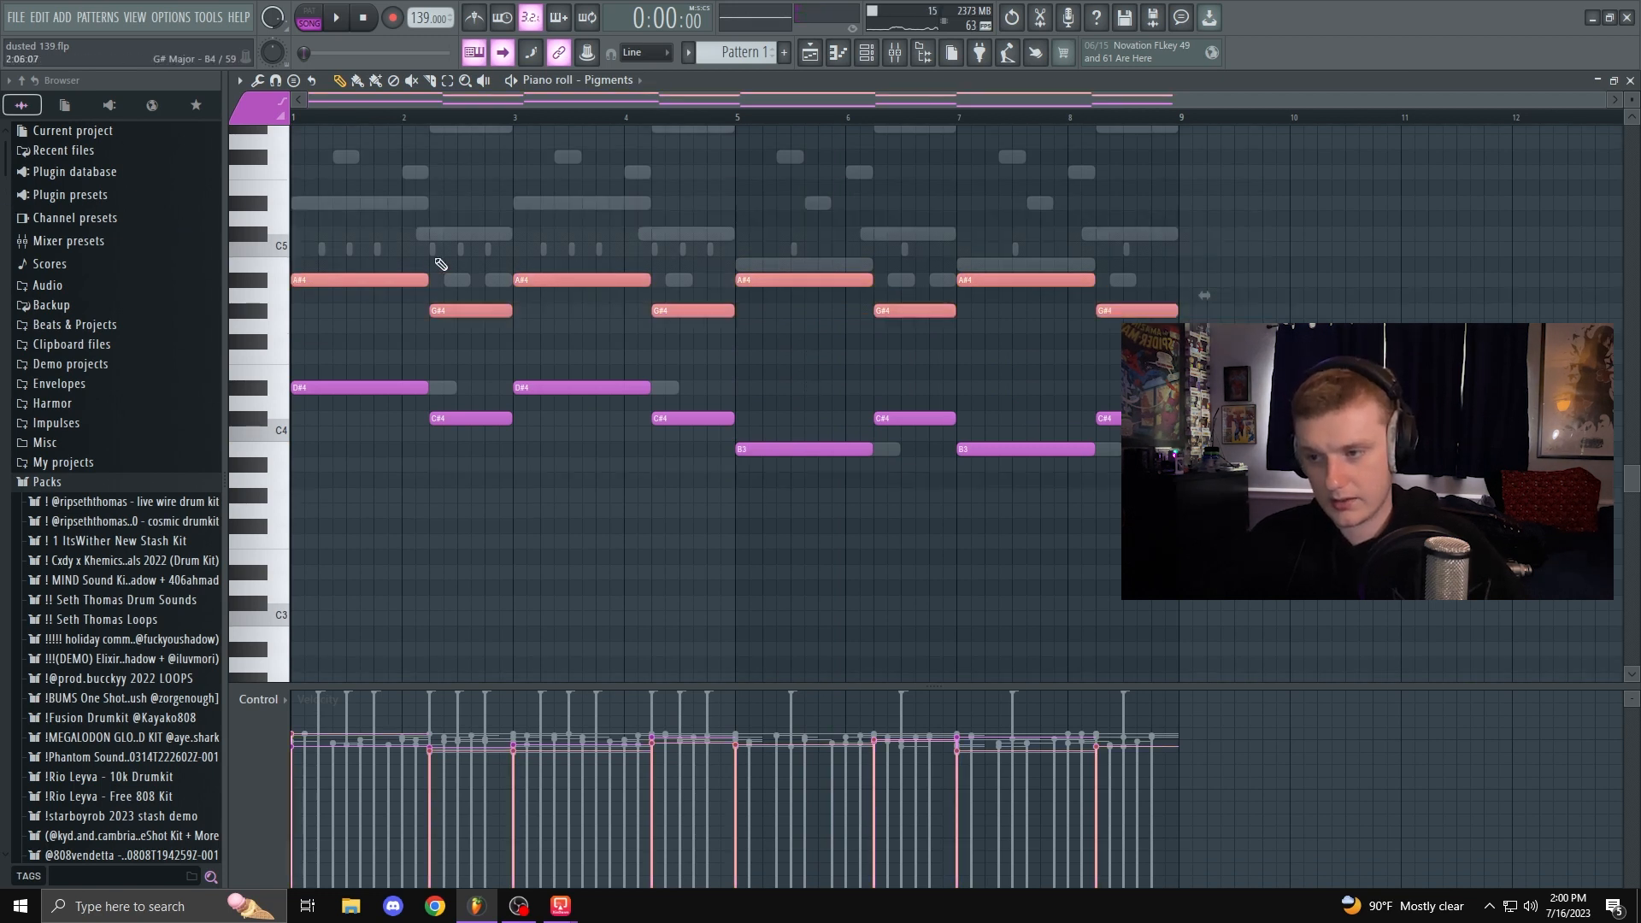
click(844, 341)
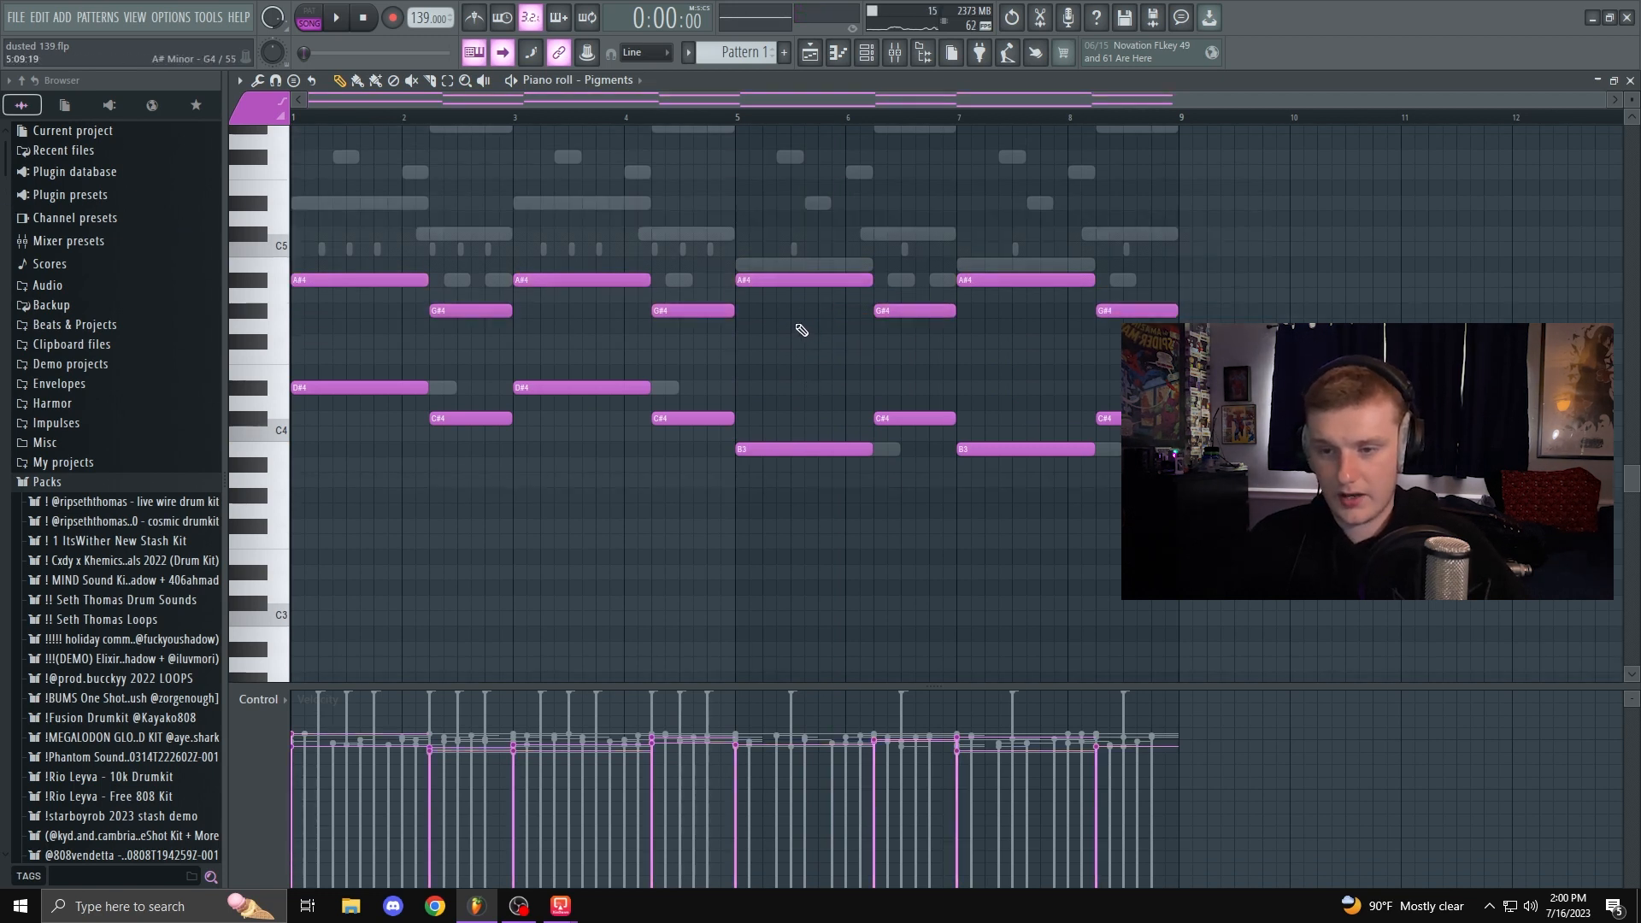
drag(794, 331, 880, 246)
ctrl+shift+click(1009, 283)
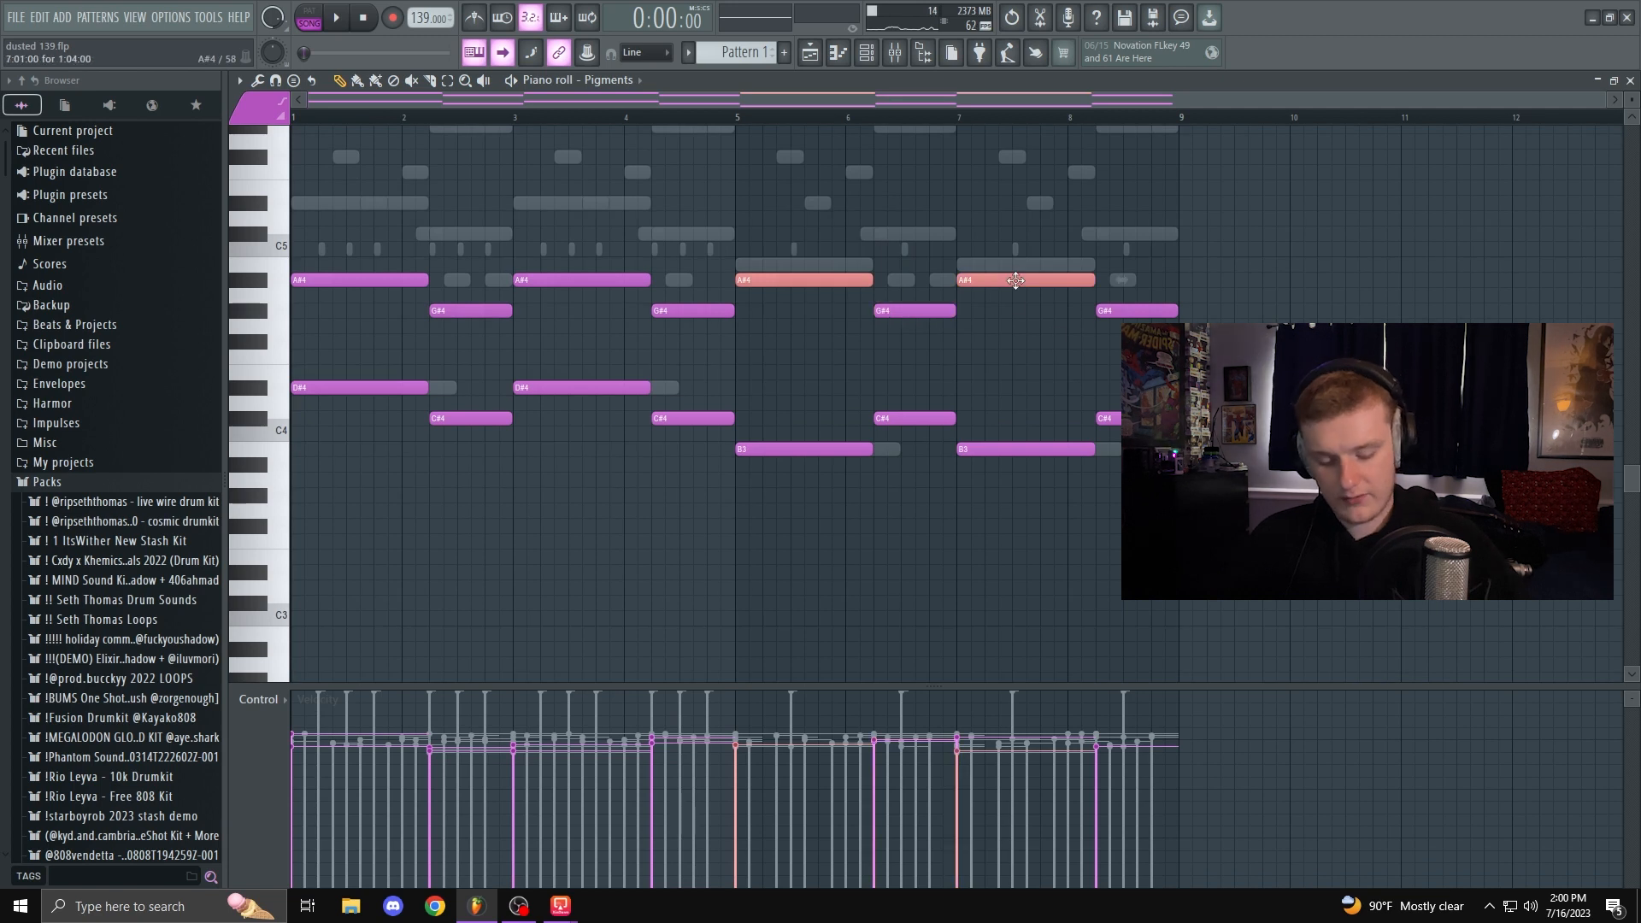
key(Down)
key(Down)
key(Down)
key(Down)
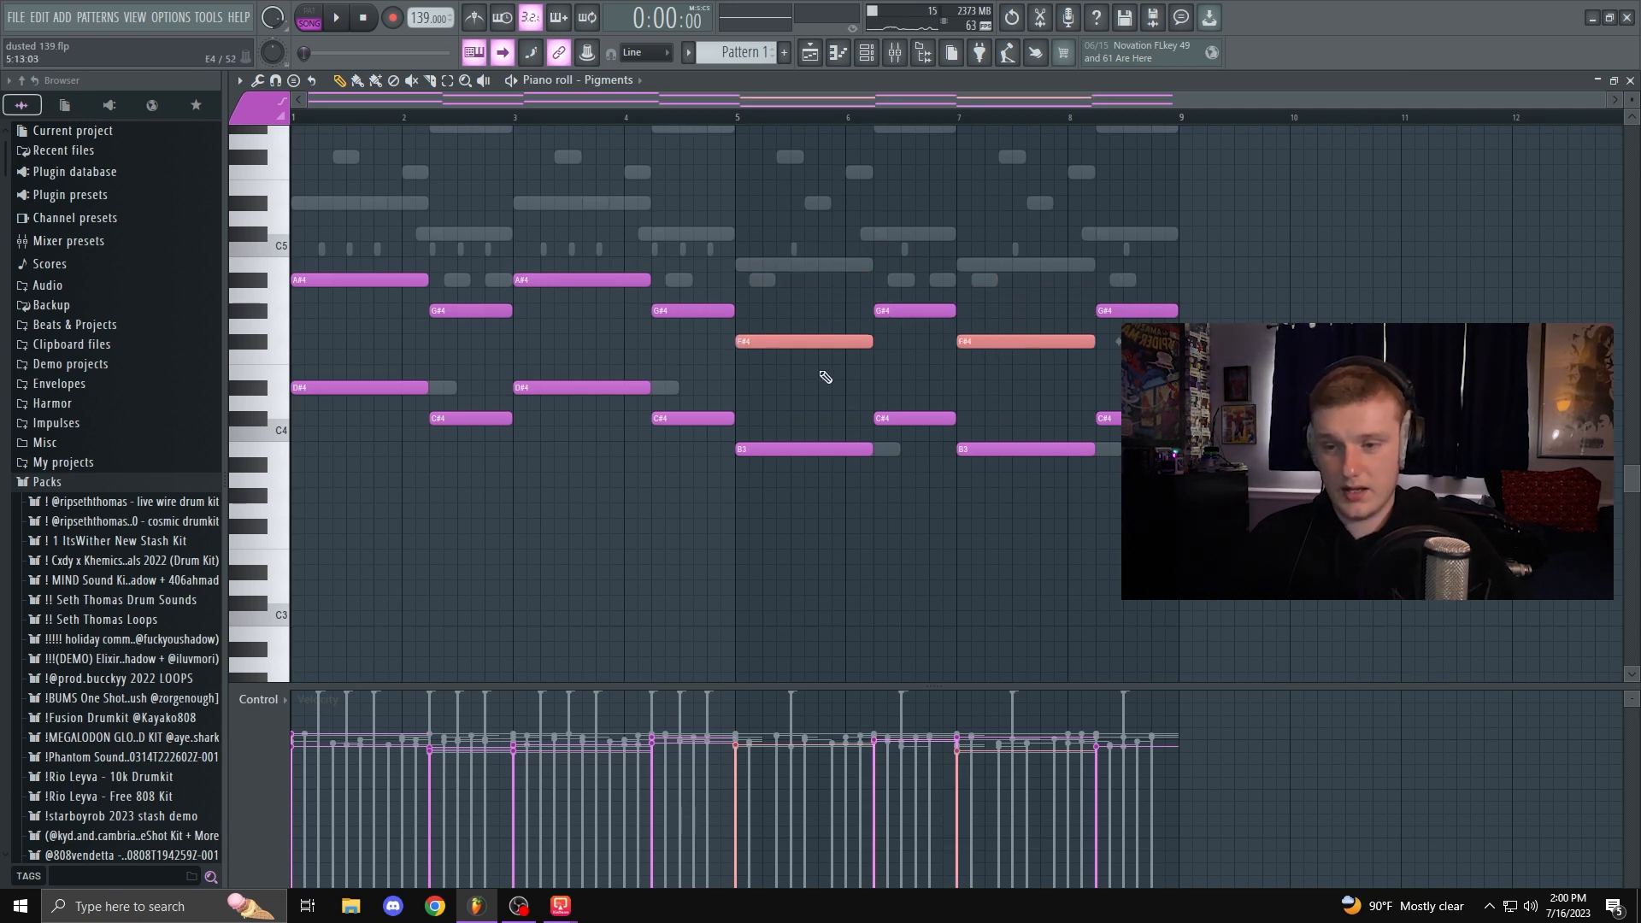
key(Up)
key(Up)
key(Up)
key(Up)
click(821, 372)
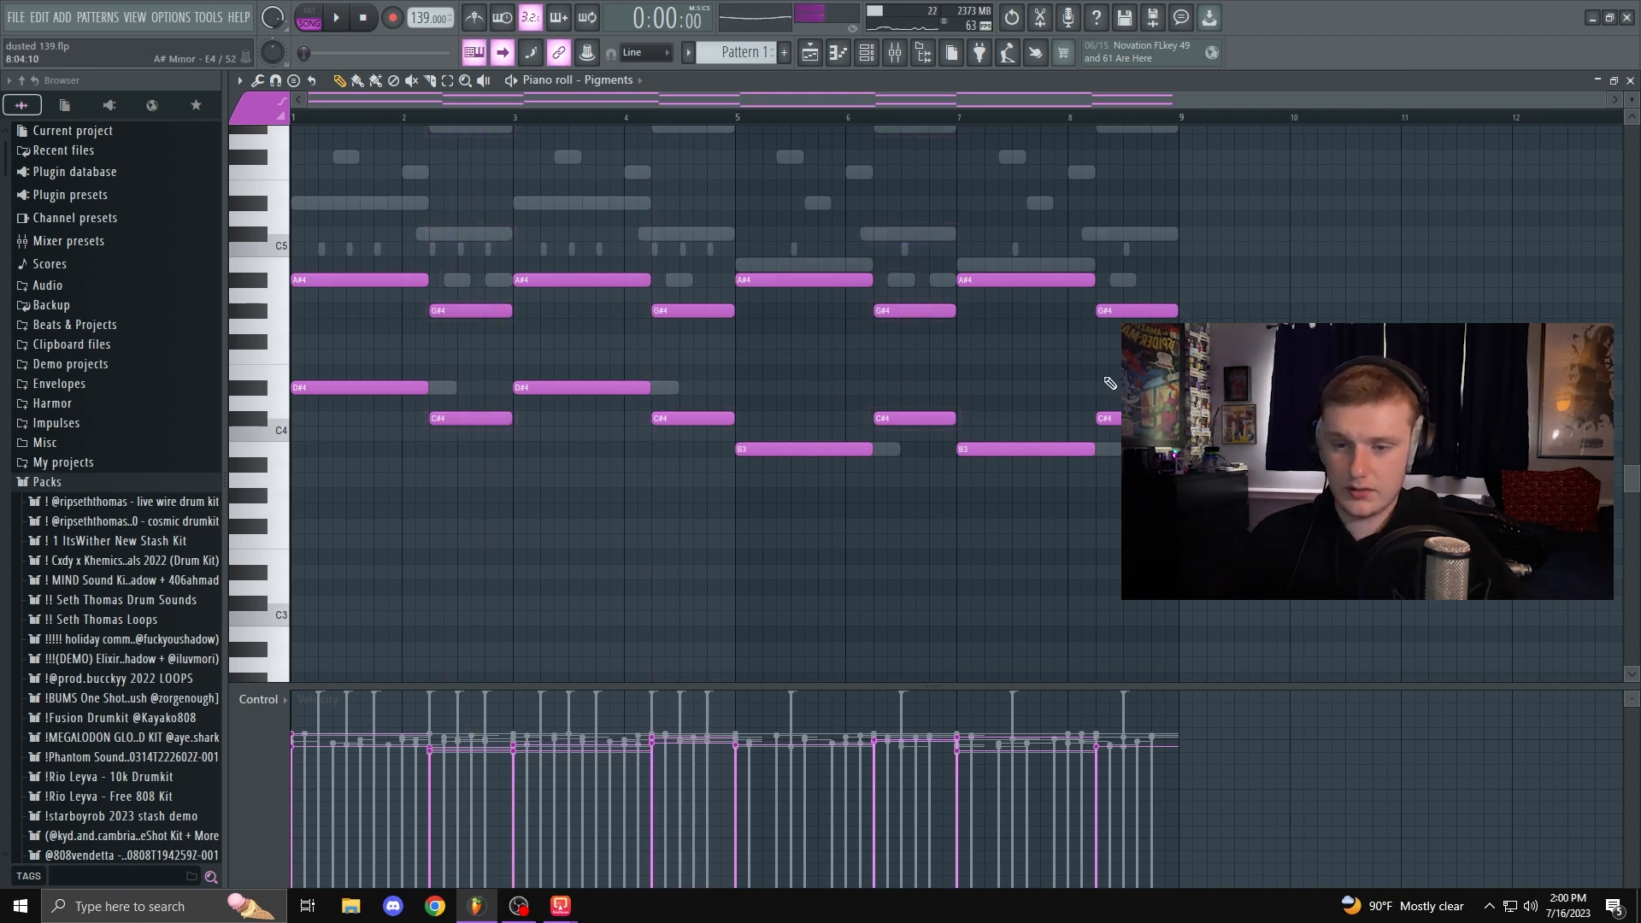
Step: Play back the Pigments part and open the Serum channel's notes in the piano roll
key(space)
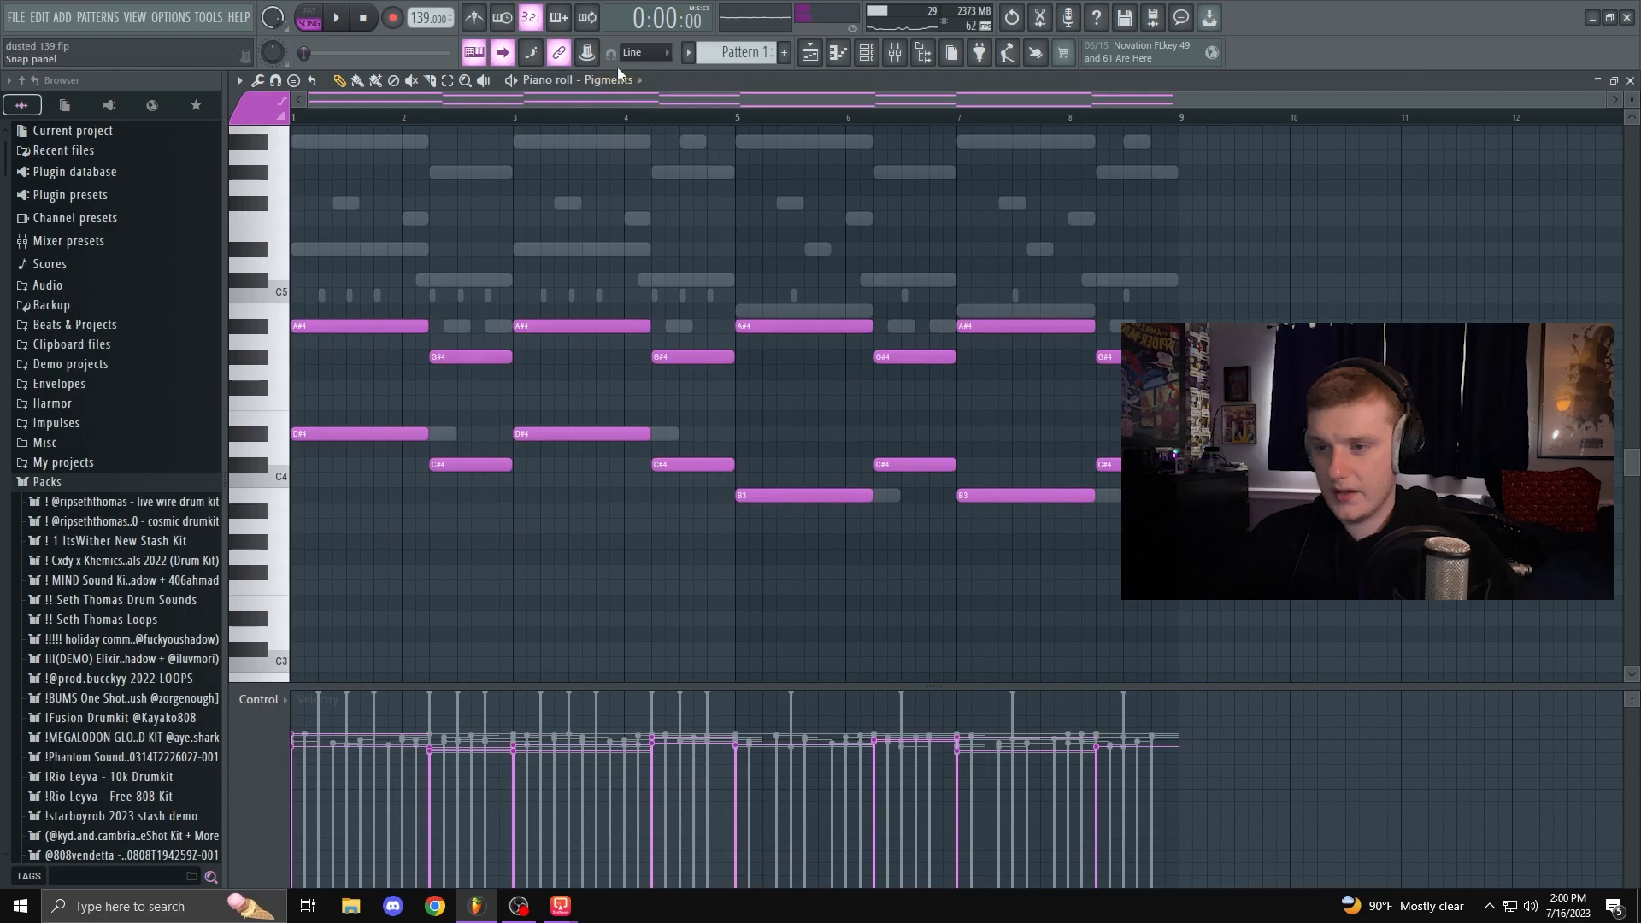
click(613, 80)
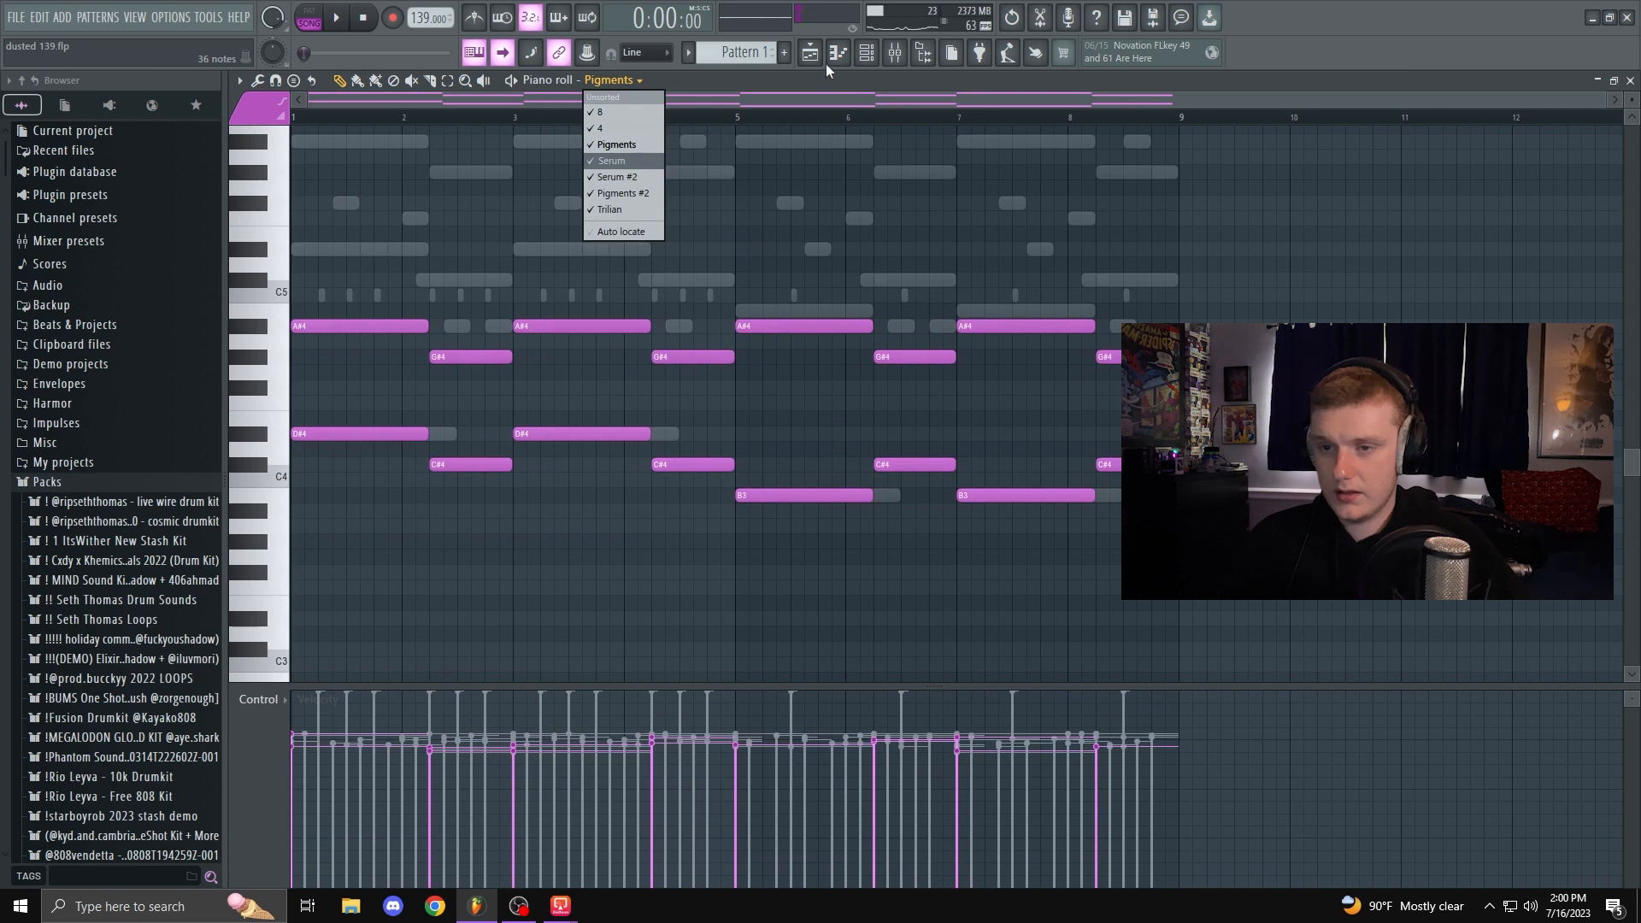
click(866, 54)
click(670, 365)
scroll(592, 428, up, 1)
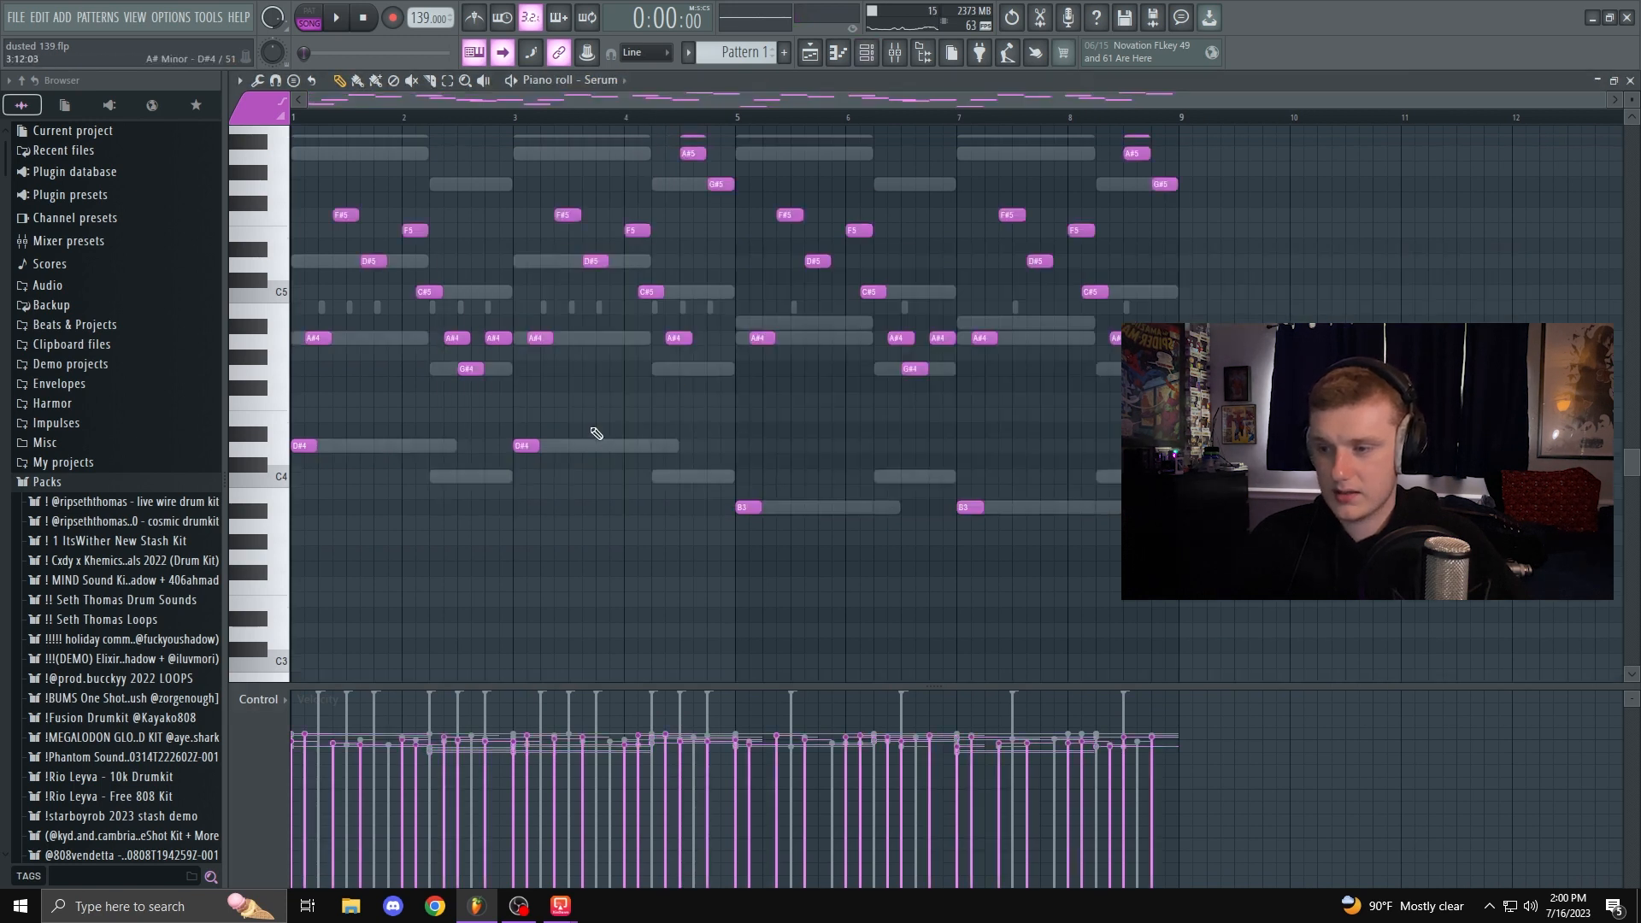
scroll(590, 428, up, 3)
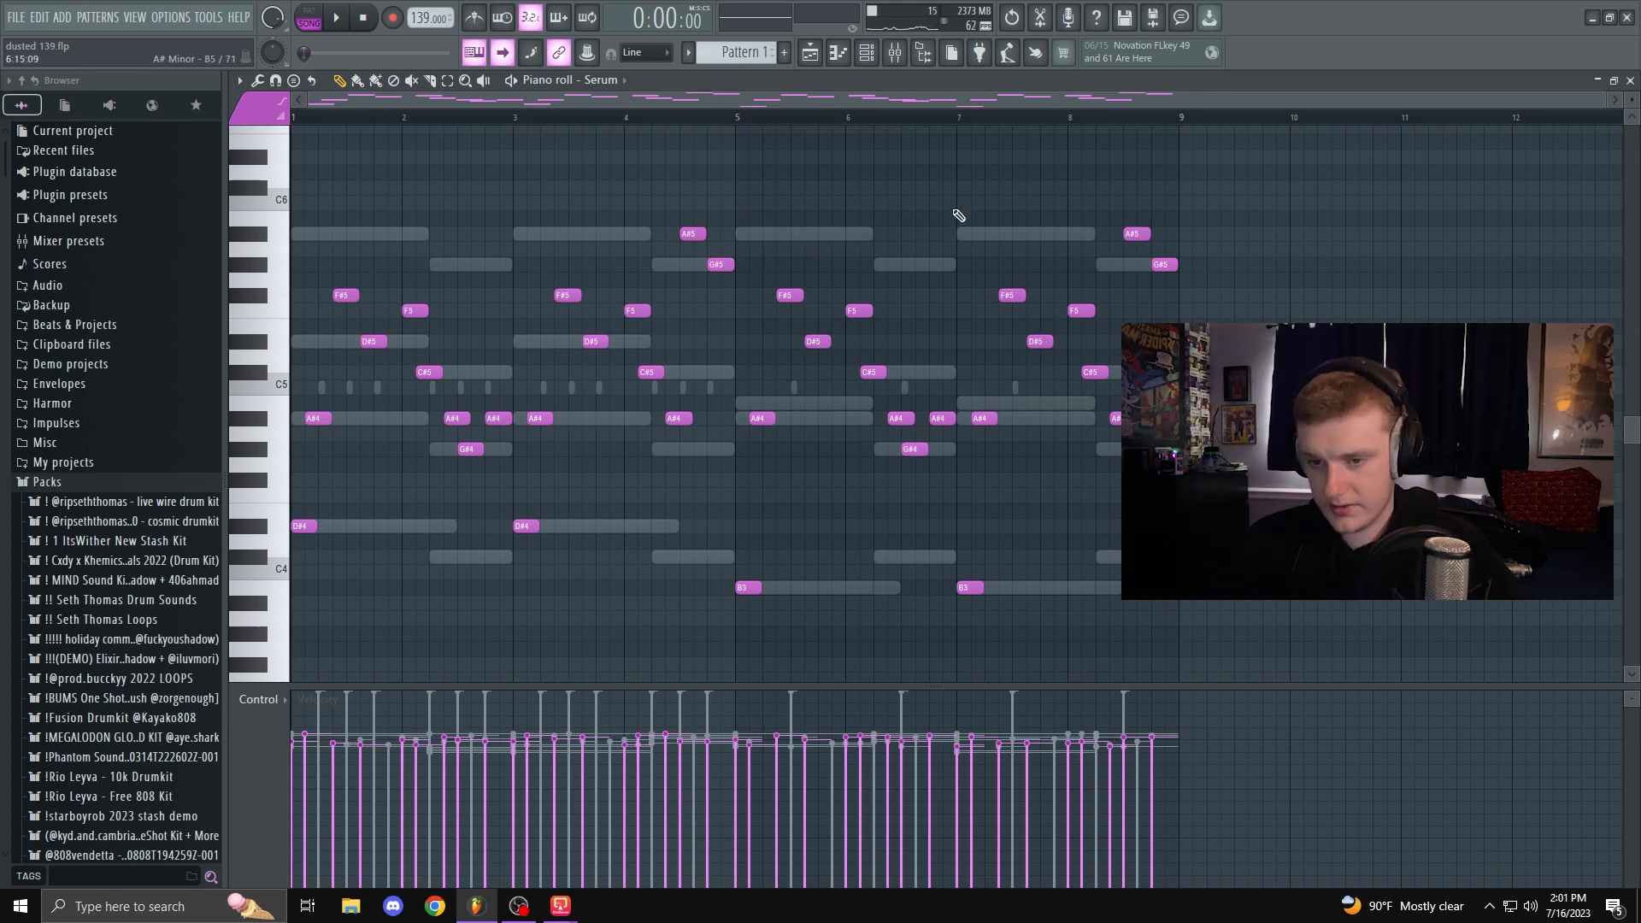
Step: Play back the Serum melody and examine the high and low notes in its first two bars
key(space)
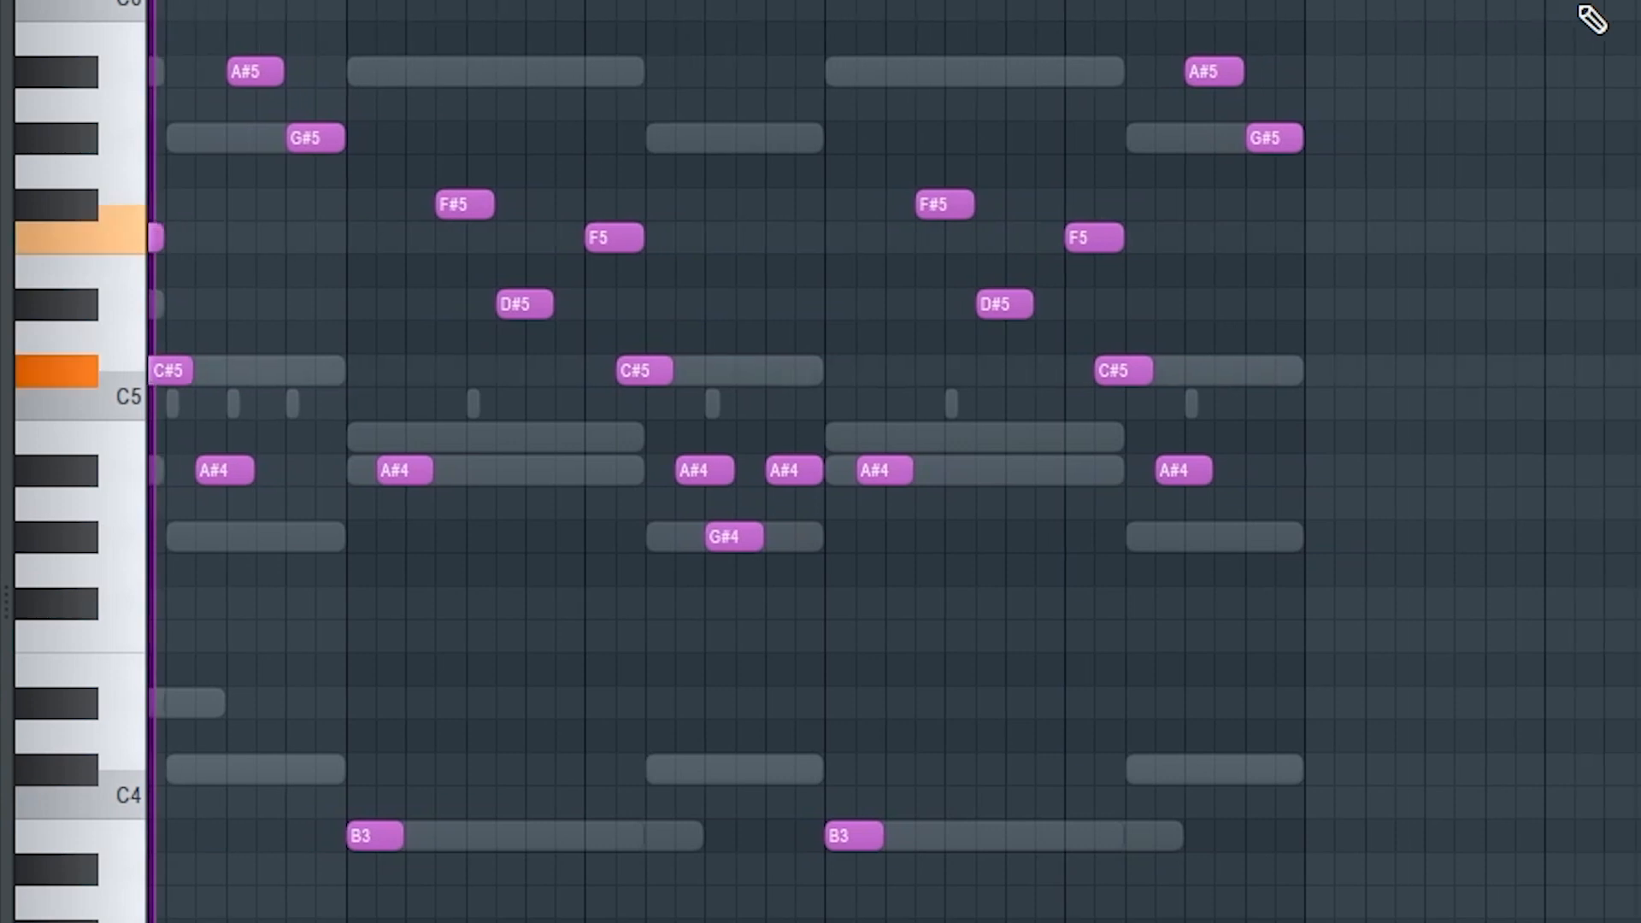
key(space)
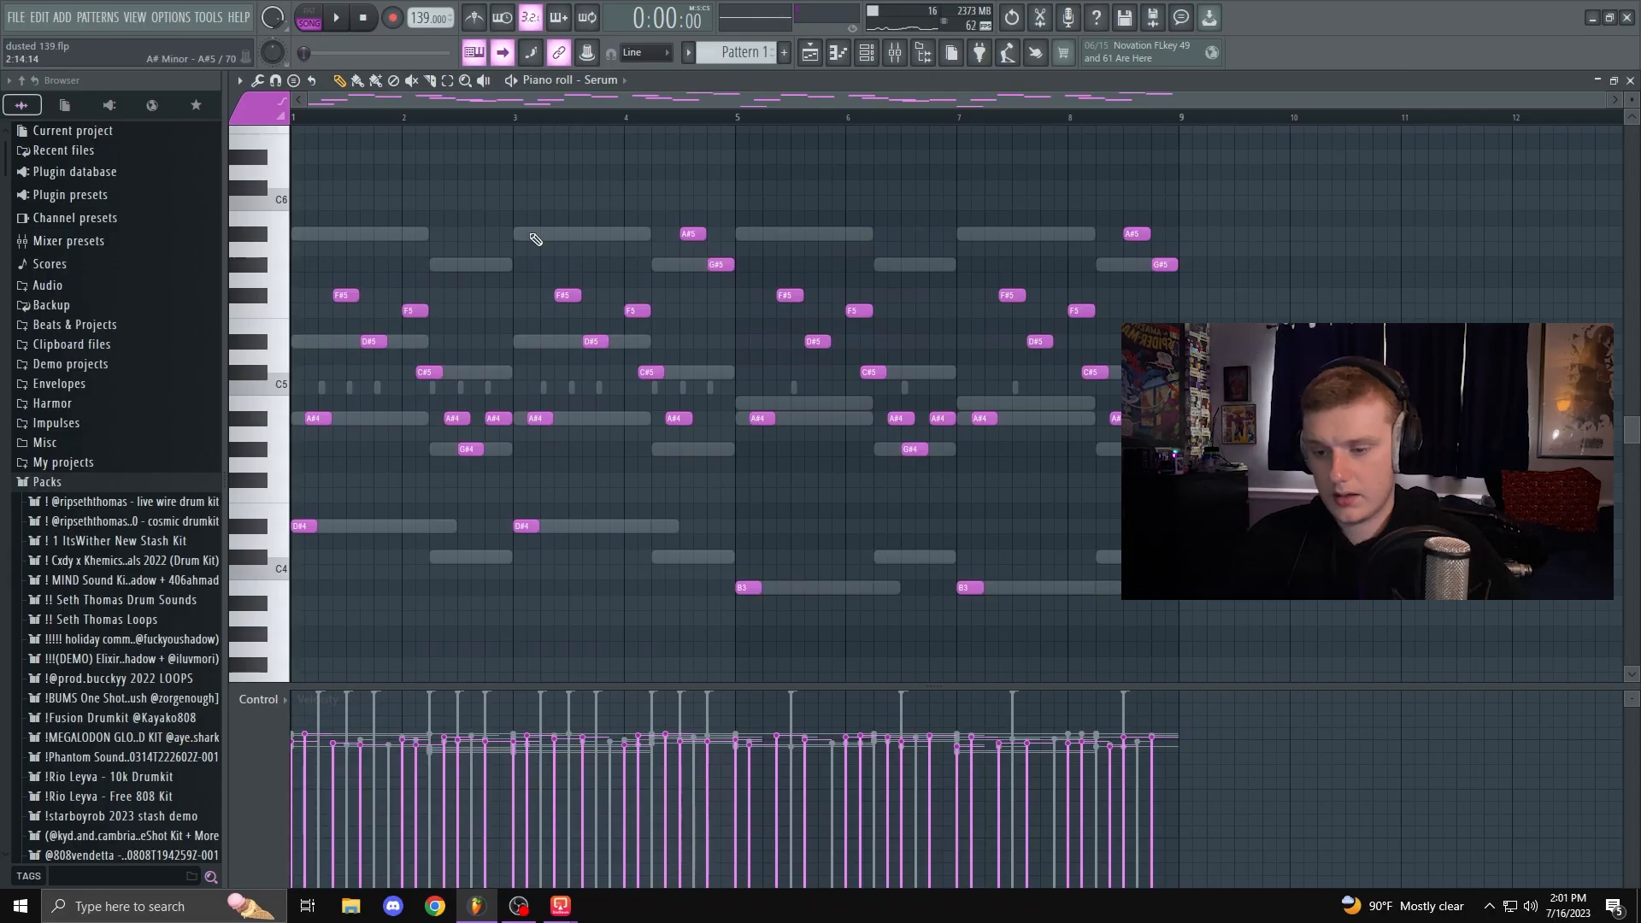
scroll(536, 239, down, 2)
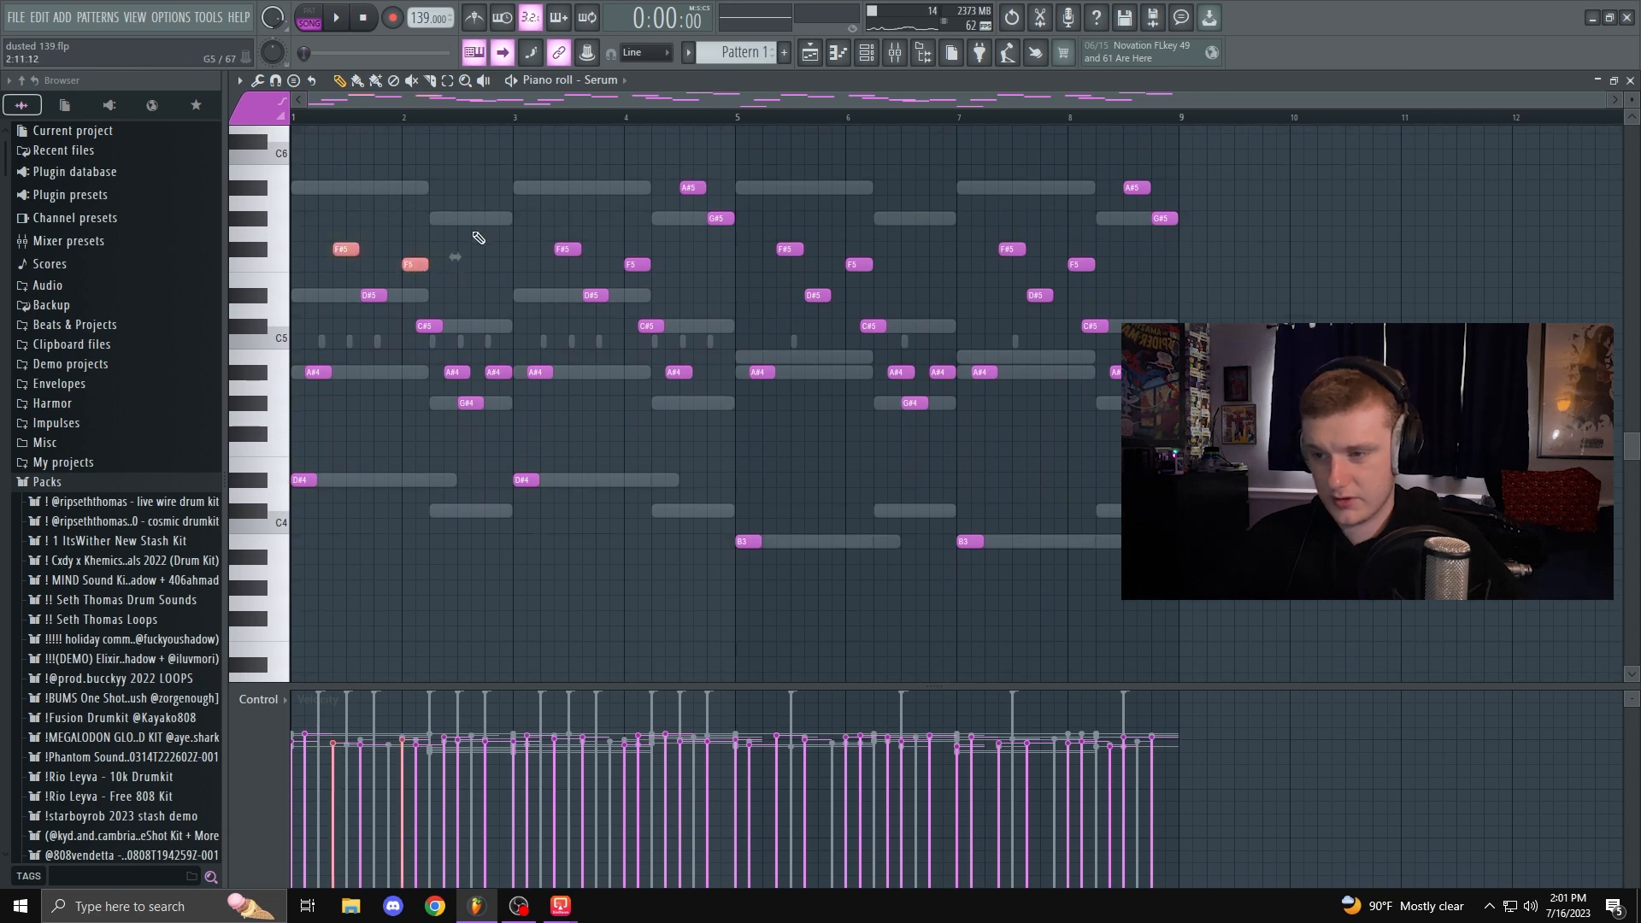
drag(463, 411, 471, 400)
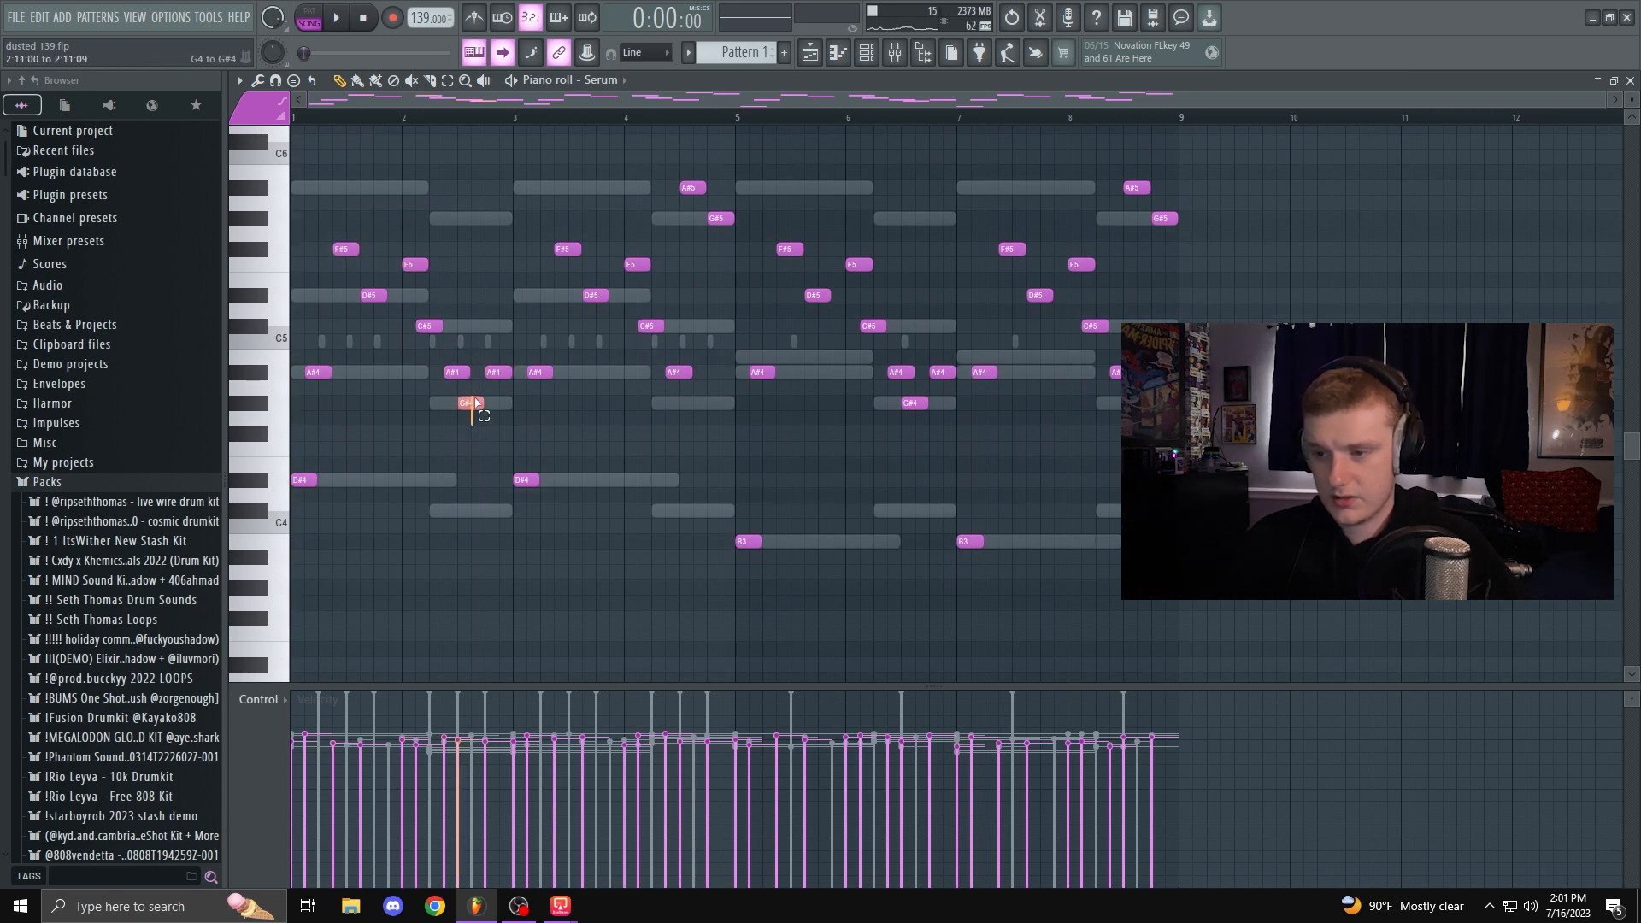
drag(411, 332, 421, 320)
drag(331, 362, 299, 484)
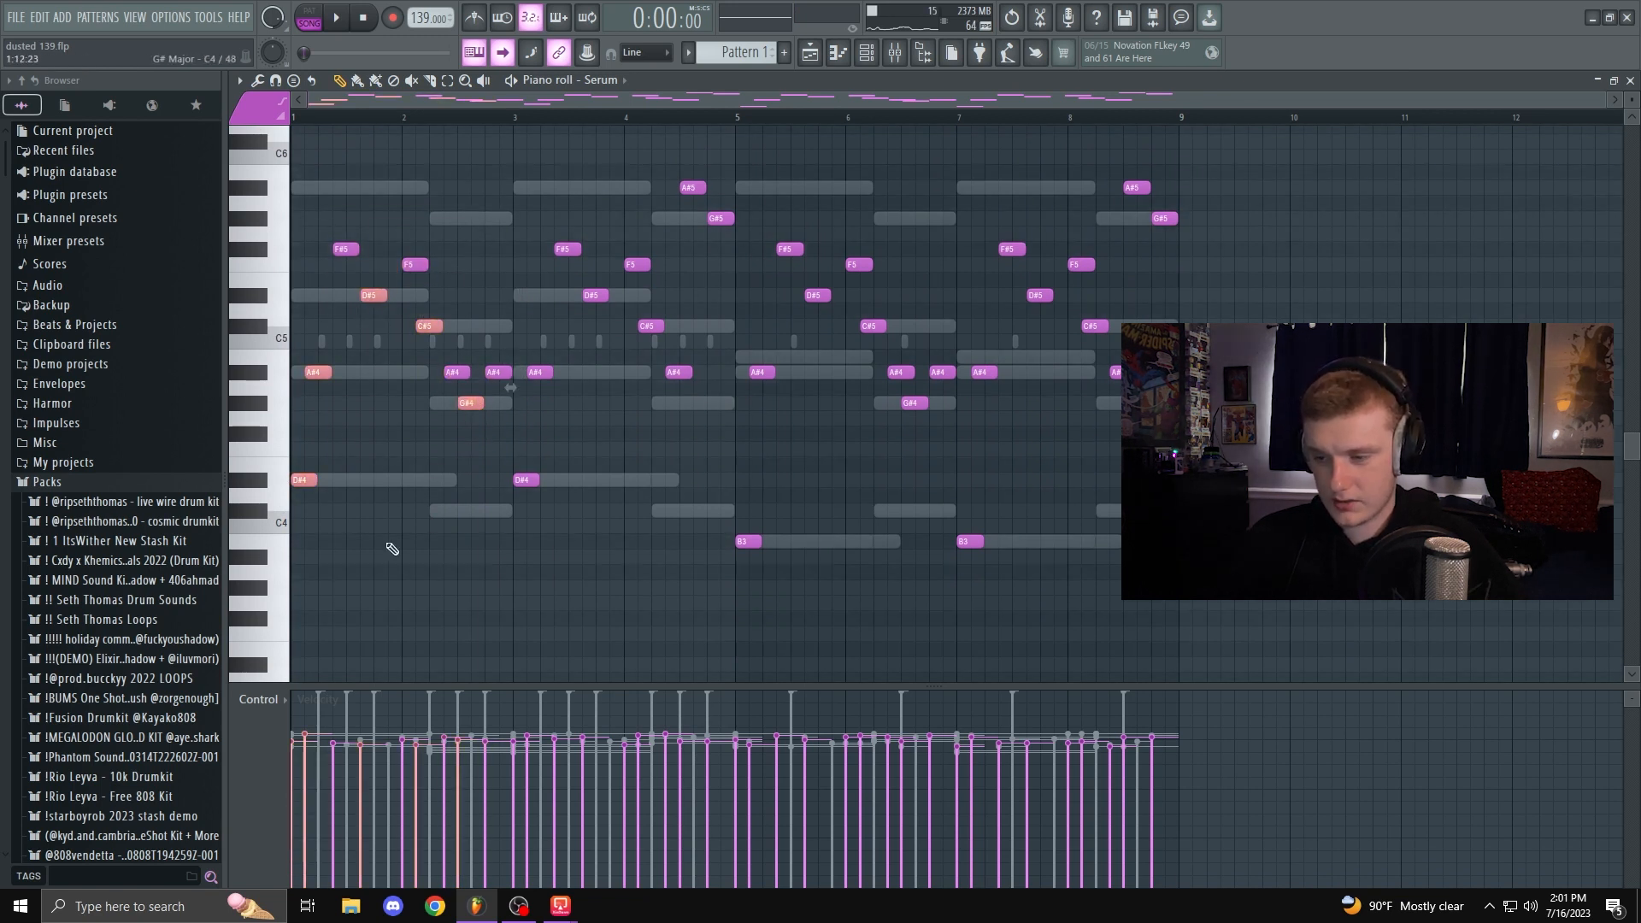
key(ctrl+d)
Step: Open the Serum #2 channel's notes in the piano roll
click(626, 79)
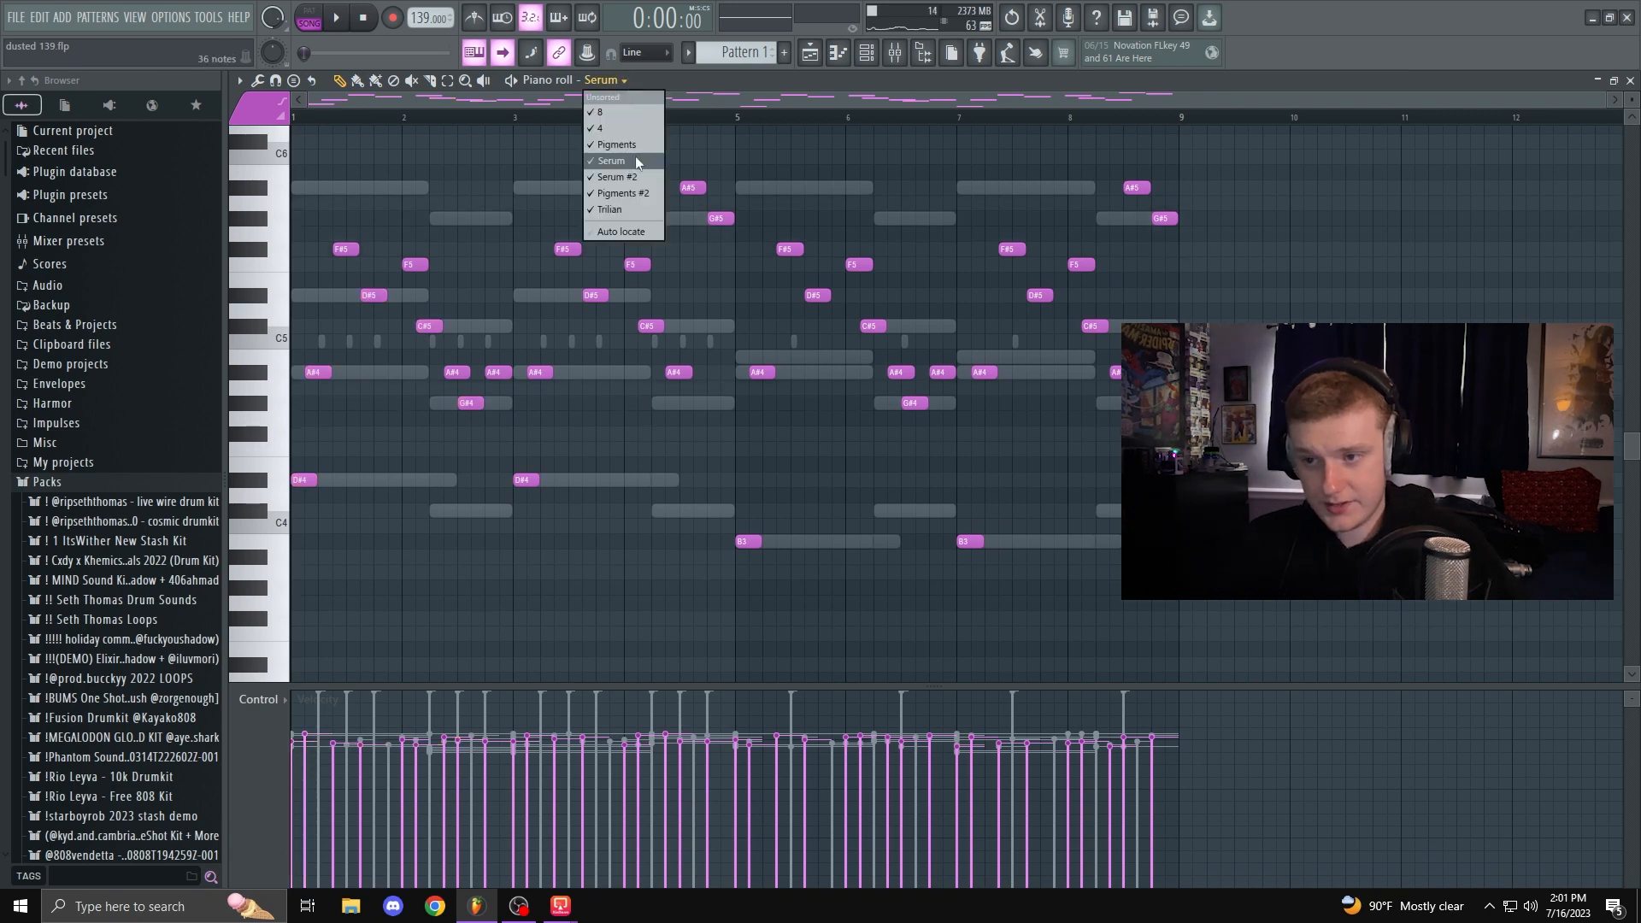
click(872, 53)
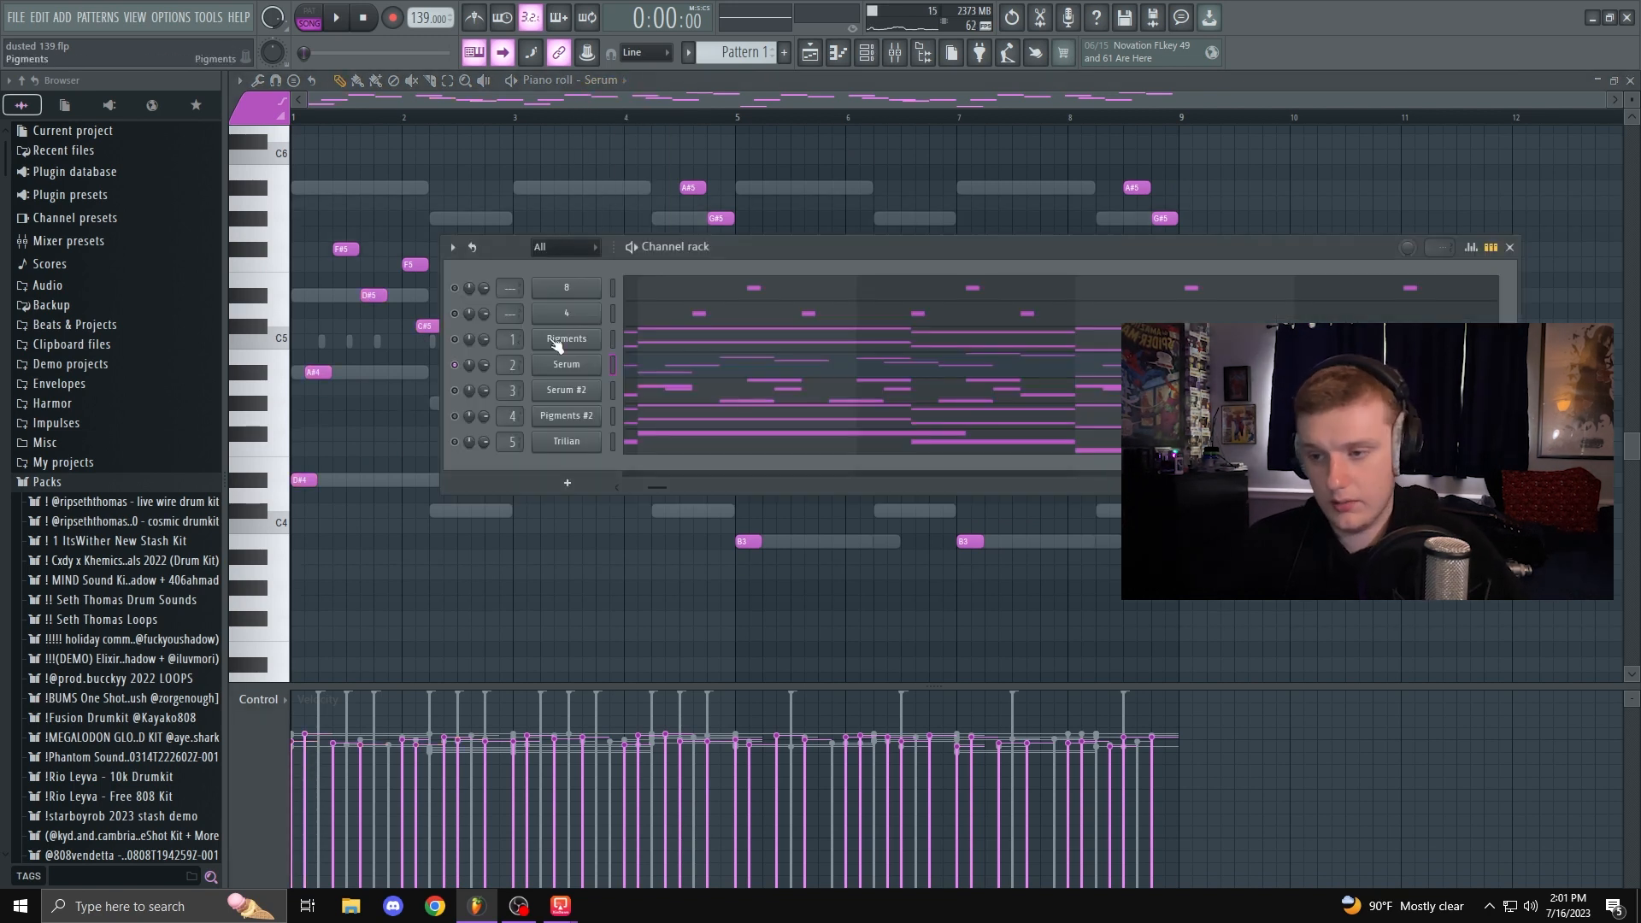
click(677, 397)
scroll(661, 437, up, 6)
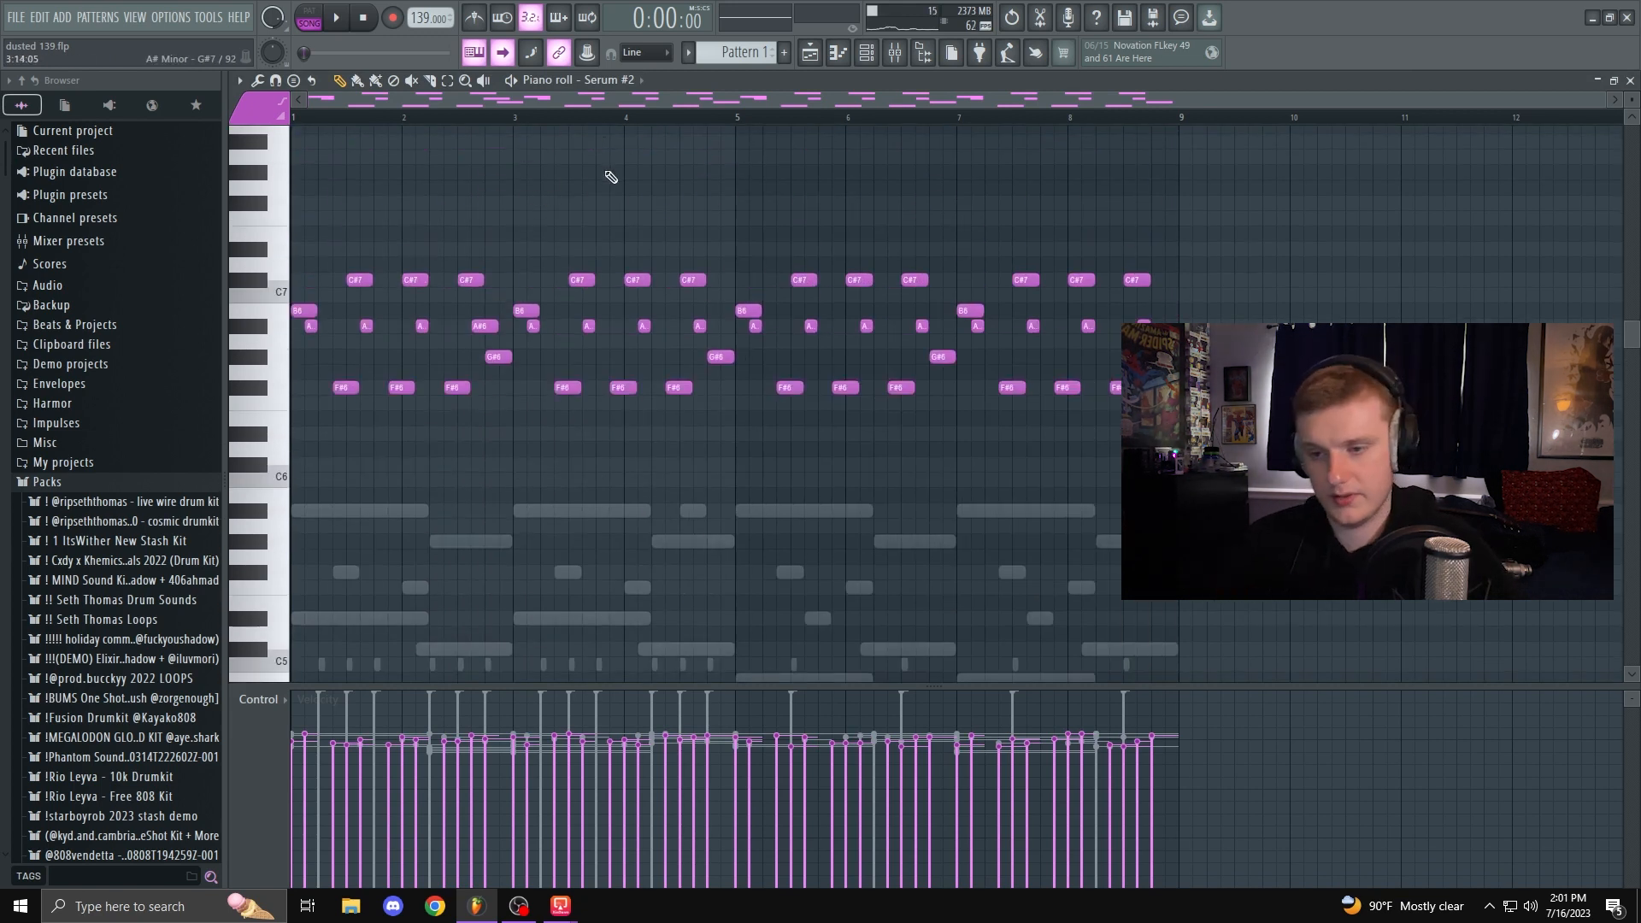
Step: Check the effects loaded on the Serum #2 mixer track and return to its piano roll
click(906, 52)
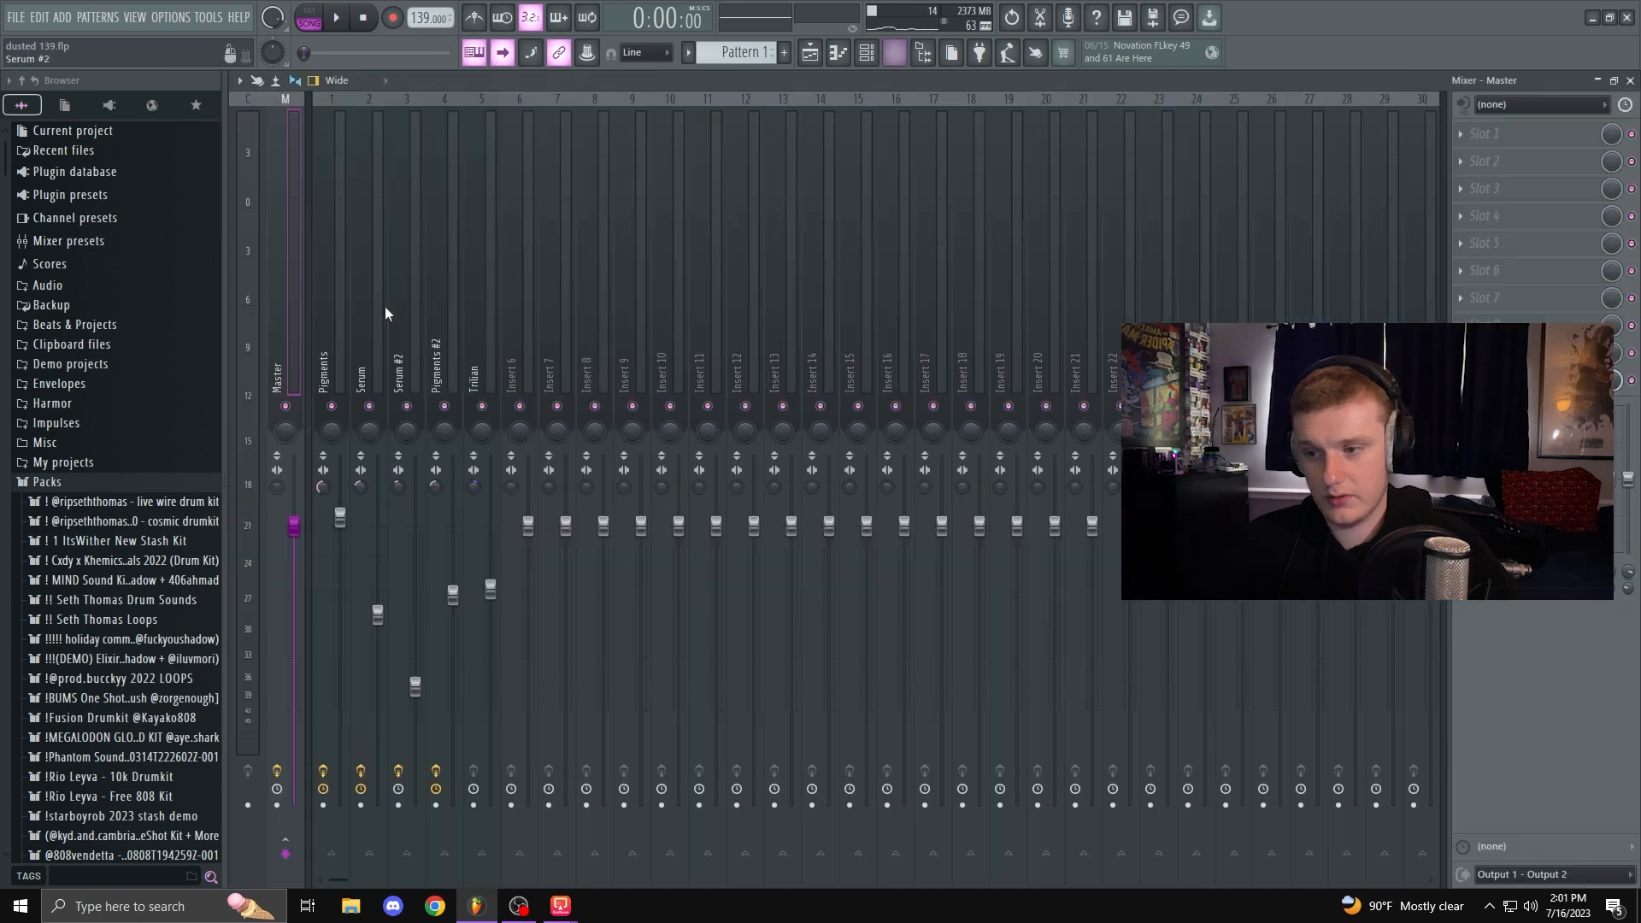
click(395, 351)
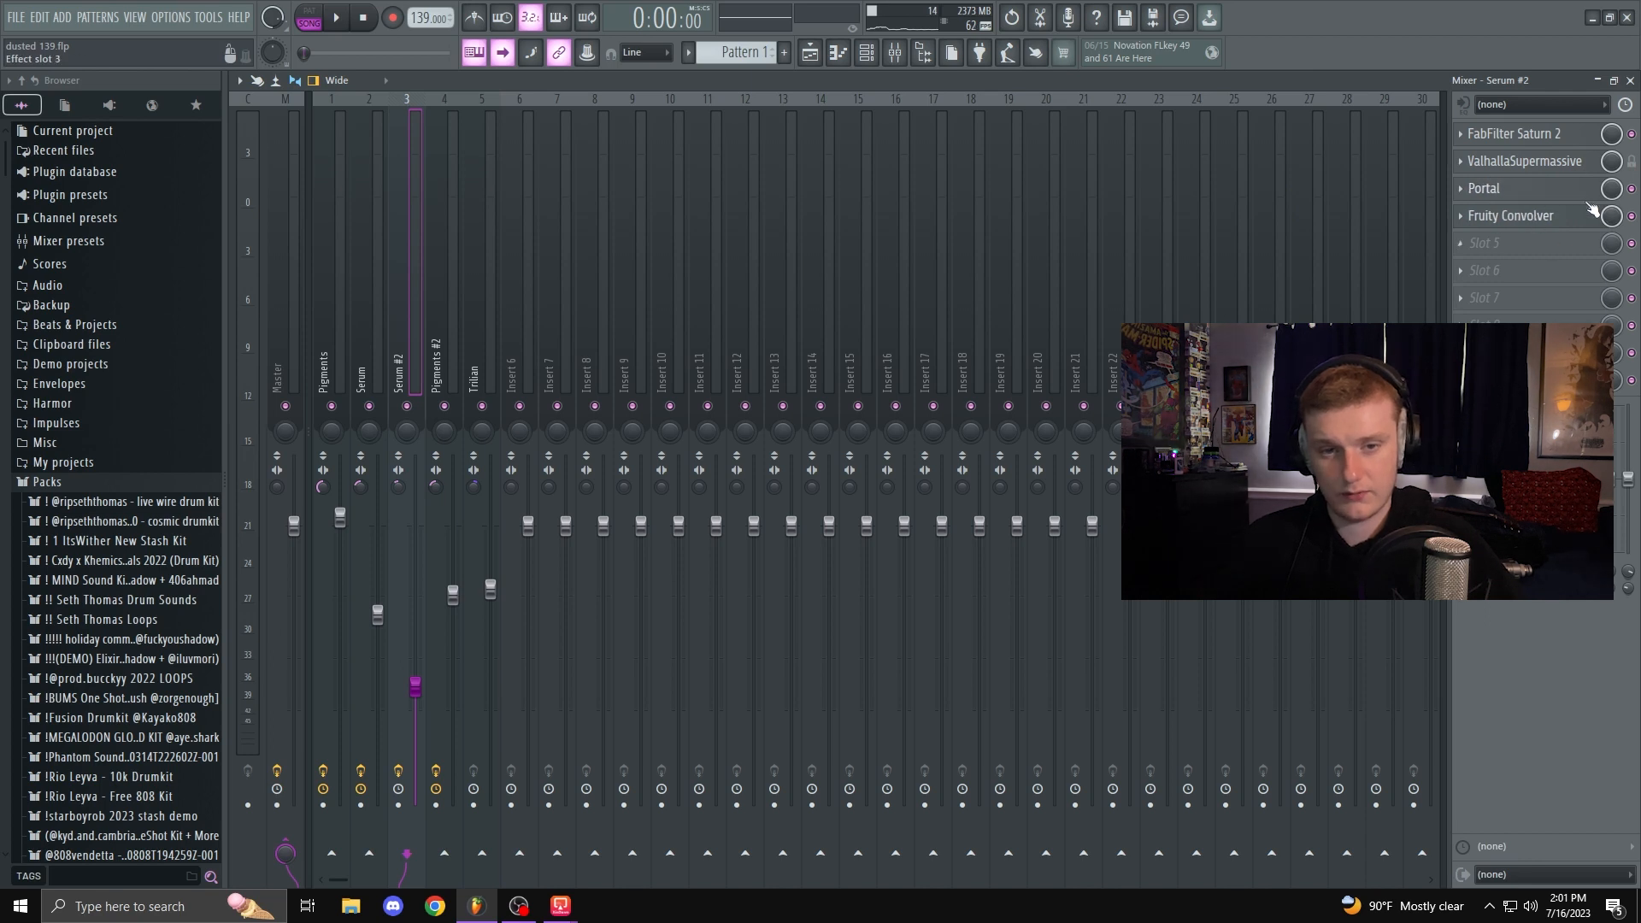
key(F7)
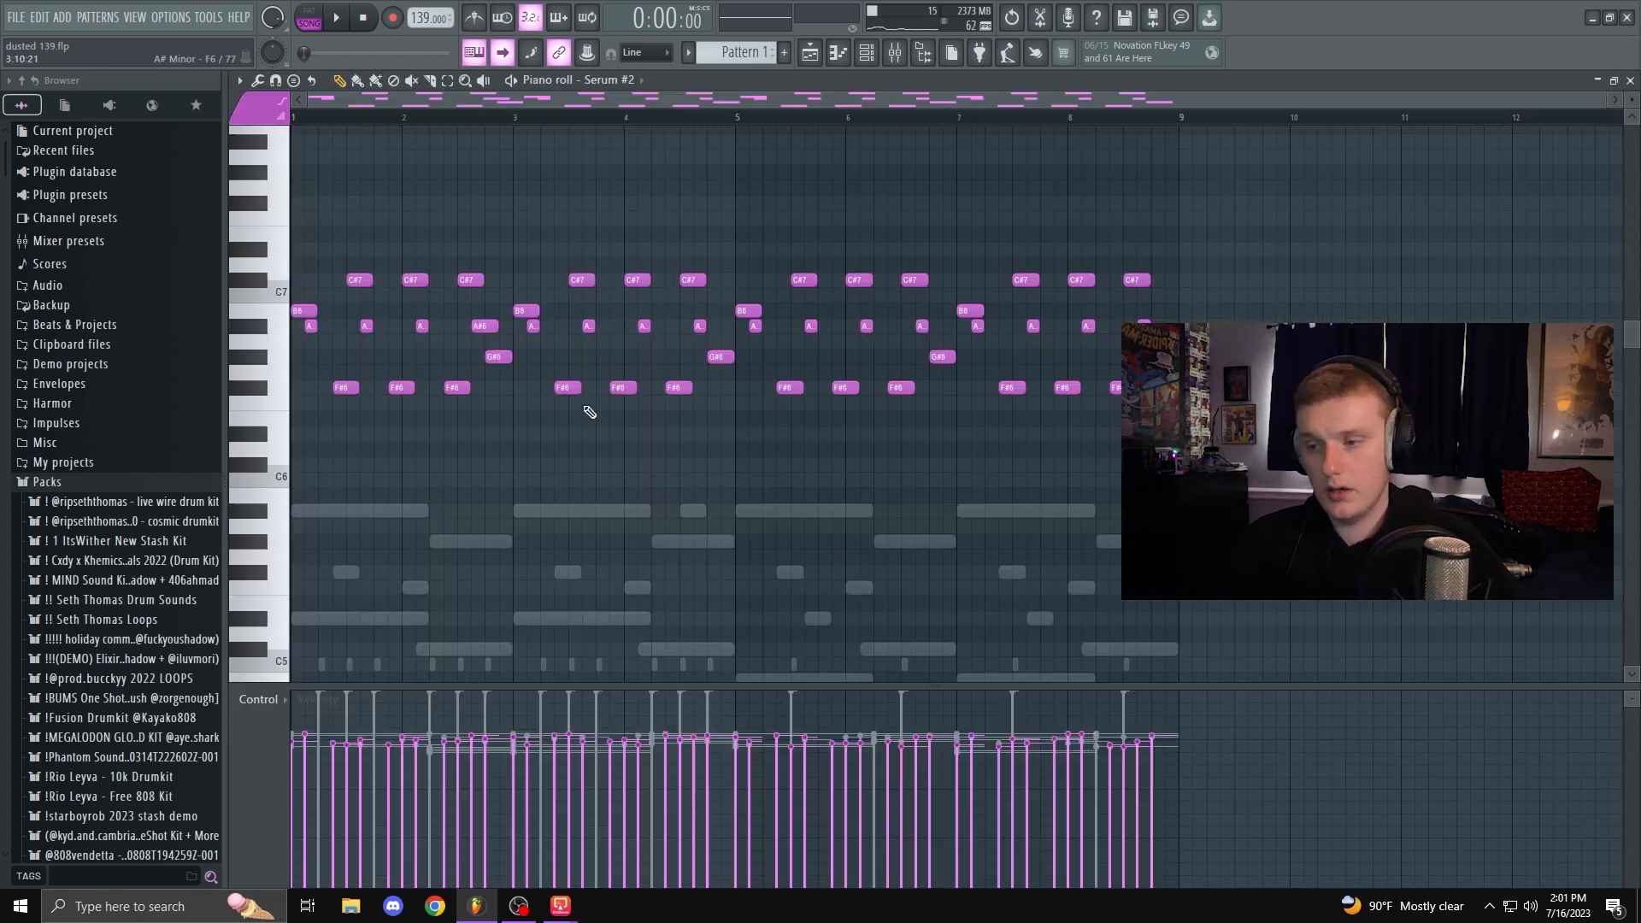
Step: Play back the Serum #2 counter-melody and stop playback
scroll(607, 444, up, 2)
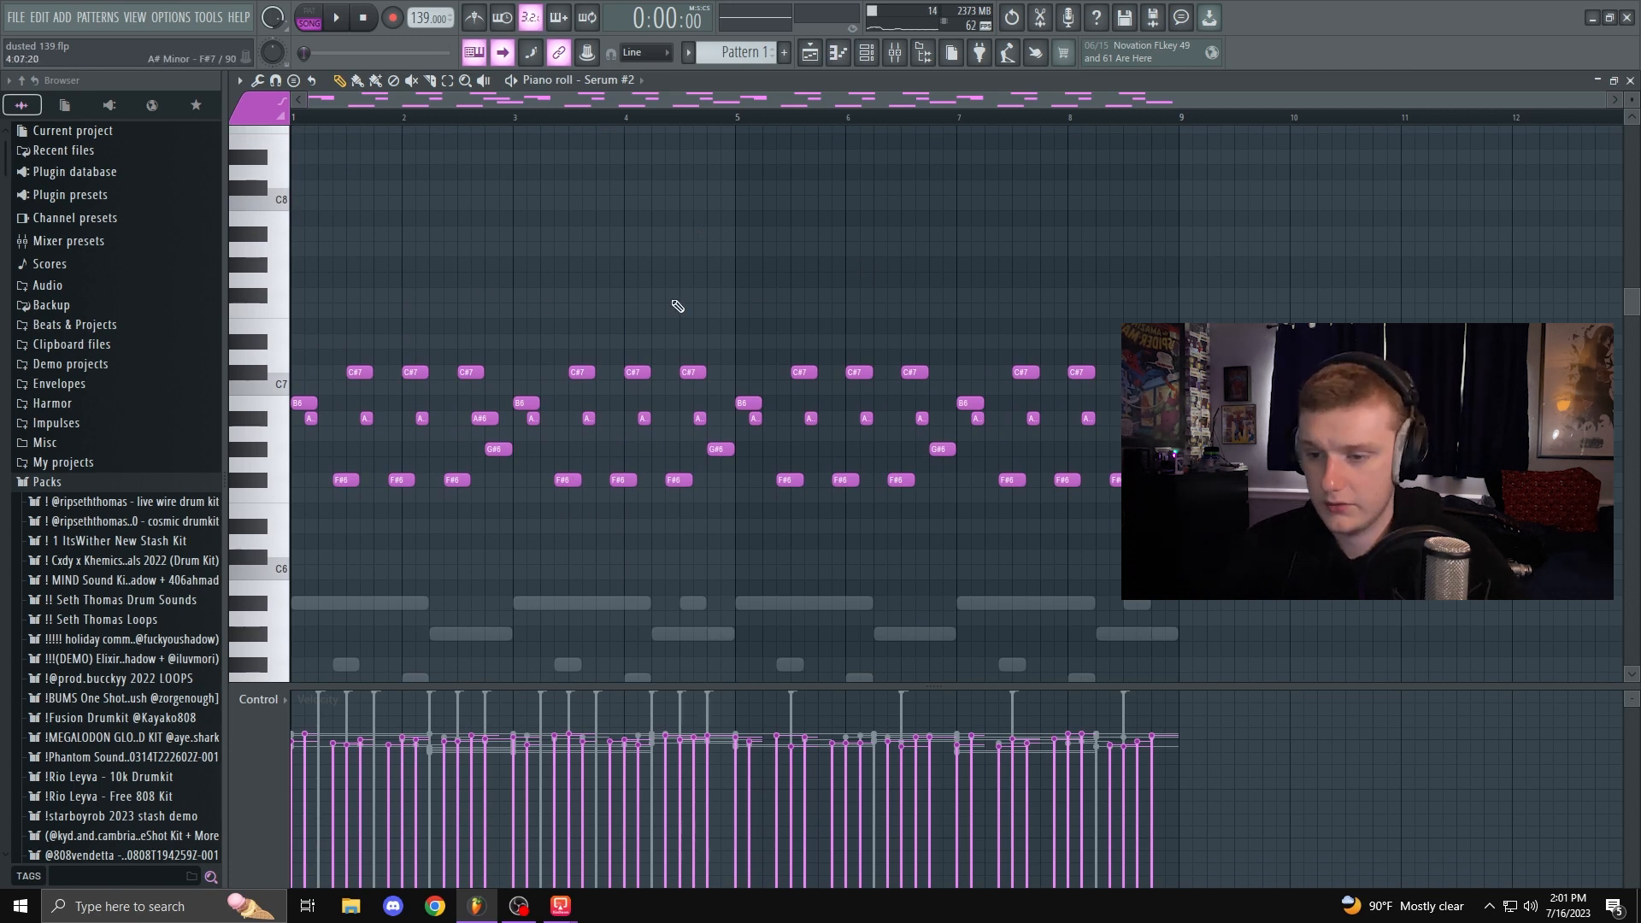
key(space)
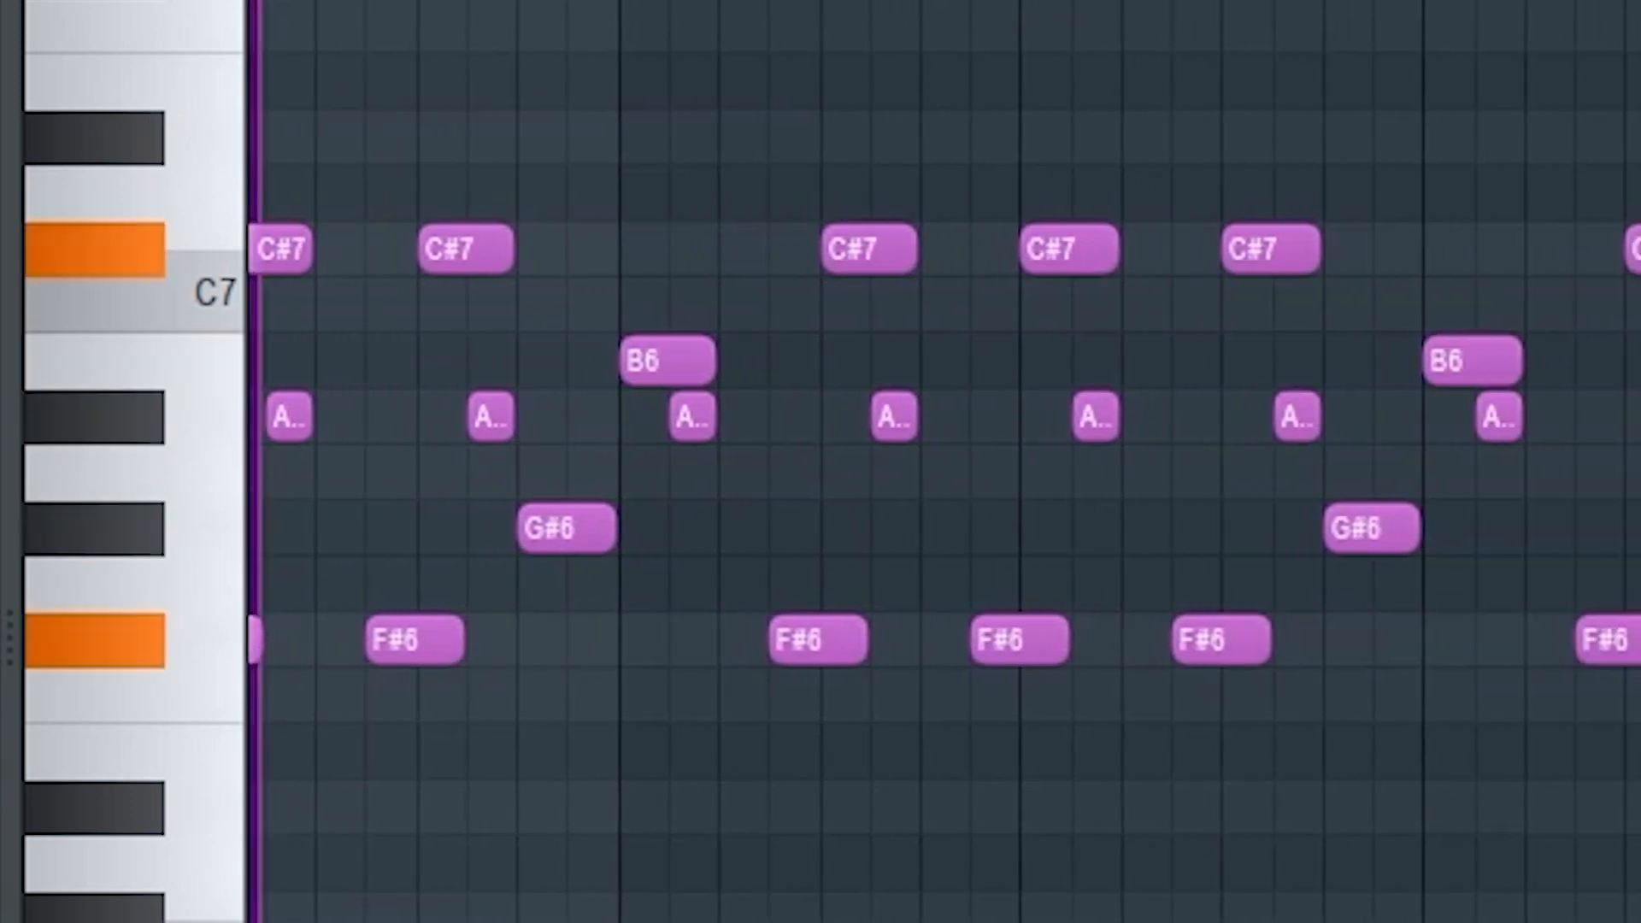
key(space)
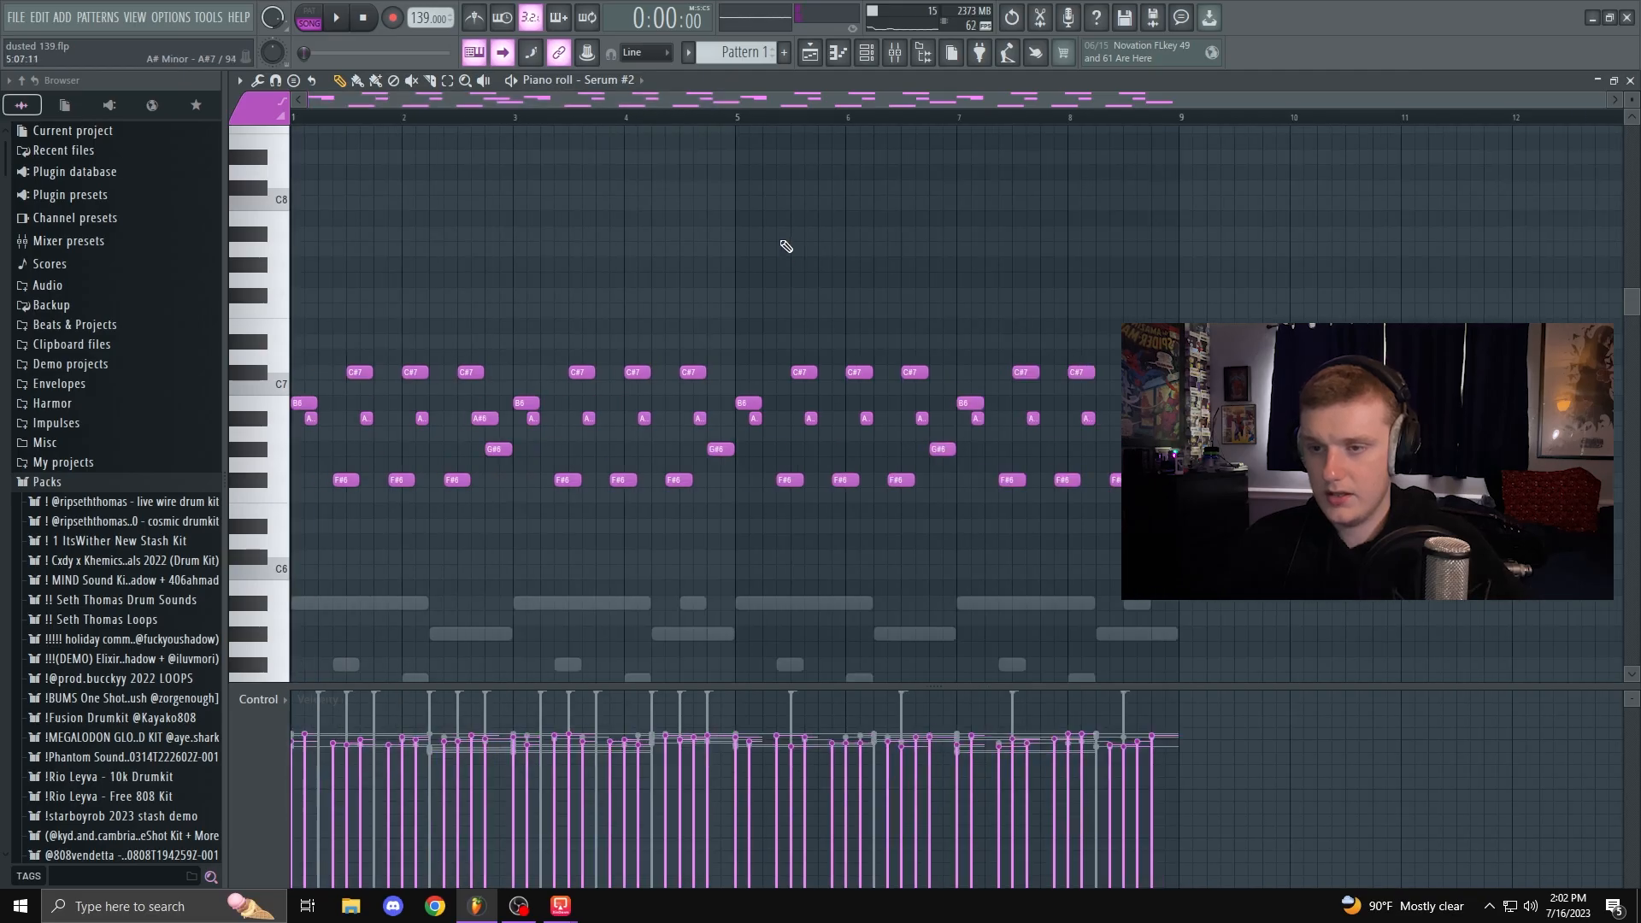
Step: Open the Pigments #2 channel's notes in the piano roll, examine its upper and lower chord notes, and play them back
click(866, 60)
click(652, 419)
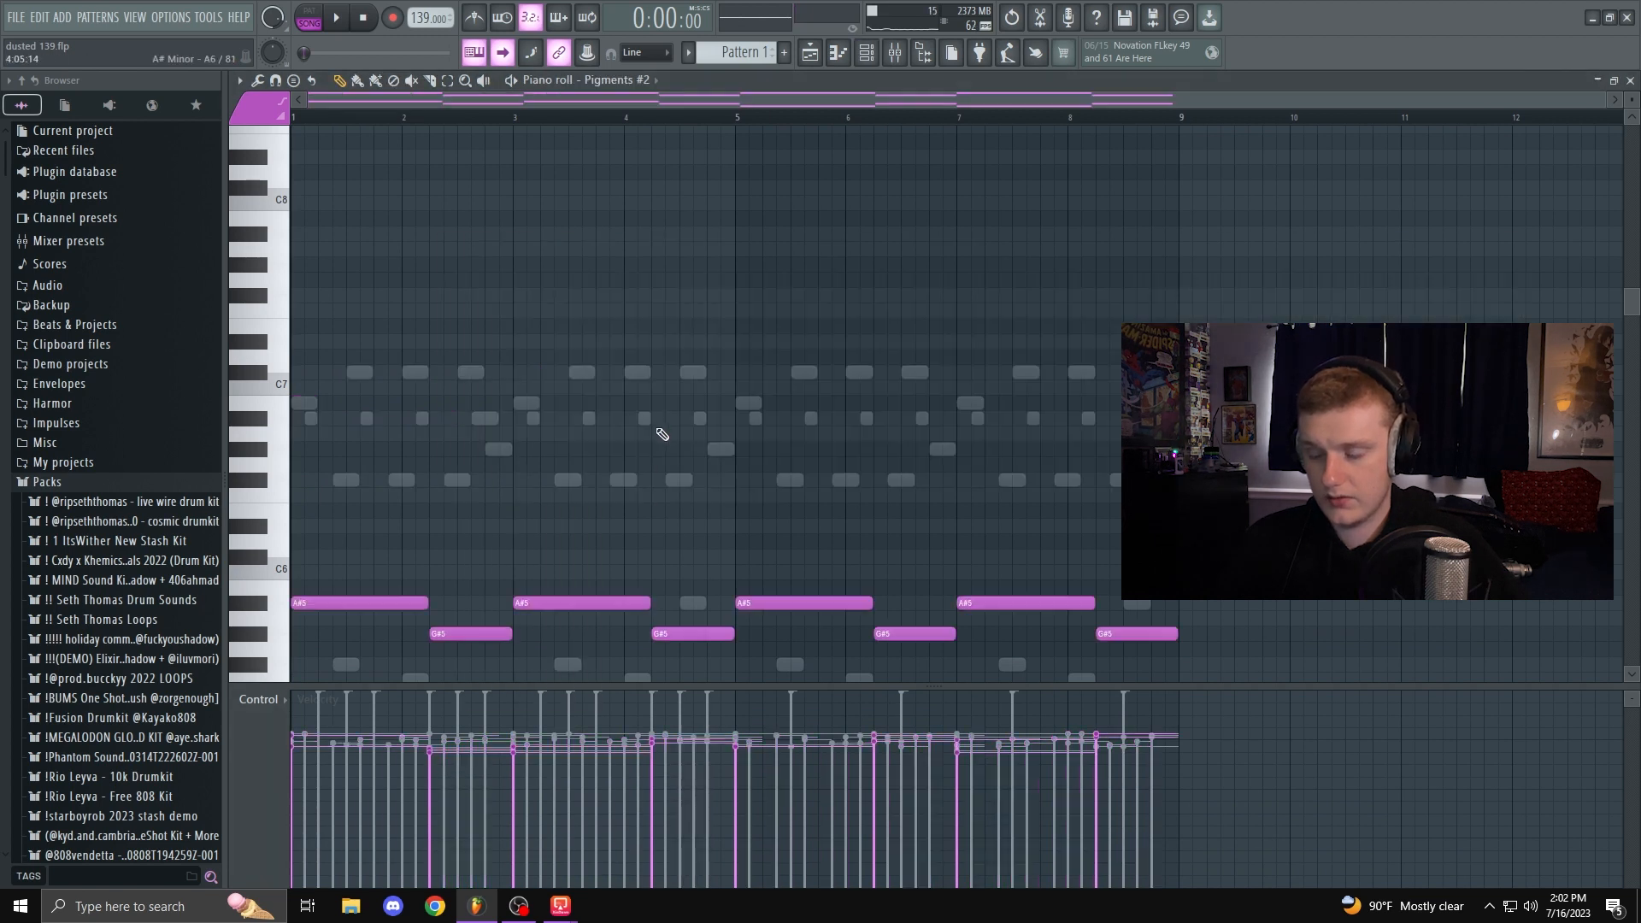
scroll(662, 434, down, 5)
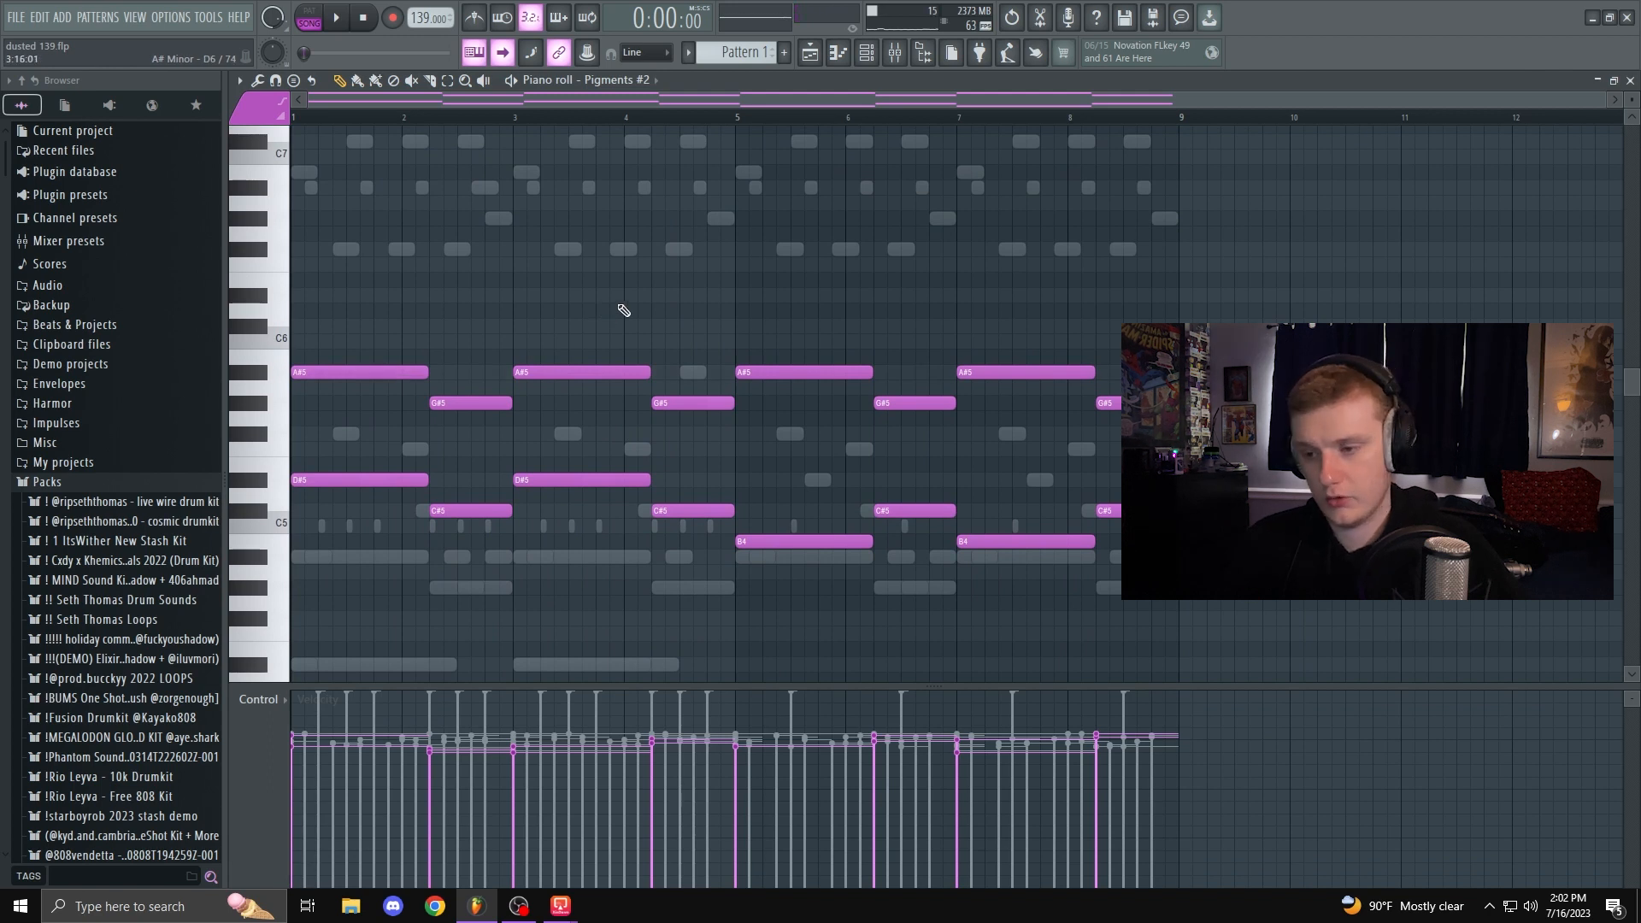
scroll(478, 391, down, 3)
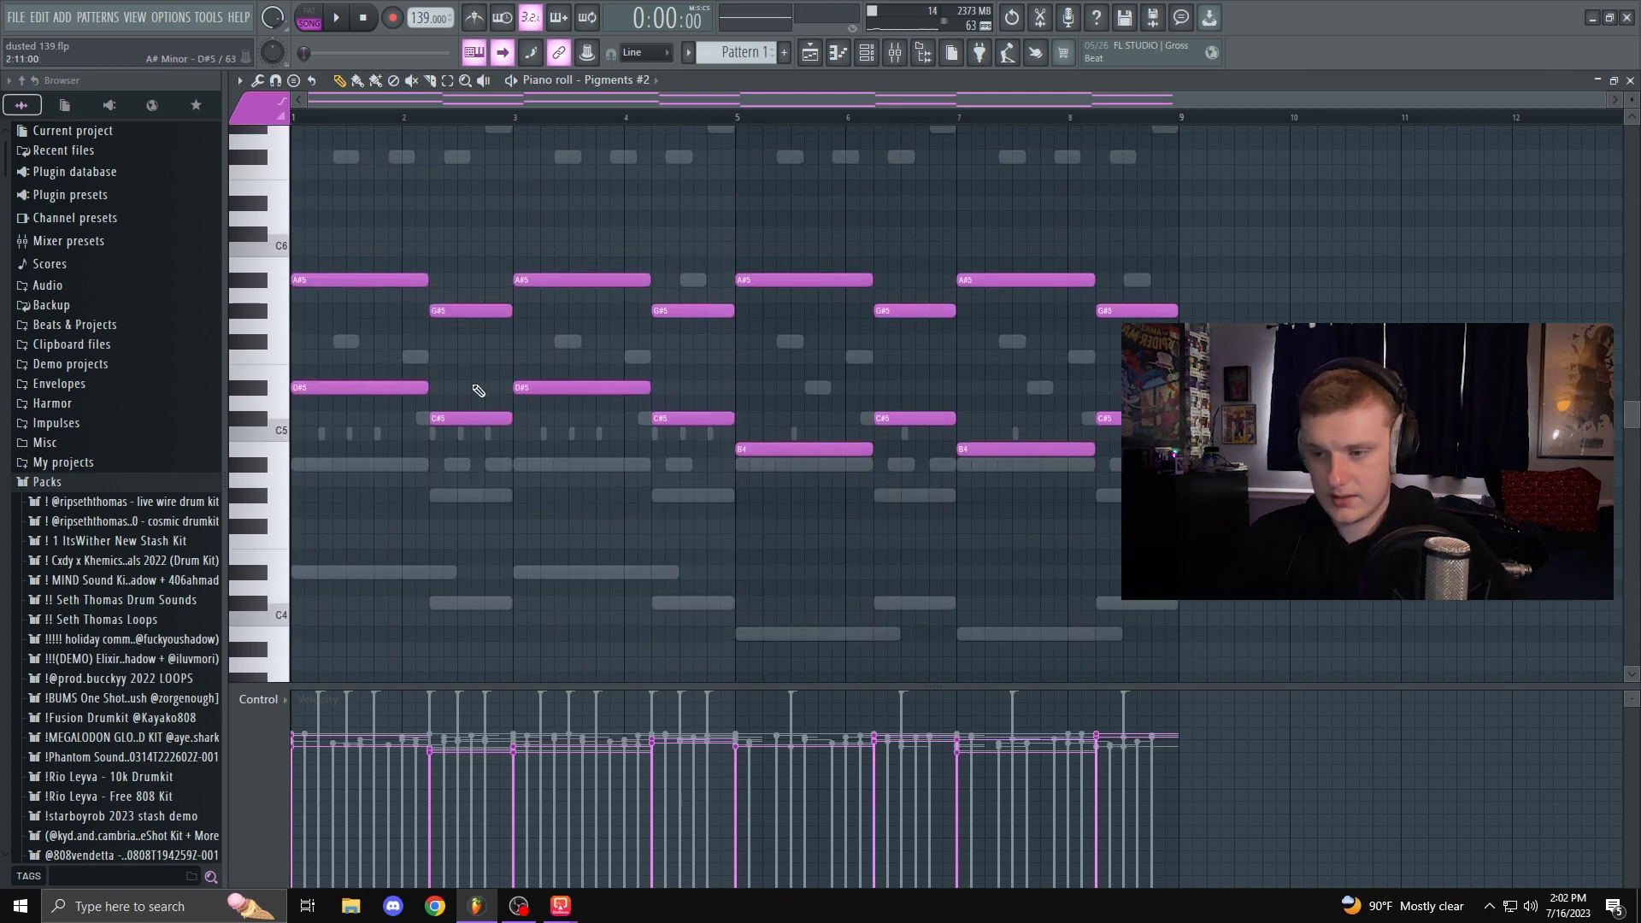
key(ctrl+a)
key(ctrl+d)
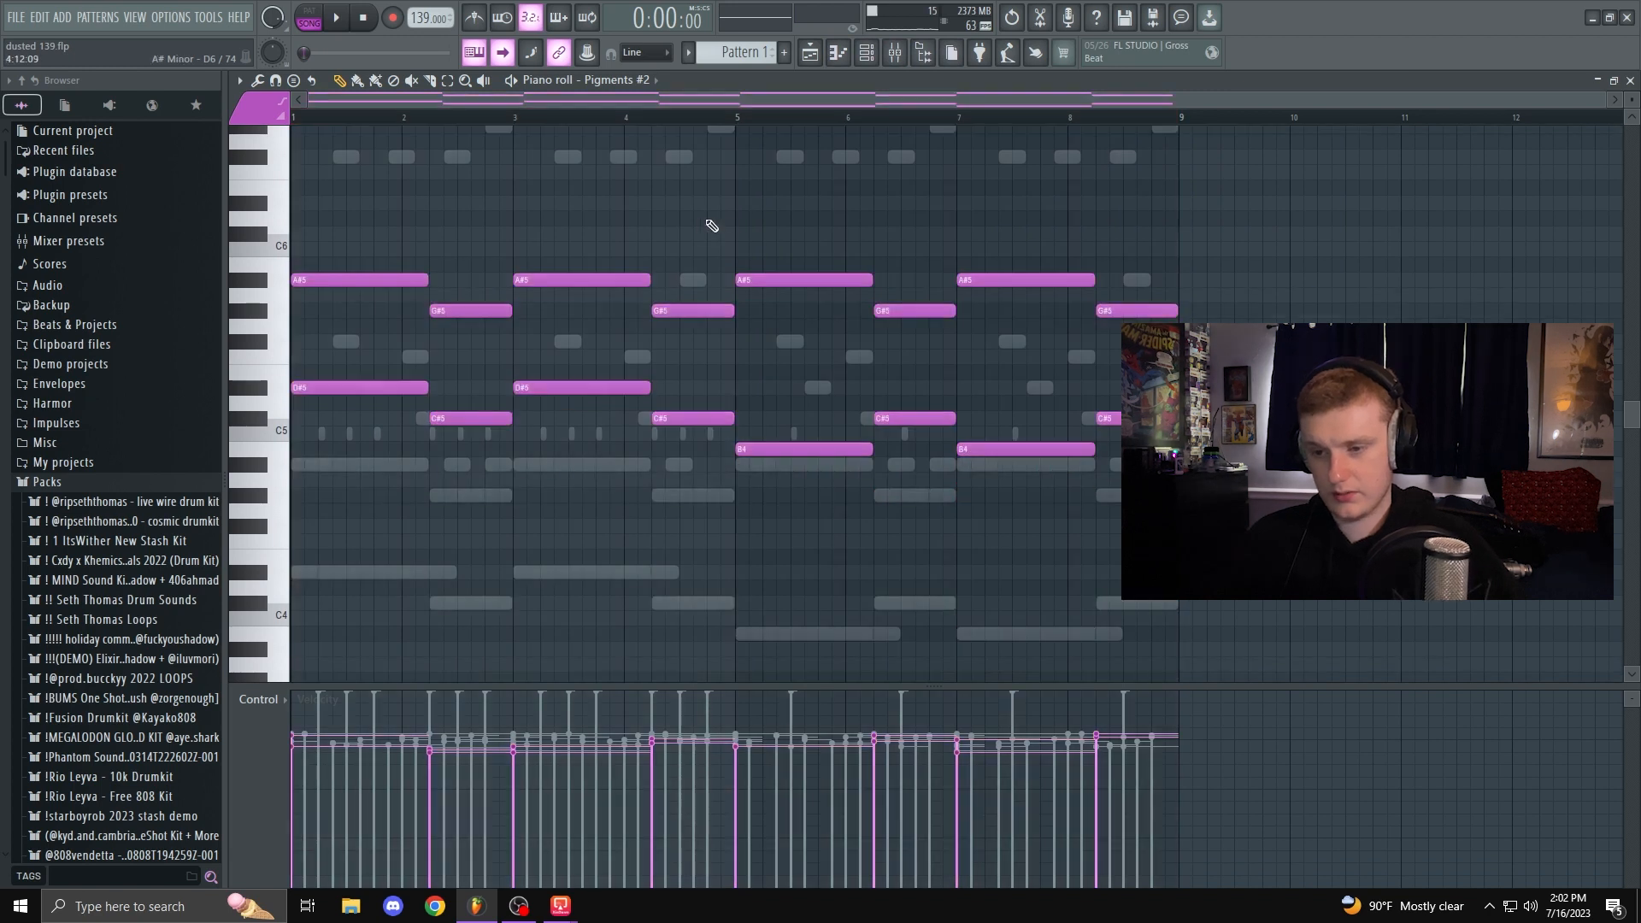
key(space)
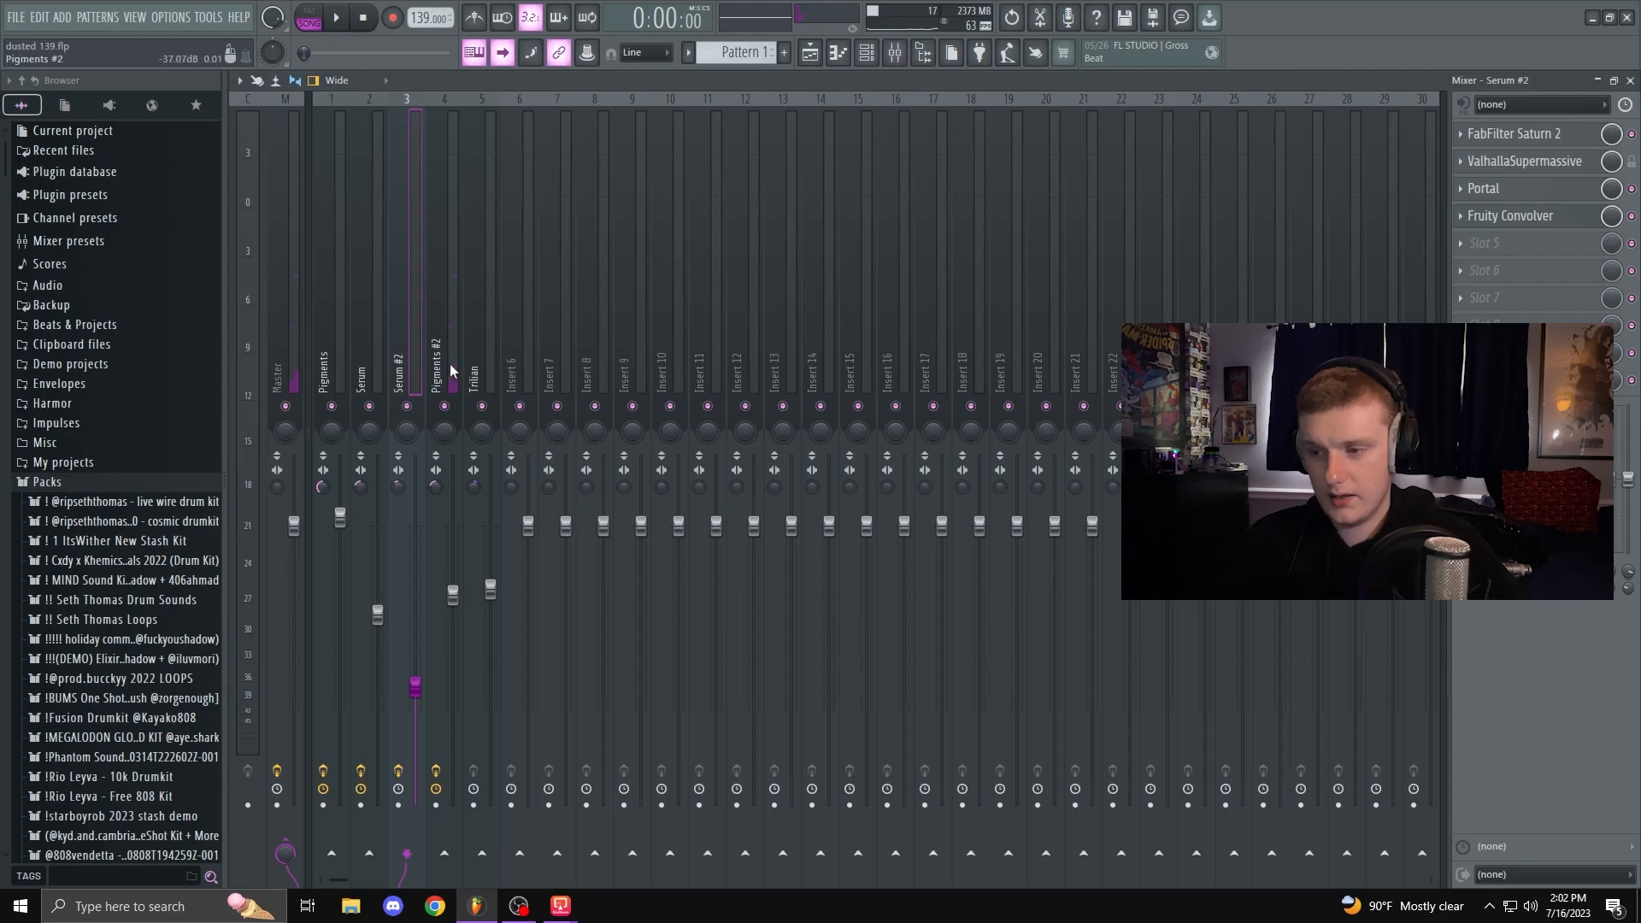
Step: Inspect both ShaperBox 3 effects loaded on the Pigments #2 mixer track
click(449, 363)
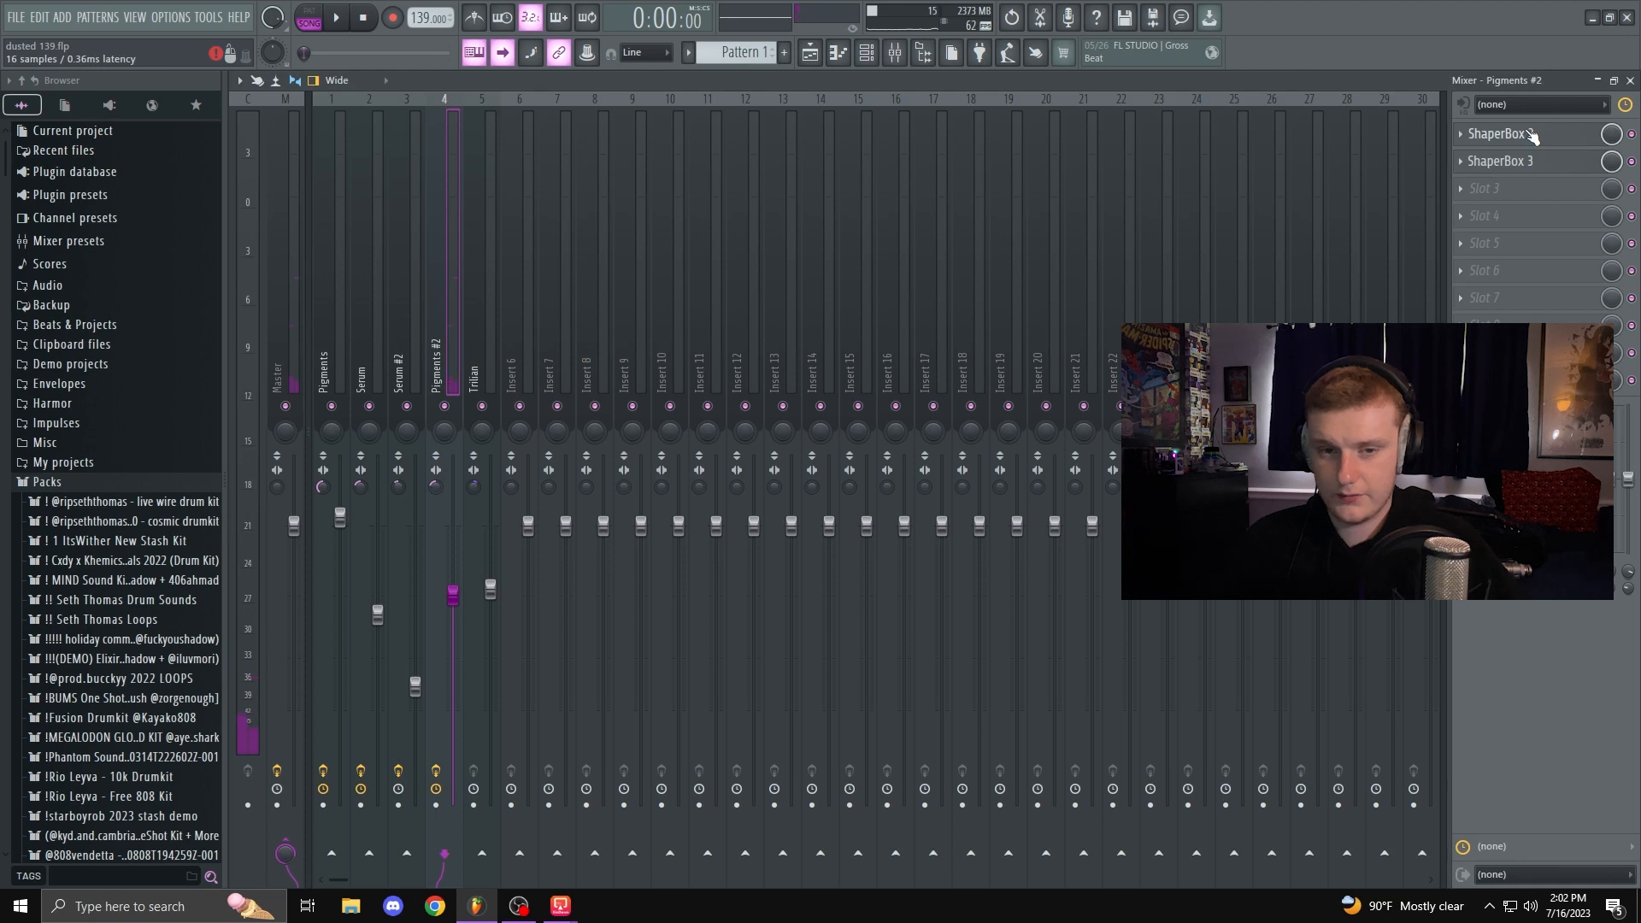
click(1505, 134)
click(1504, 137)
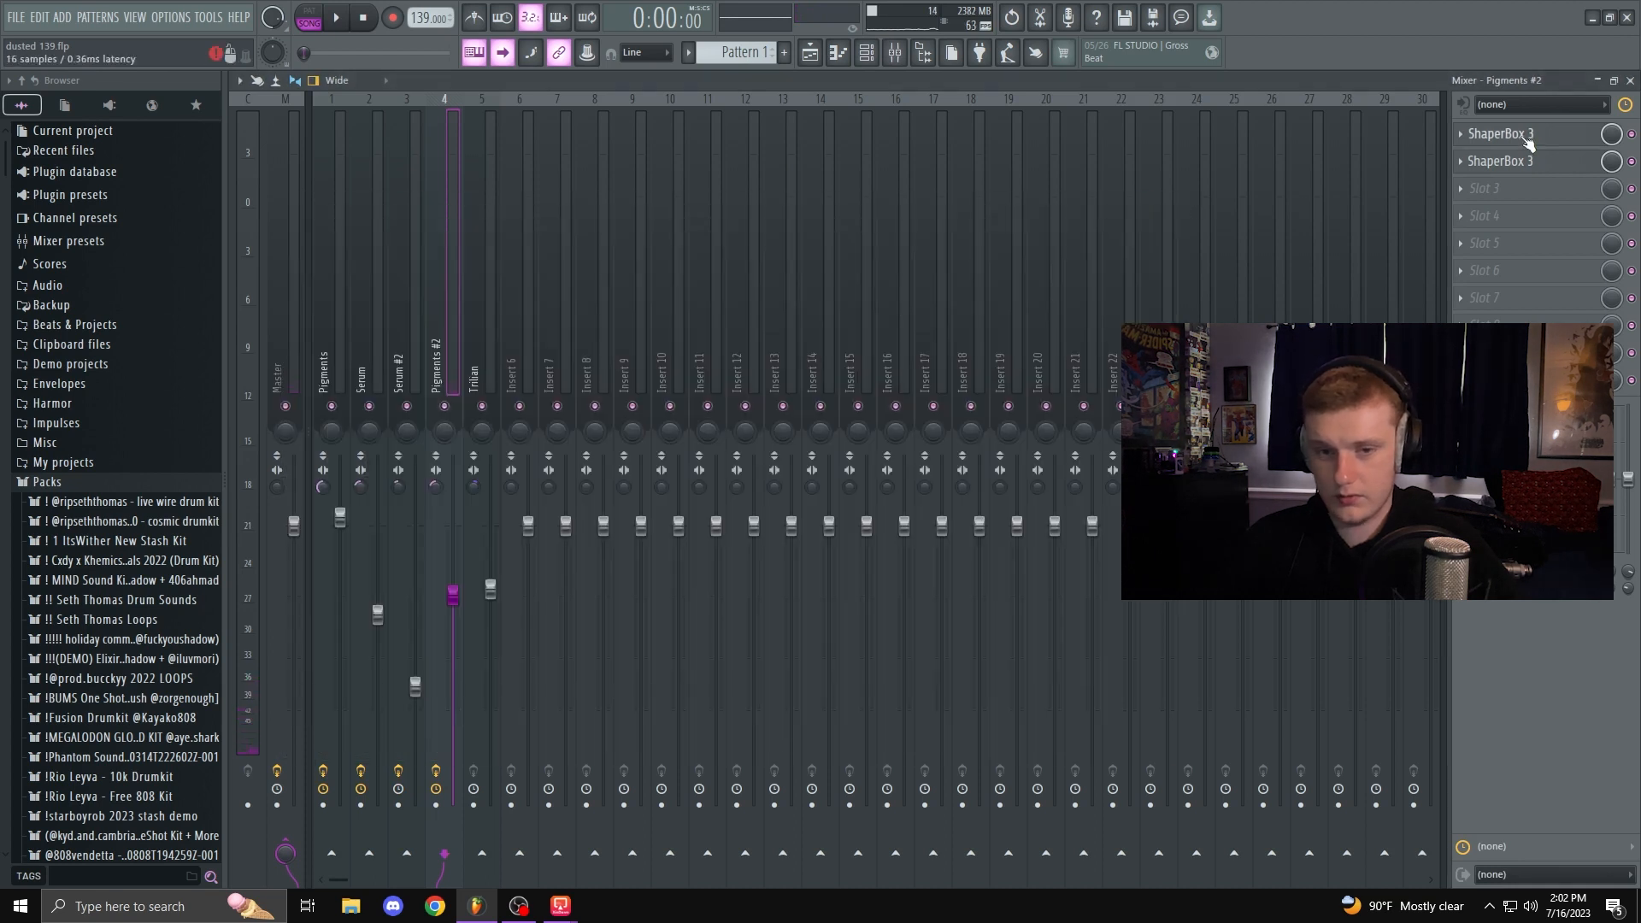
click(1516, 164)
click(1185, 226)
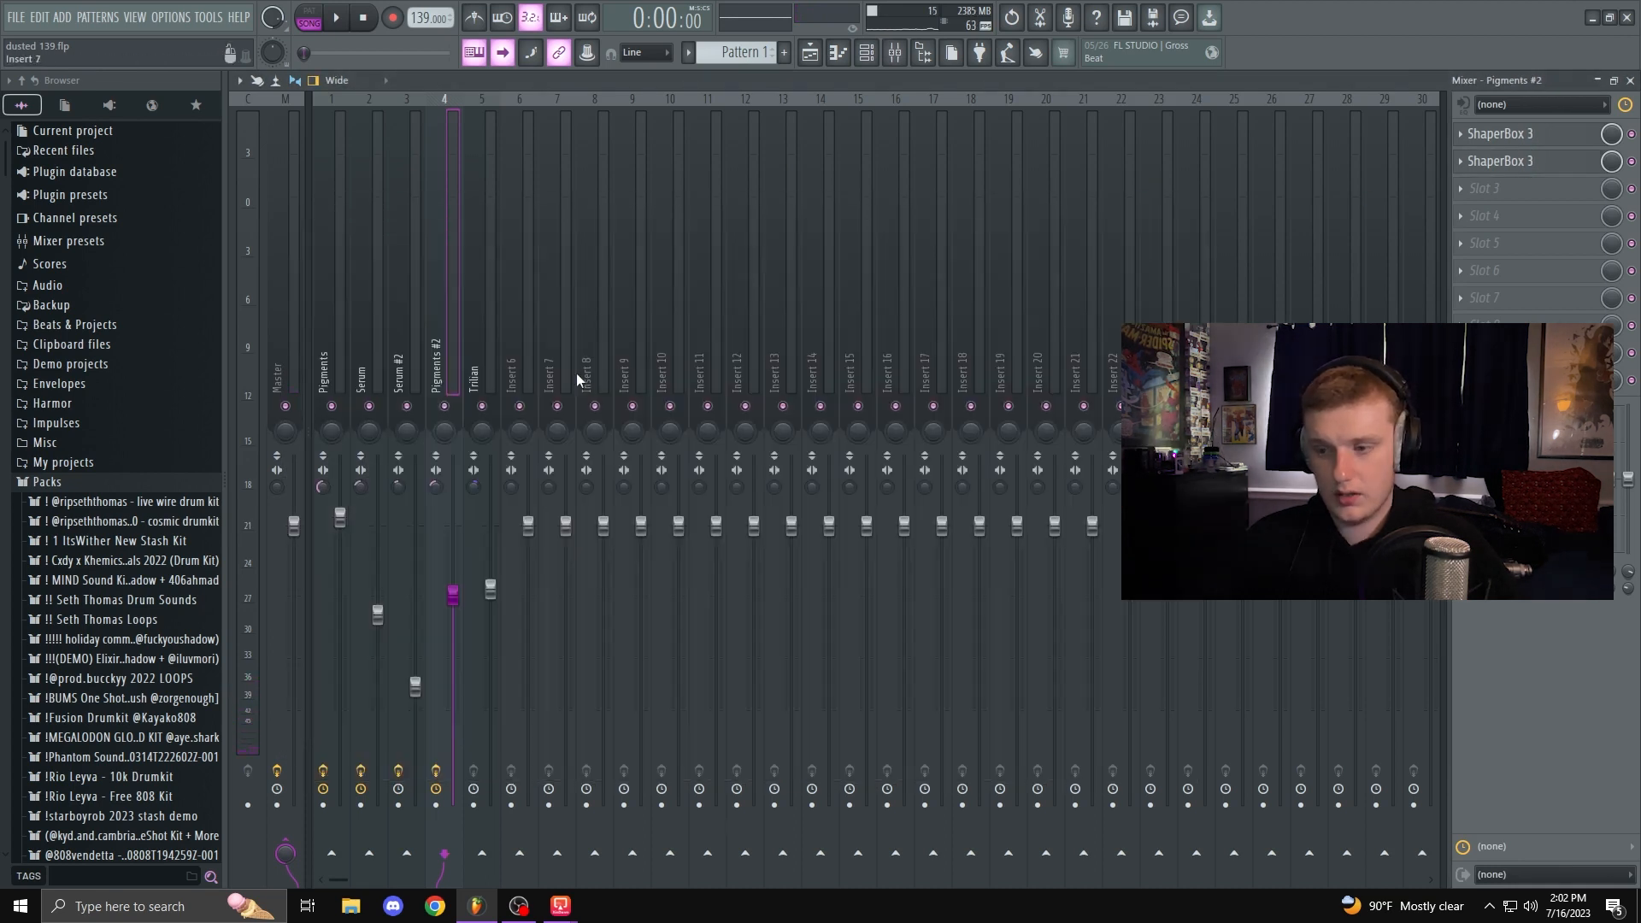
Step: Open the Trilian channel's bass notes in the piano roll and play them back
key(F6)
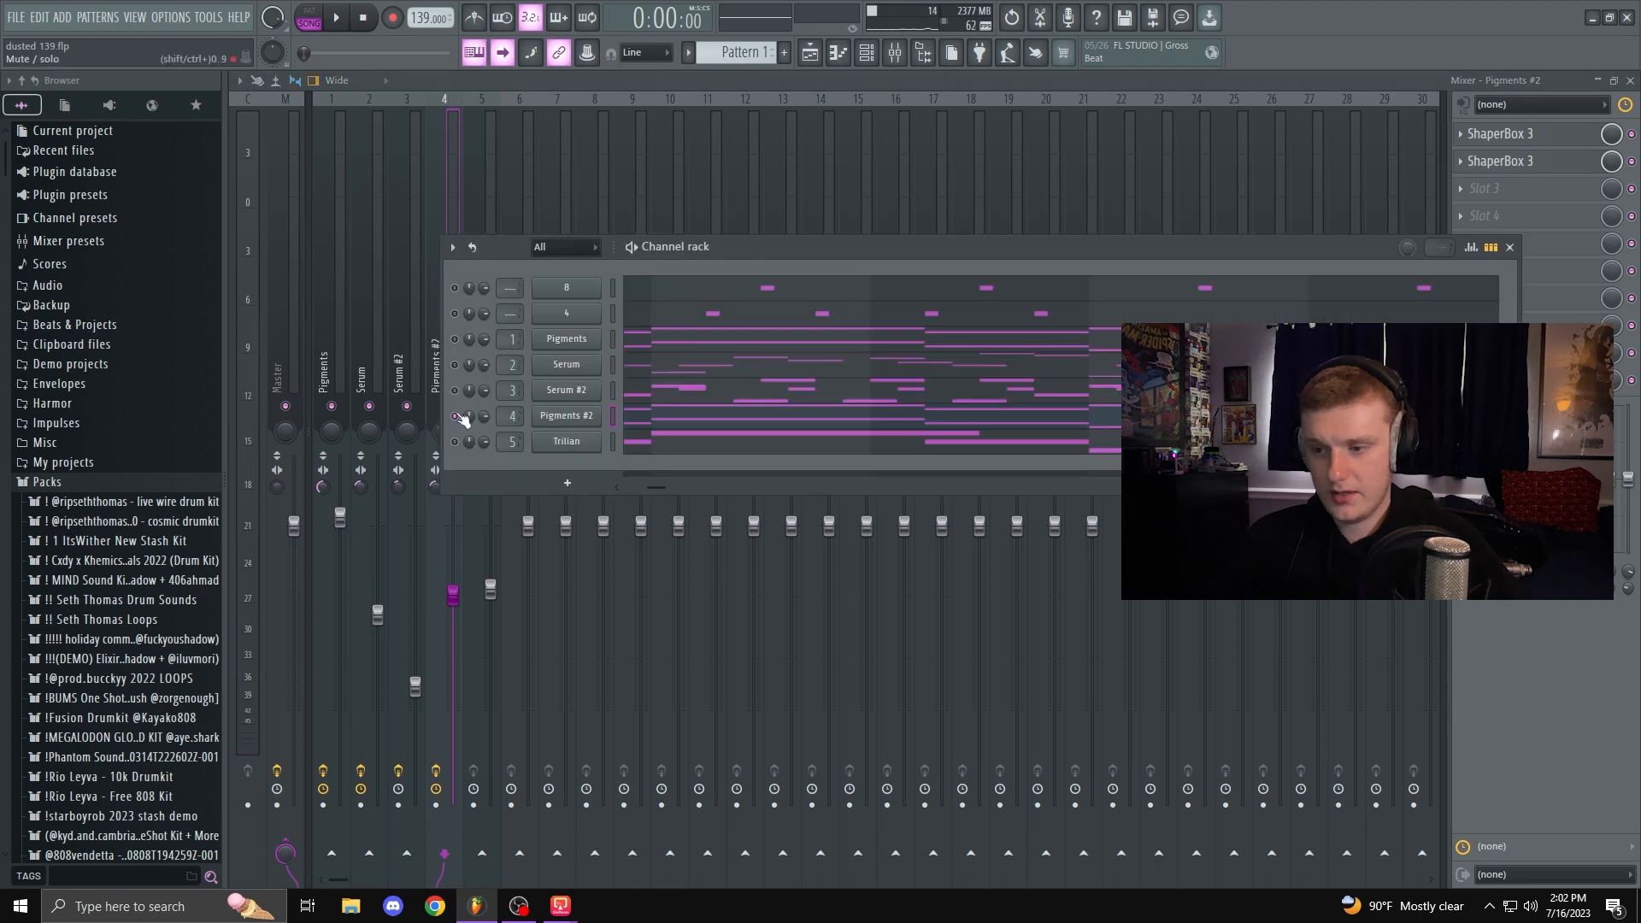
click(652, 453)
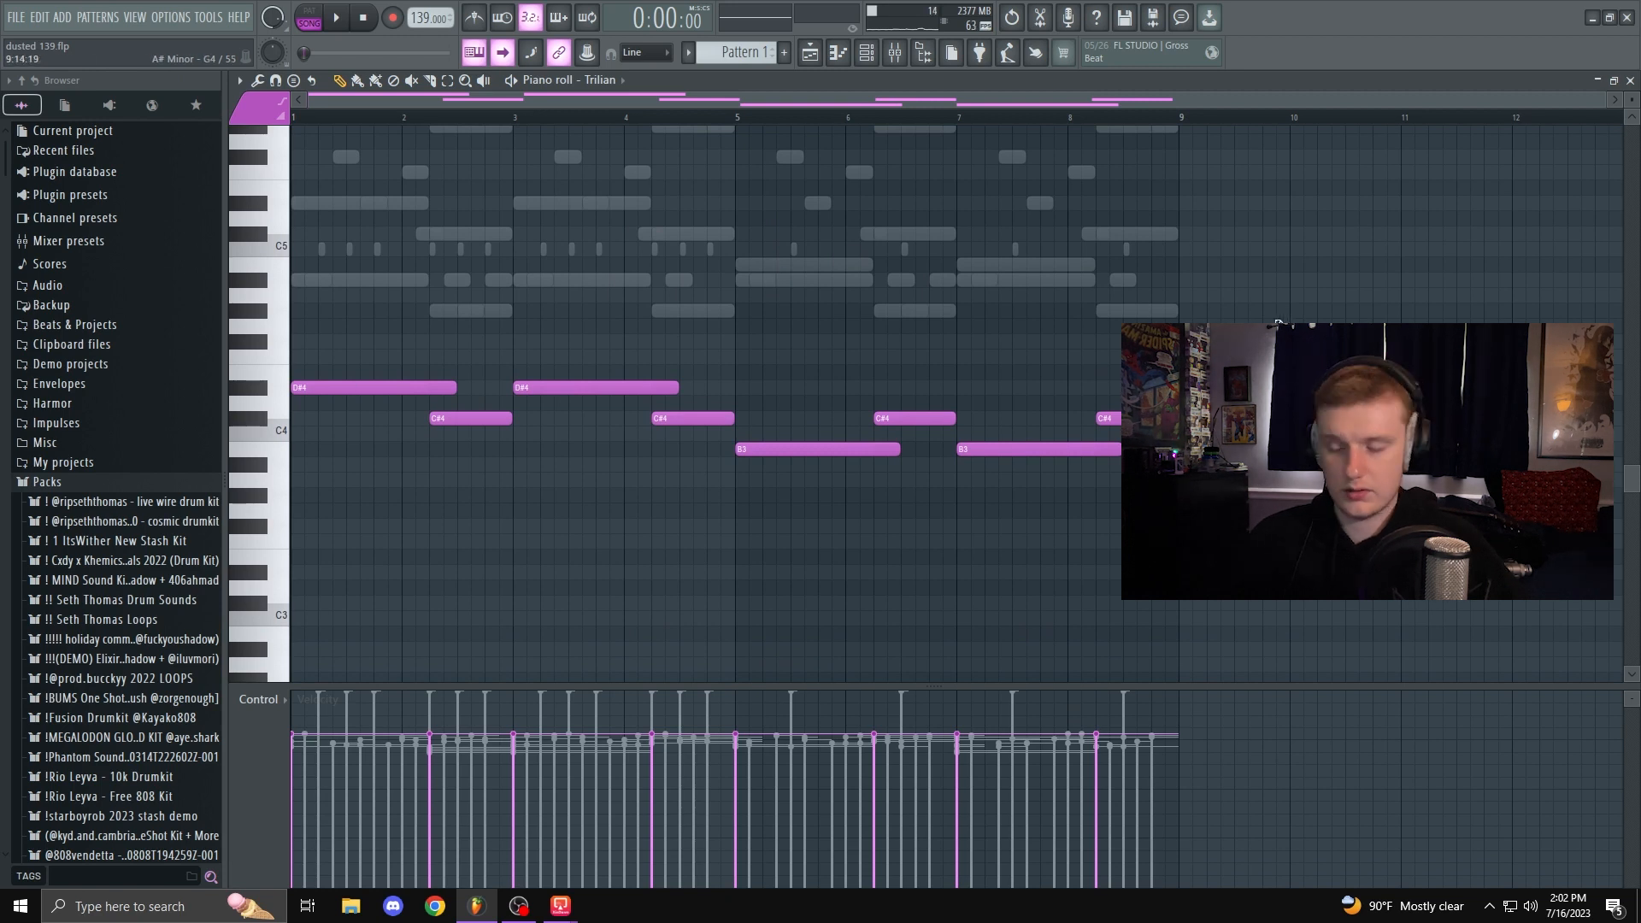
key(space)
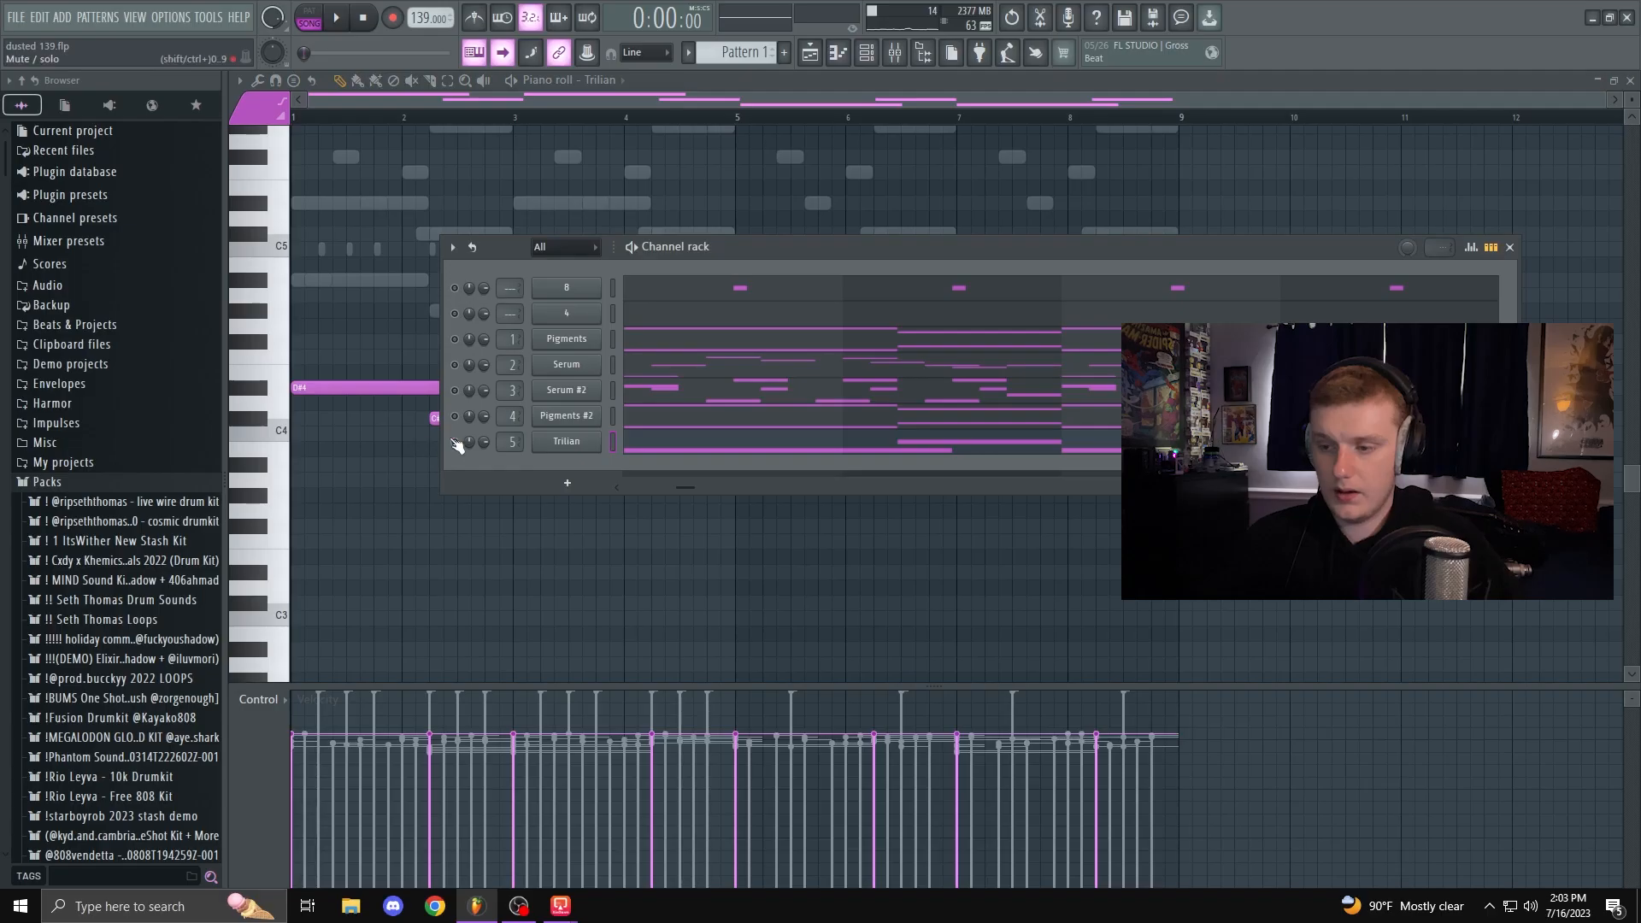
Step: Turn all channels back on and play the full Pattern 1 loop from the playlist
right_click(457, 444)
click(592, 582)
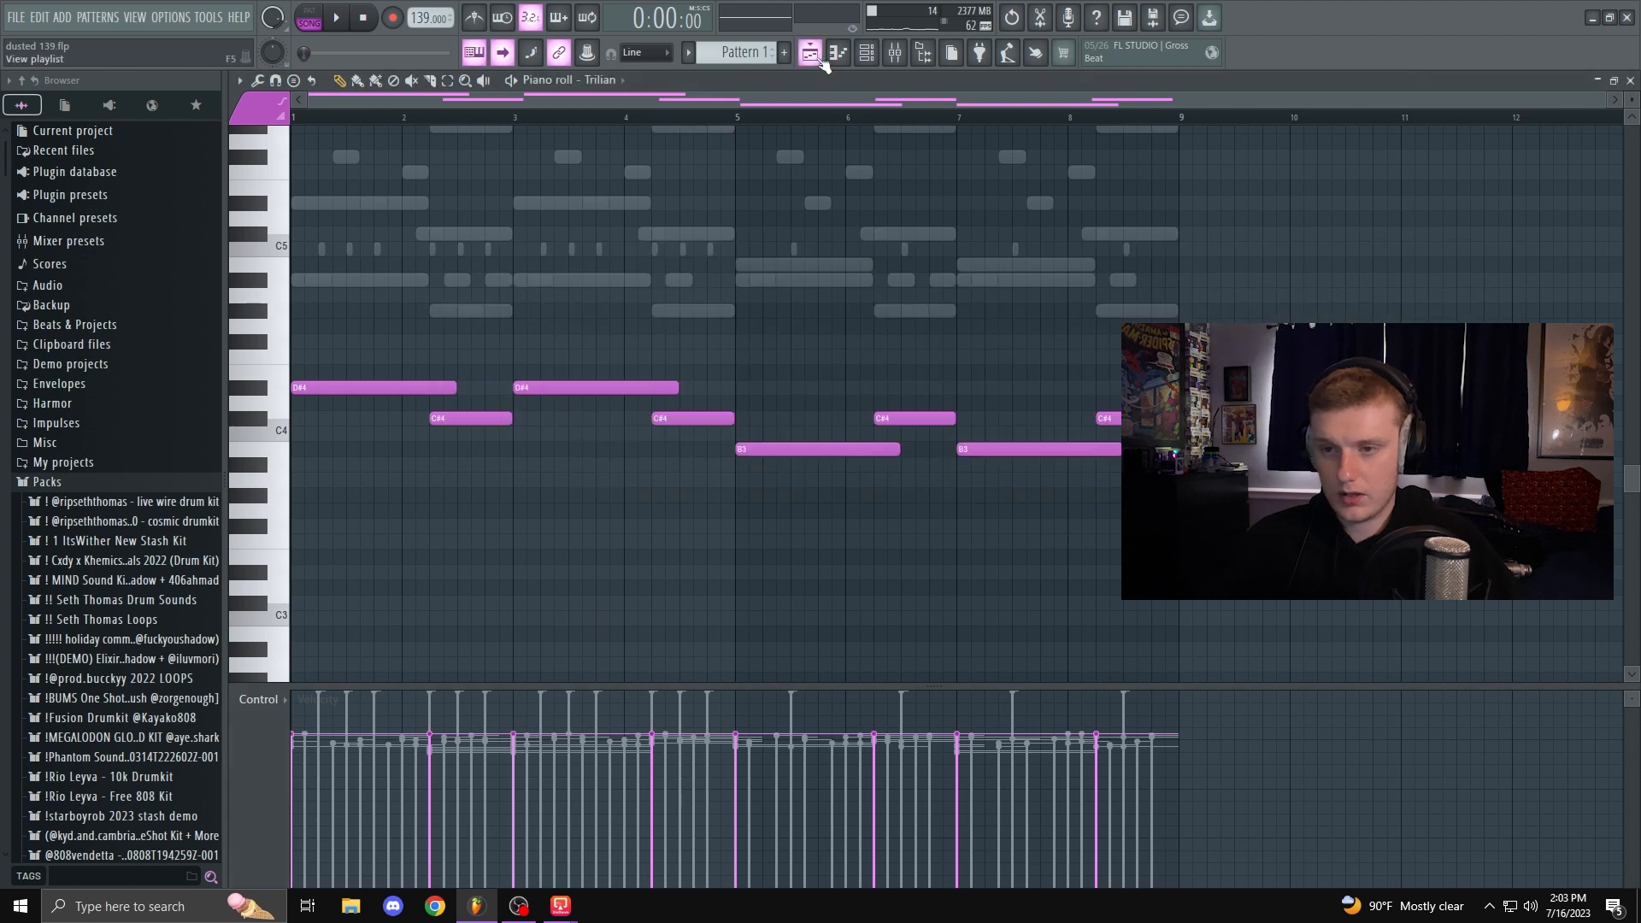
click(810, 52)
key(space)
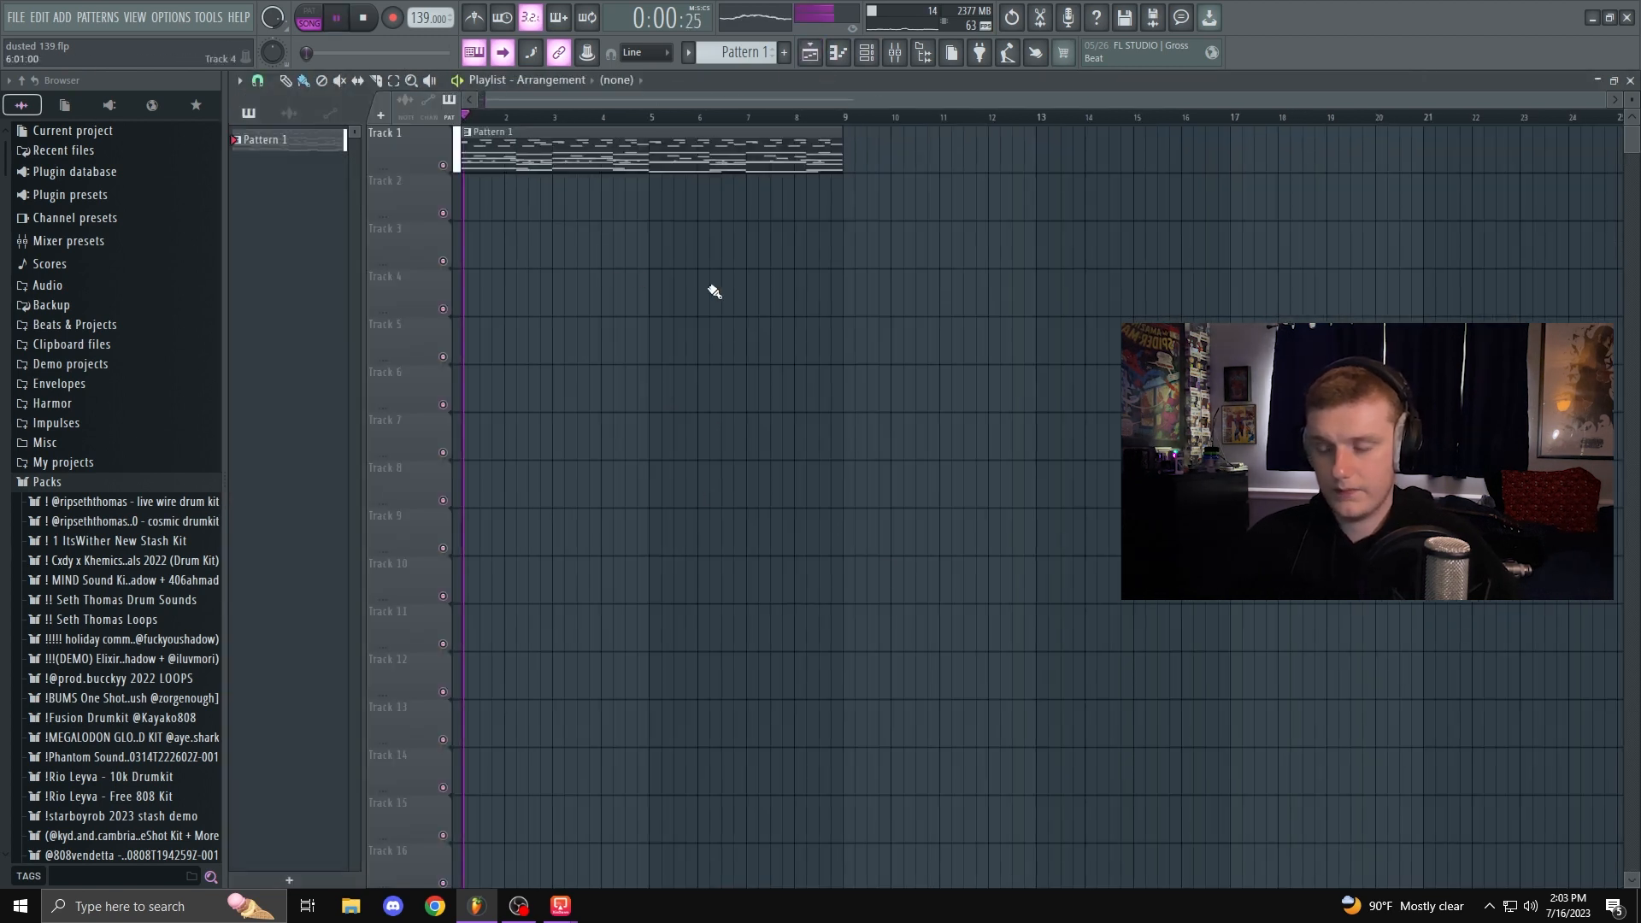
key(space)
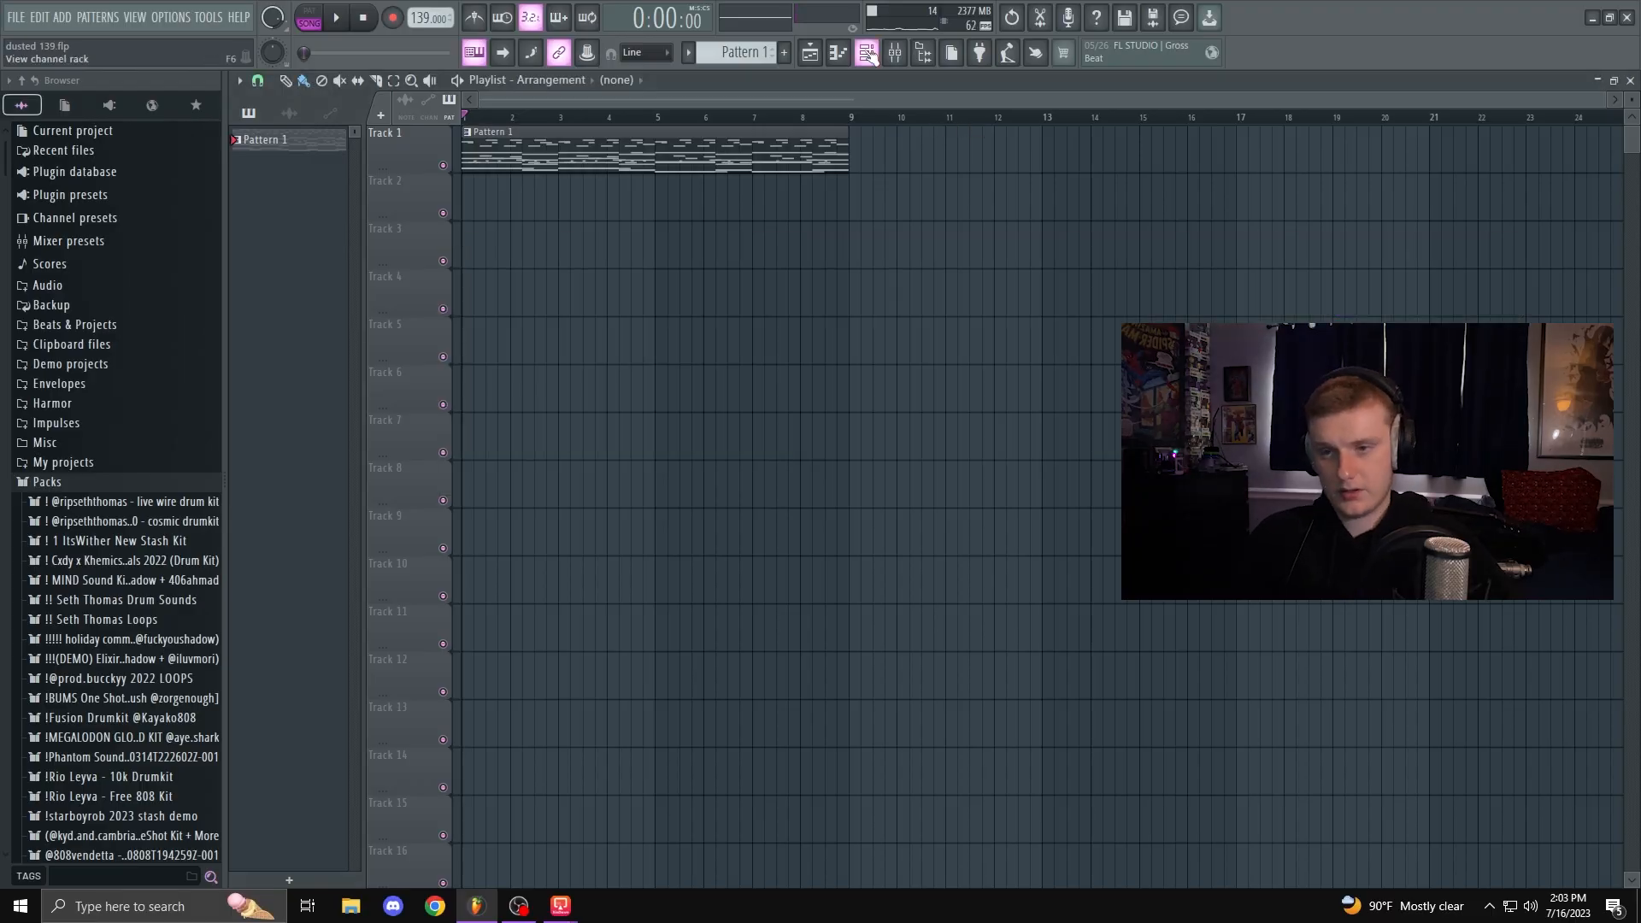
Step: Replace the sample on channel 8 with the rattle clap from the cosmic drumkit's claps folder
click(868, 53)
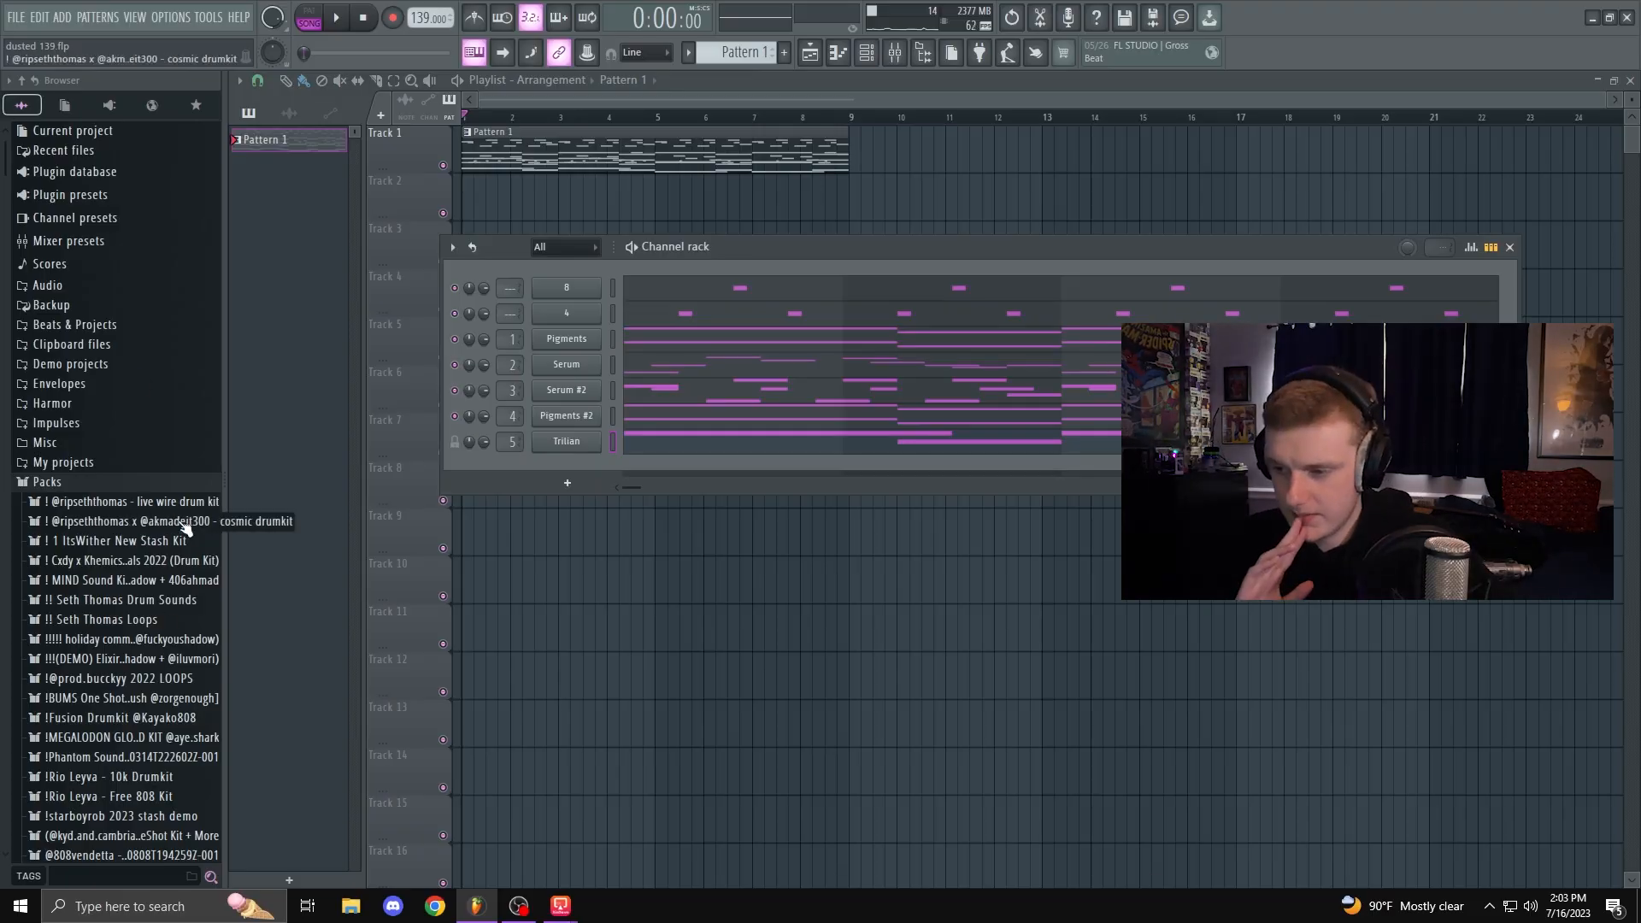
click(180, 524)
click(114, 559)
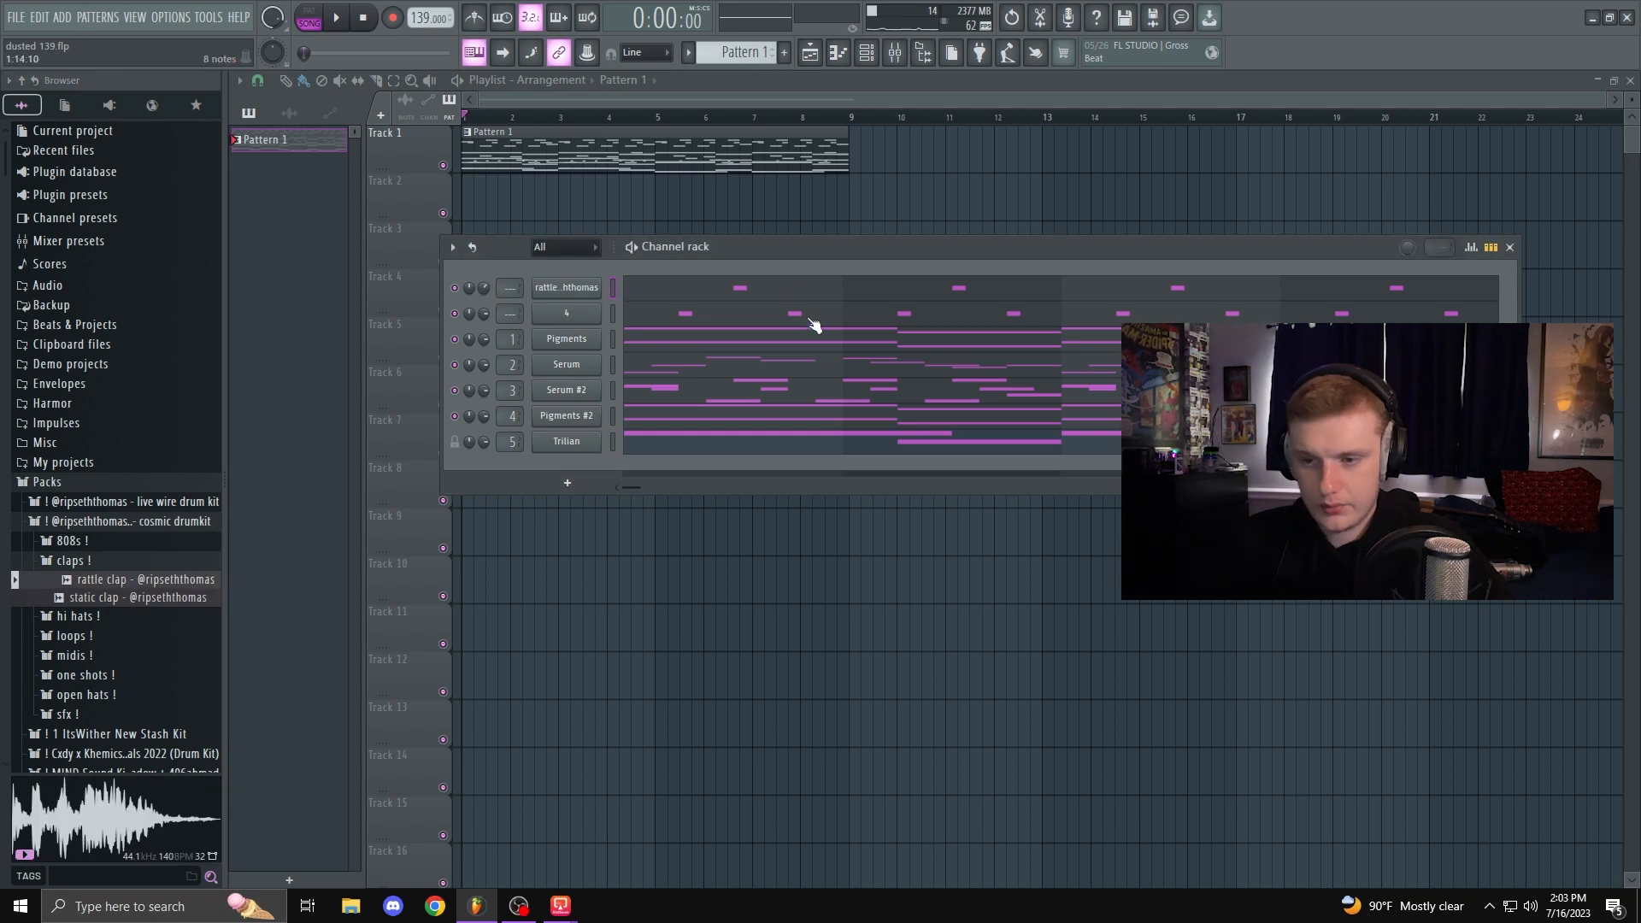
Step: Route the rattle clap to mixer track 6 and cut its 8.0k equalizer band to -10.6
key(F9)
key(ctrl+l)
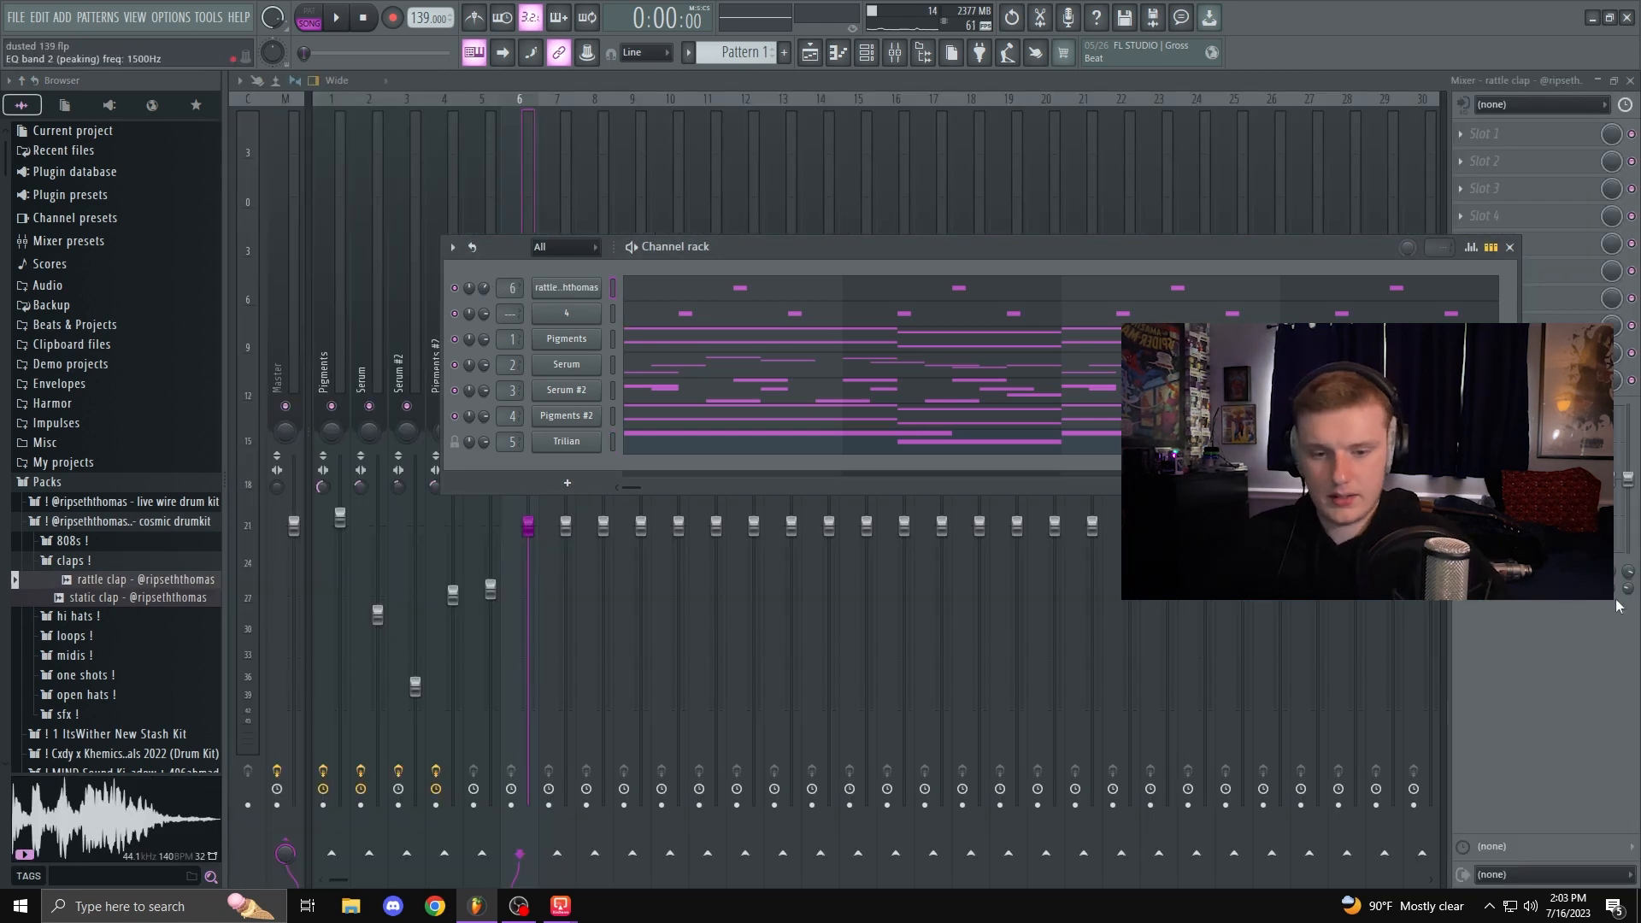
key(F6)
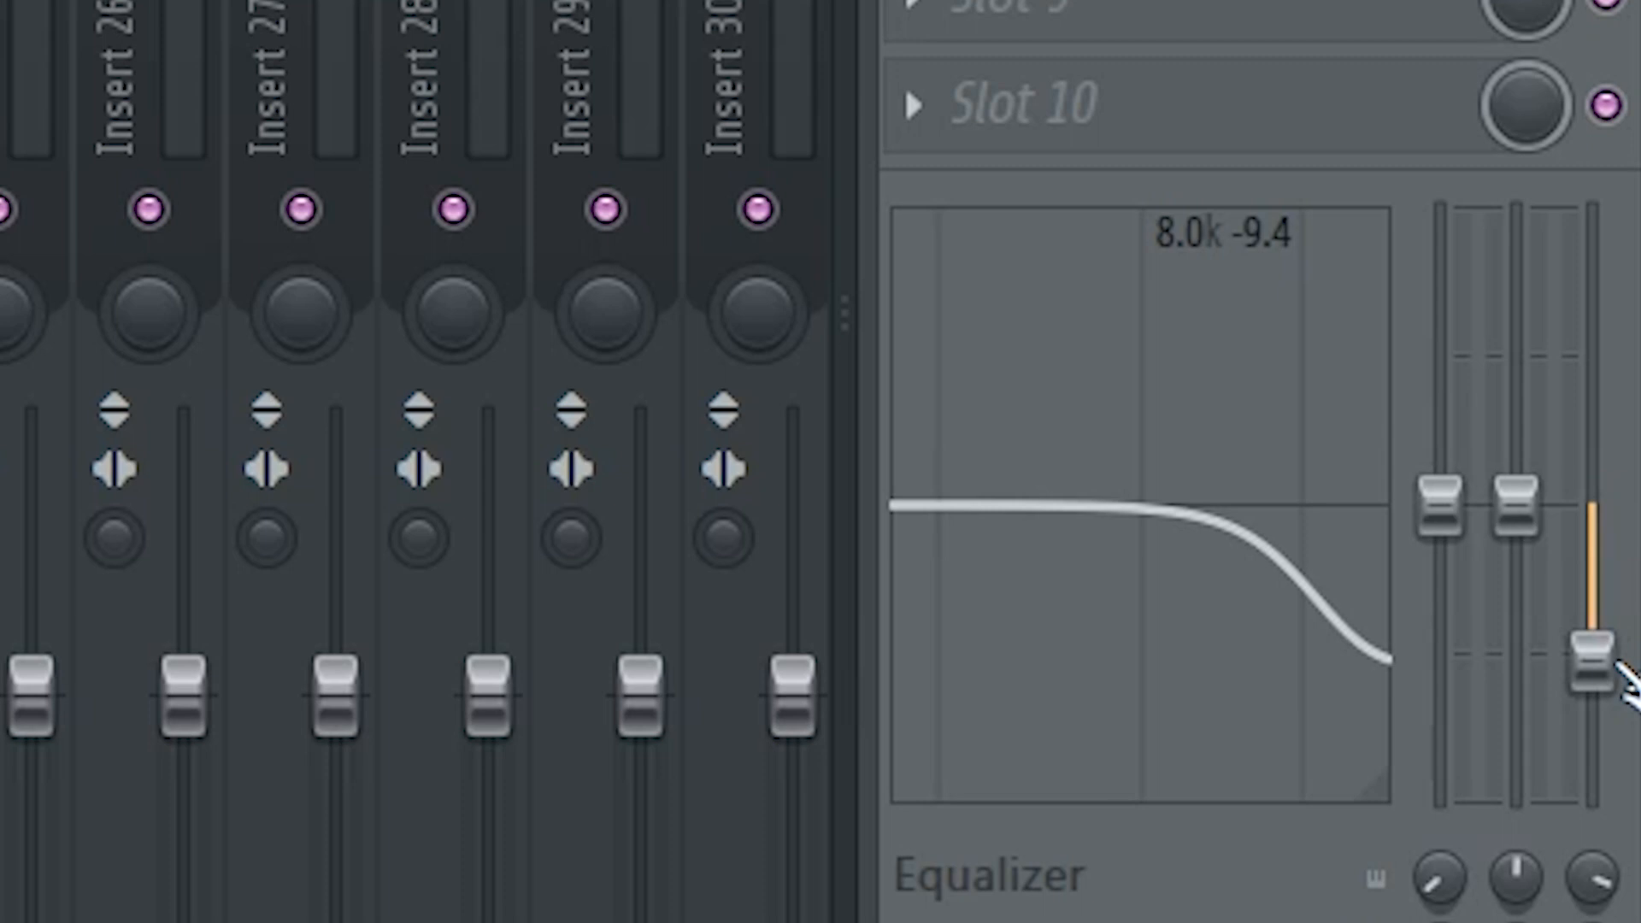
mouse_move(1615, 660)
mouse_down()
mouse_move(1616, 502)
mouse_move(1615, 652)
mouse_move(1592, 678)
mouse_up()
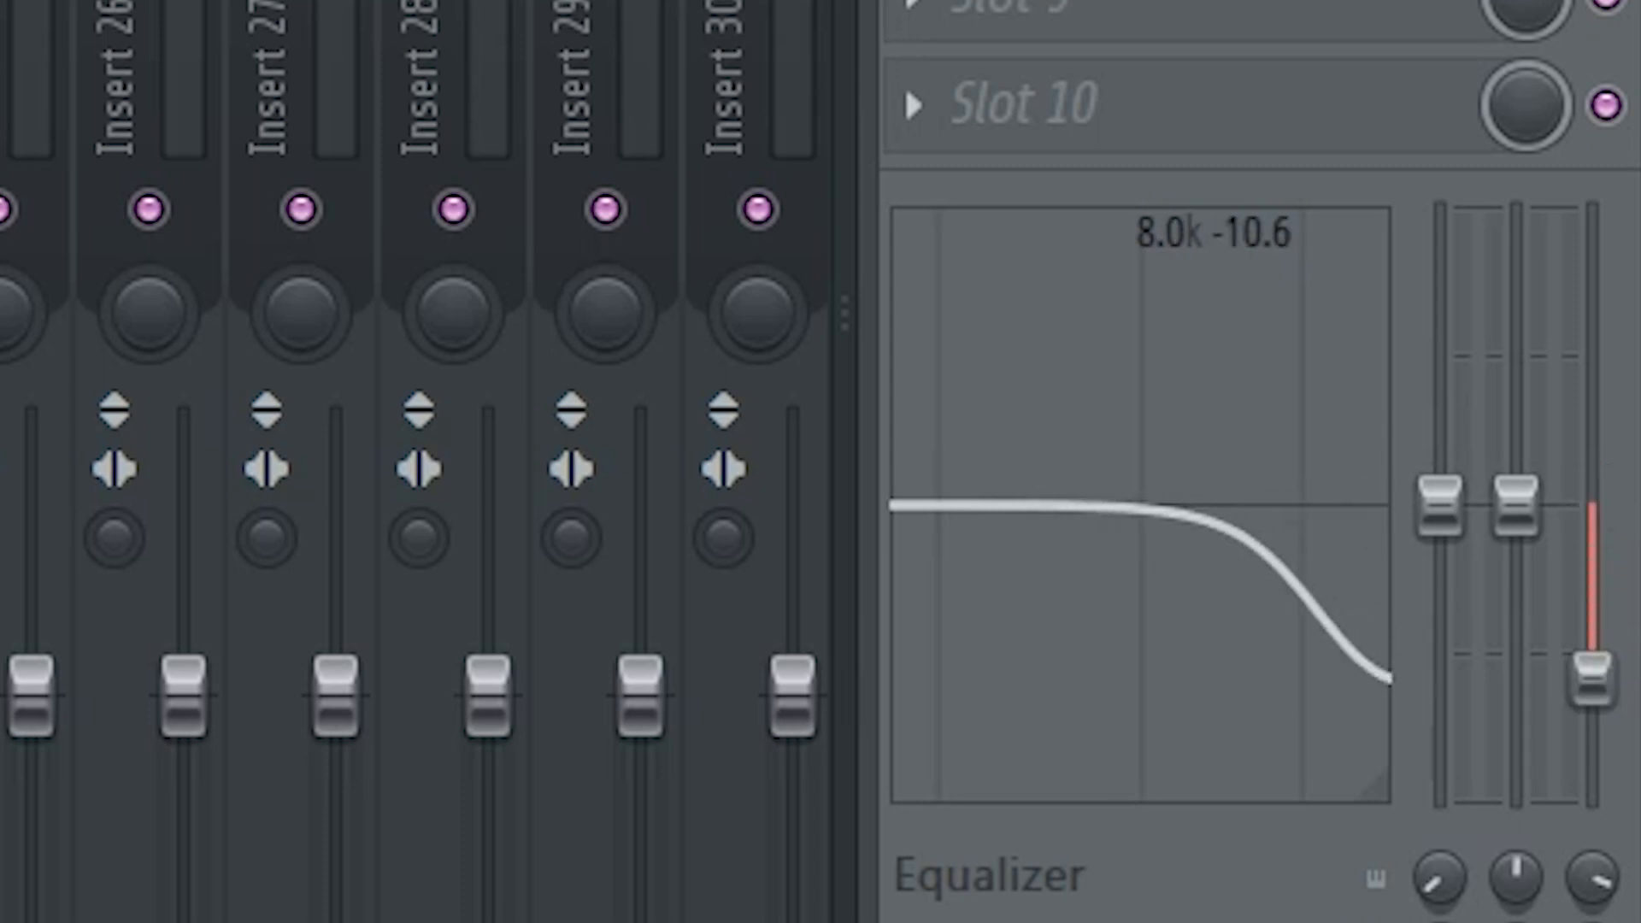
Step: Add Fruity Reeverb 2 to the first effect slot of the rattle clap track and set its wet level to 30%
click(1496, 133)
mouse_move(1470, 155)
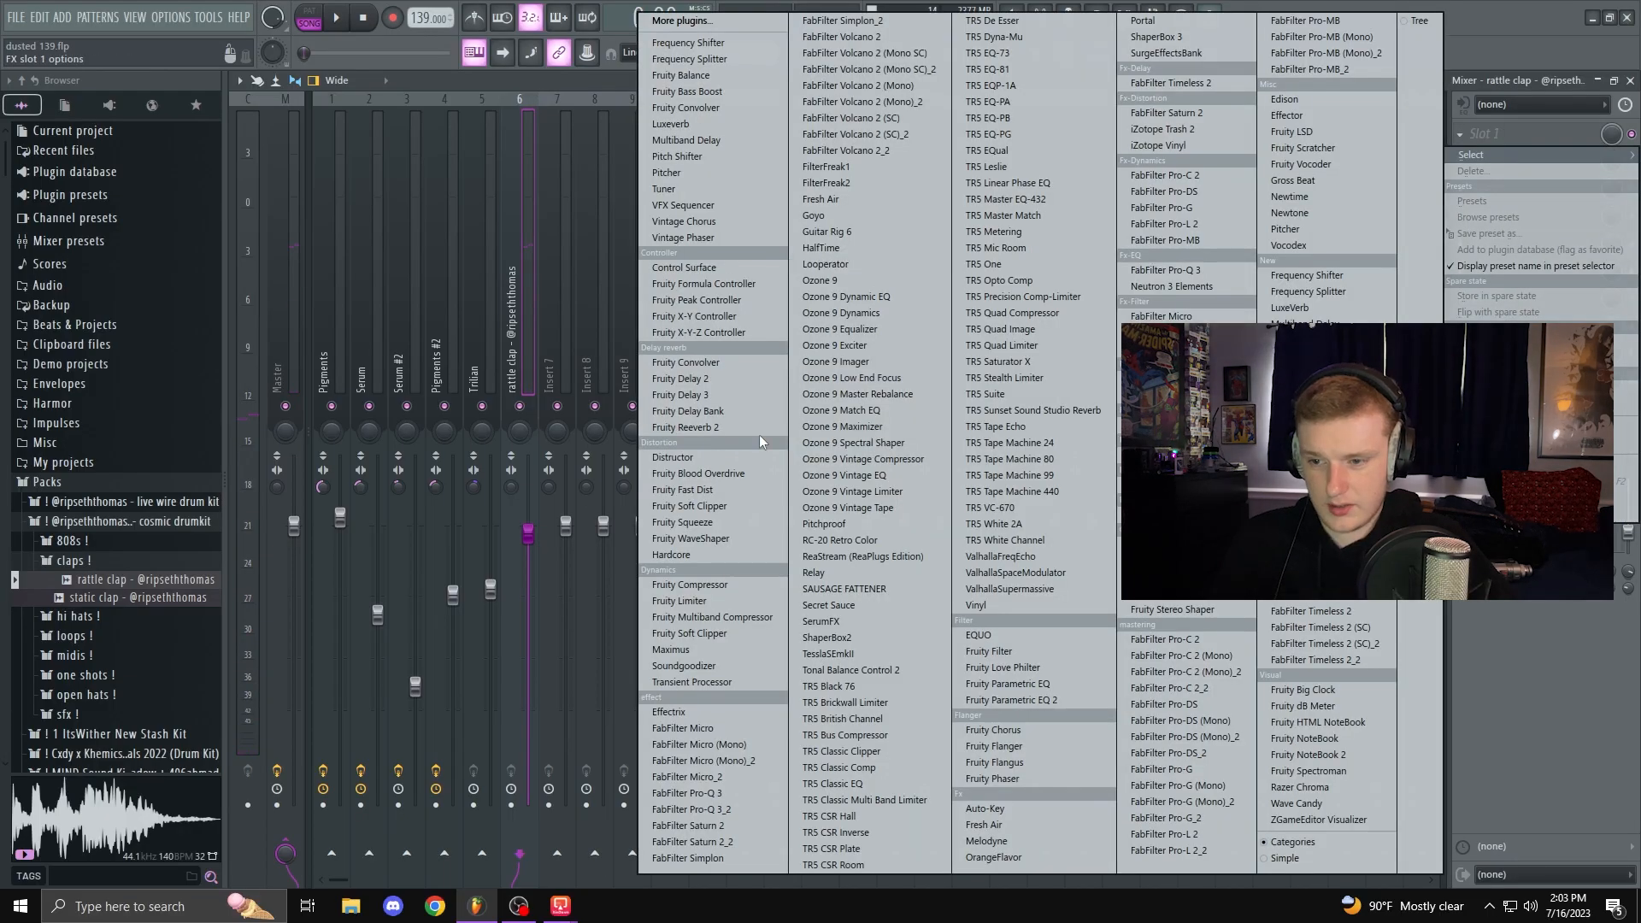
click(761, 428)
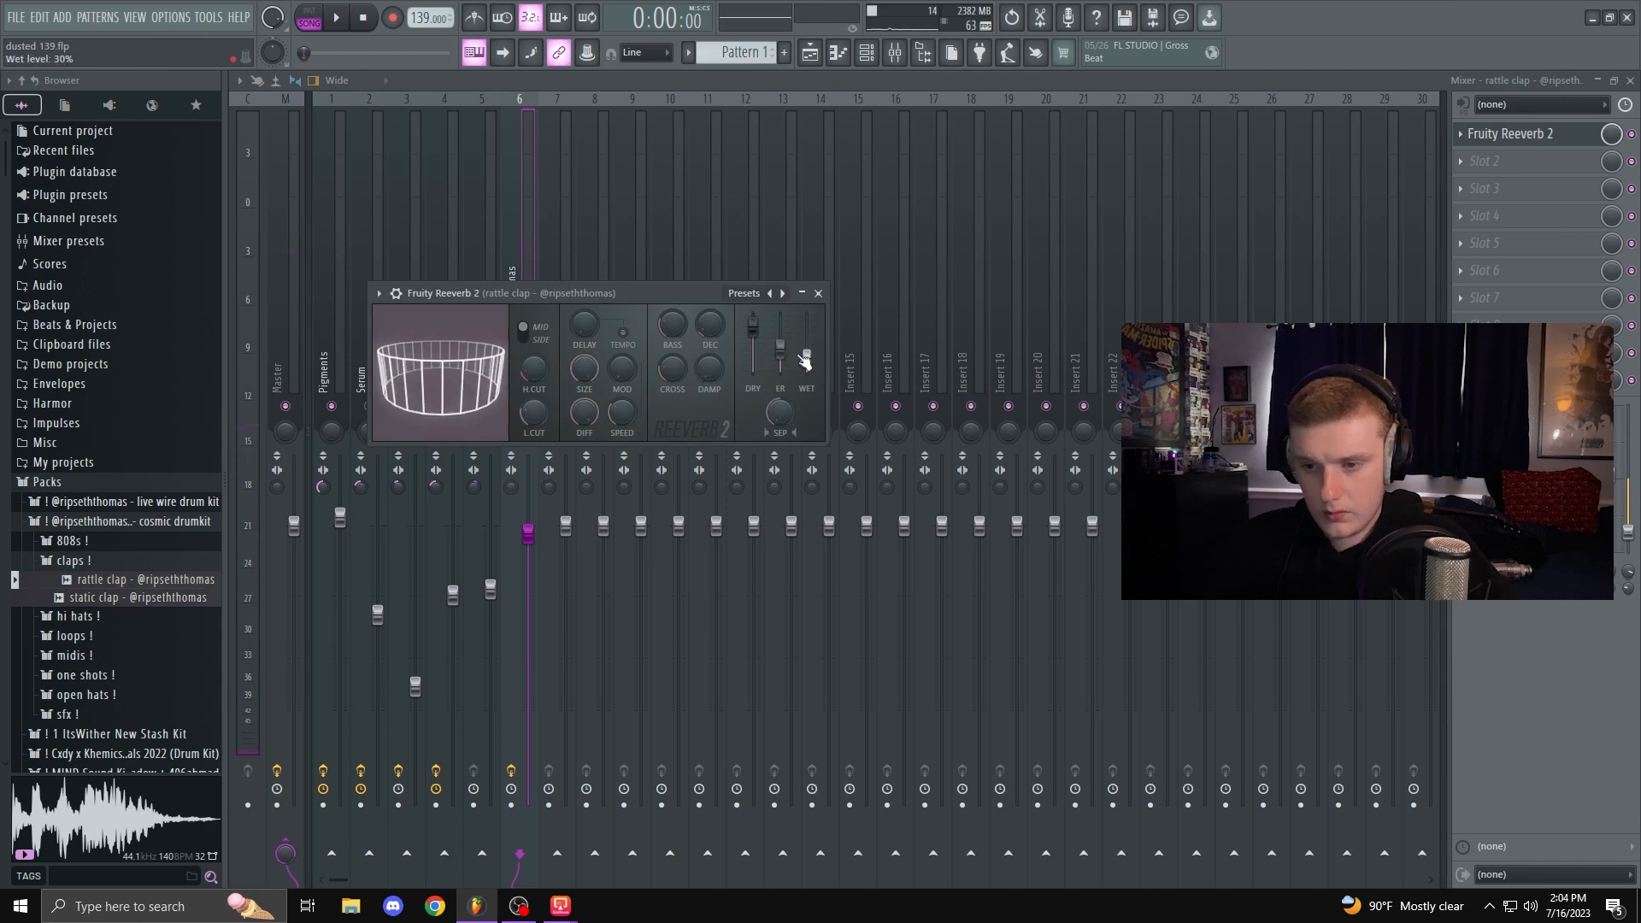
drag(806, 347, 806, 355)
click(818, 293)
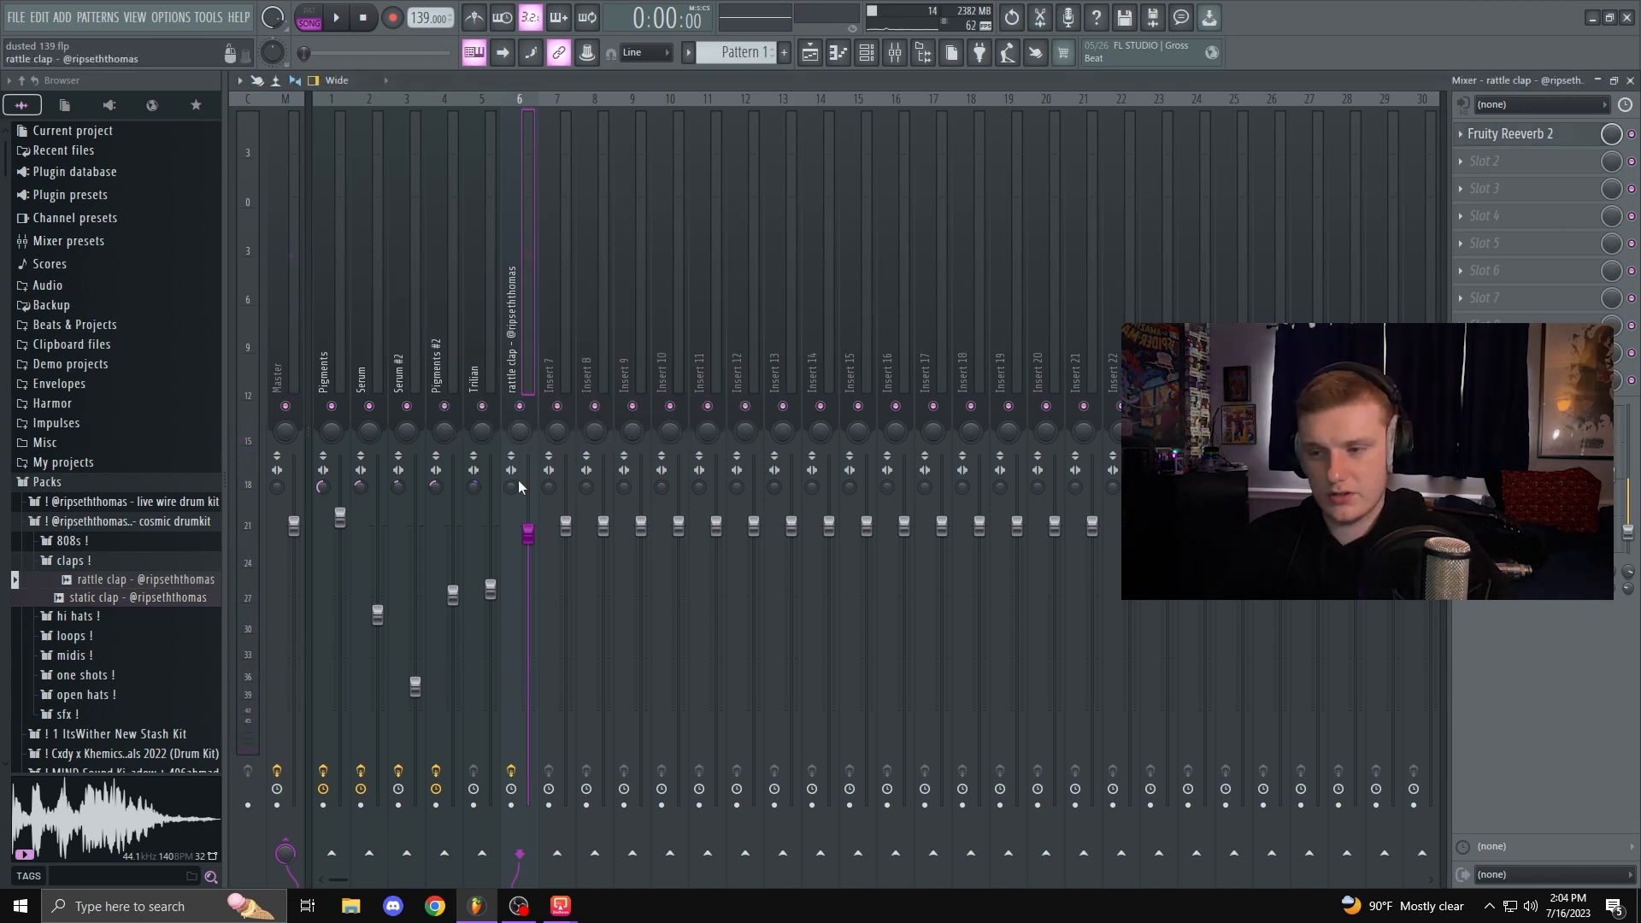
Step: Preview the rattle clap and lengthen all its C5 notes to two steps in the piano roll
key(q)
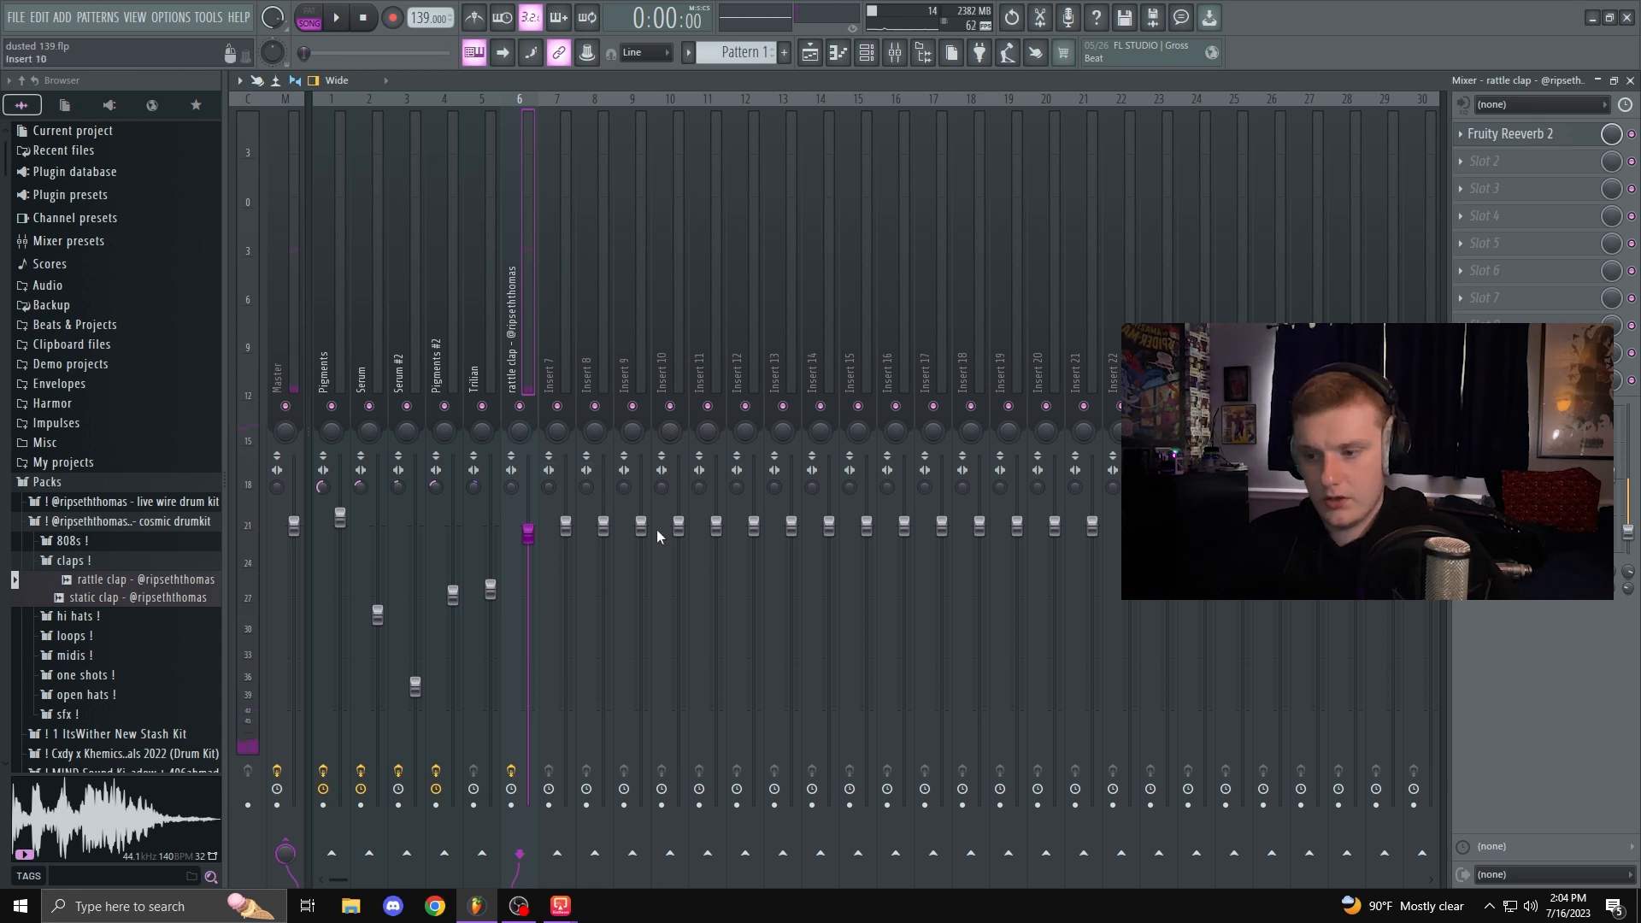
click(866, 54)
click(815, 296)
scroll(731, 426, left, 1)
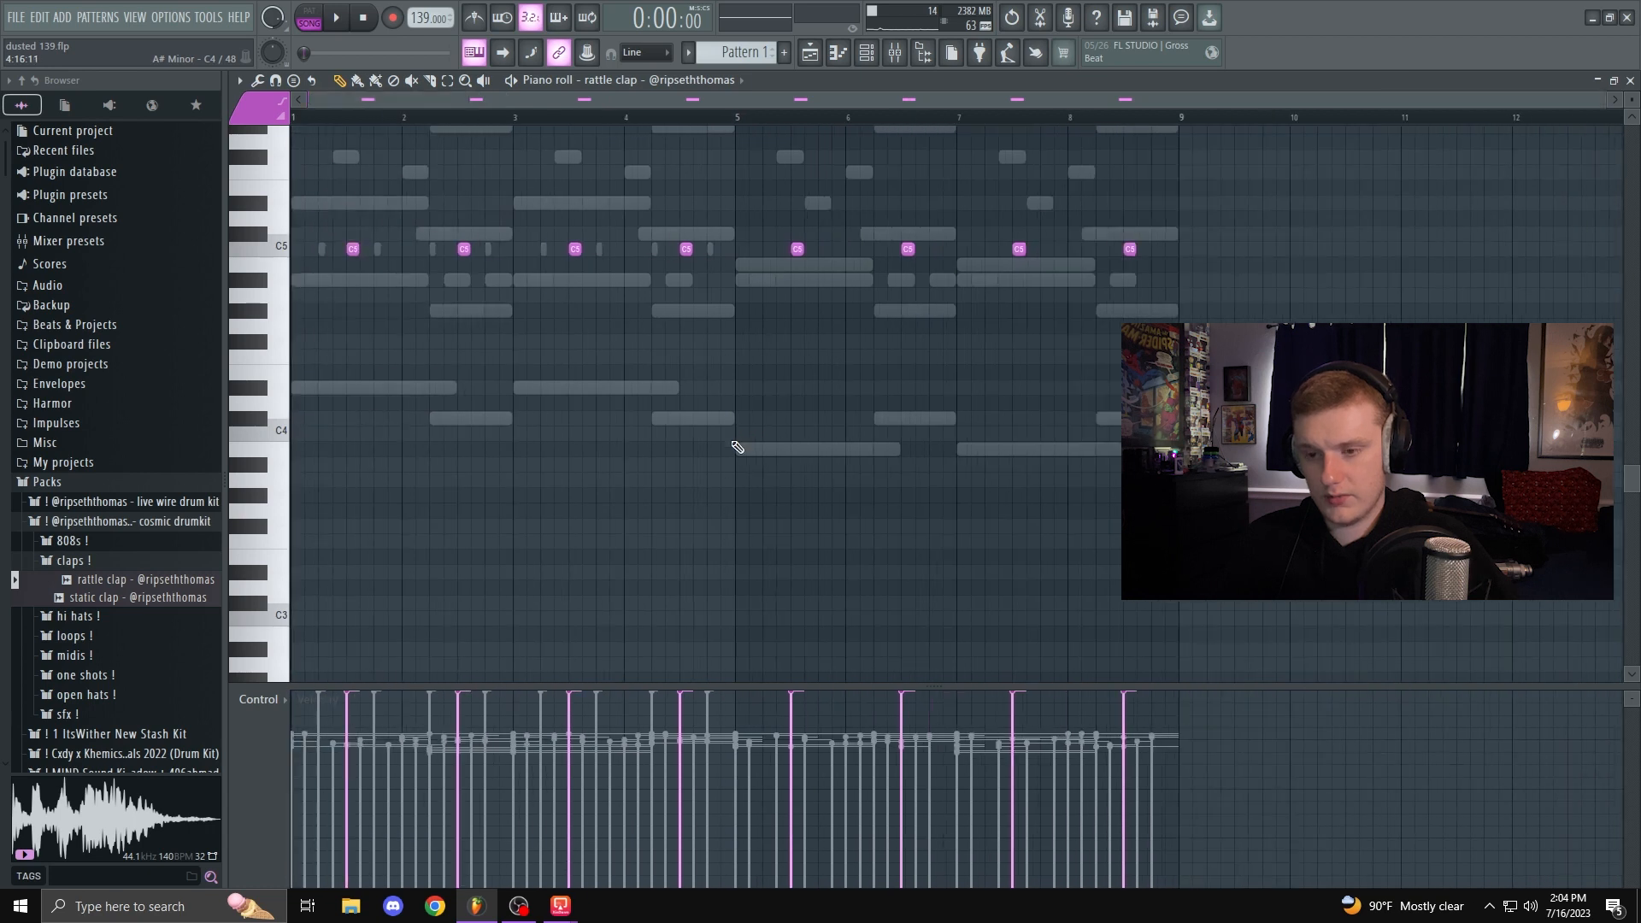
scroll(740, 453, up, 4)
Step: Audition the cosmic drumkit's hi-hats and add ses hi hat as a new channel in the channel rack
click(874, 58)
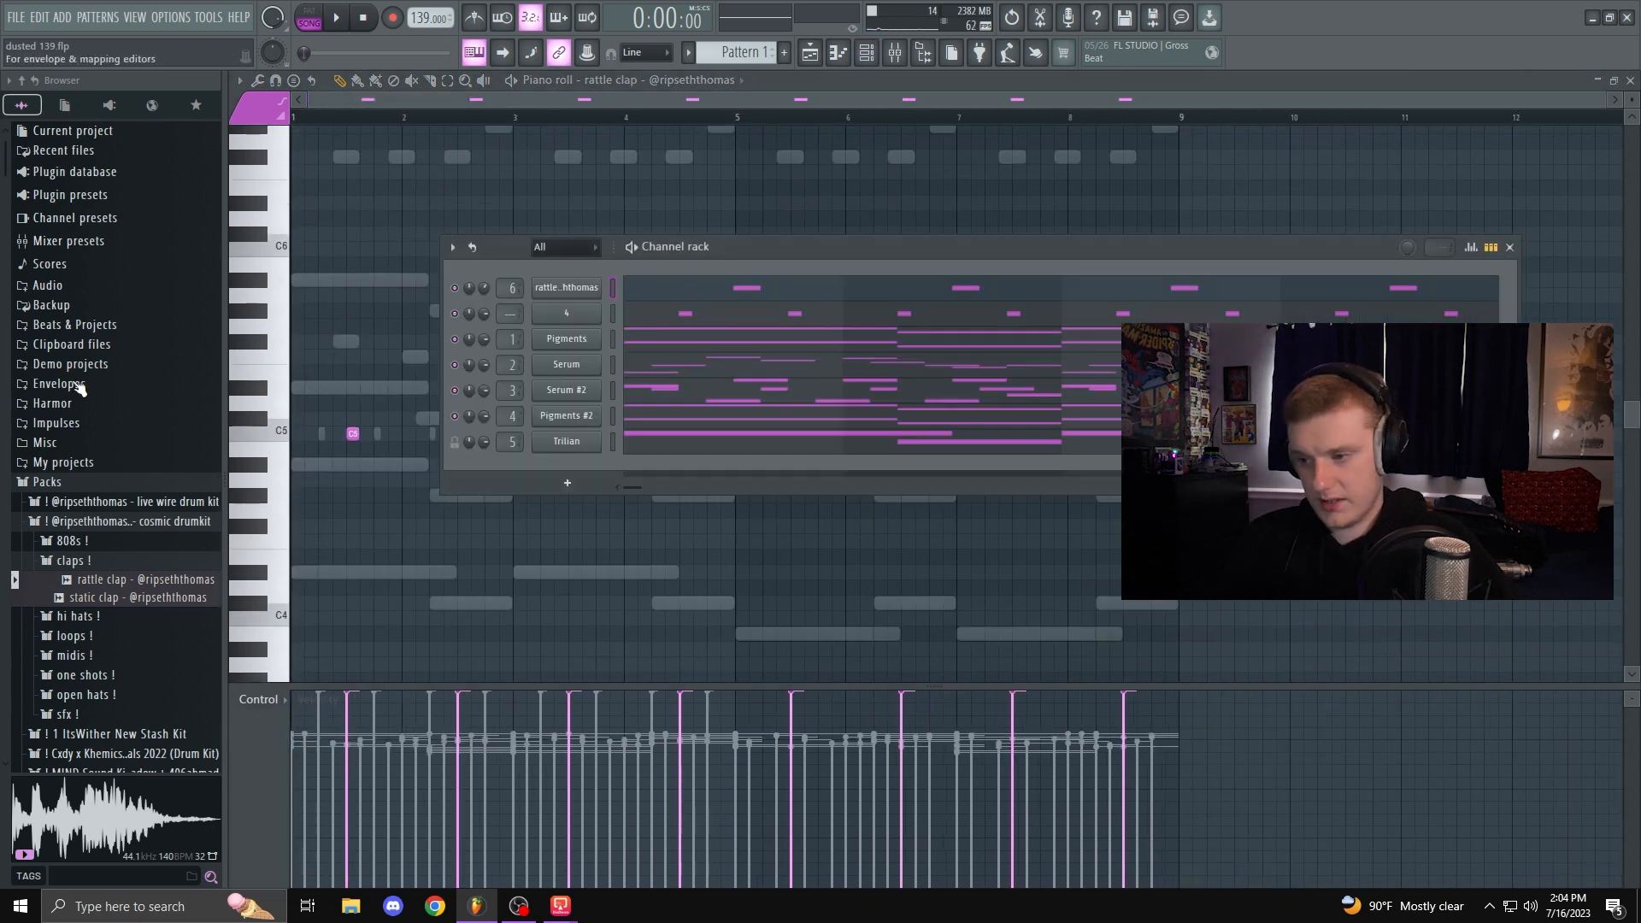
click(118, 561)
scroll(111, 571, down, 1)
click(119, 475)
click(128, 494)
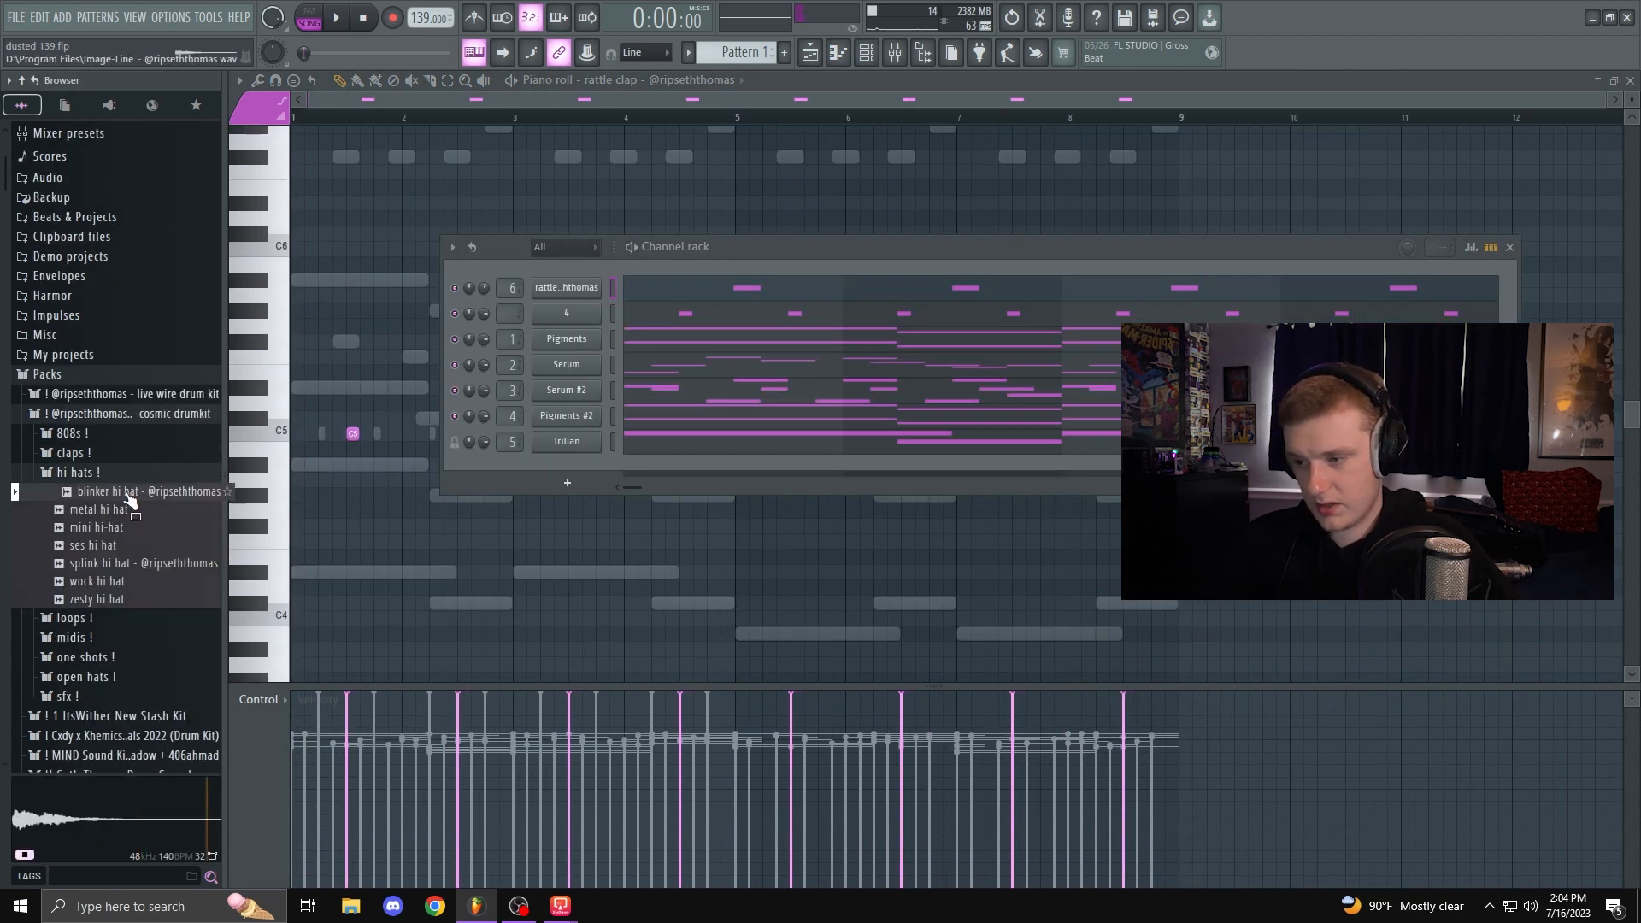
click(105, 477)
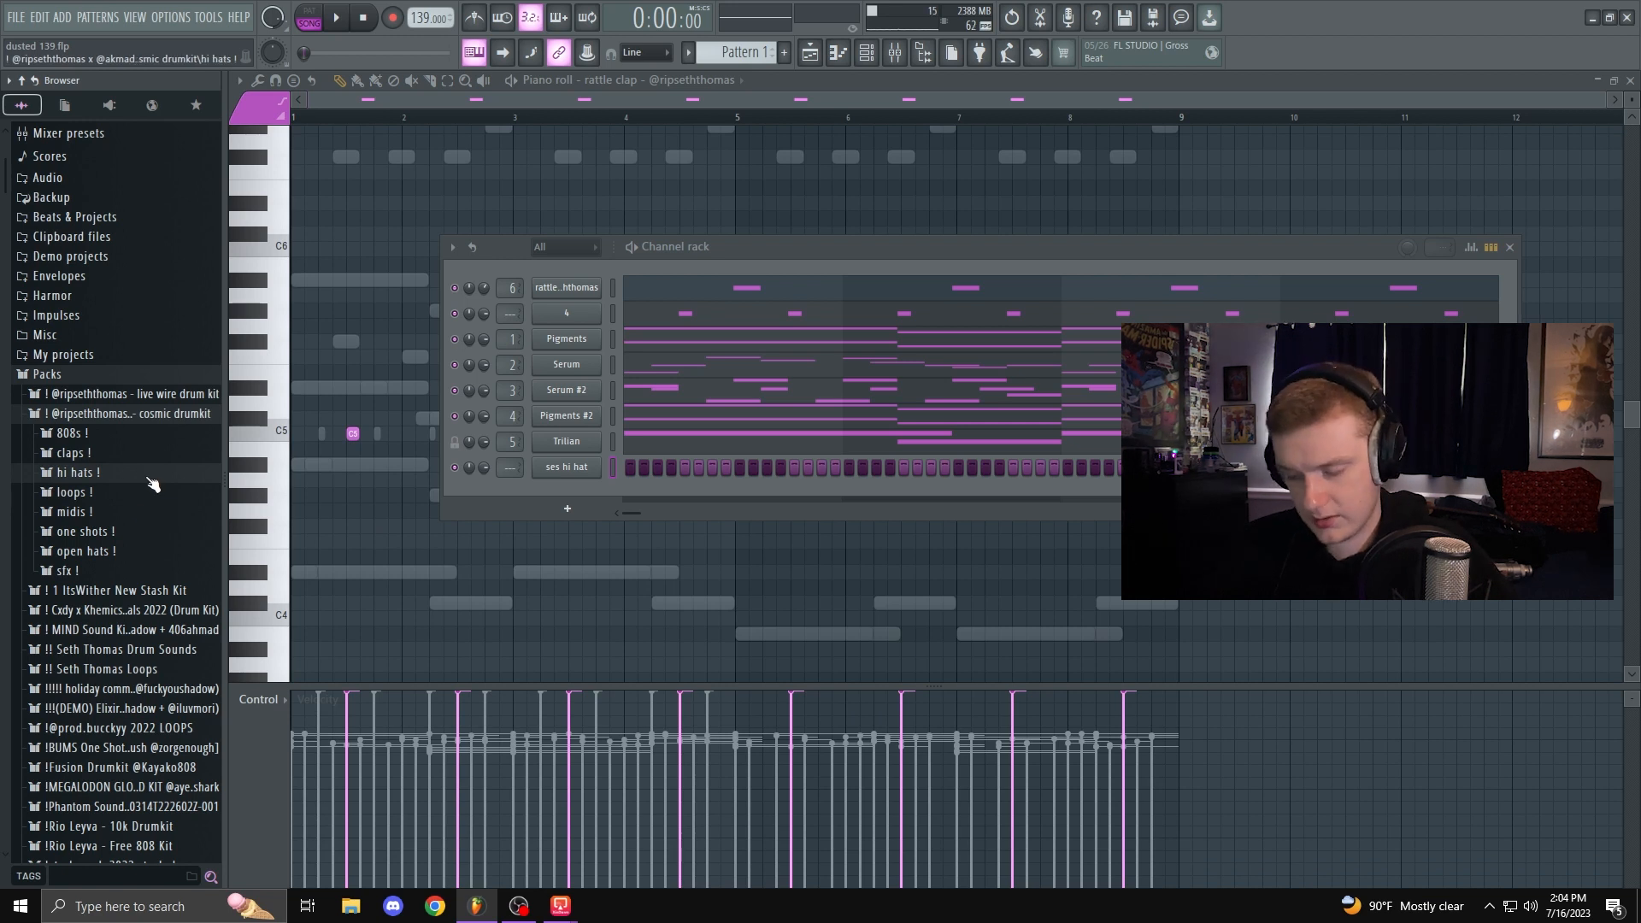
click(79, 472)
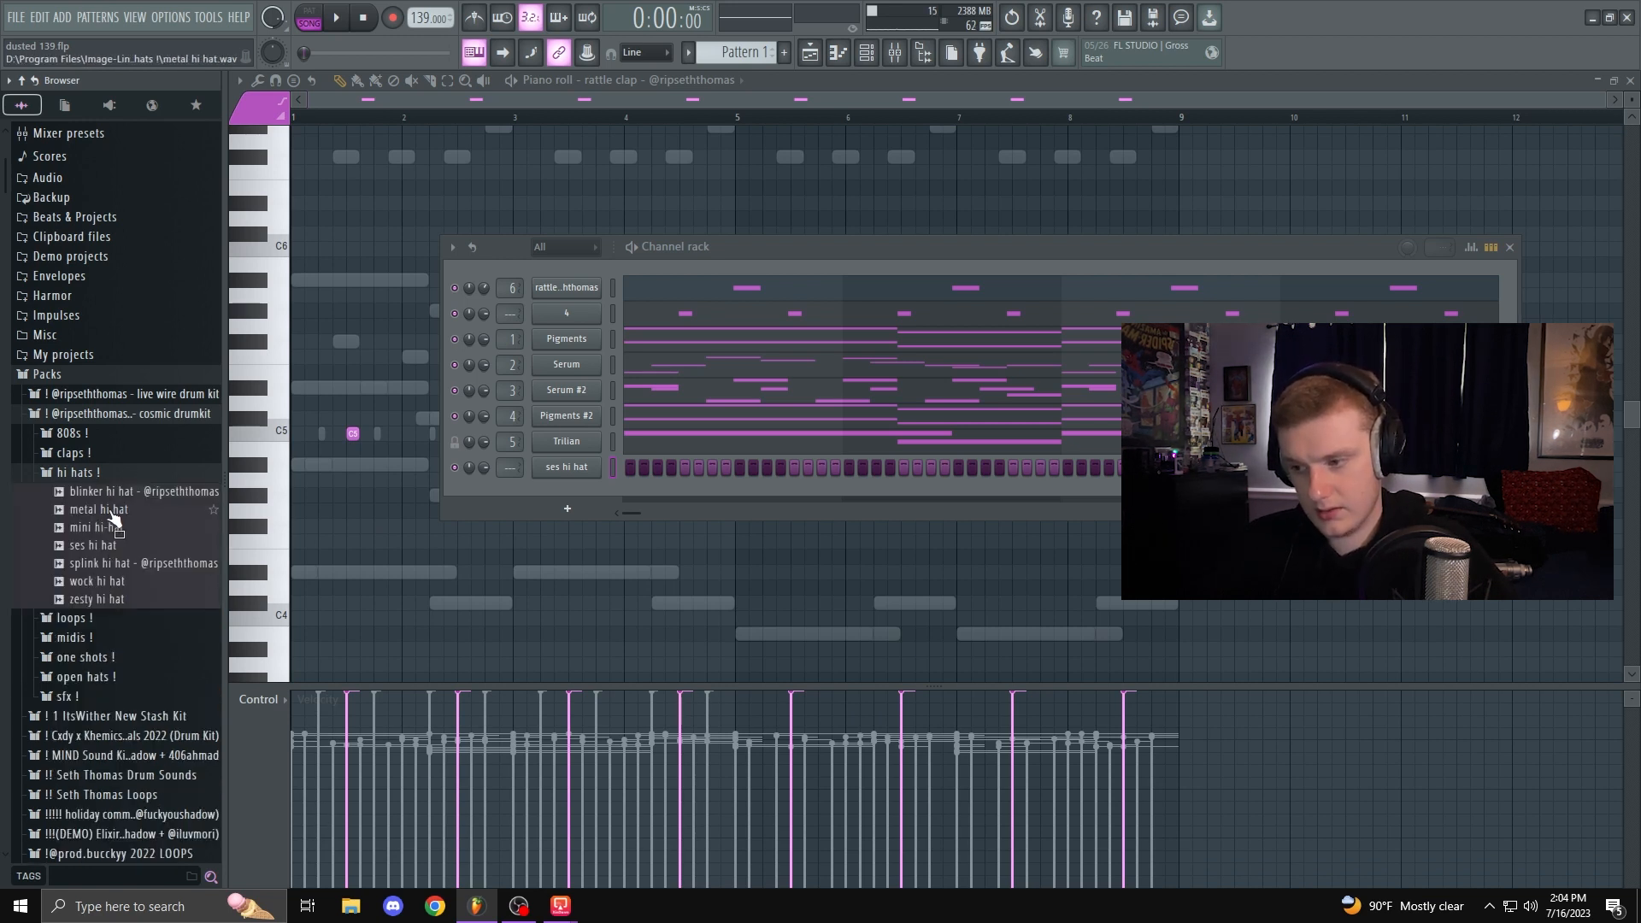
click(114, 475)
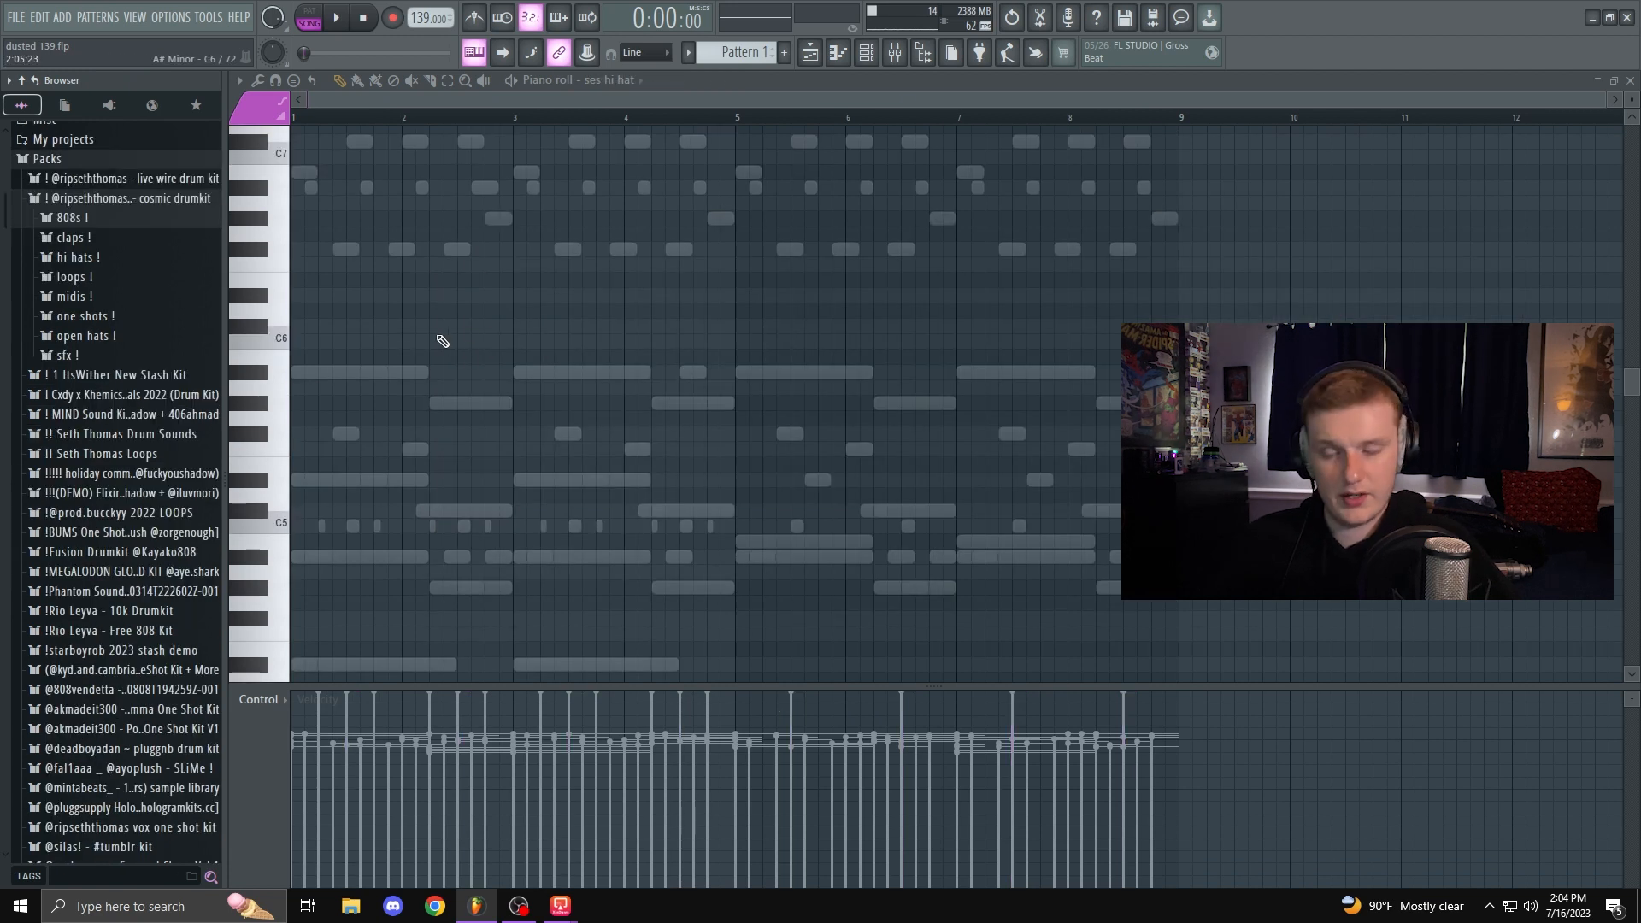
Step: Fill the ses hi hat channel with a note every four steps and show the notes in the piano roll
scroll(340, 377, down, 1)
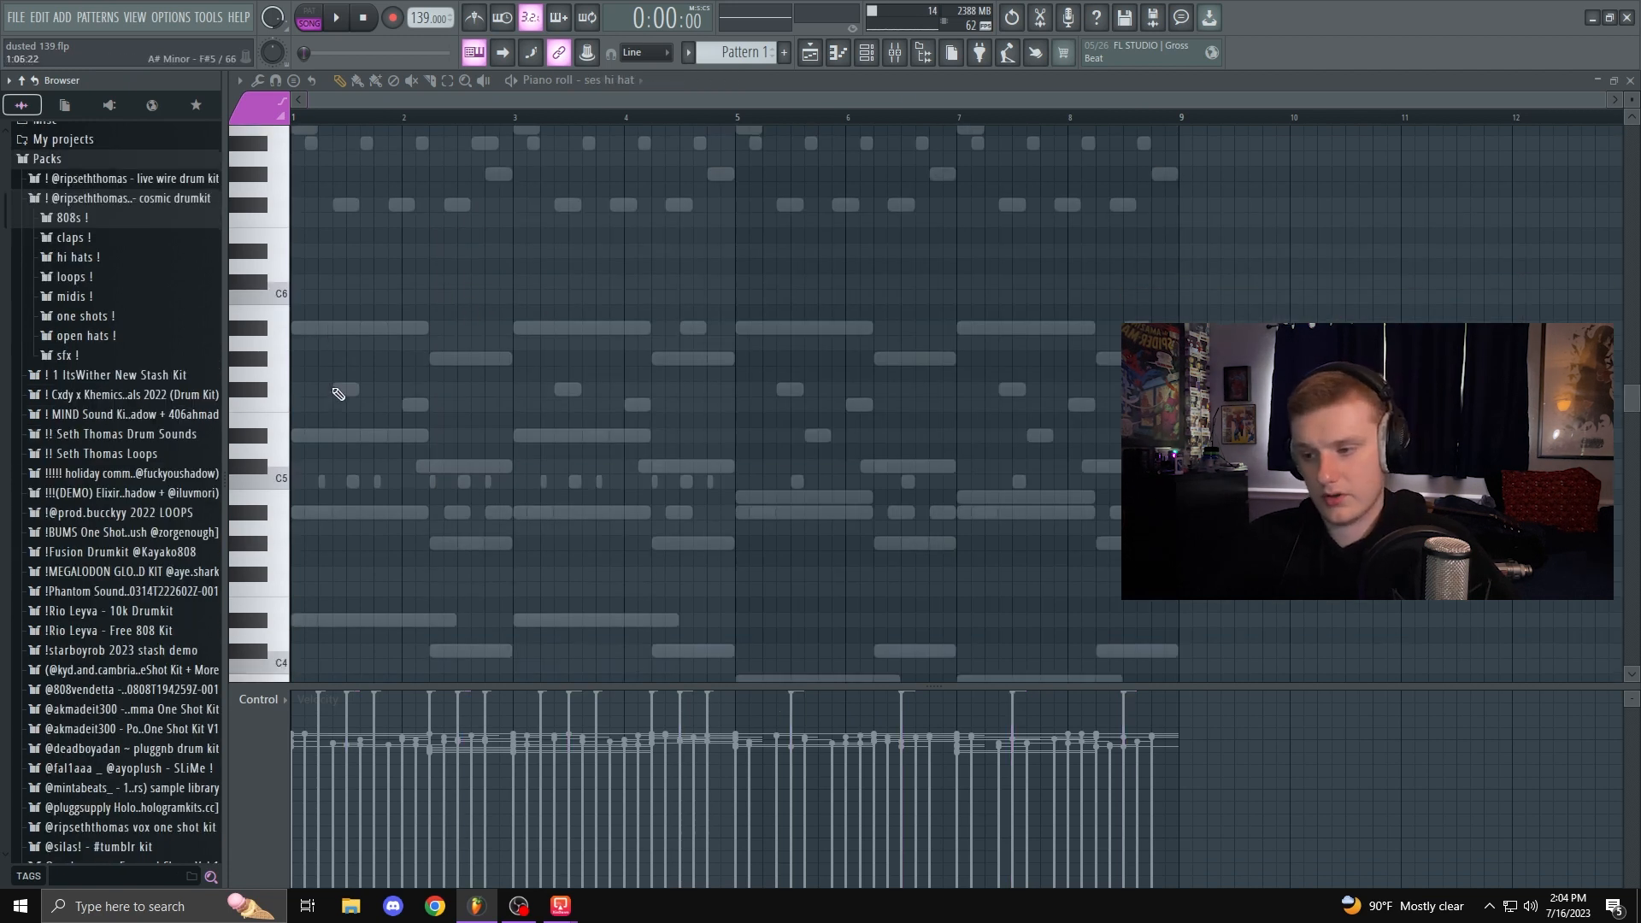
click(878, 53)
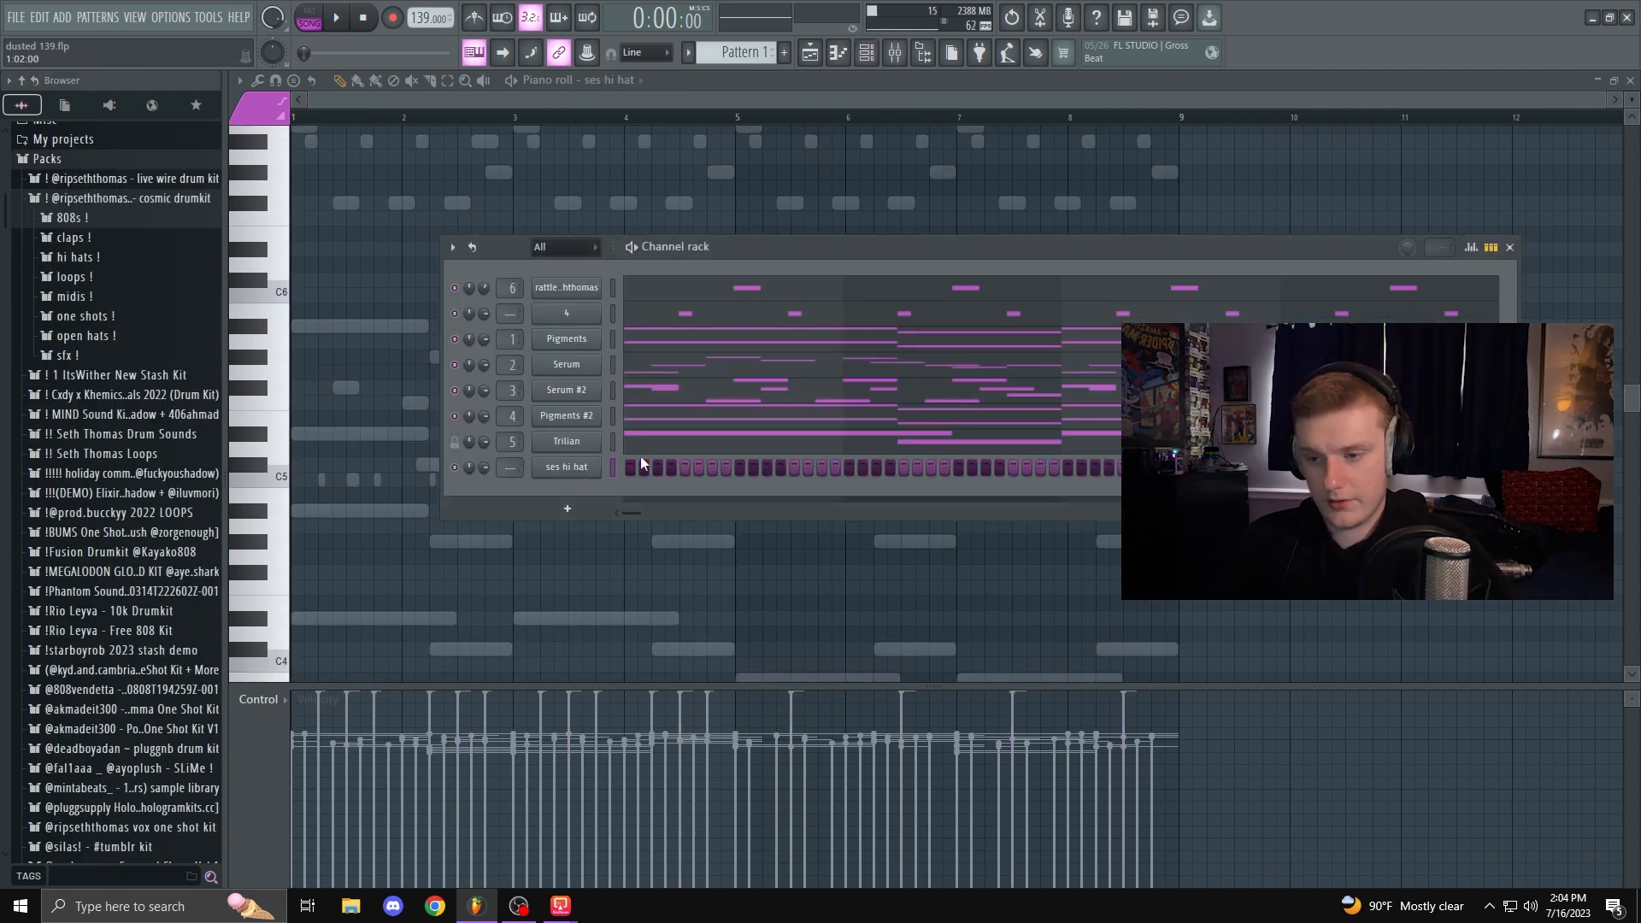
right_click(581, 468)
click(817, 536)
key(F6)
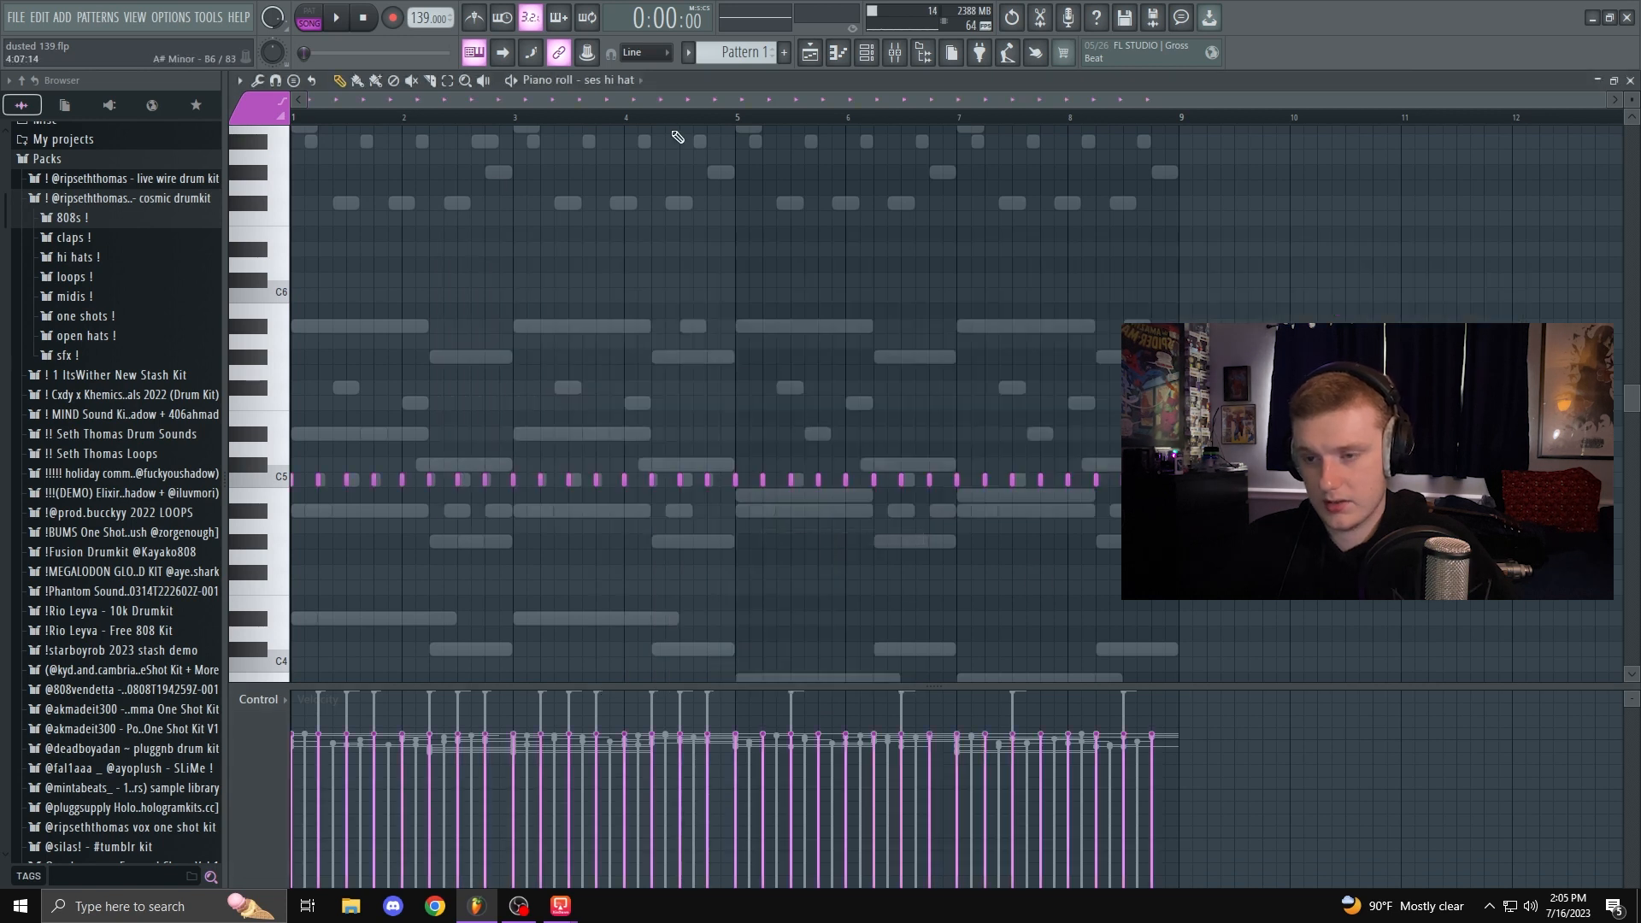
Step: Lengthen all ses hi hat notes to two steps and duplicate them into the gaps at a lower velocity
key(ctrl+a)
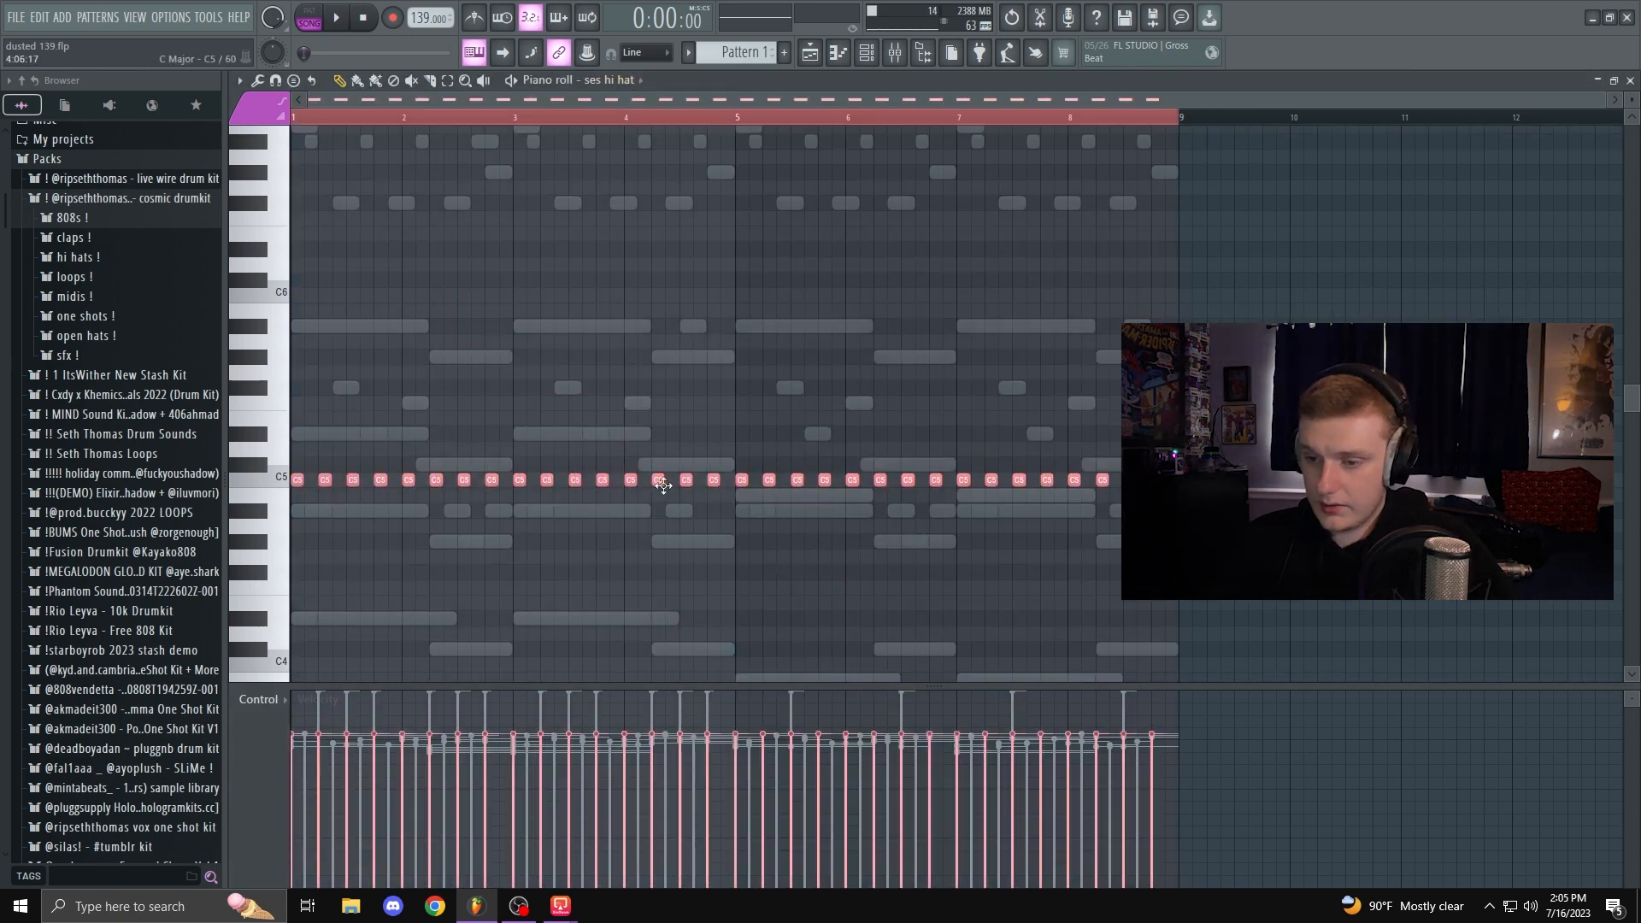
shift+drag(663, 485, 670, 485)
alt+scroll(670, 486, down, 4)
ctrl+click(791, 364)
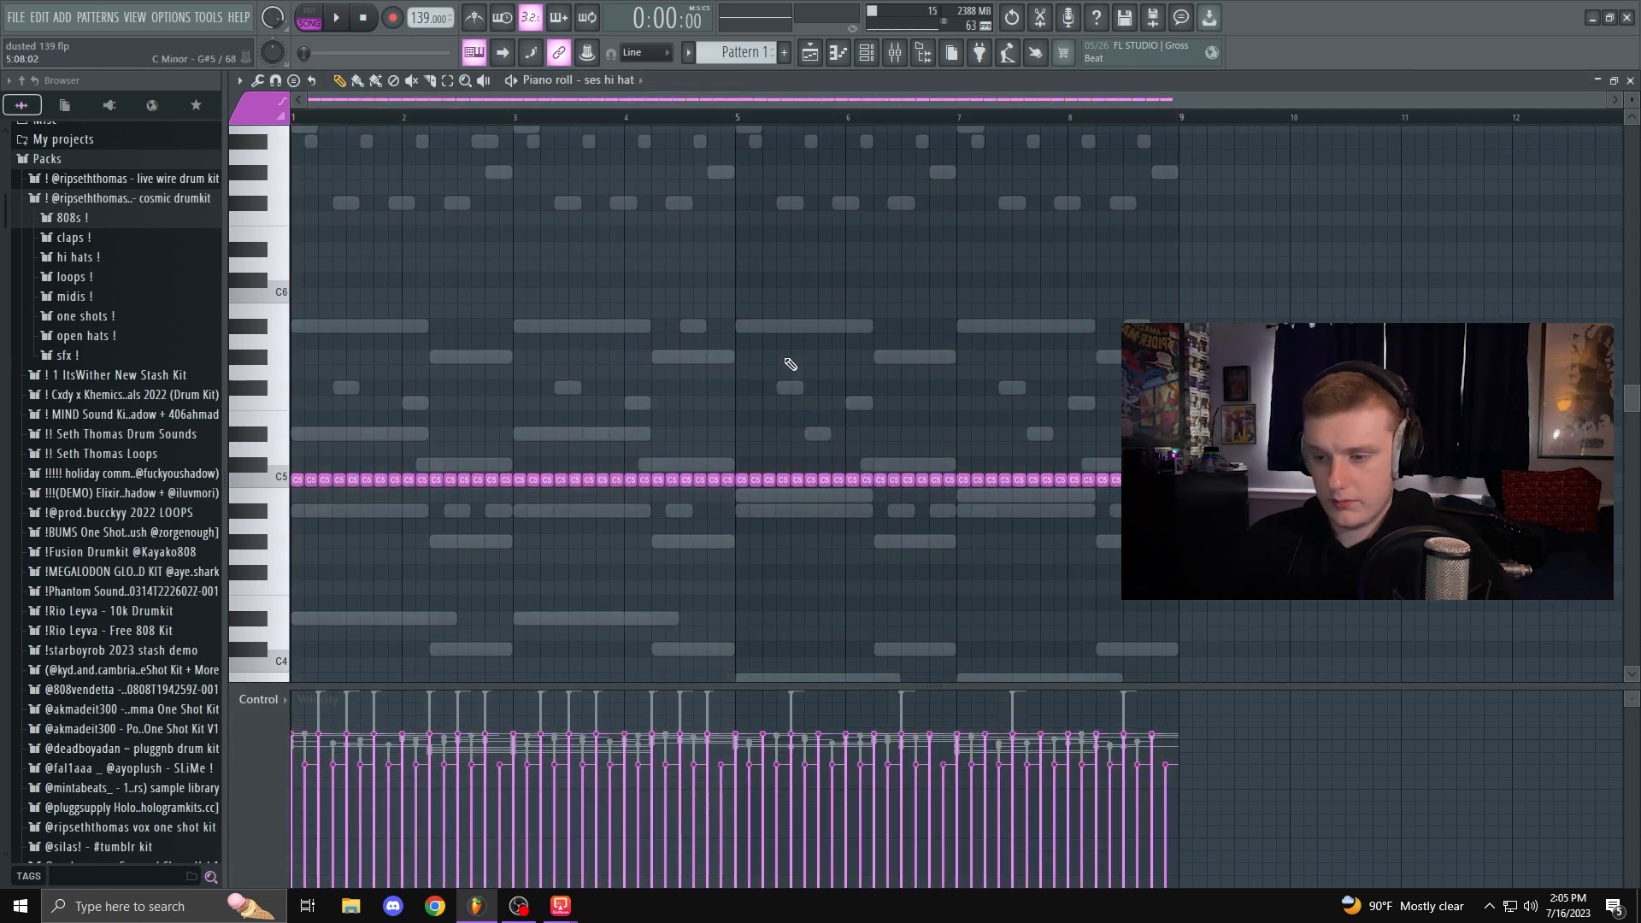
scroll(380, 418, up, 2)
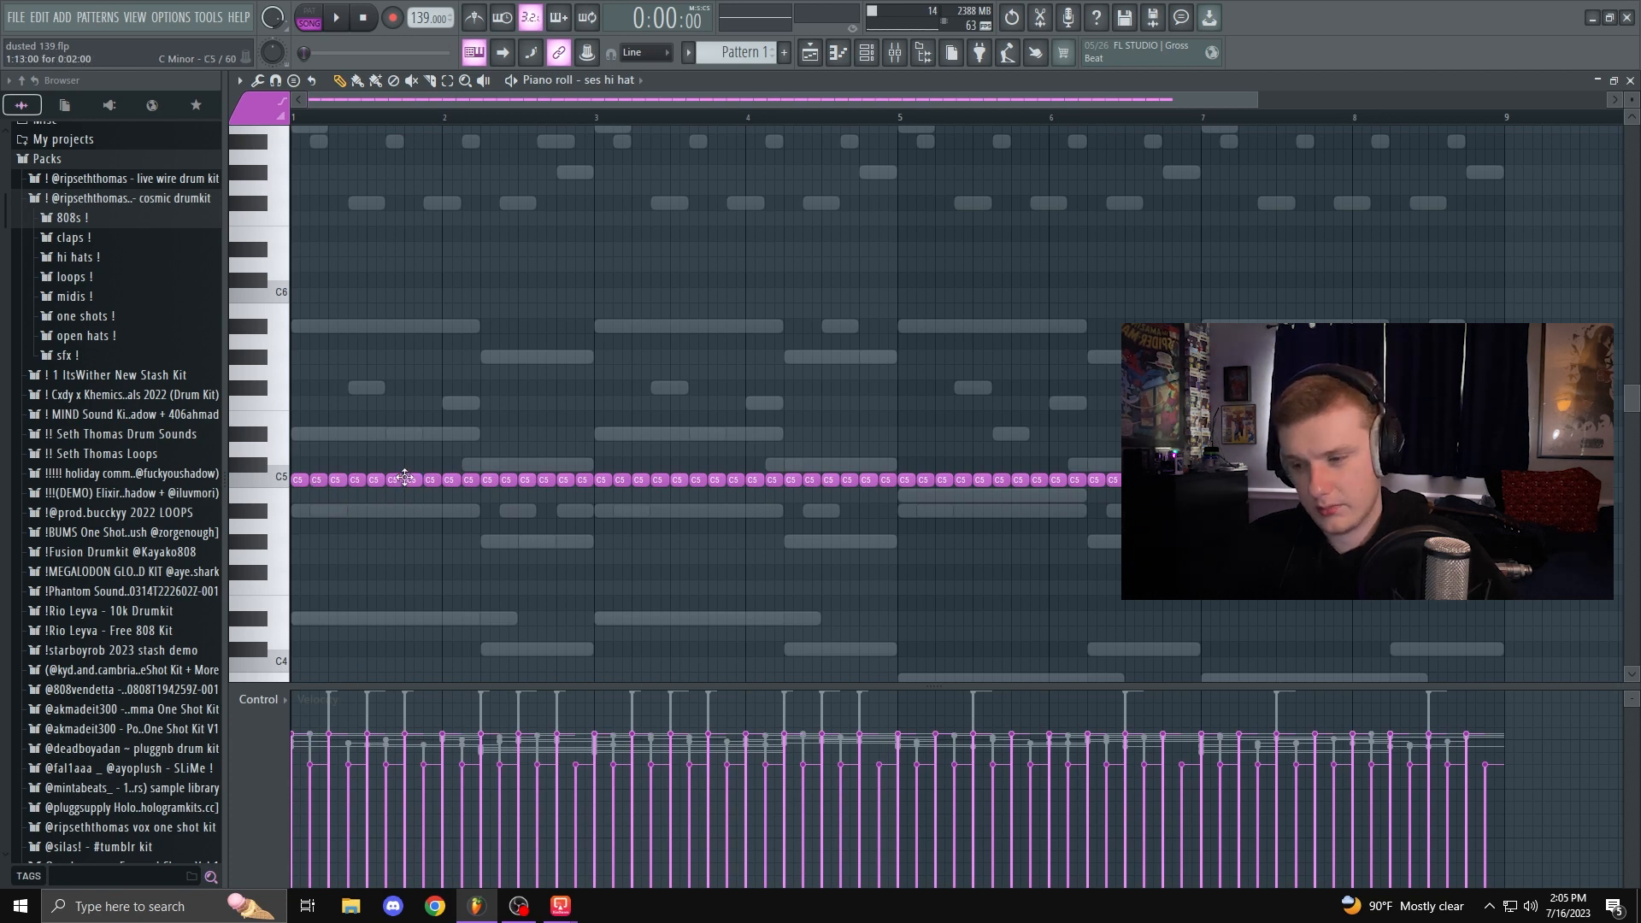
Step: Remove individual C5 hi-hat notes in the first two bars to create rhythmic gaps, checking the groove with playback
key(space)
key(space)
right_click(318, 479)
key(space)
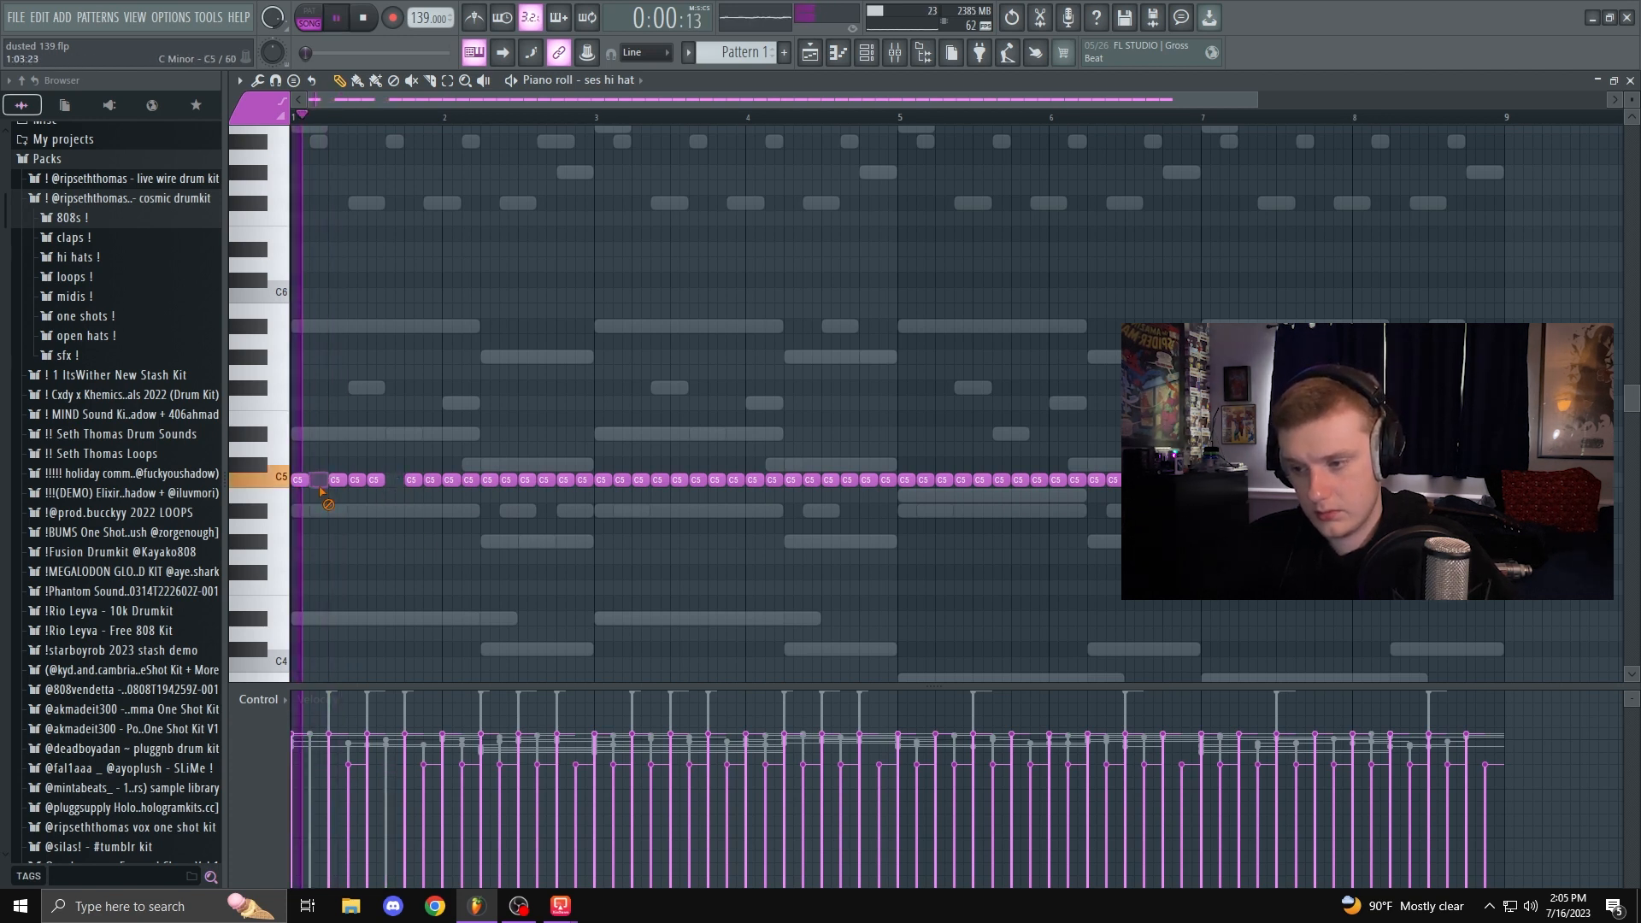
key(space)
right_click(469, 479)
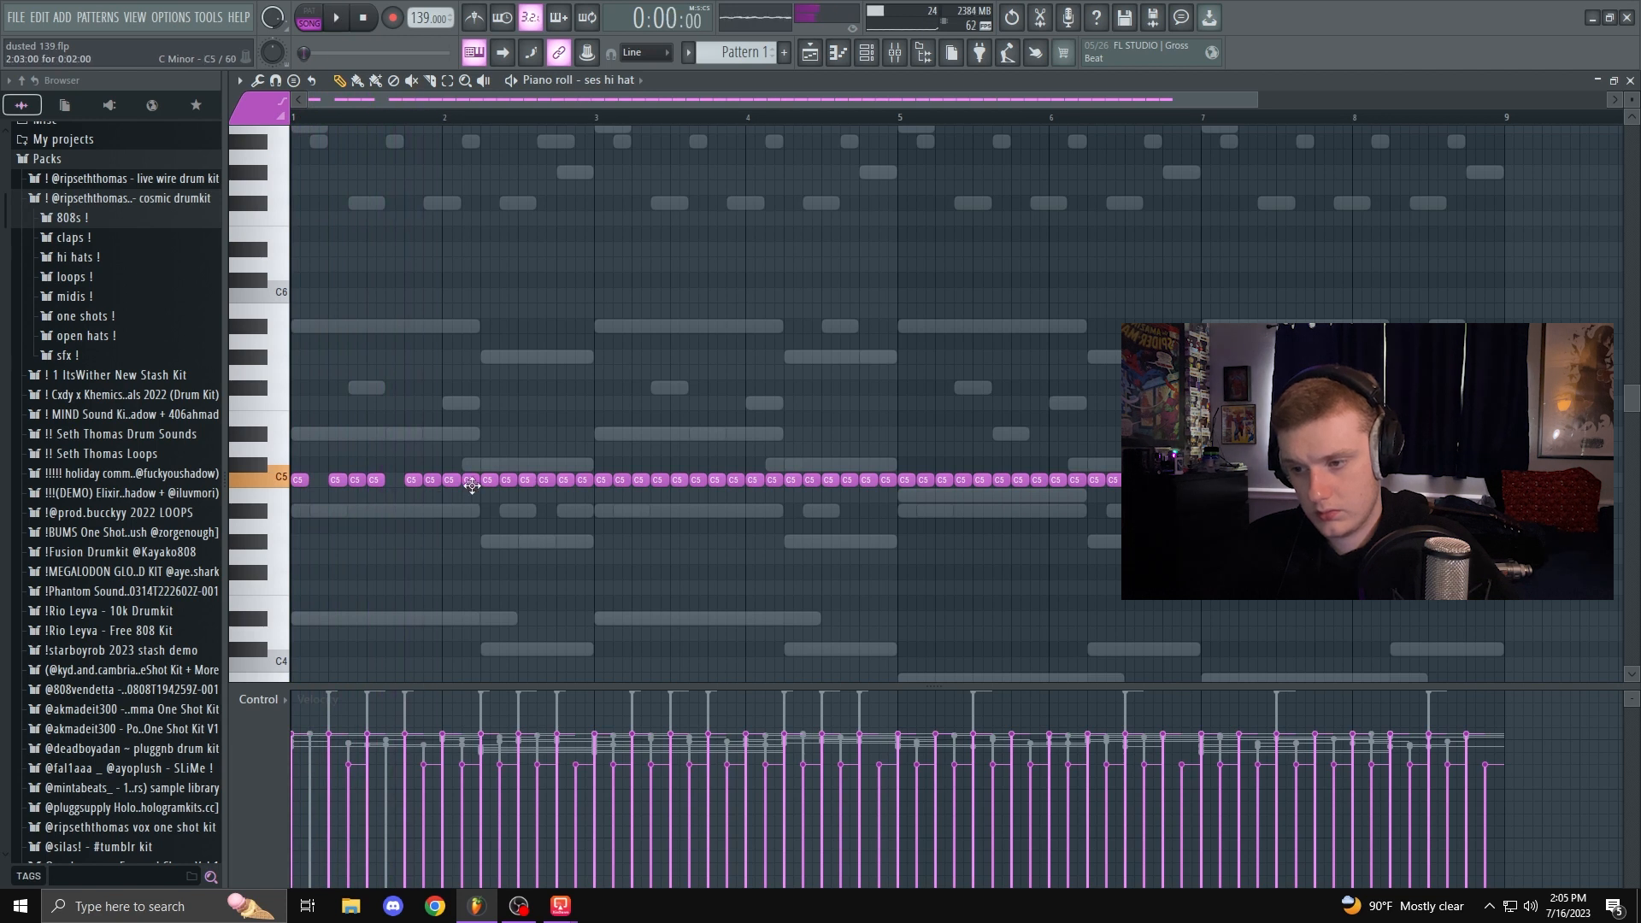
right_click(563, 480)
key(space)
scroll(556, 511, down, 2)
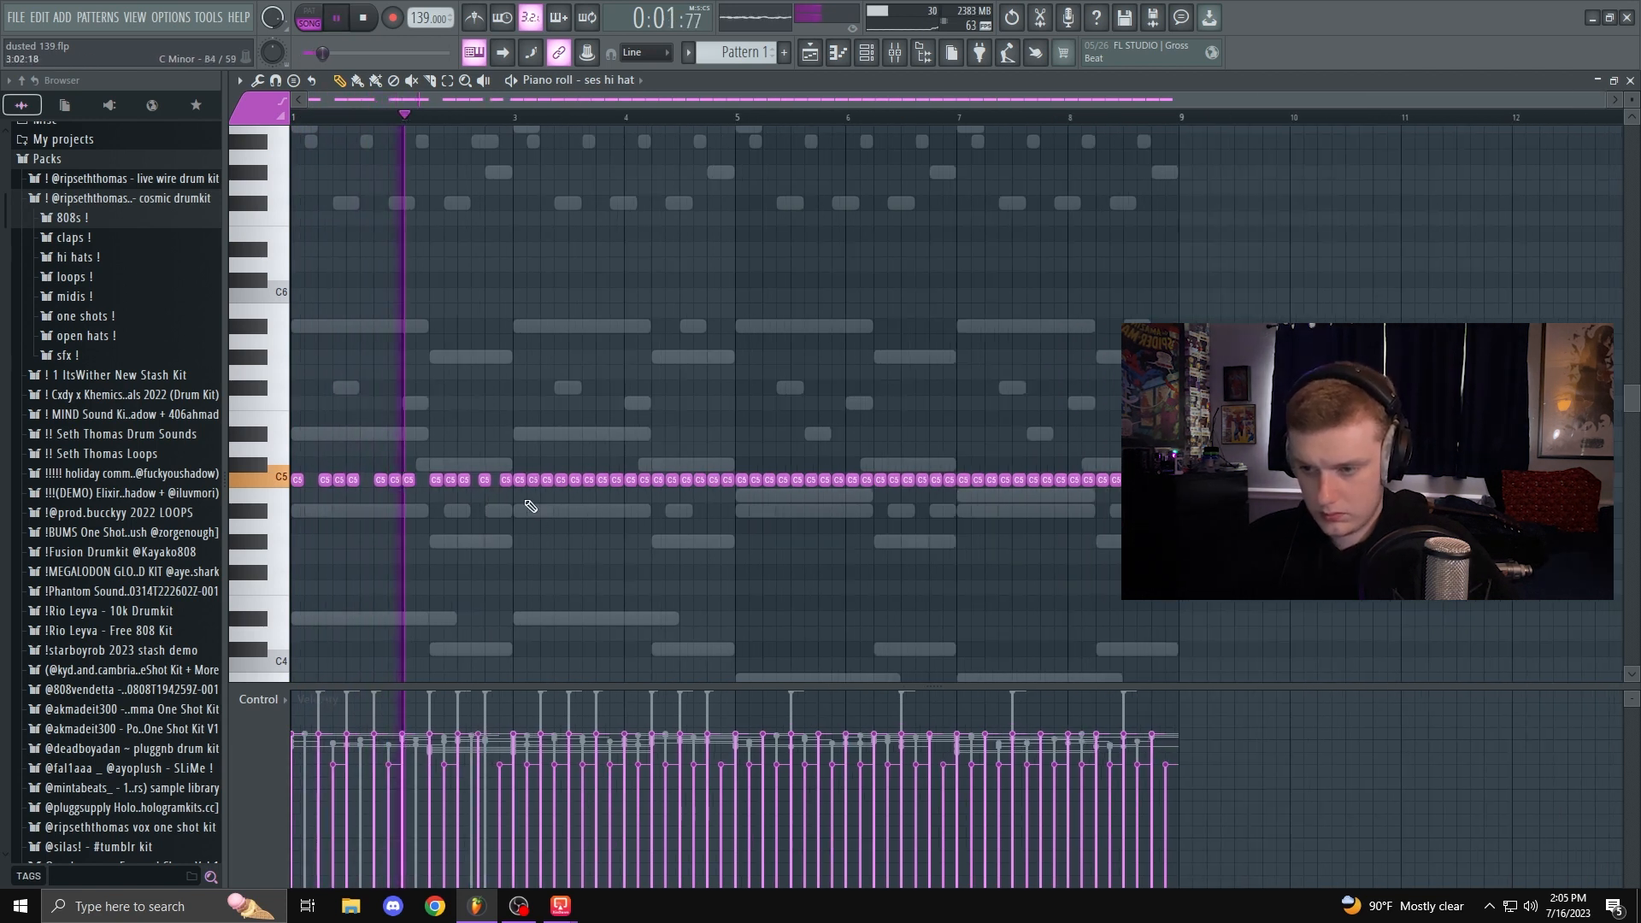
Step: Delete the hi-hat notes from bar 3 onward and repeat the two-bar pattern through bar 8
drag(525, 498, 1185, 418)
key(space)
key(Delete)
key(ctrl+b)
key(ctrl+b)
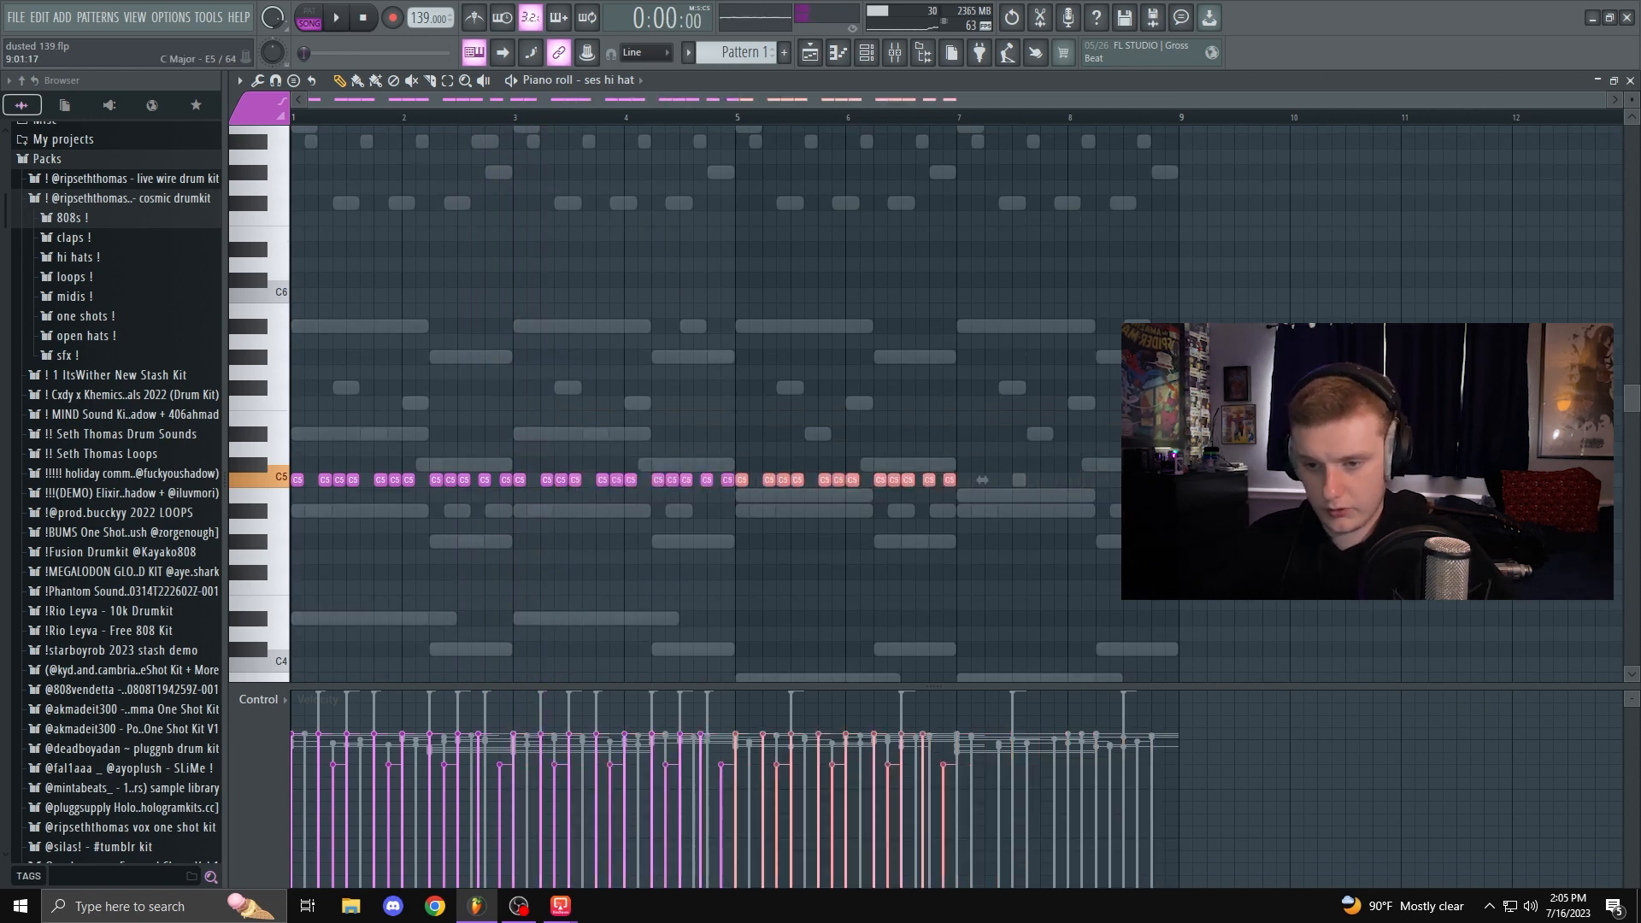
key(ctrl+b)
key(ctrl+d)
scroll(453, 436, up, 2)
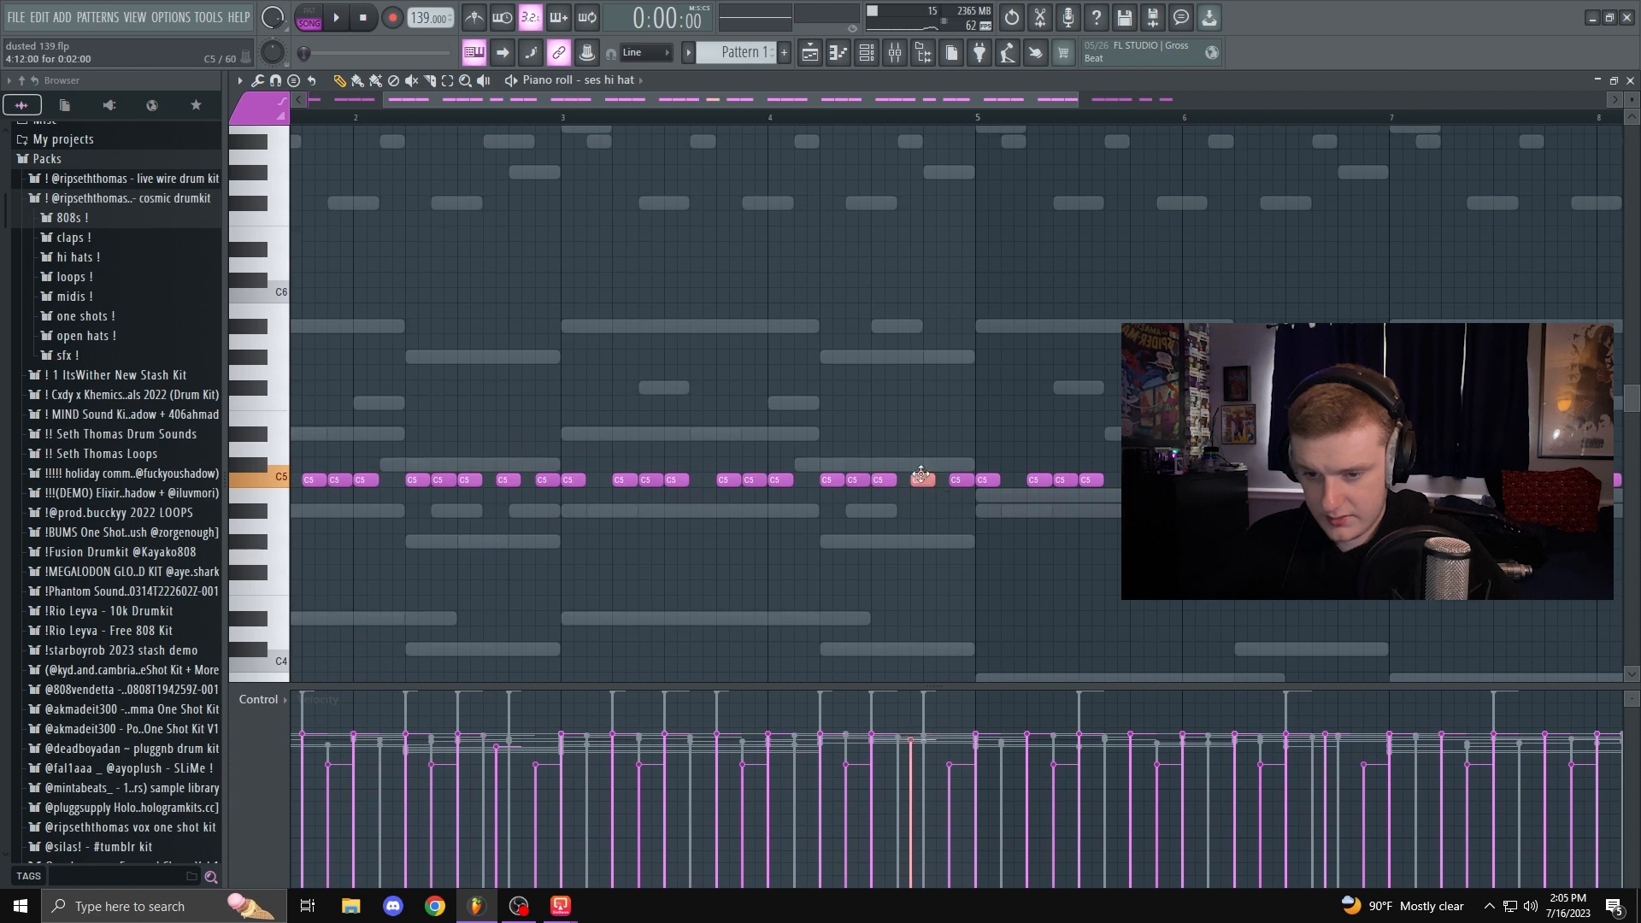
Step: Add a fast C5 hi-hat roll and a short, lower-velocity A#4 note on the third beat of bar 4
scroll(951, 563, down, 4)
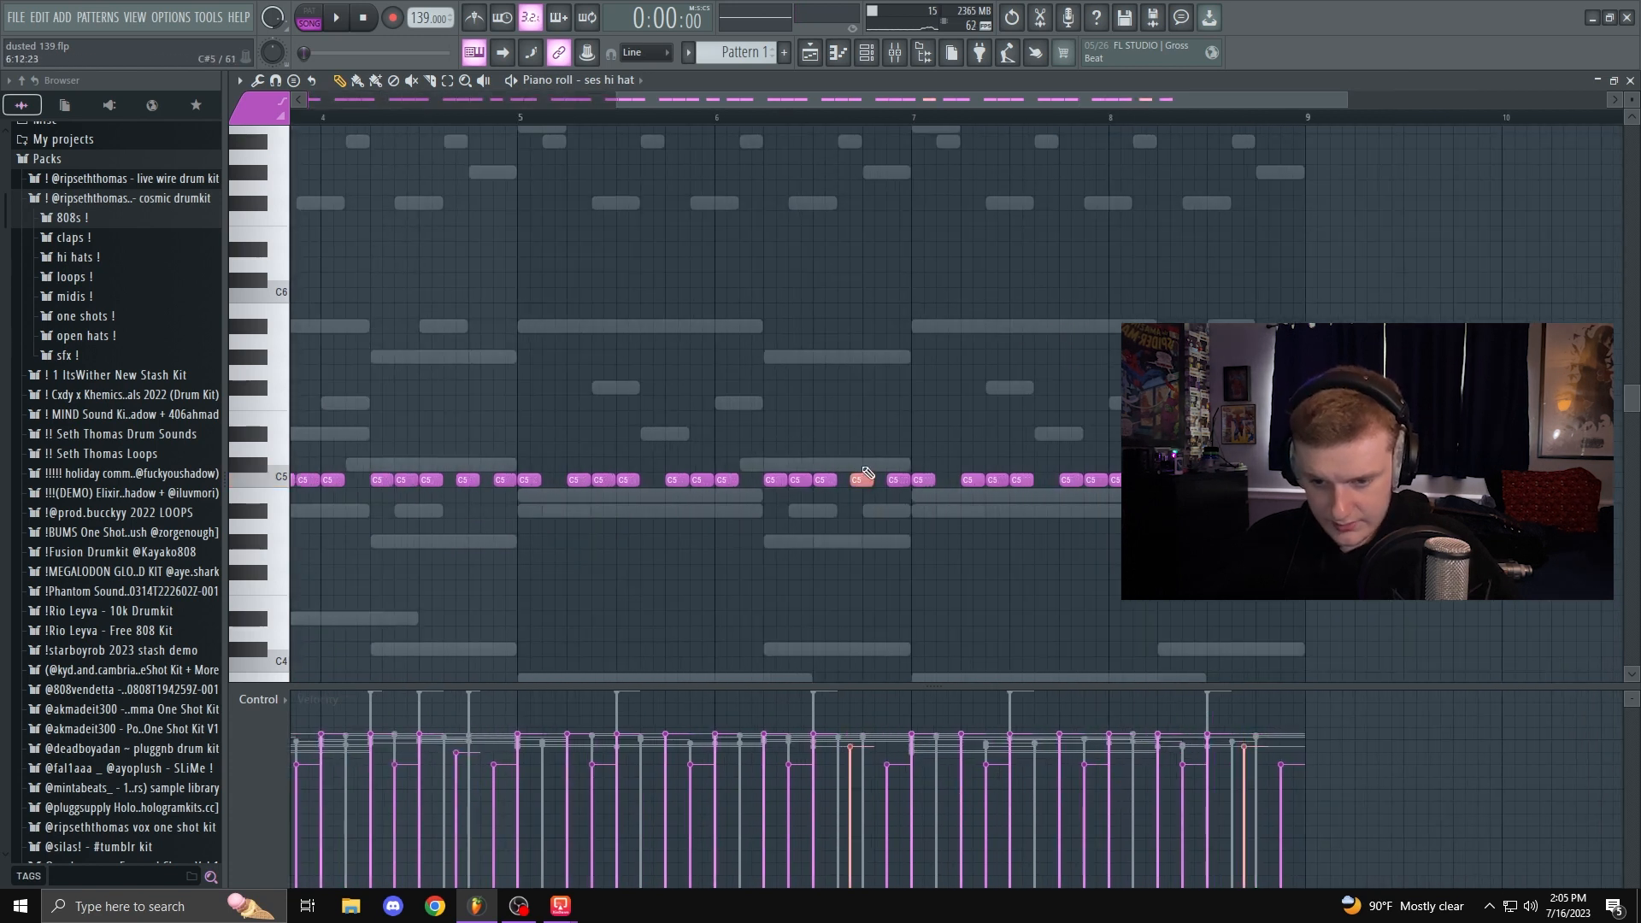
key(space)
scroll(1015, 561, down, 3)
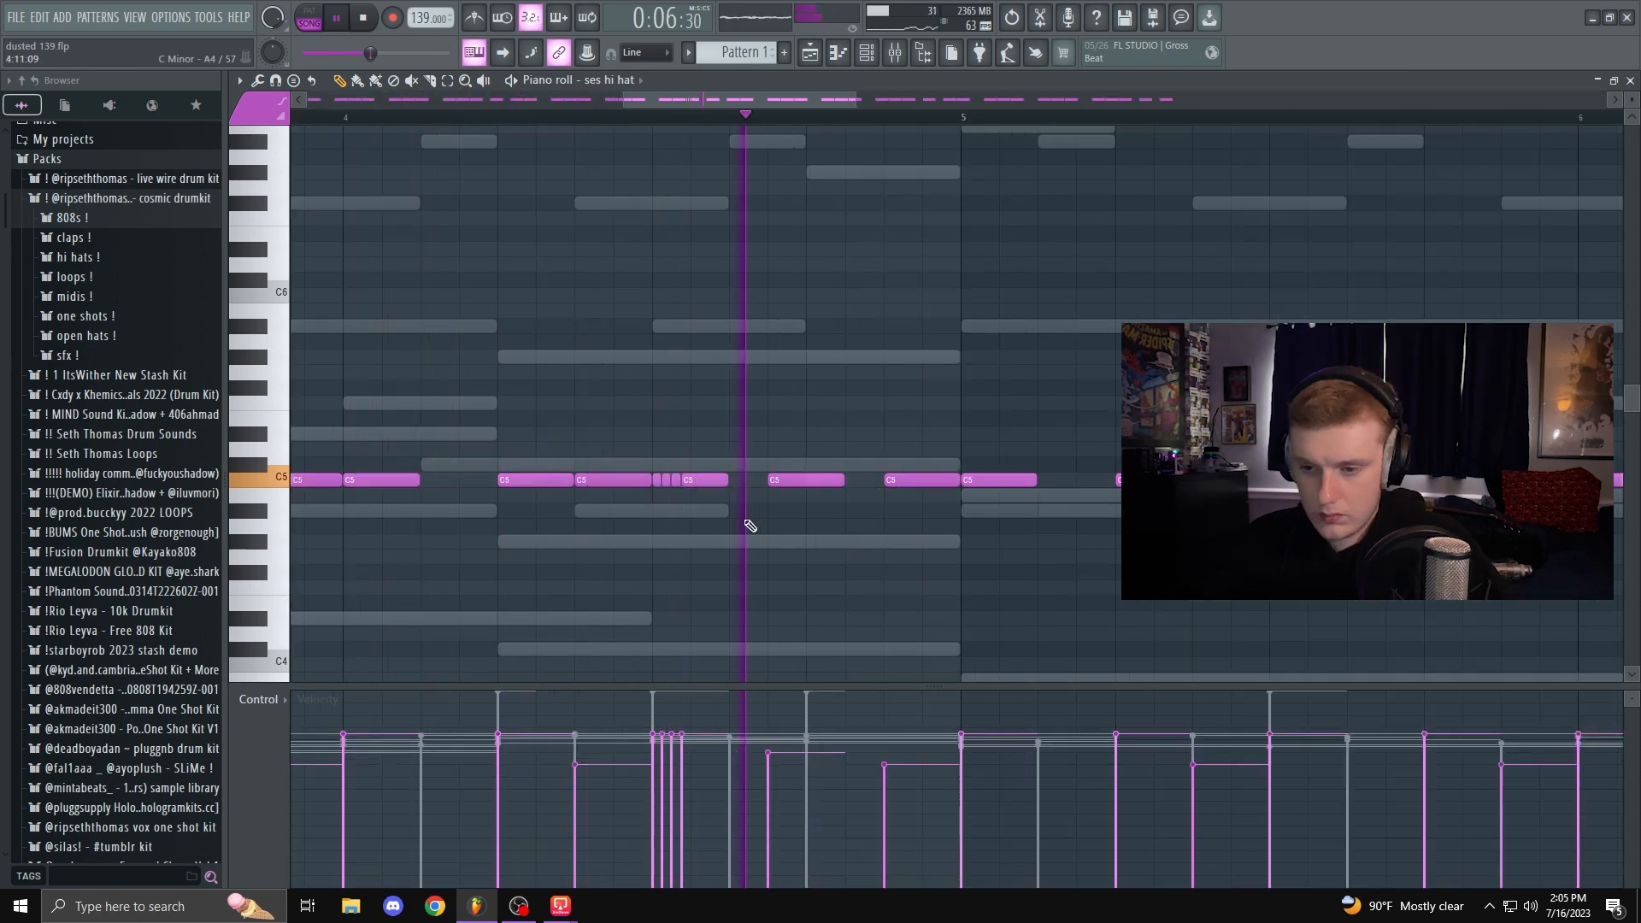
click(748, 511)
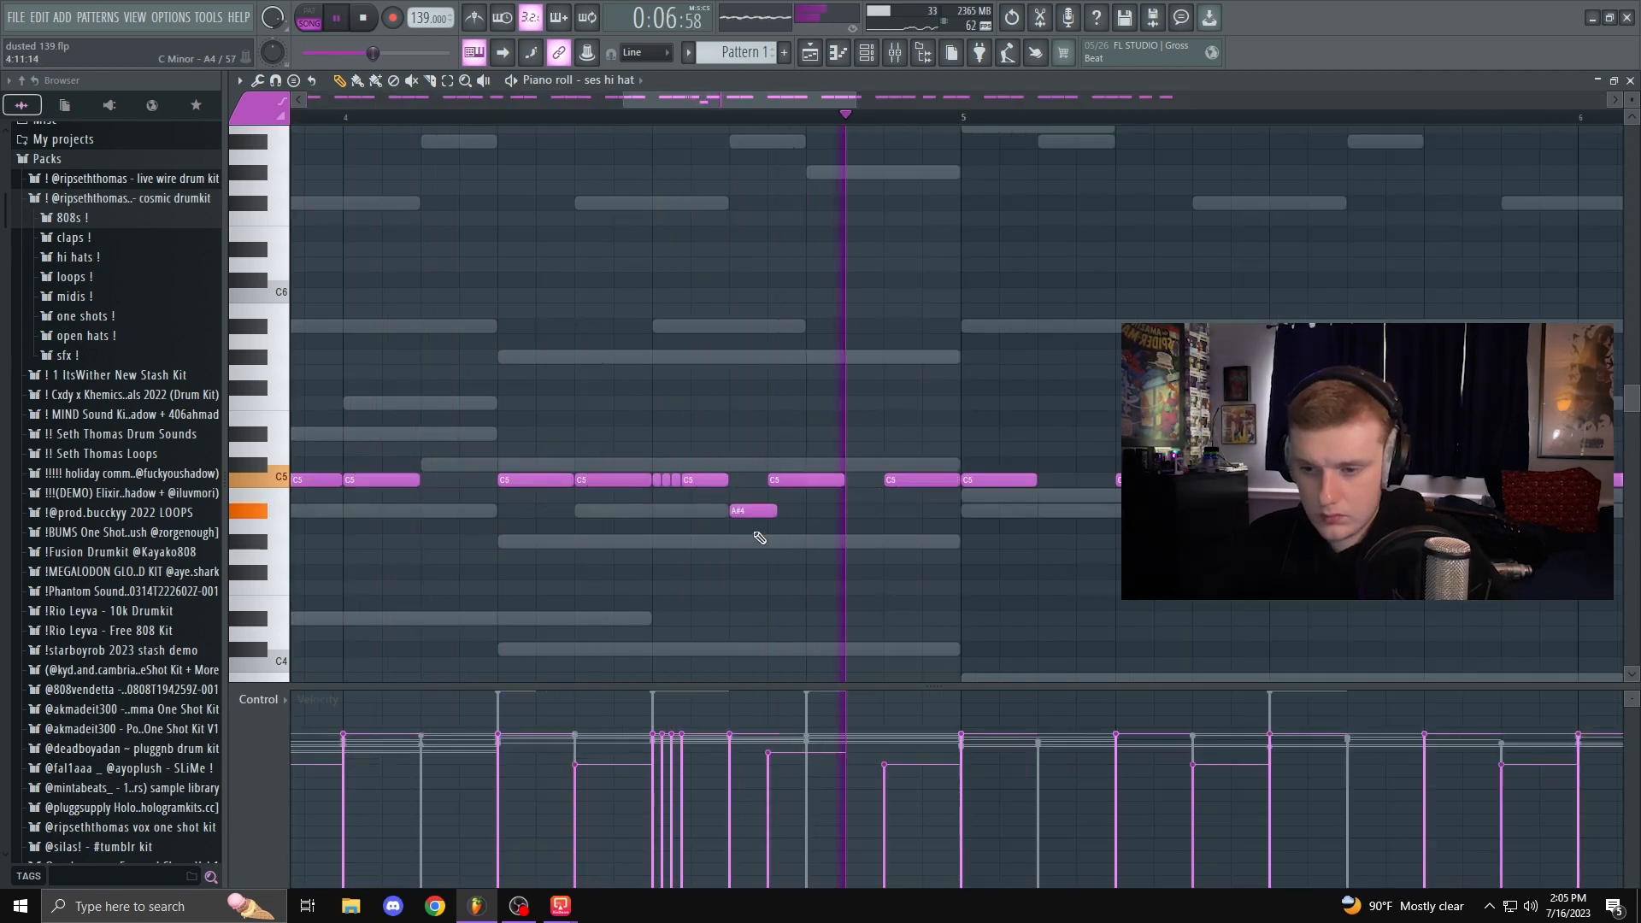
key(space)
key(space)
key(space)
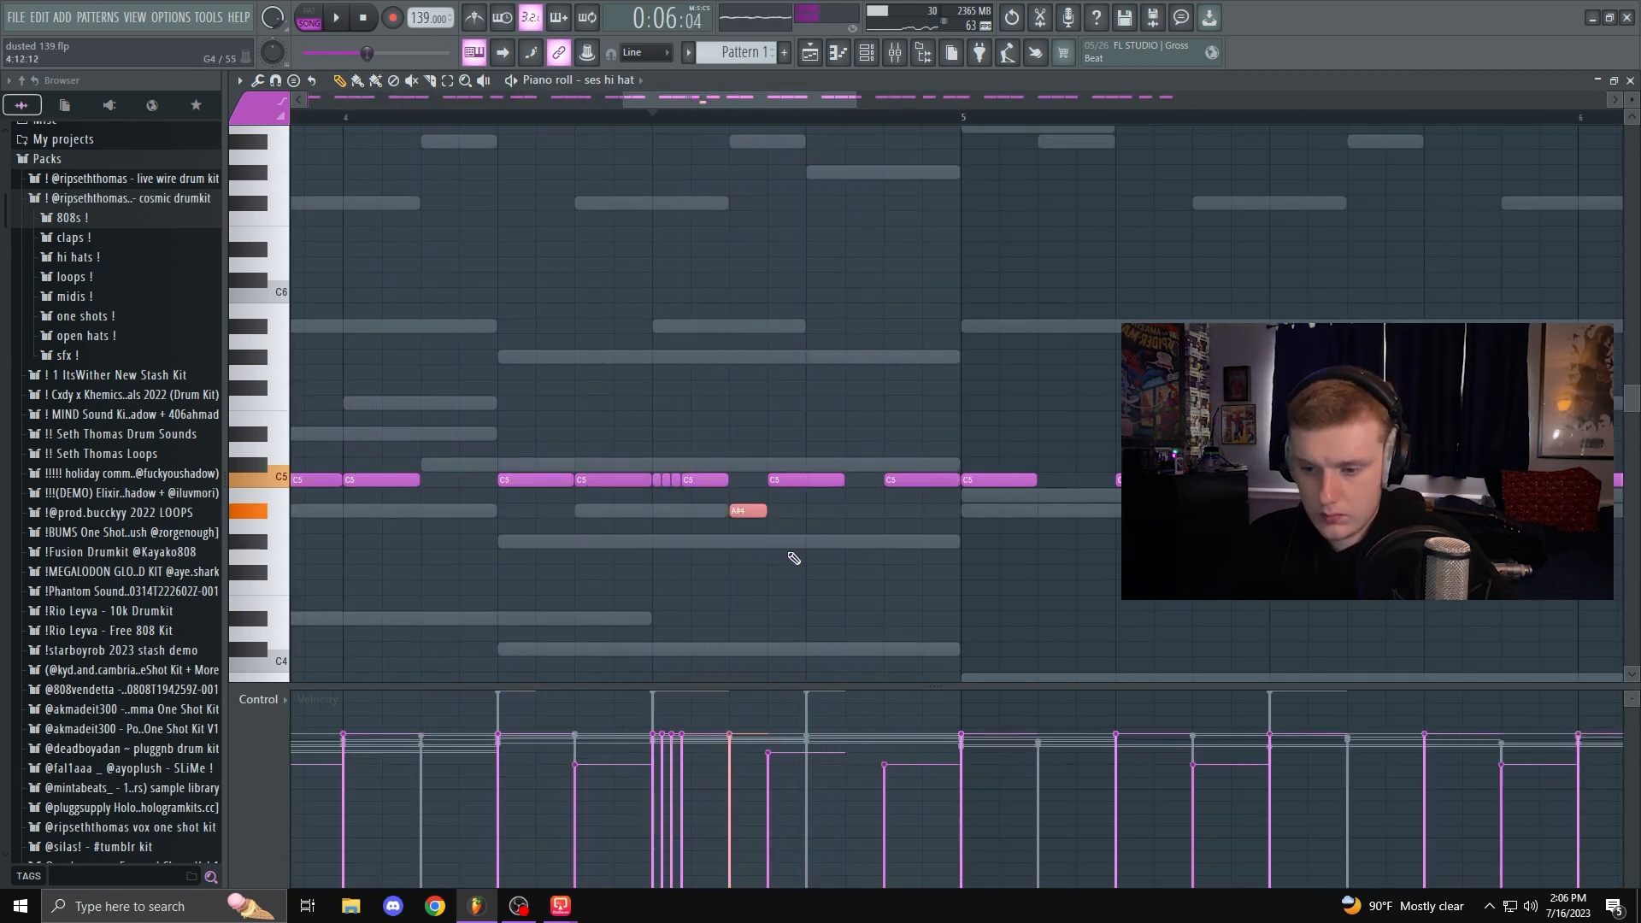
scroll(793, 557, down, 3)
key(space)
key(space)
key(space)
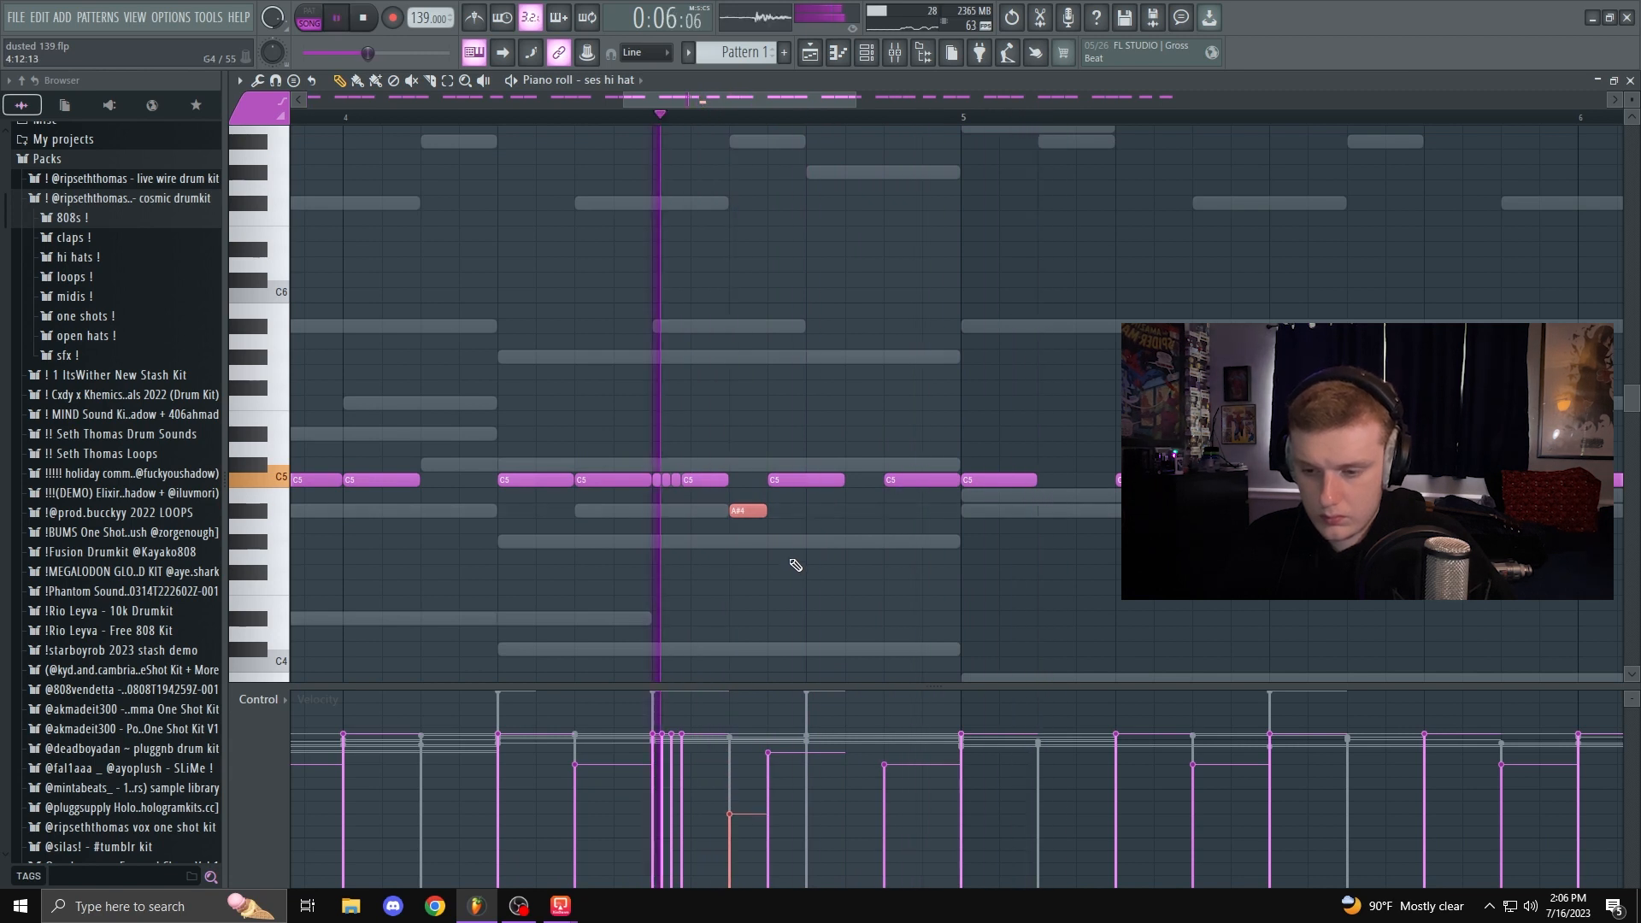
Step: Layer a G#4 hi-hat note beneath the final C5 note of bar 4, checking it against playback
key(space)
key(space)
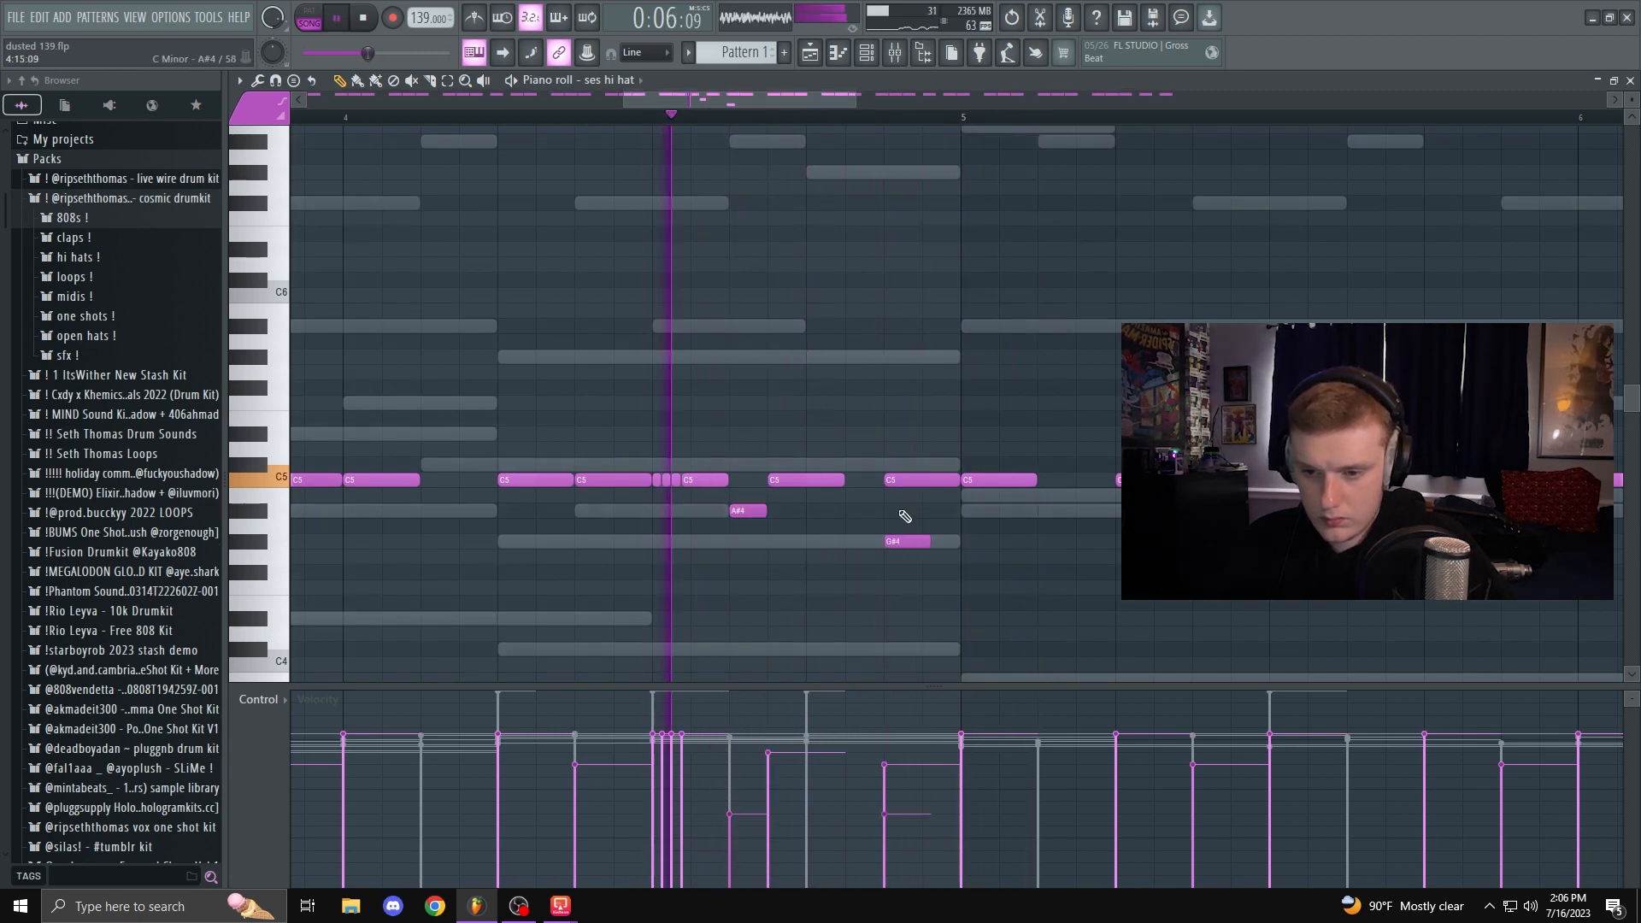
key(space)
click(908, 513)
drag(909, 523, 908, 554)
key(space)
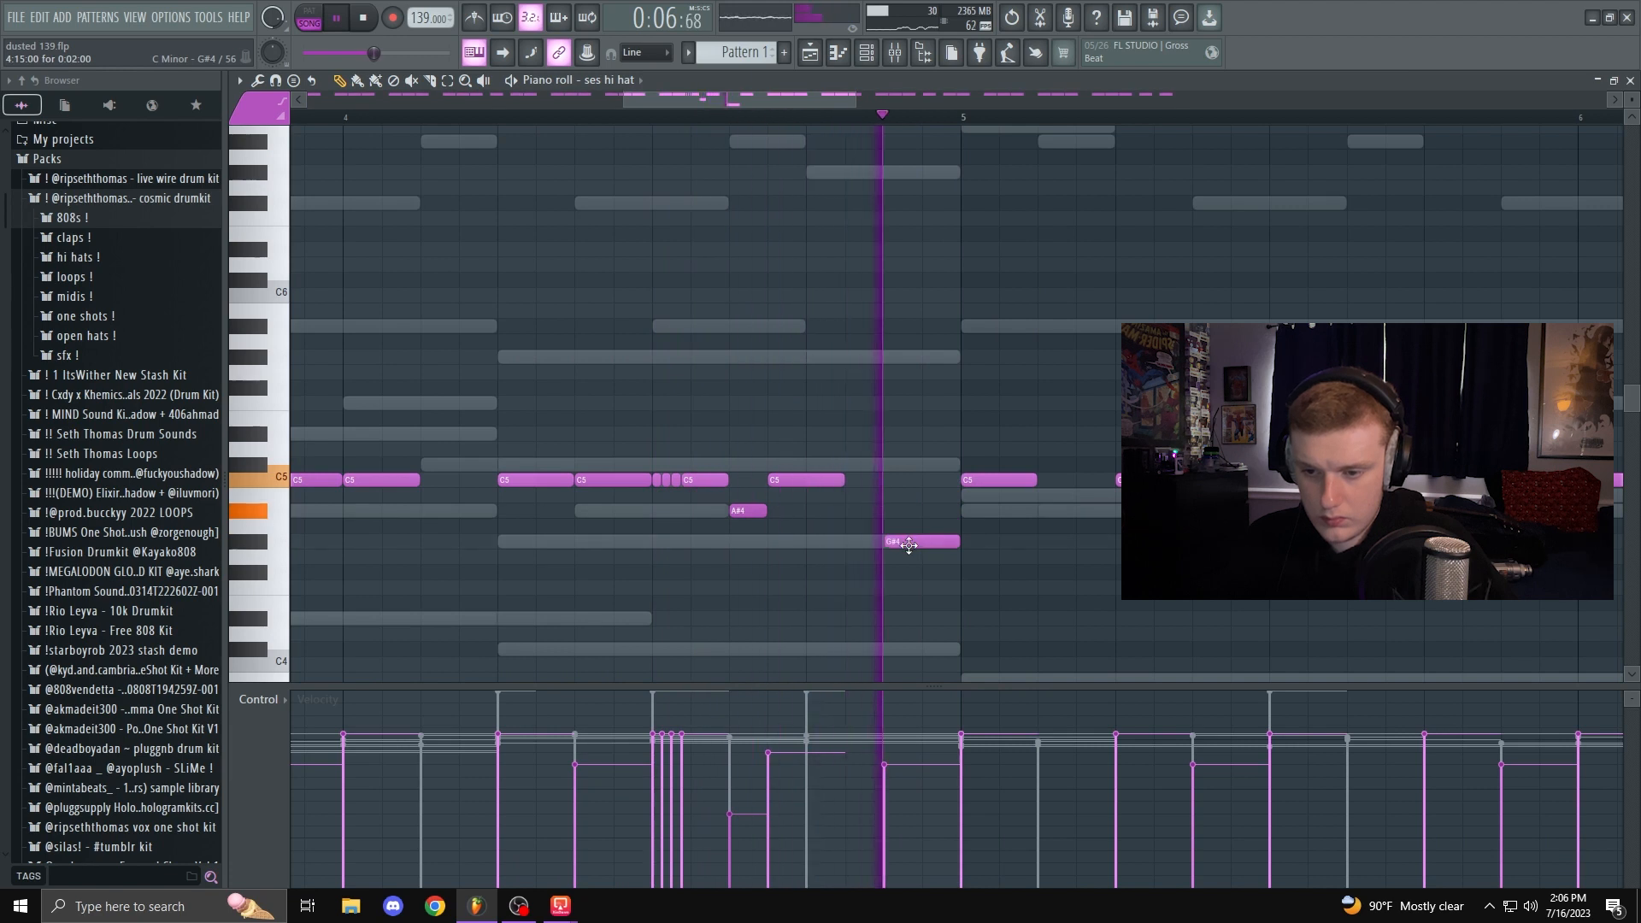
key(space)
key(space)
click(898, 477)
click(918, 540)
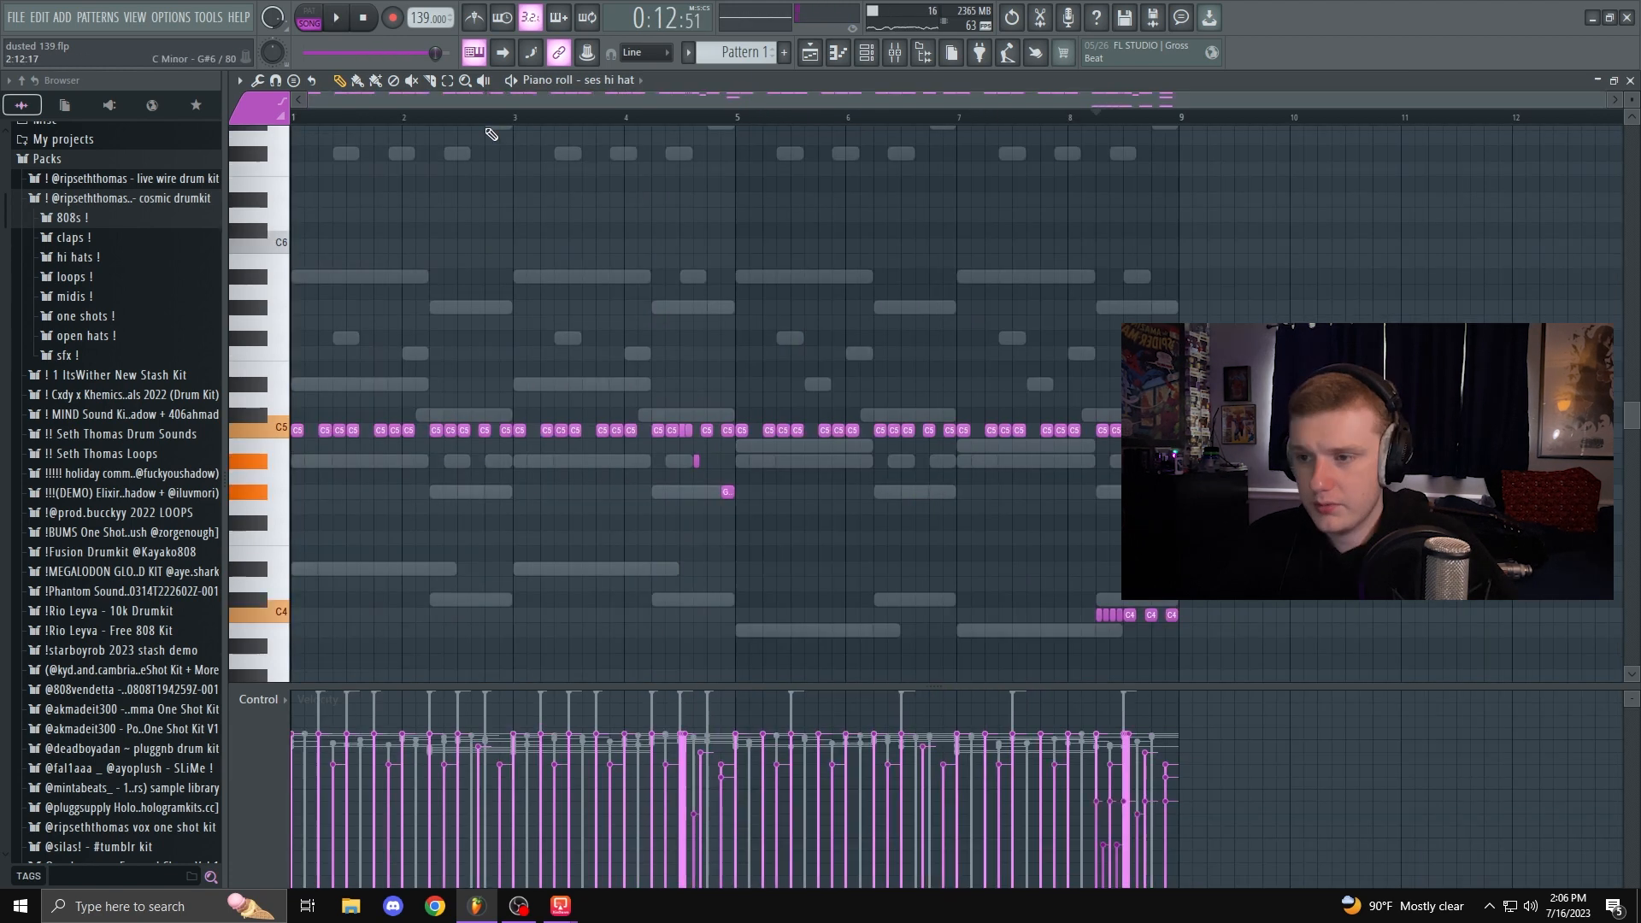
Step: Add the cosmic drumkit's spaceship open hat as a channel and check its sample settings while the pattern plays
key(space)
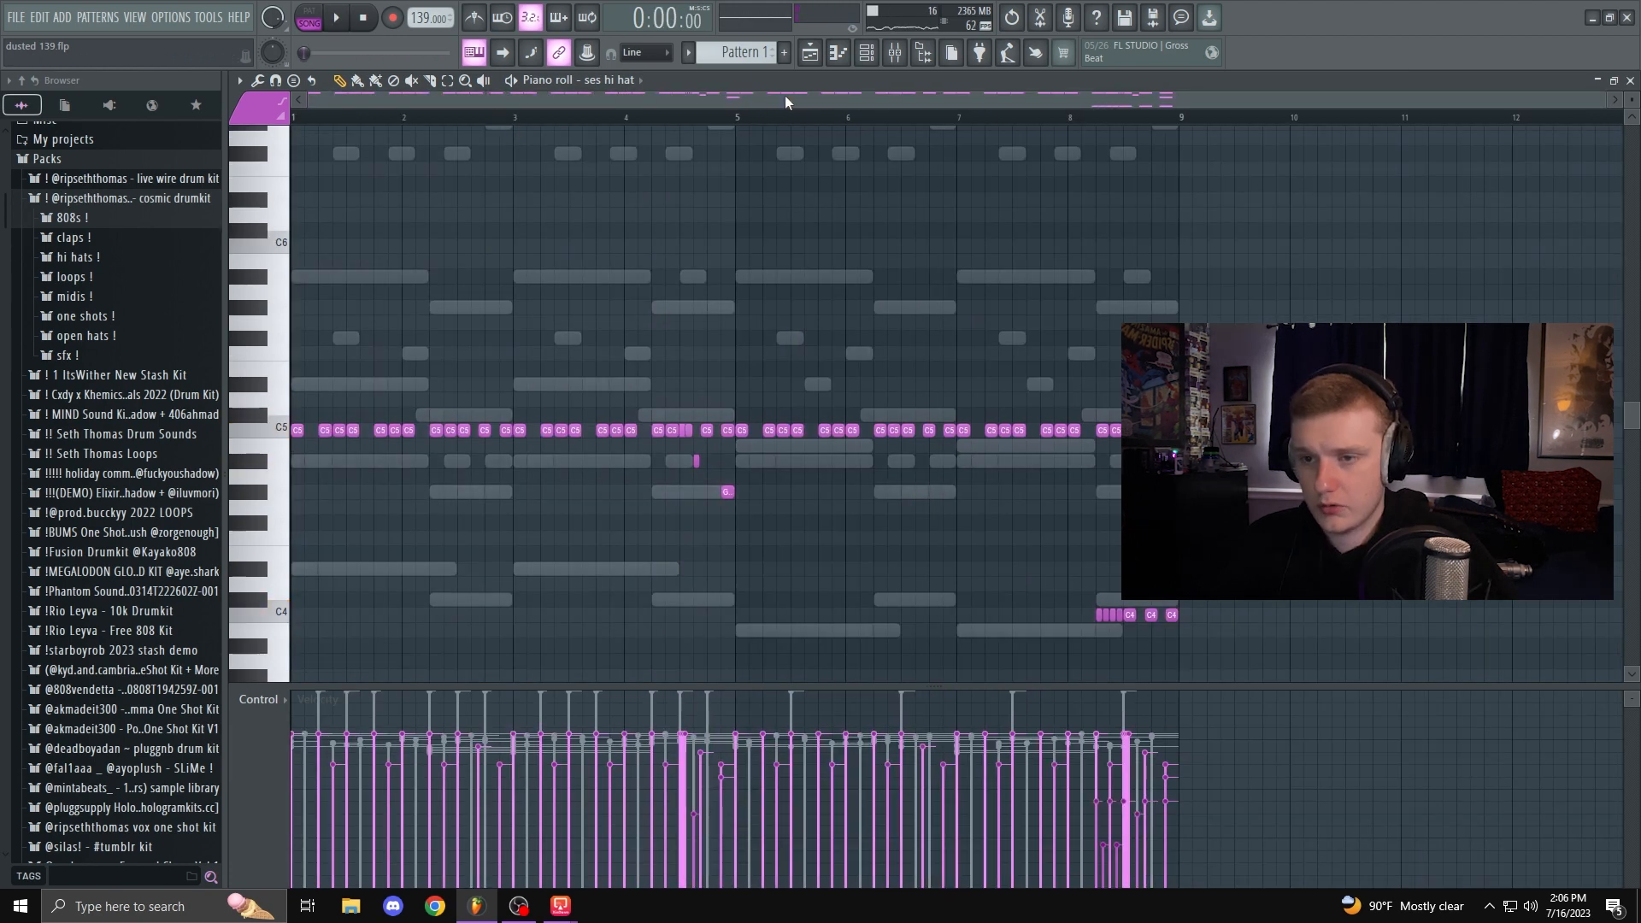
click(866, 53)
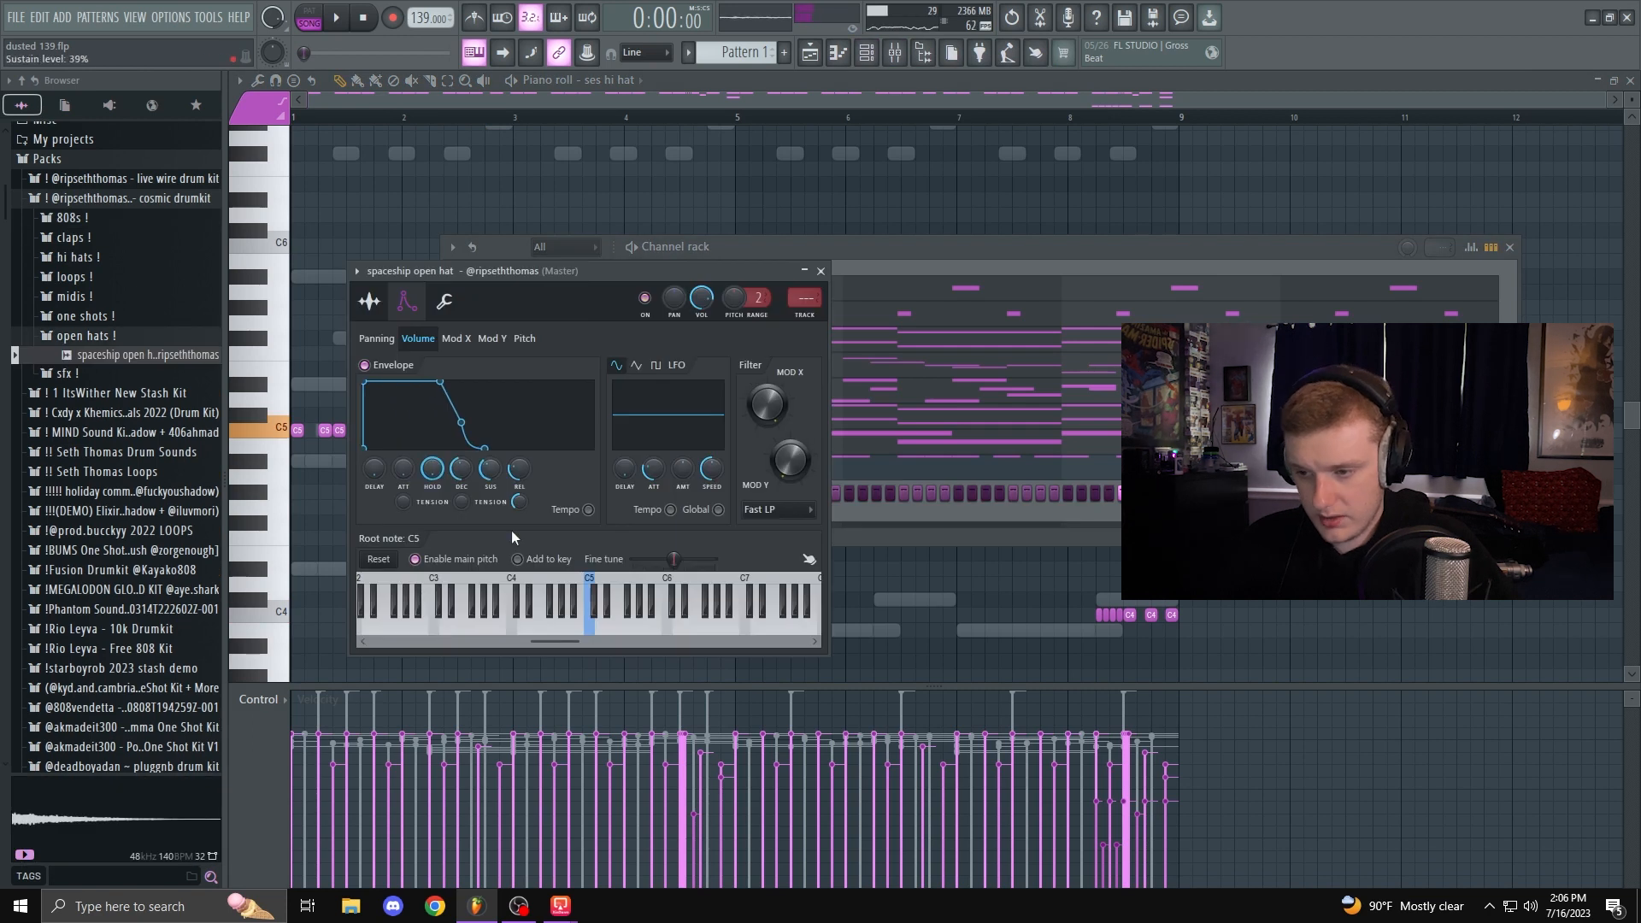
click(369, 301)
key(space)
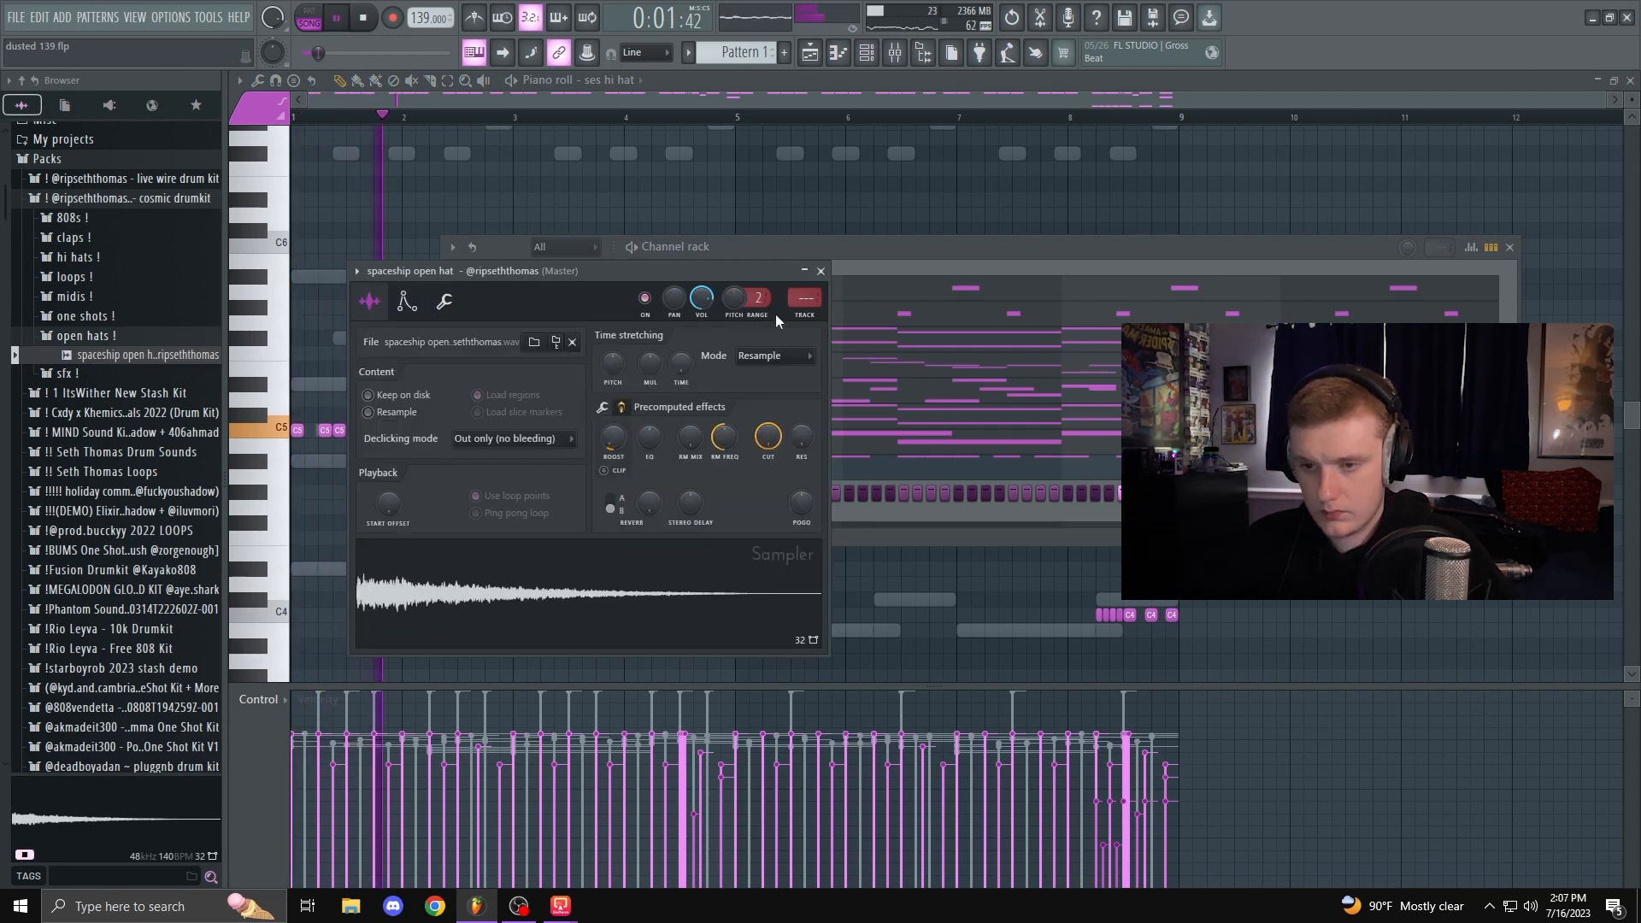
click(836, 253)
key(Escape)
Step: Add love sfx from the cosmic drumkit's sfx folder as a new channel and place a hit on step 13
click(145, 198)
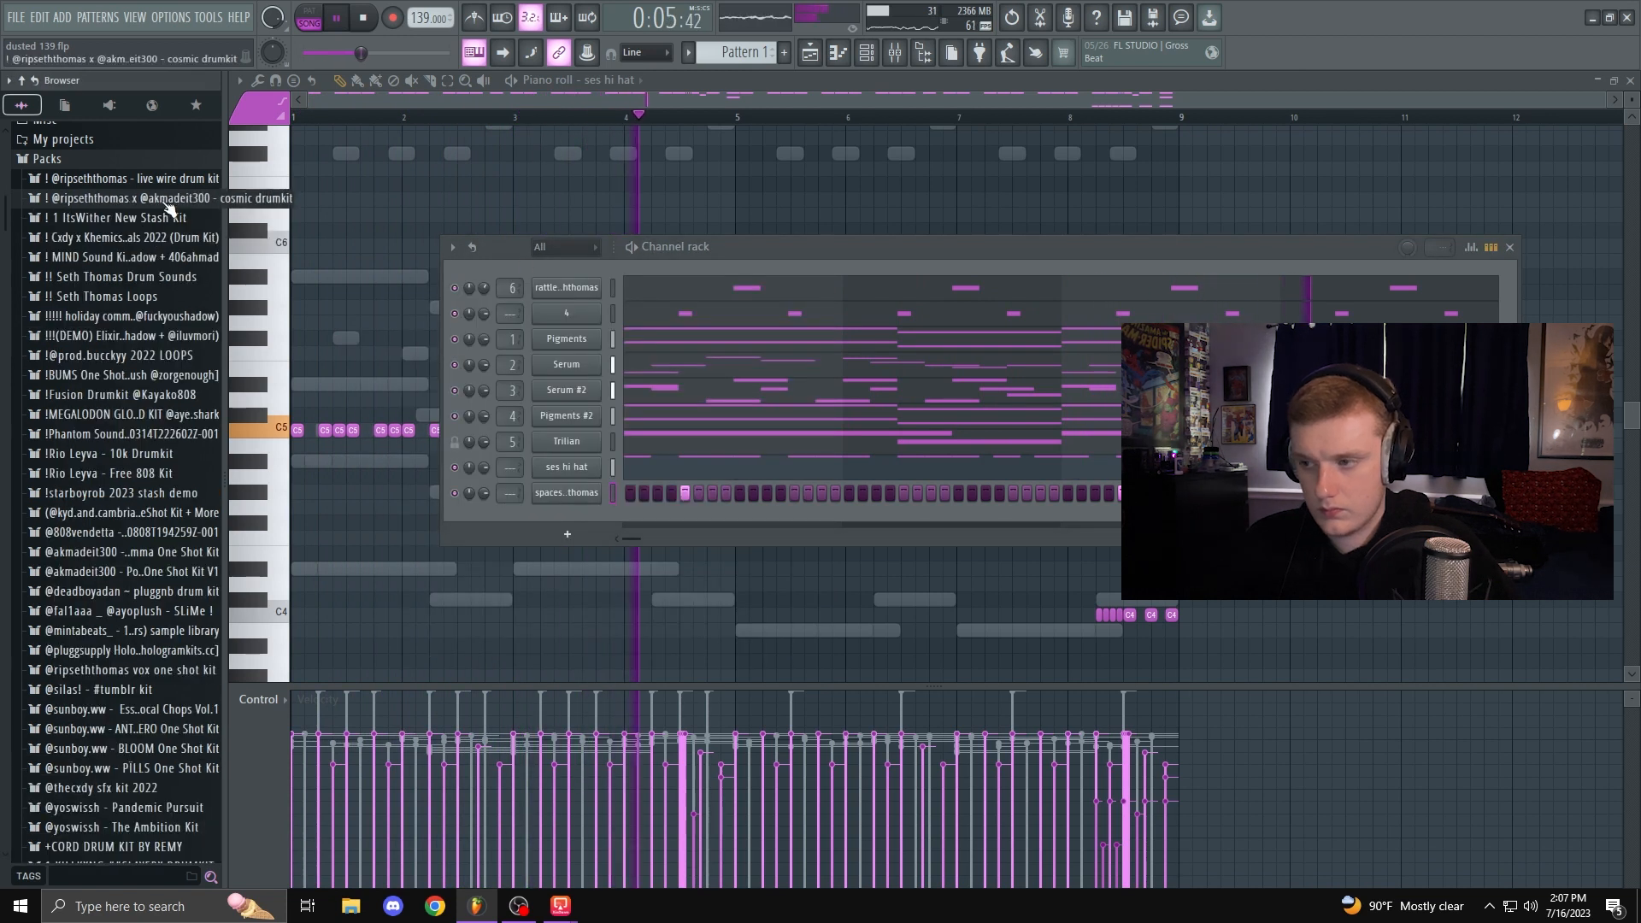
click(161, 200)
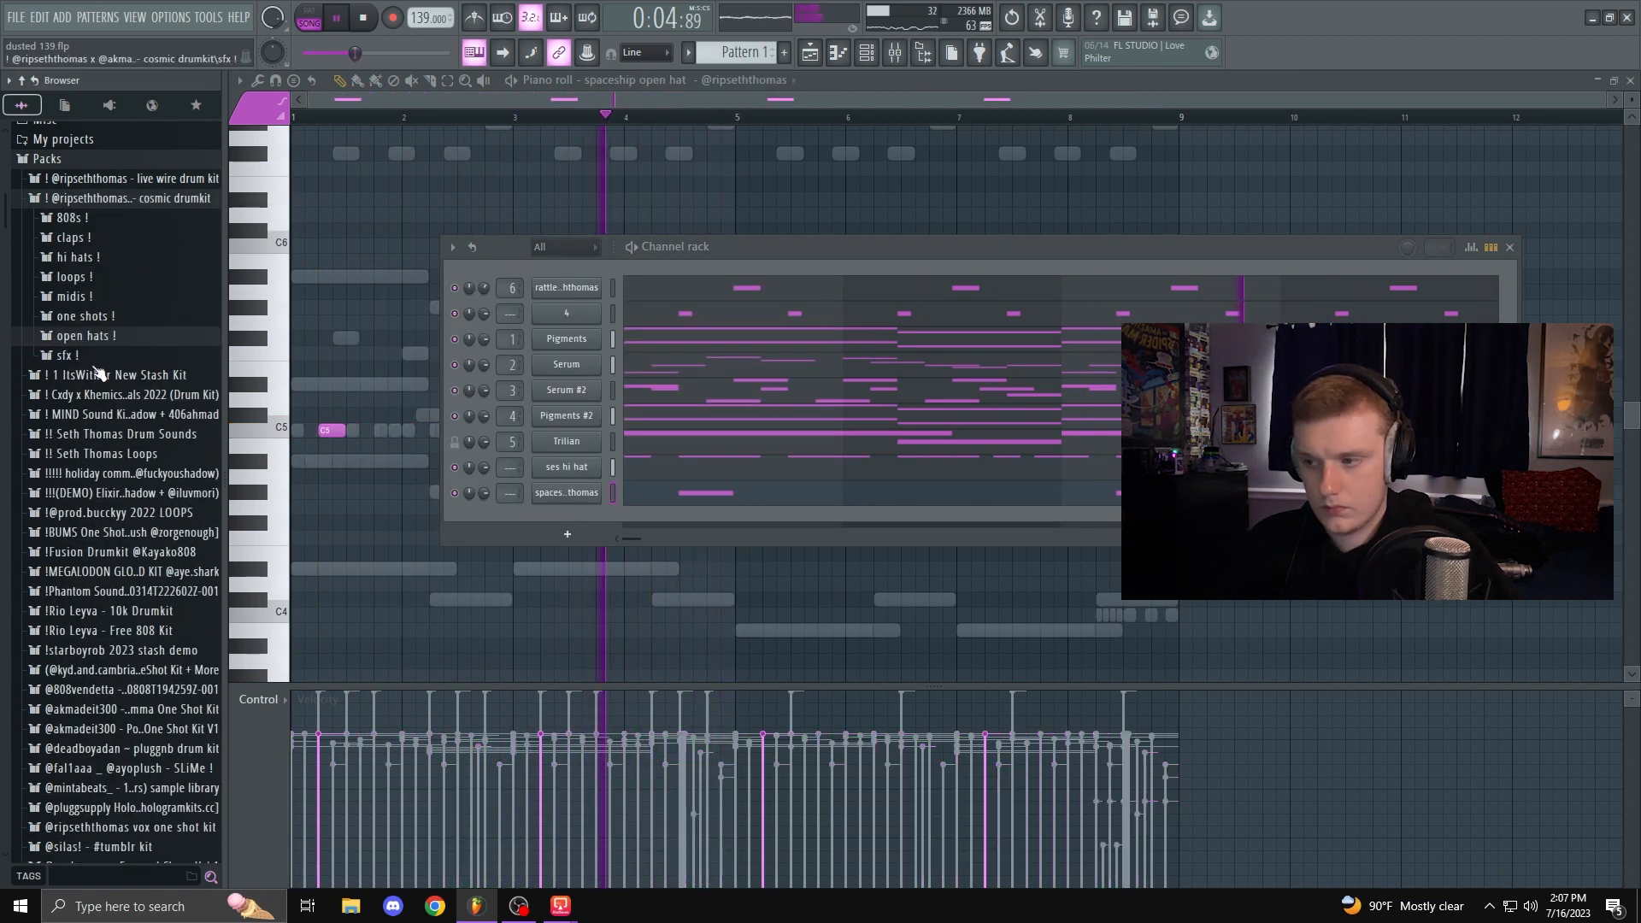
click(96, 360)
drag(91, 375, 569, 523)
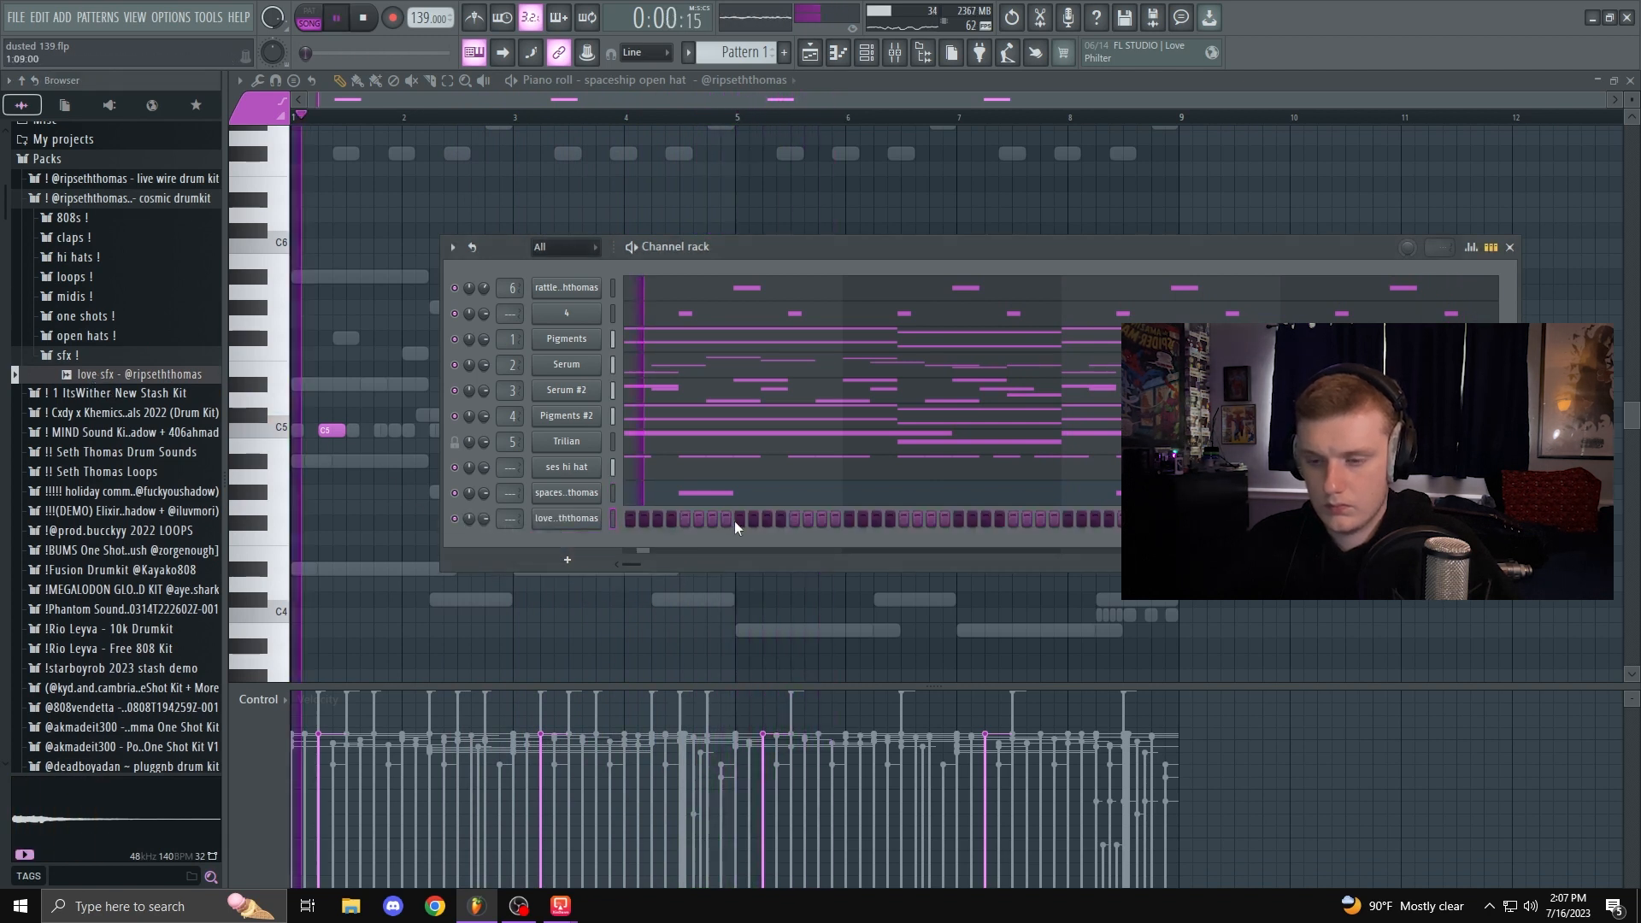
click(794, 519)
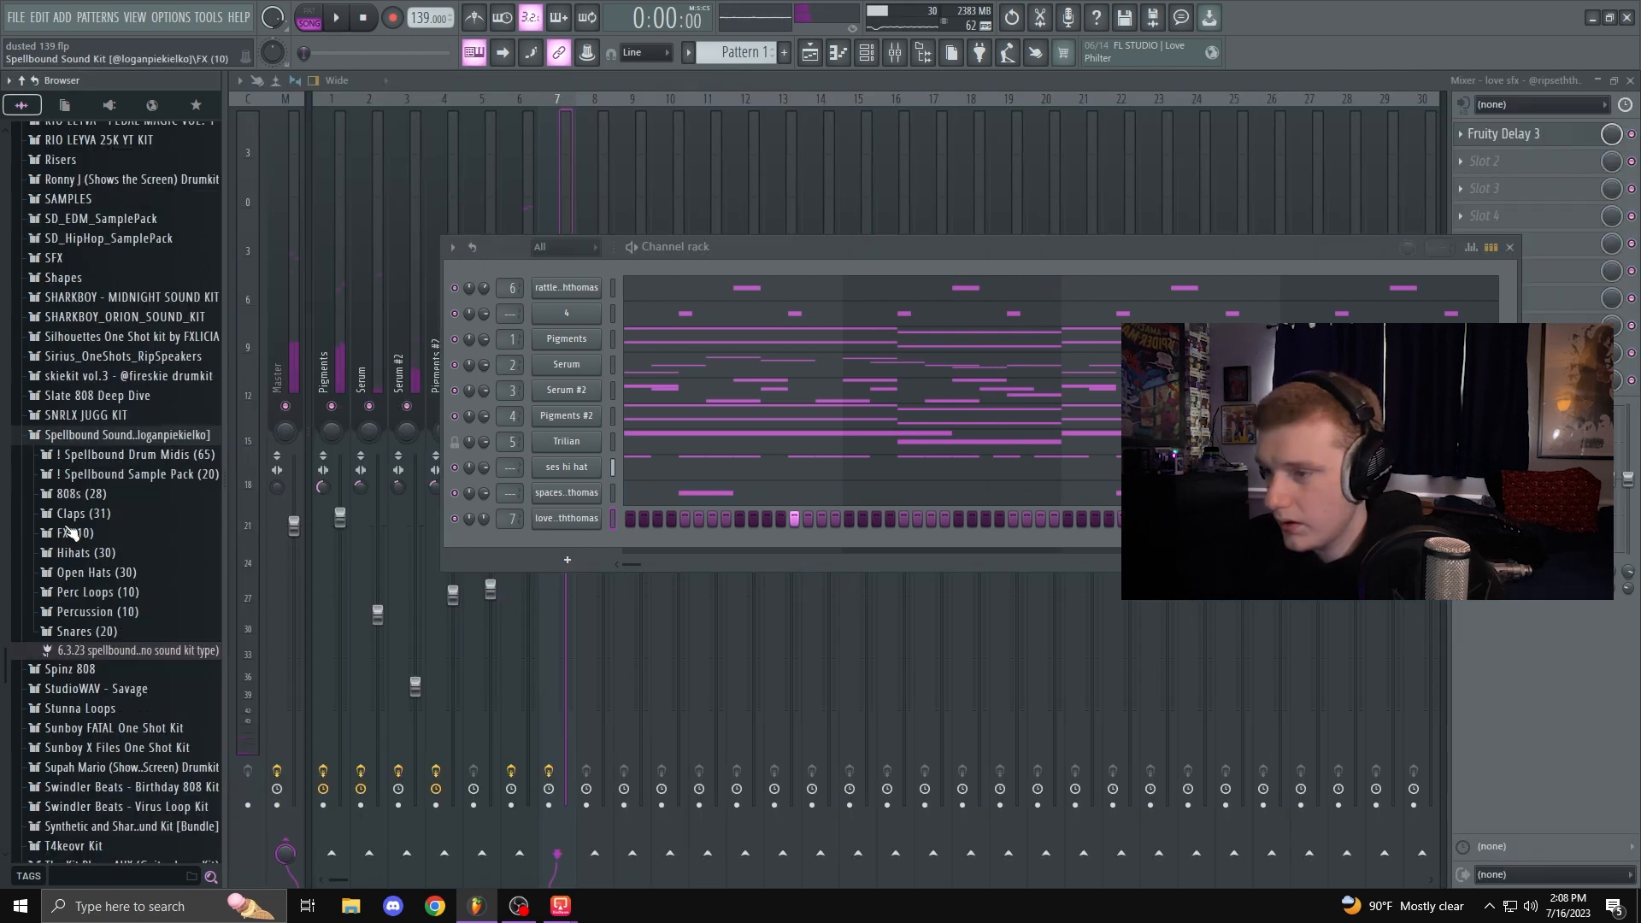
Step: Load +Glizzy 808 from the CORD drum kit as a new channel and set its volume envelope's hold time to 100%
scroll(77, 505, up, 2)
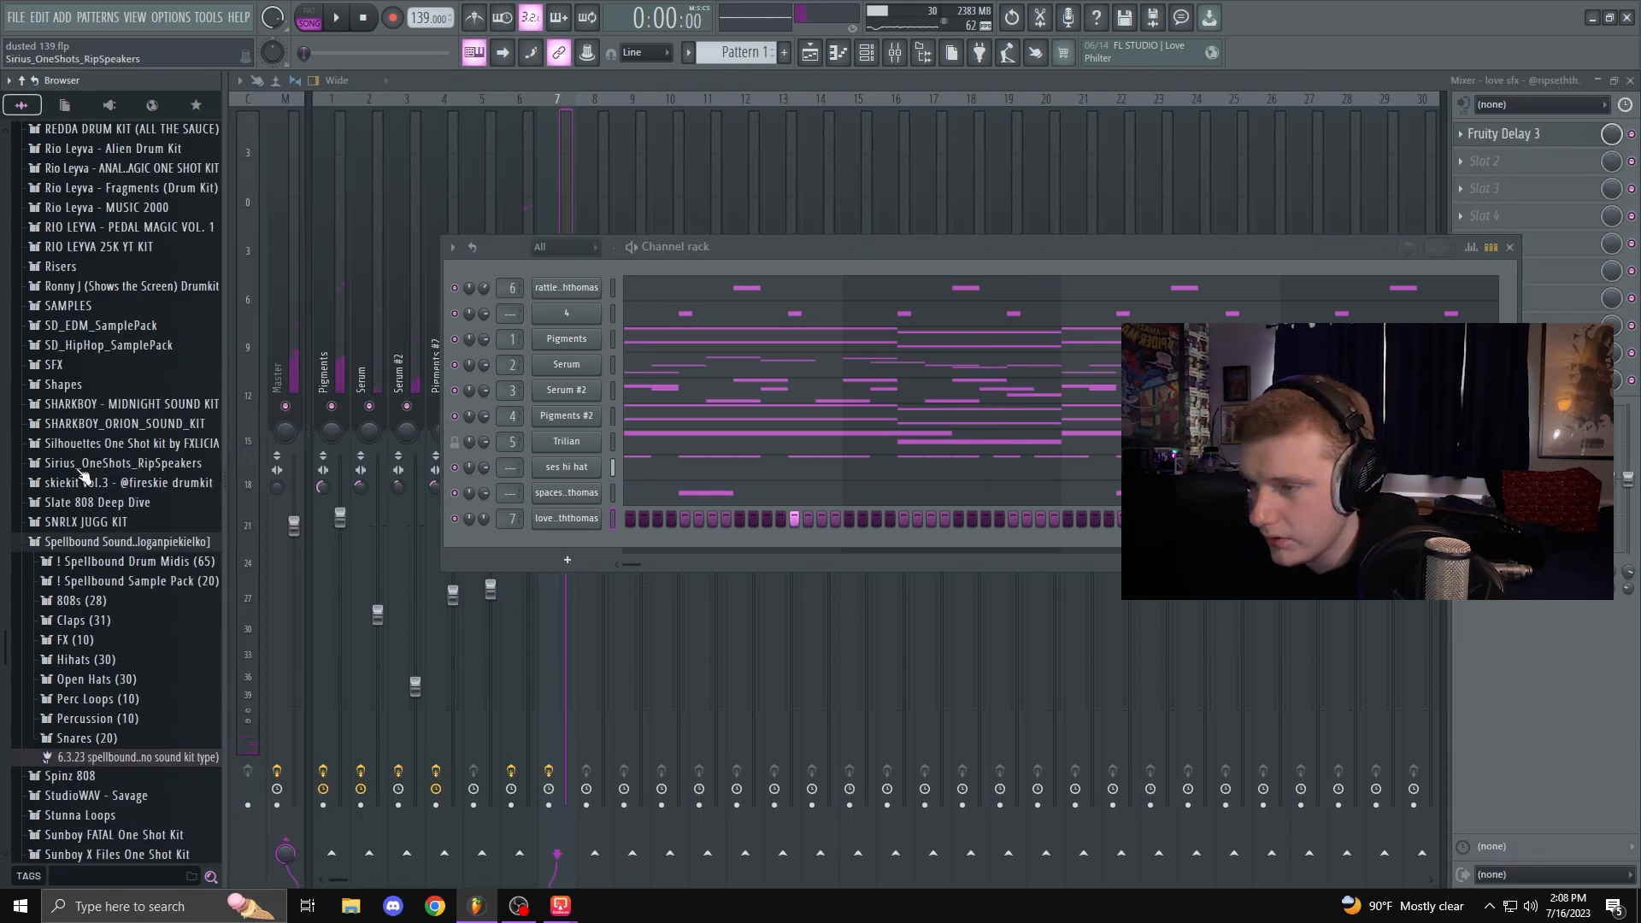
scroll(92, 373, up, 10)
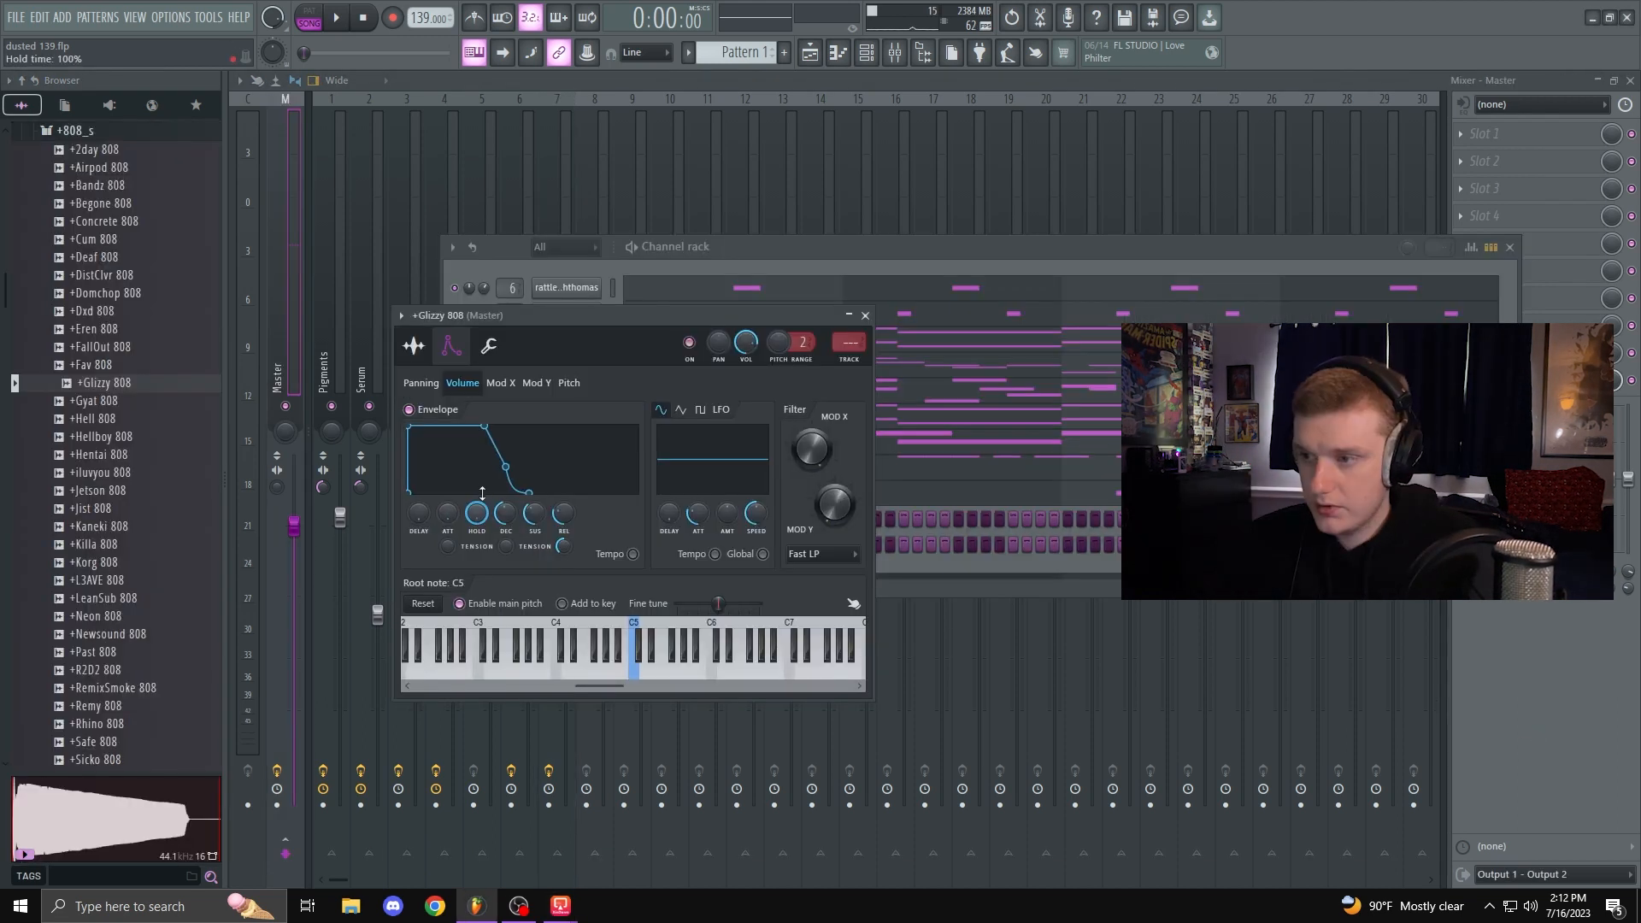
scroll(88, 308, up, 4)
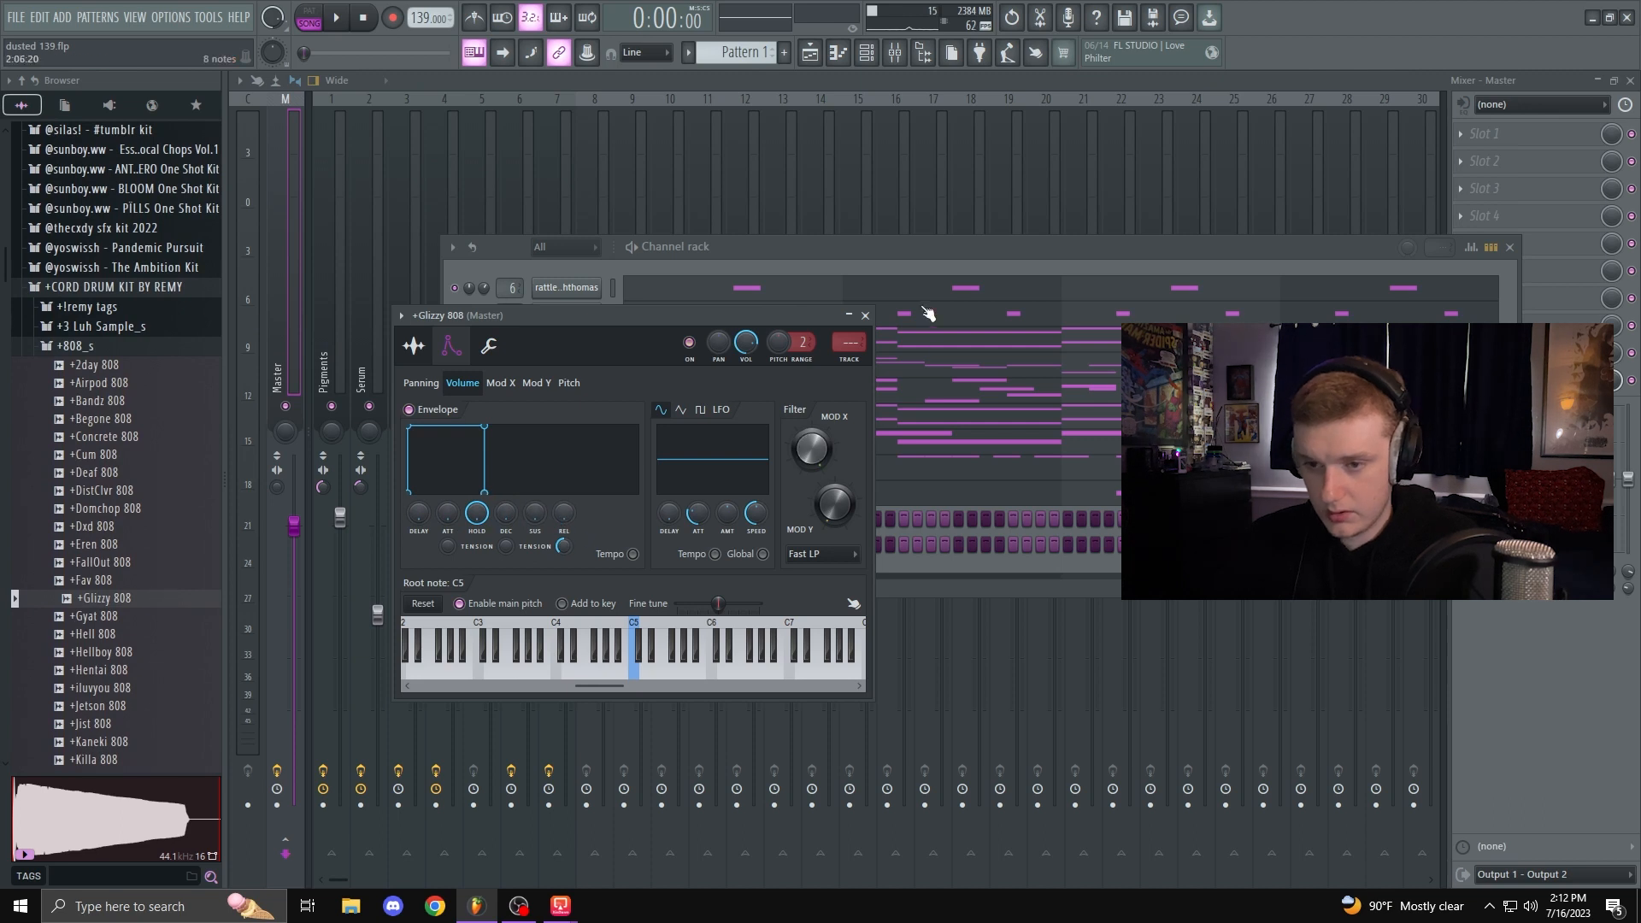
Step: Show the +Glizzy 808 channel in the piano roll and draw a D#4 note at the start of bar 1
click(866, 315)
click(838, 52)
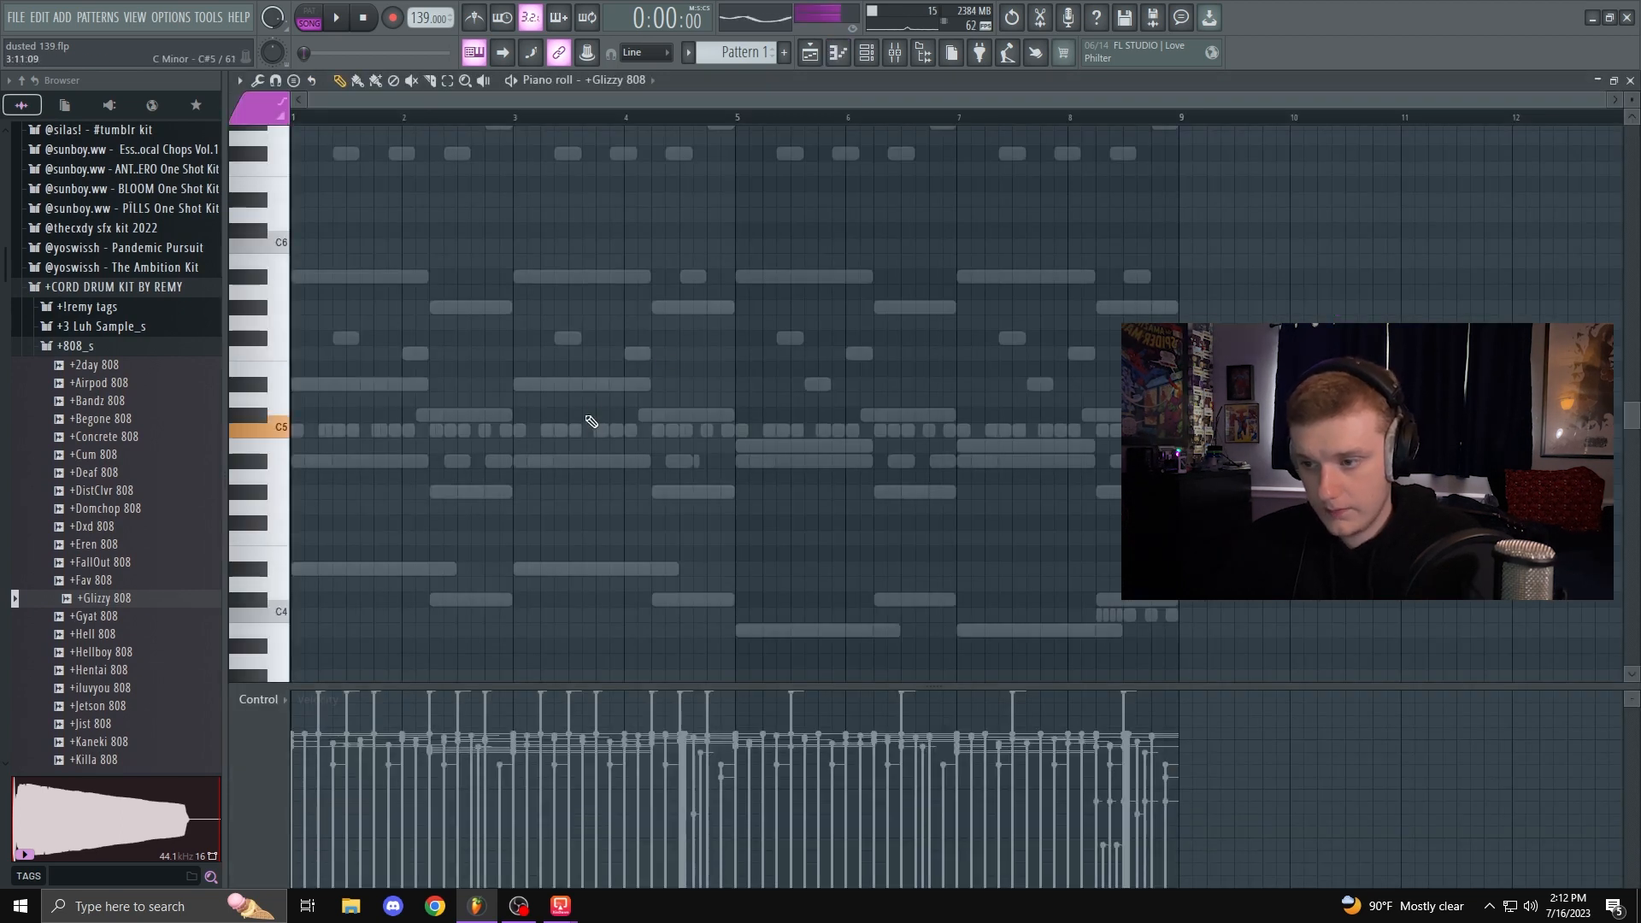
scroll(397, 489, down, 3)
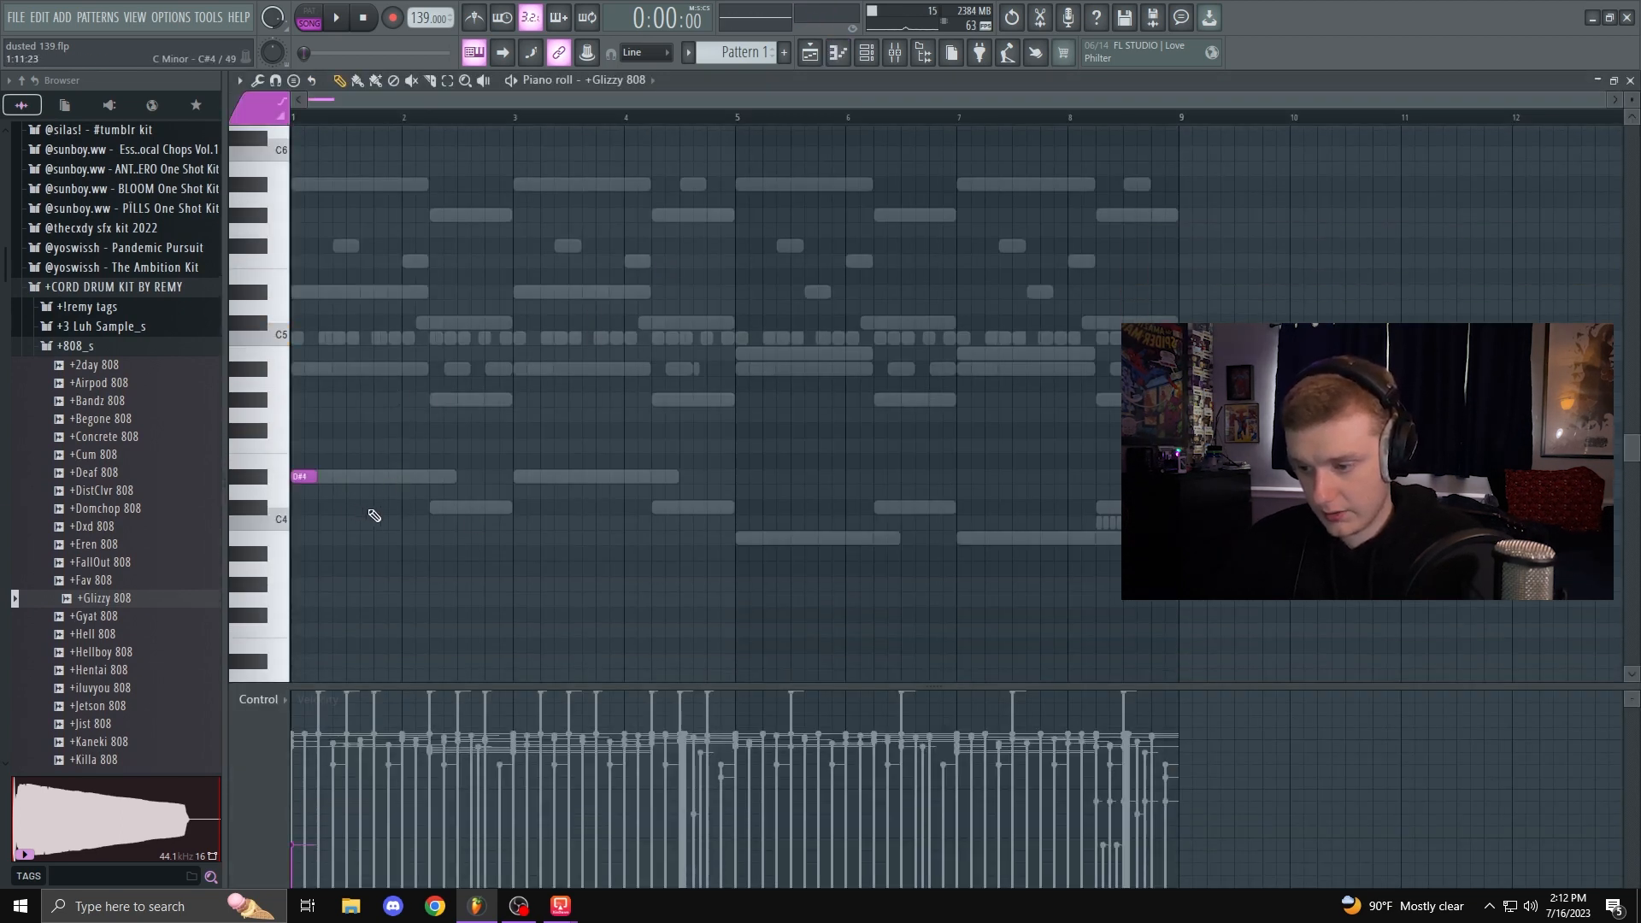
key(ctrl+a)
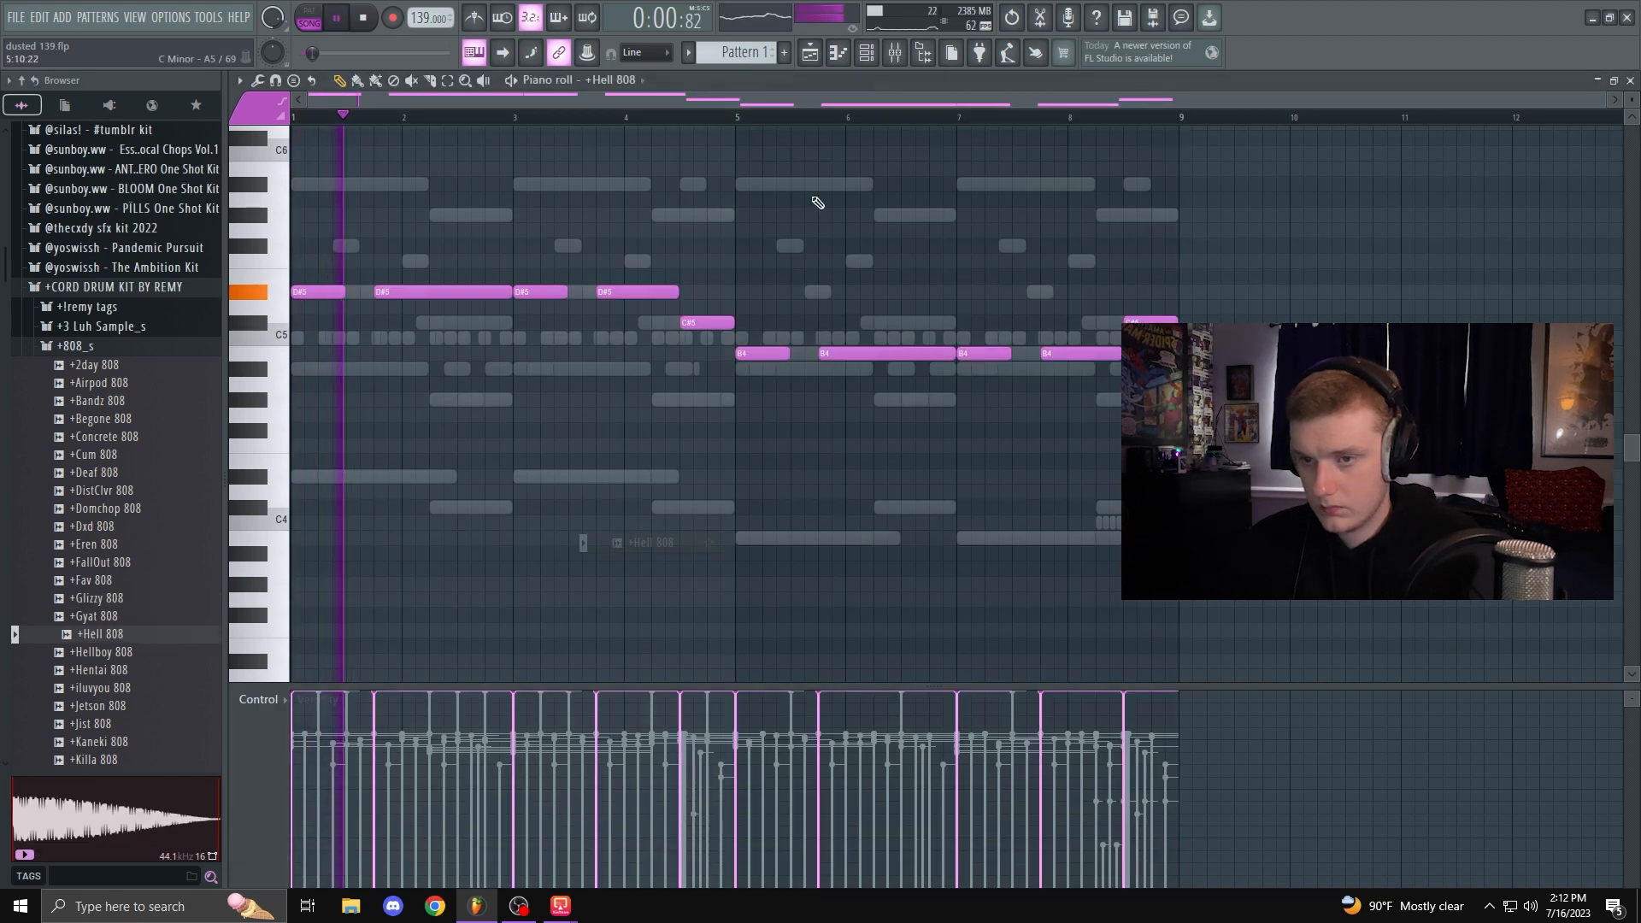
Step: Show the +Hell 808 sampler, keep its stretching mode on Resample, and adjust the boost in its precomputed effects
click(867, 53)
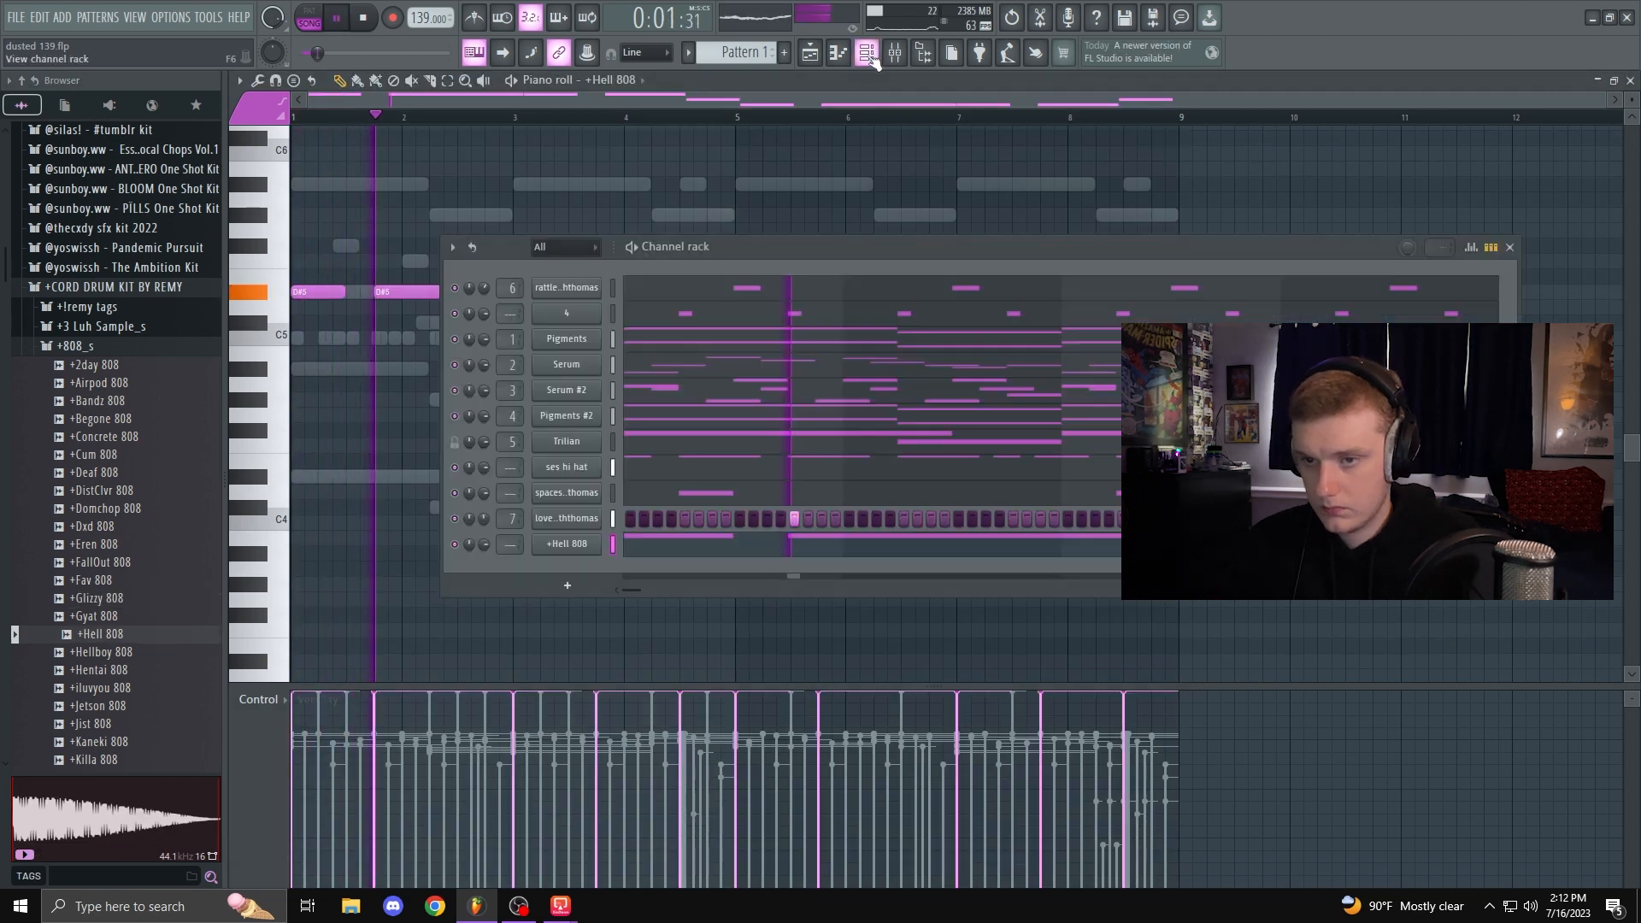
click(567, 544)
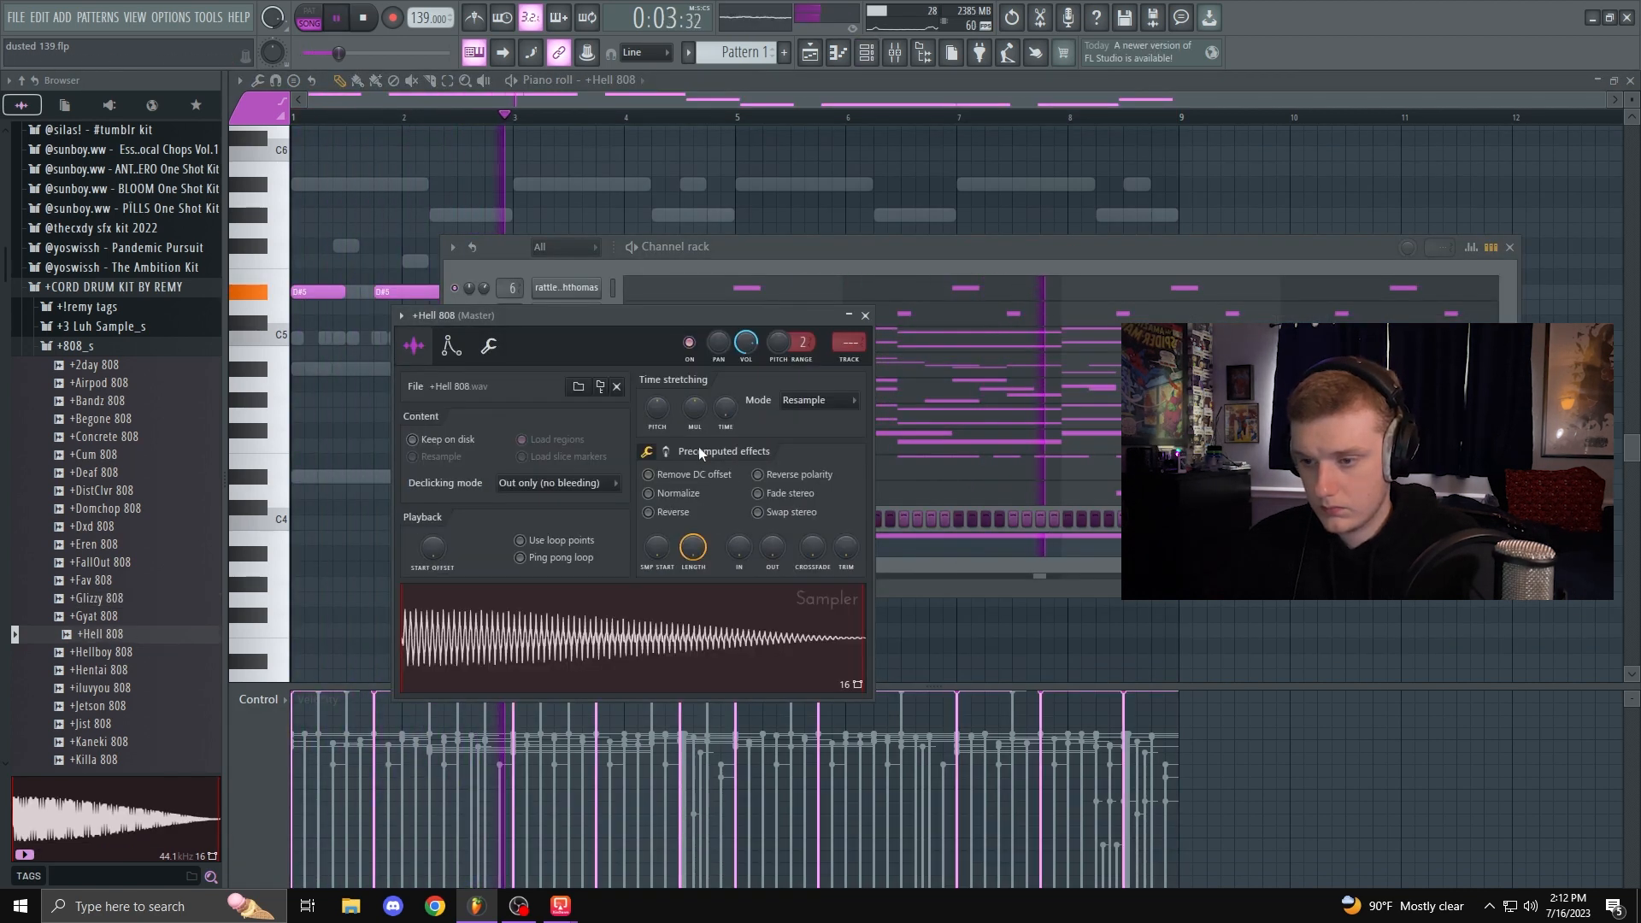
click(819, 399)
click(815, 401)
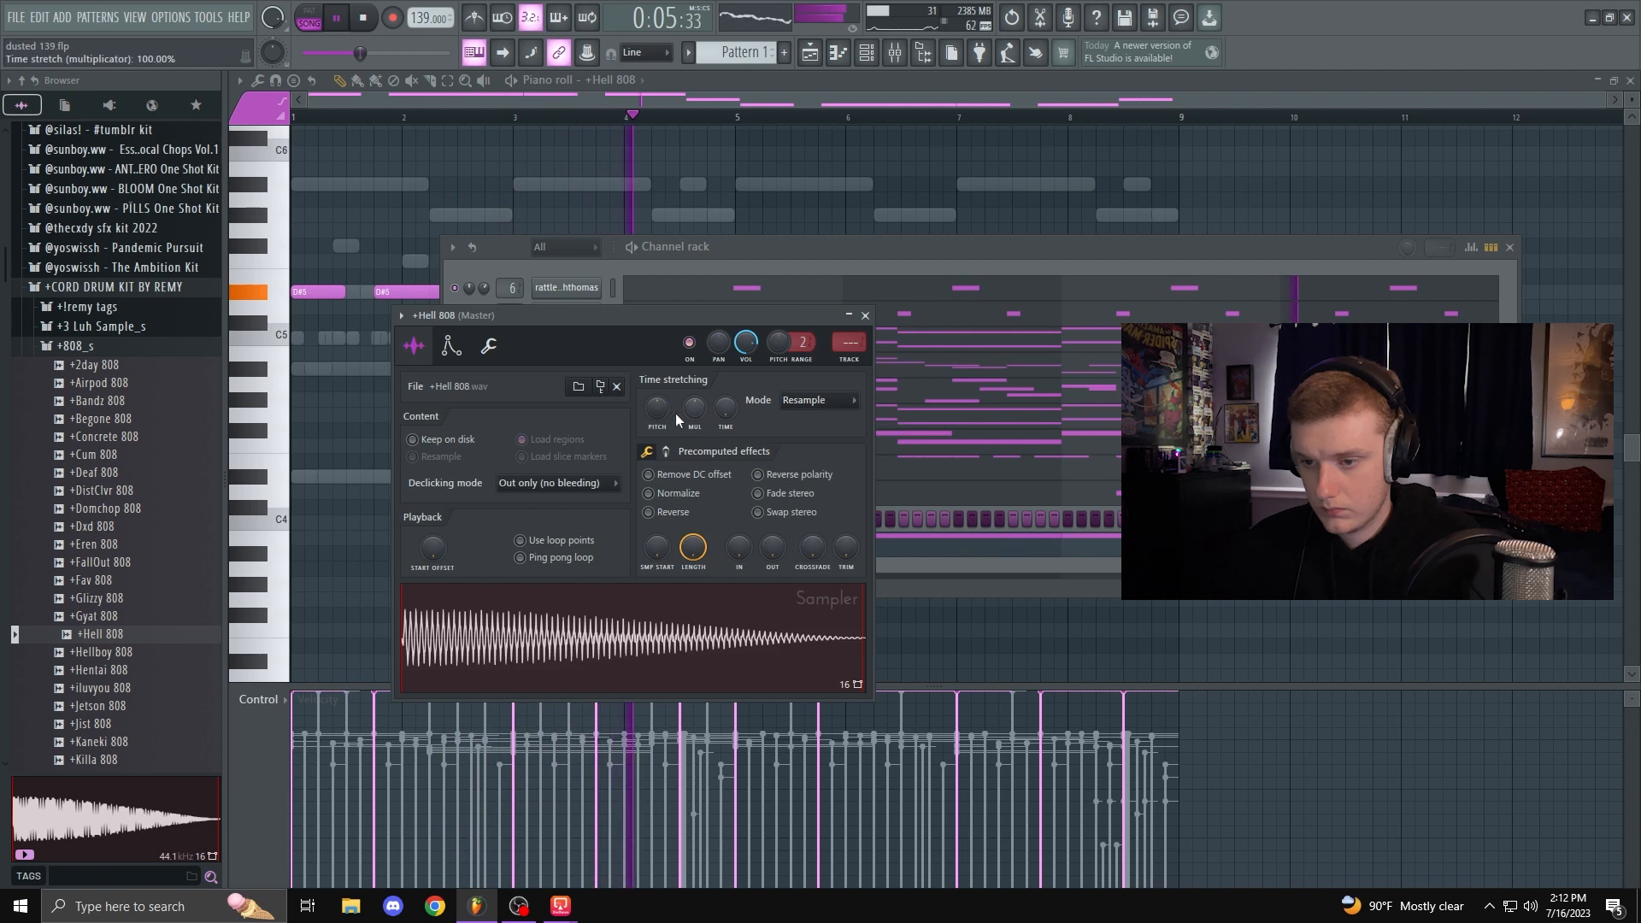
click(666, 452)
drag(659, 481, 663, 483)
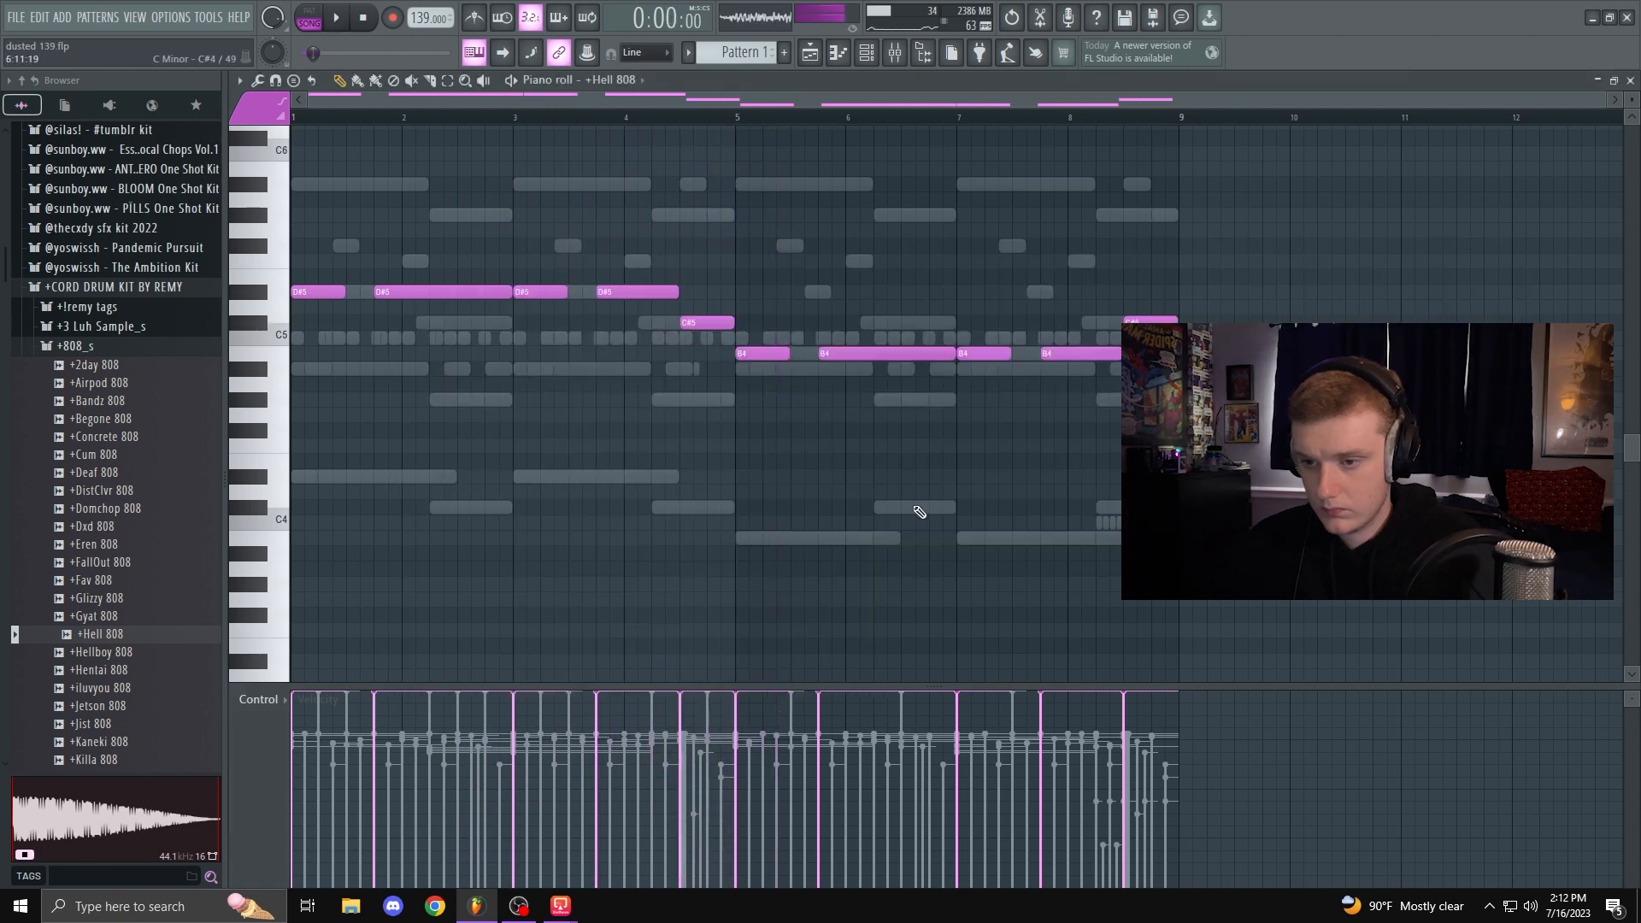
Step: Slice the +Hell 808's D#5 note at the middle of bar 2 and its C#5 note at the last beat of bar 4
key(space)
click(430, 80)
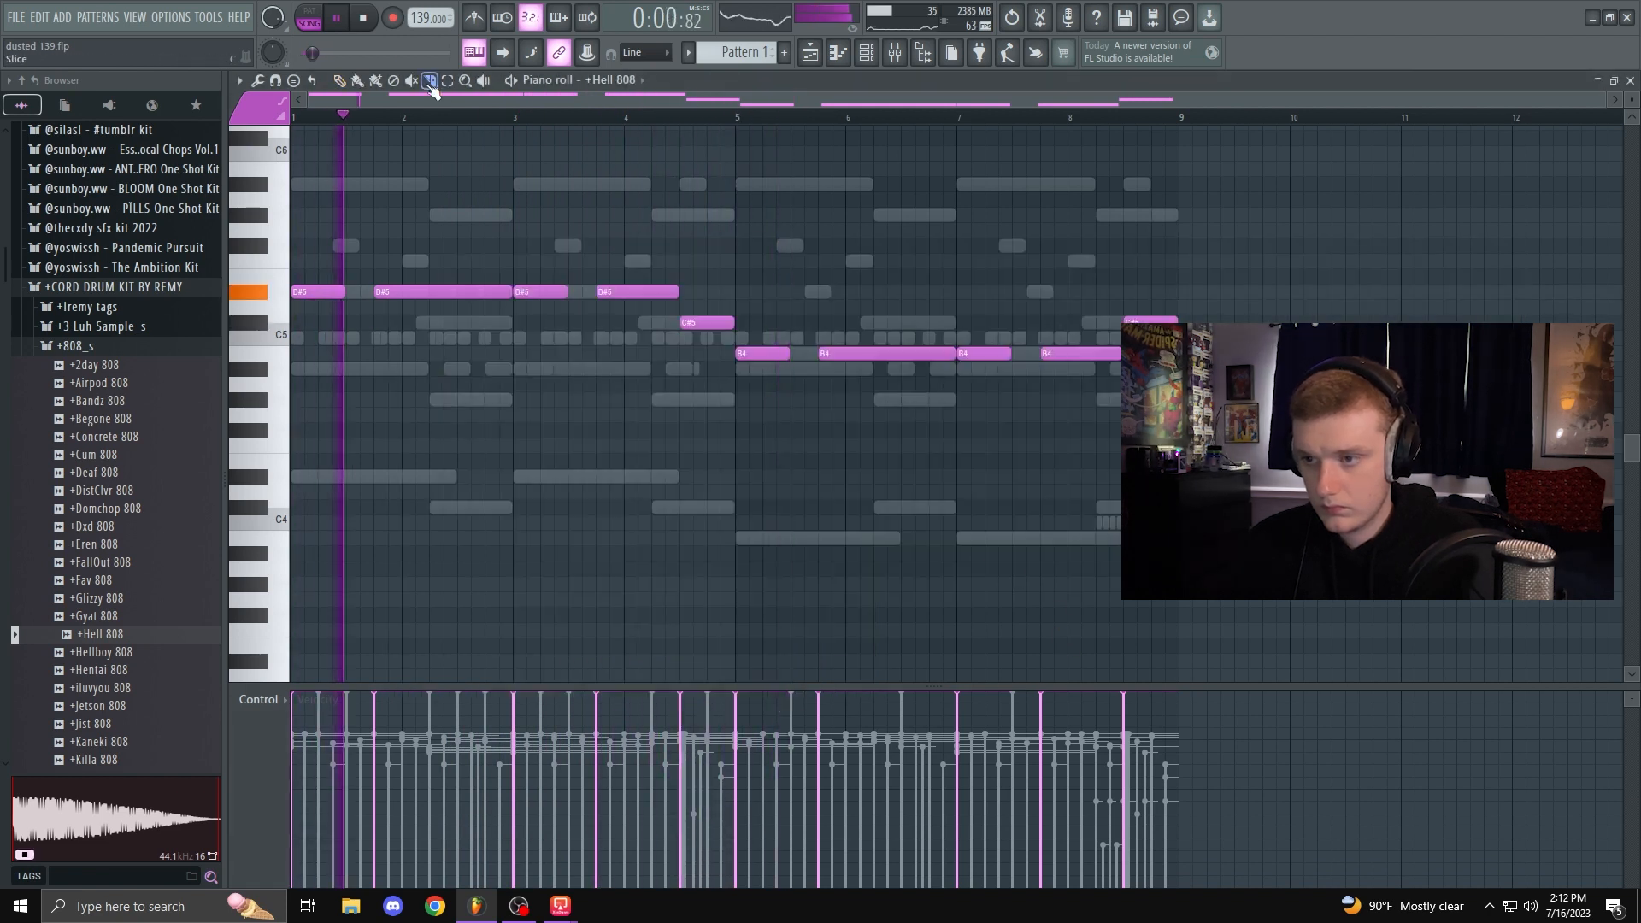
click(464, 296)
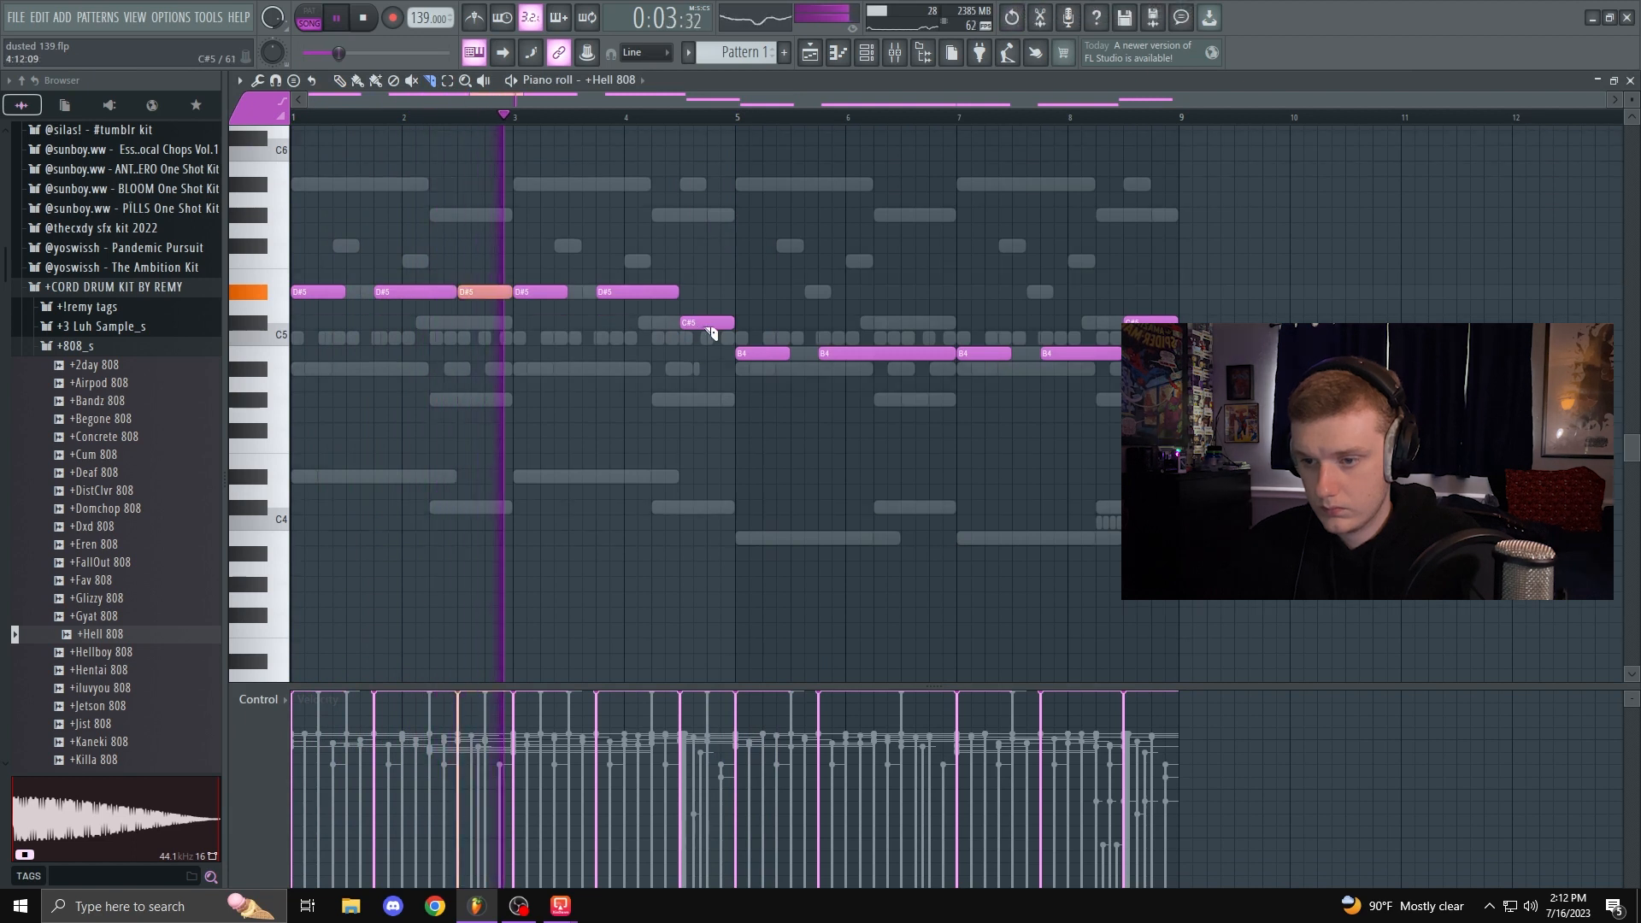
click(710, 329)
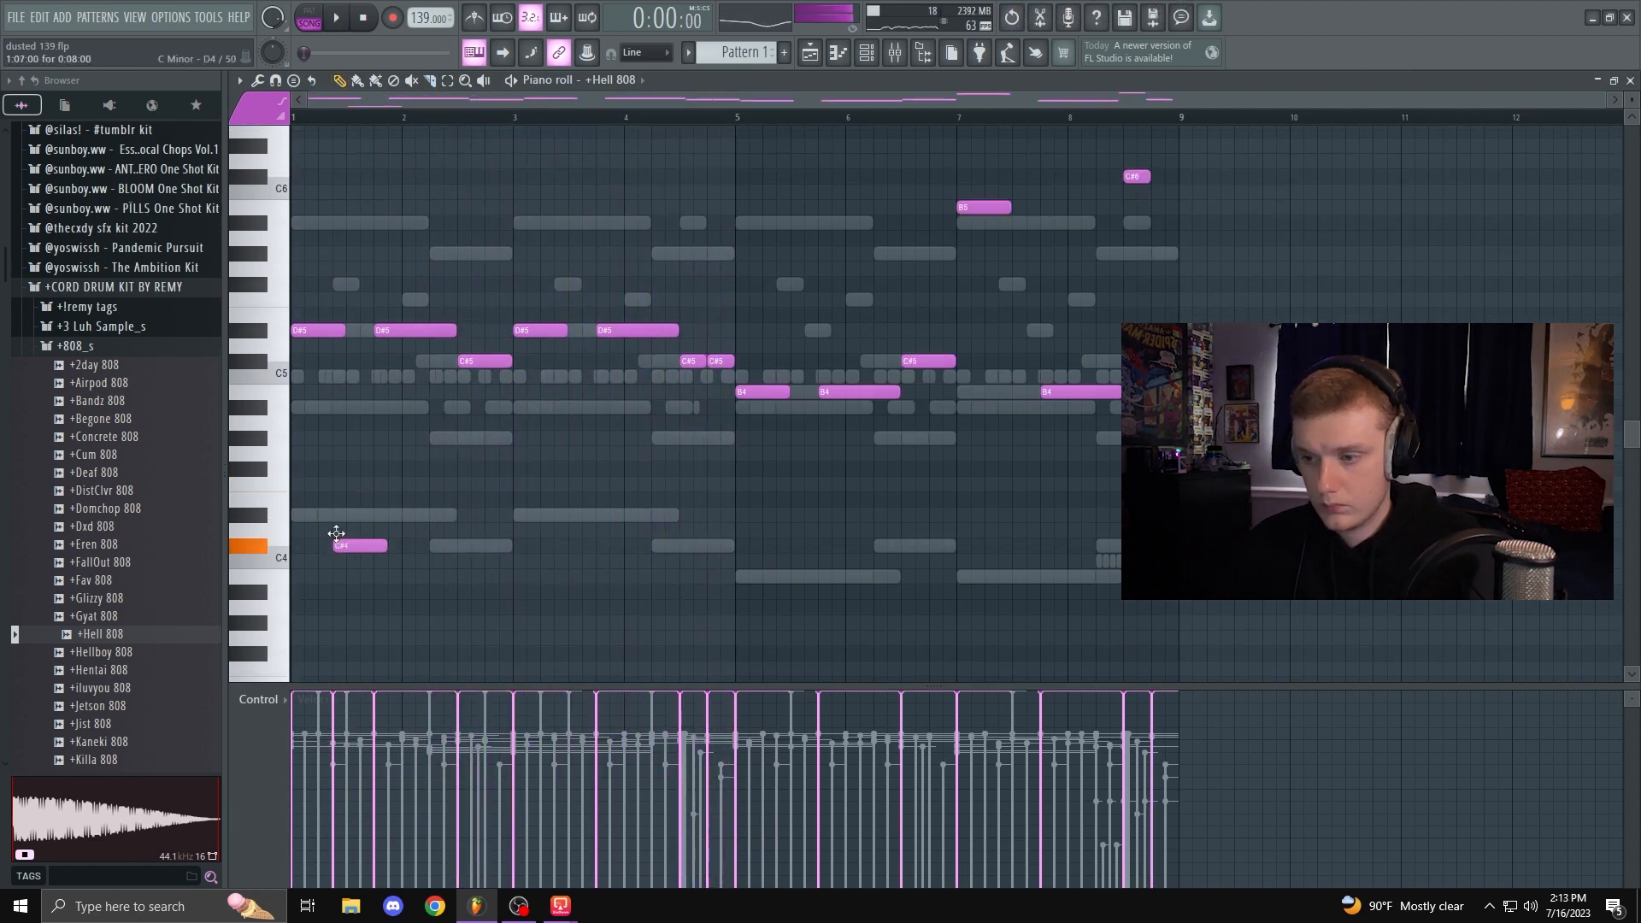
Step: Place a short D#4 note with a D#5 slide note late in bar 1, and repeat the pair in bars 3, 5 and 7, using B3 and B4 in the last two
drag(335, 534, 349, 505)
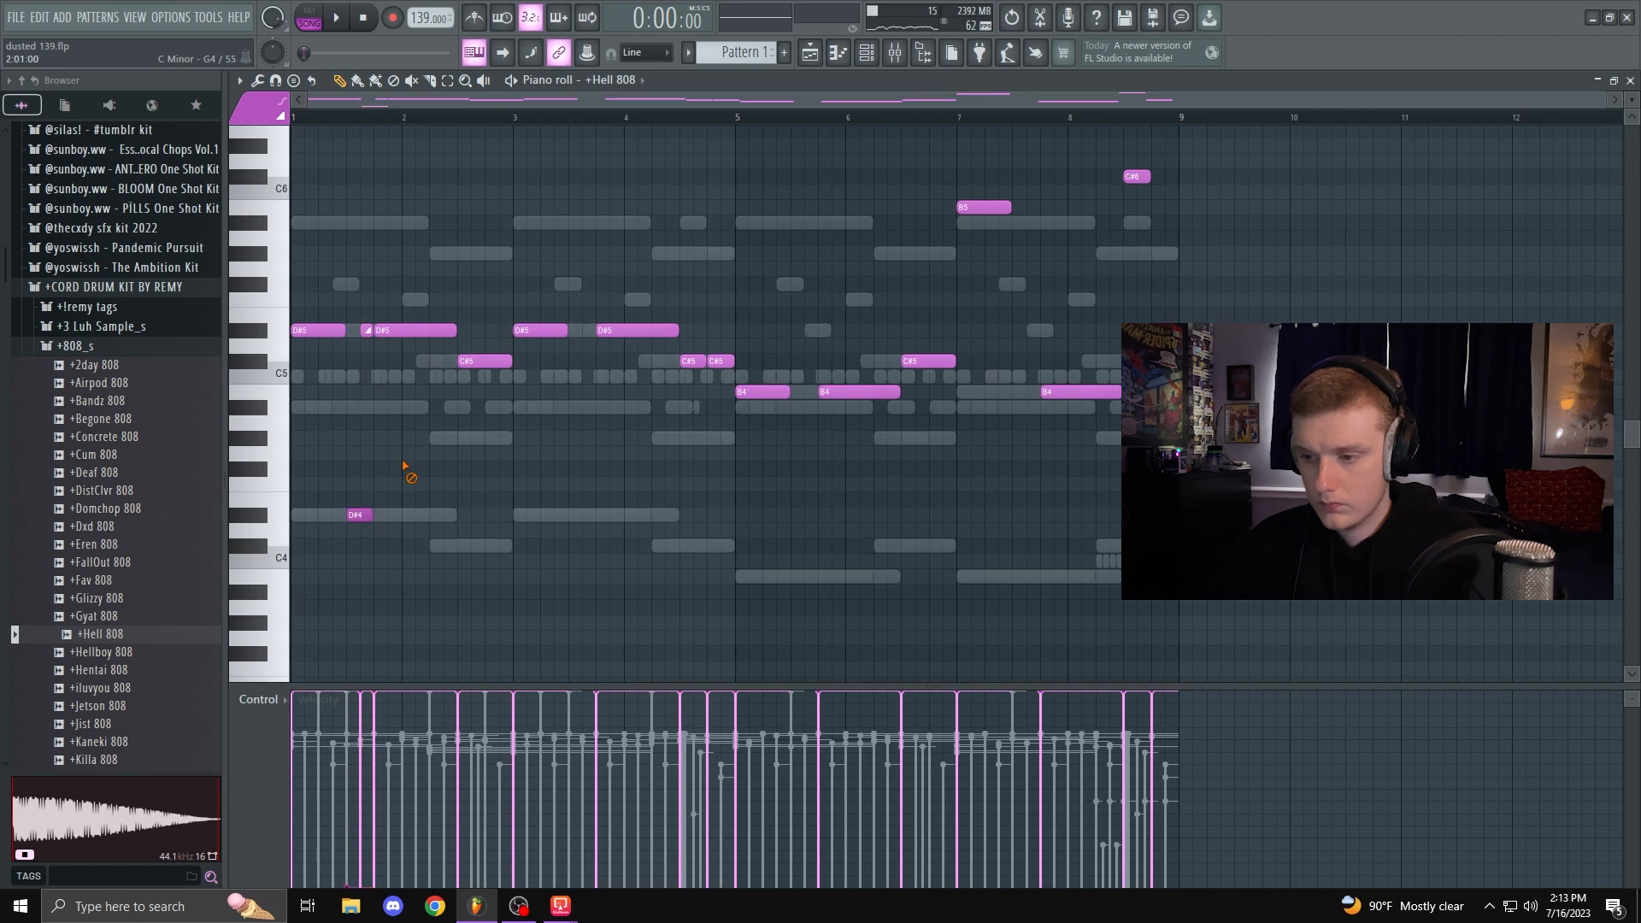
key(space)
mouse_move(365, 330)
mouse_down()
mouse_move(598, 344)
mouse_move(590, 331)
mouse_move(1034, 425)
mouse_move(1033, 392)
mouse_move(353, 392)
mouse_move(367, 331)
mouse_up()
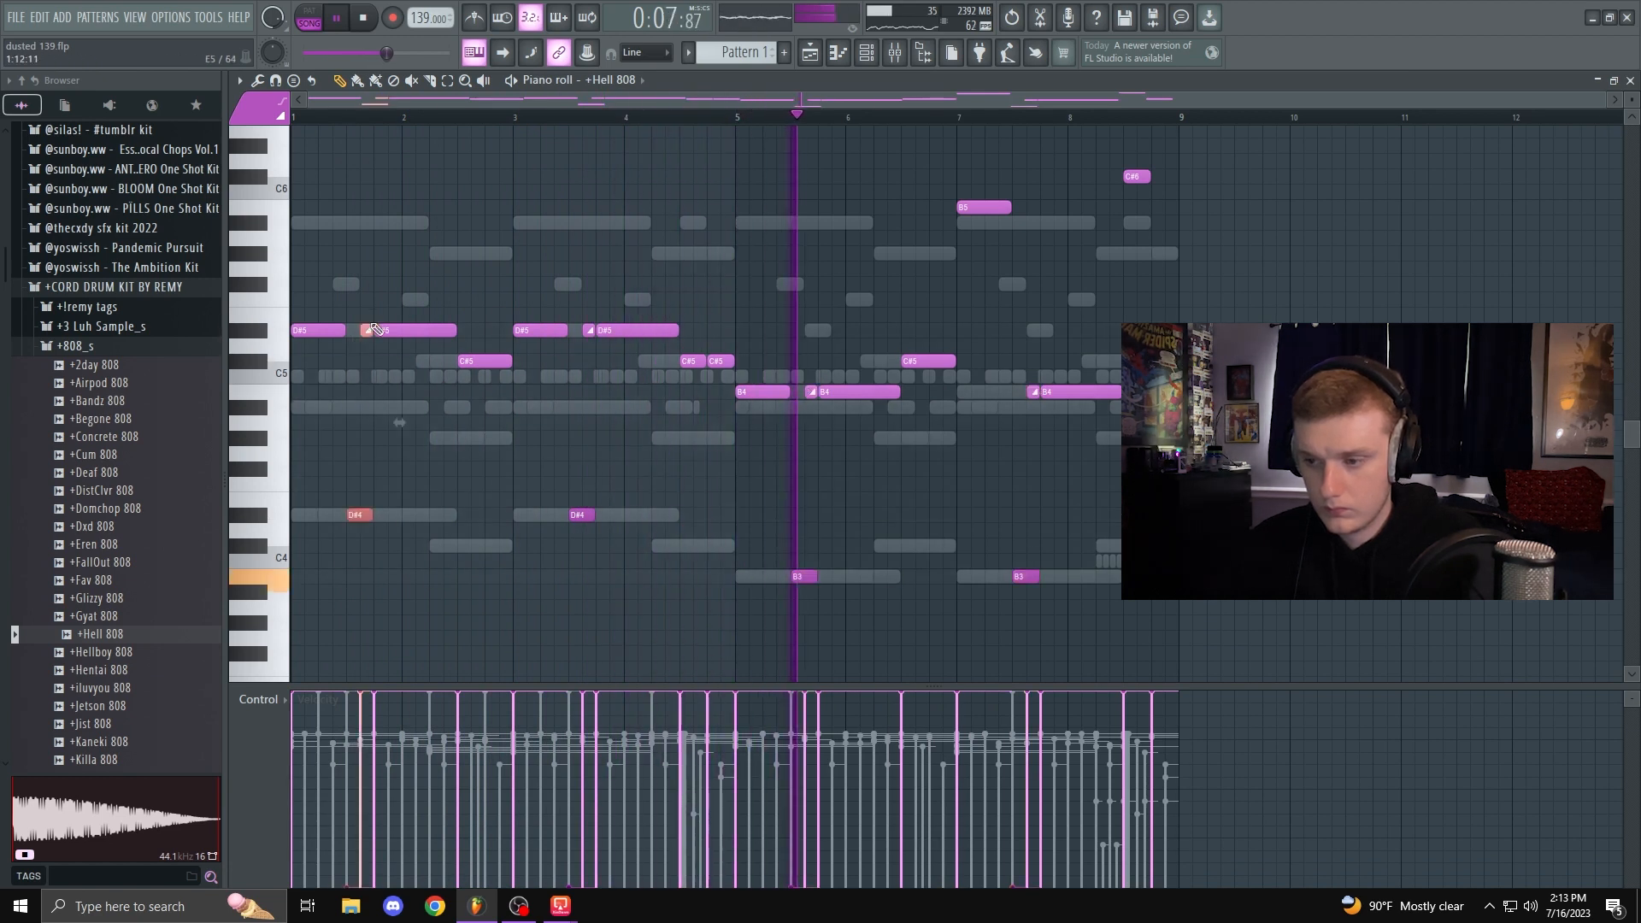
key(ctrl+d)
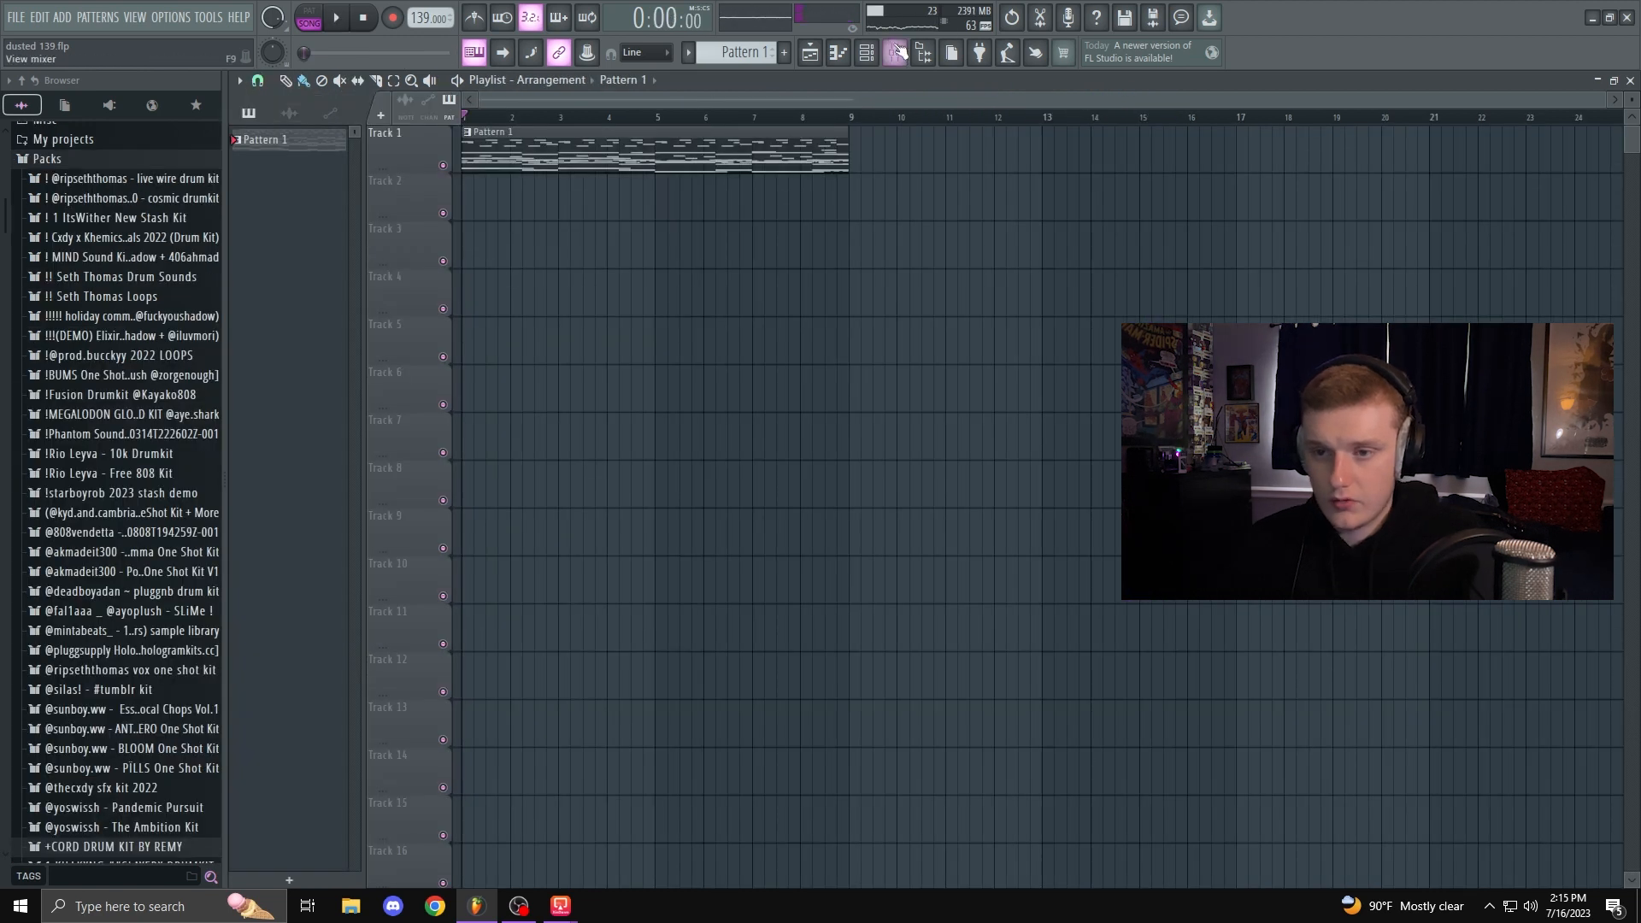
Step: Try the Pitchwheel effect in the Master track's second slot with its pitch at -1.00
key(F9)
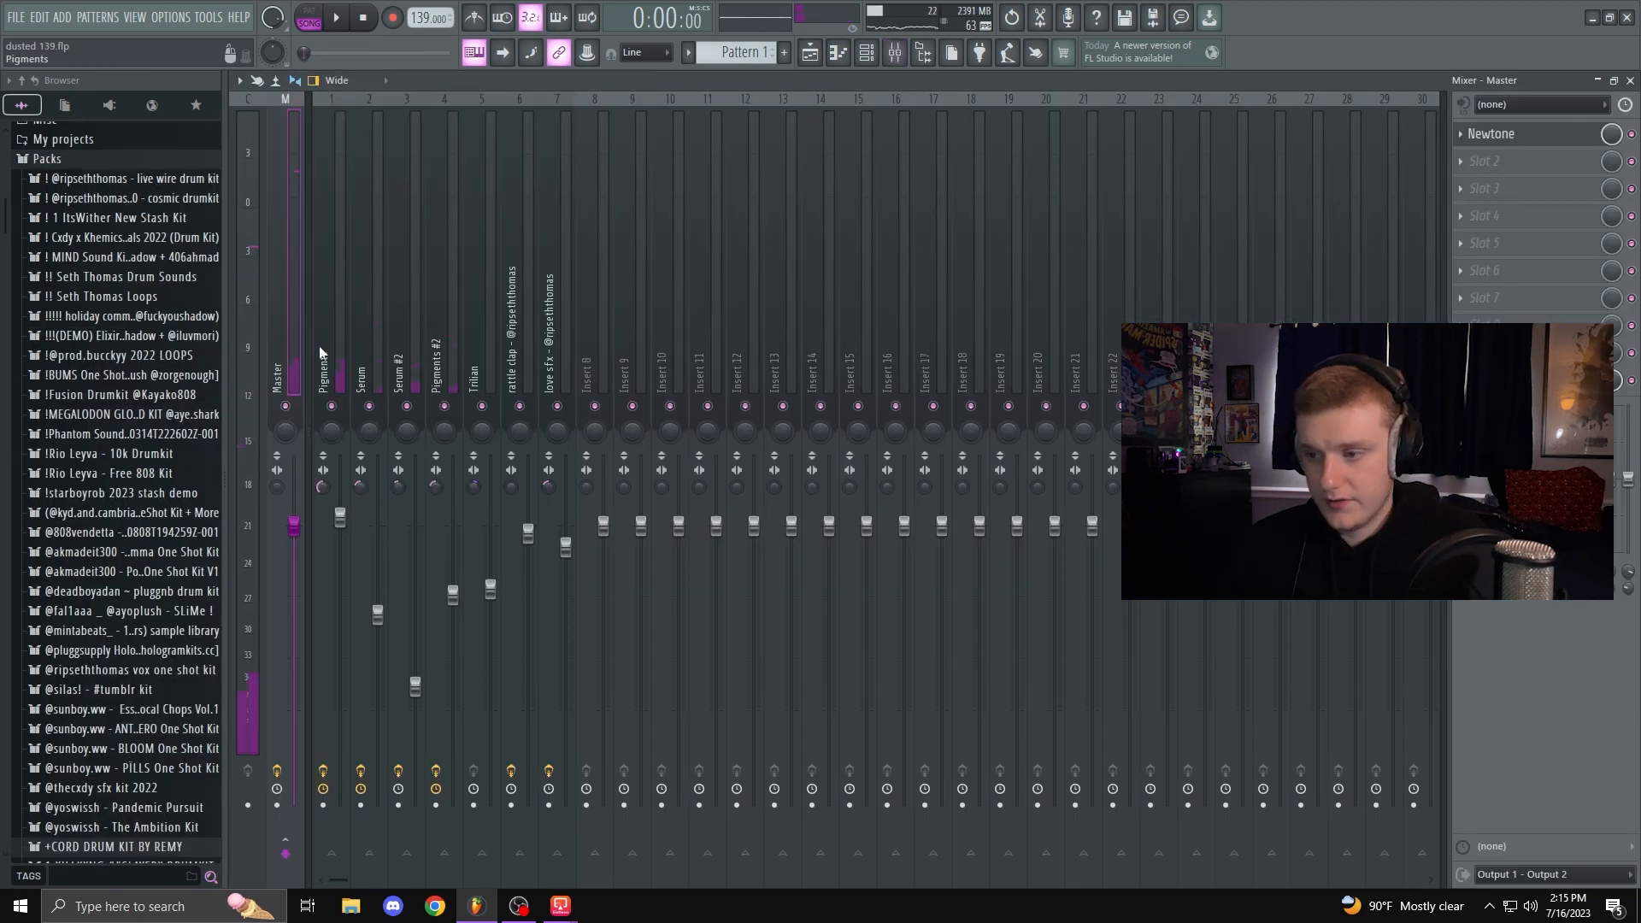
click(1507, 163)
click(1347, 198)
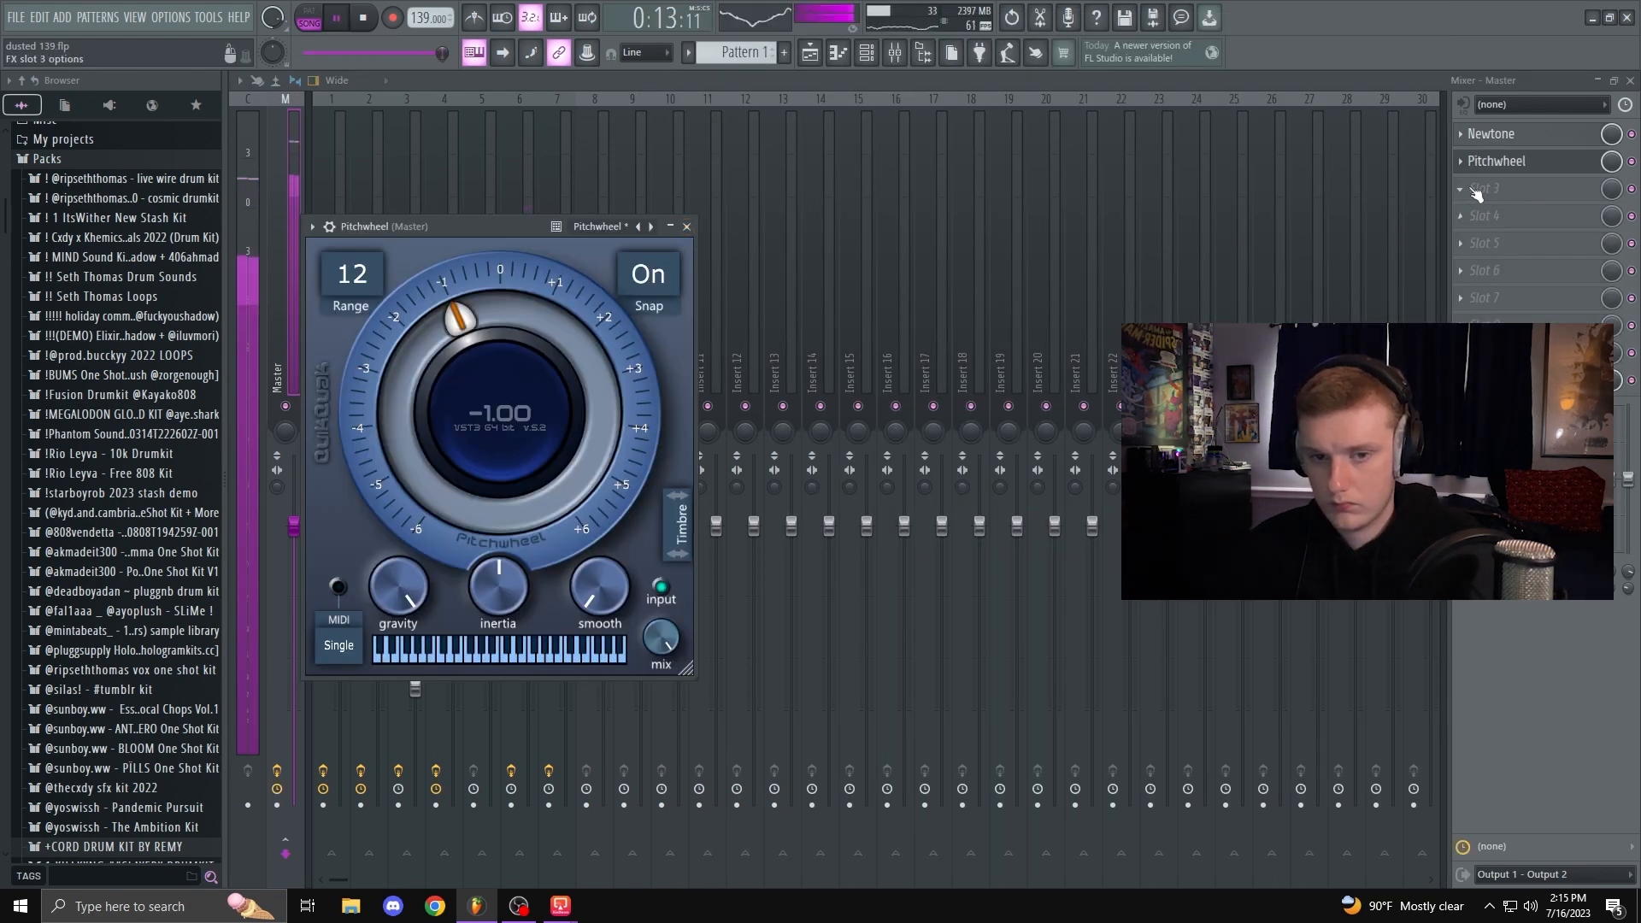
click(1462, 165)
click(1468, 200)
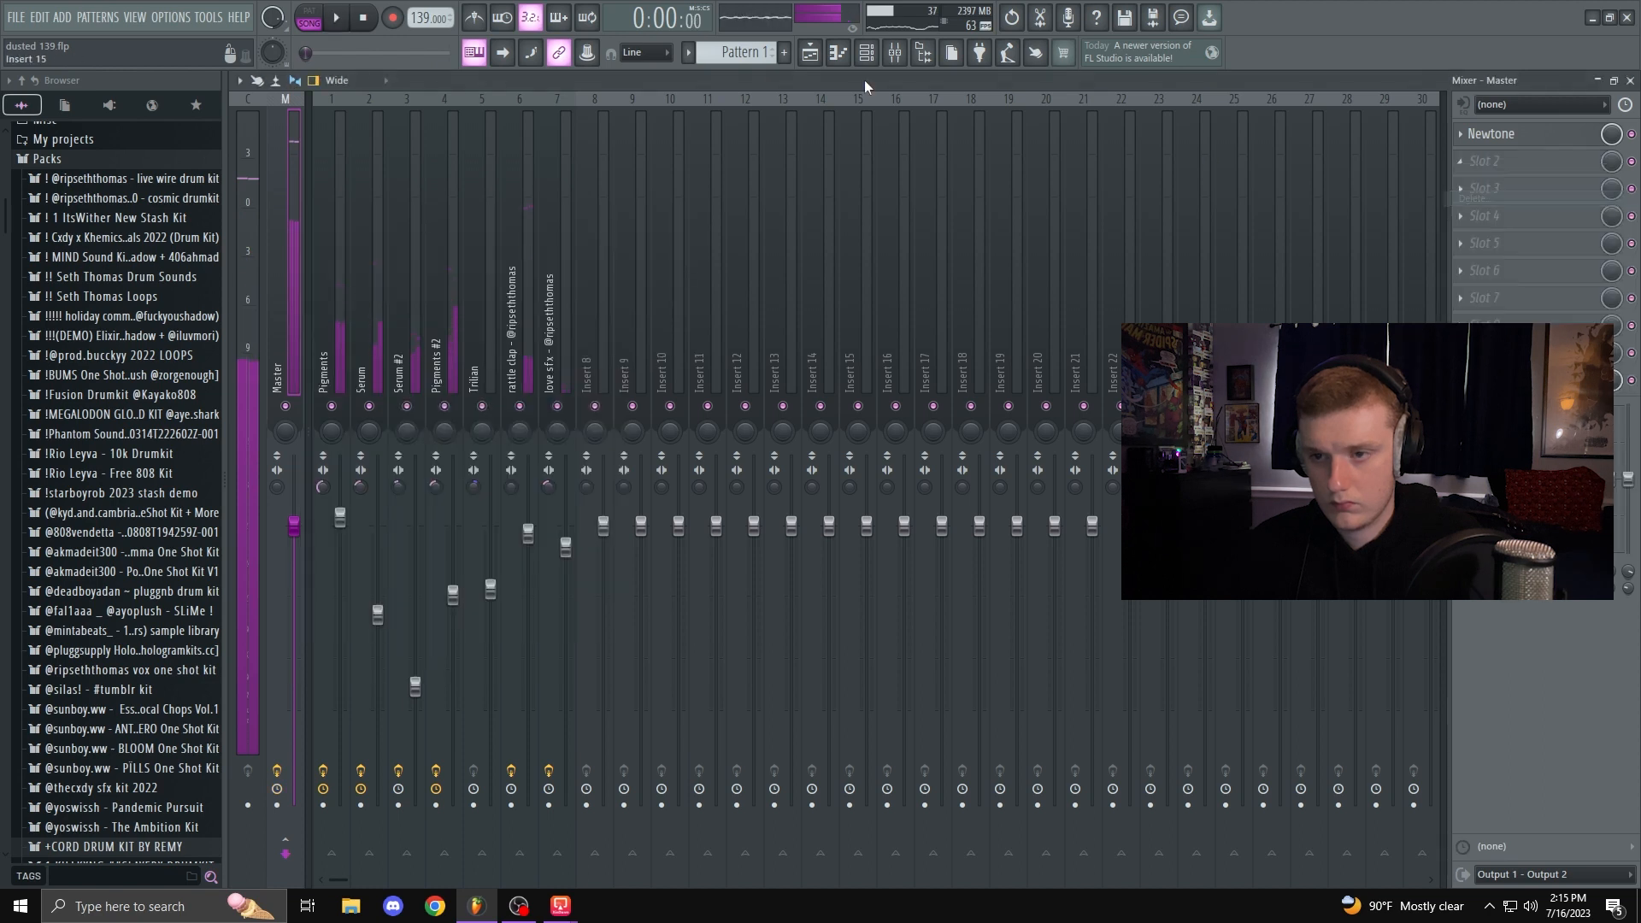
Step: Show the channel rack over the playlist and browse the 808 folder of +CORD DRUM KIT BY REMY
click(810, 53)
key(space)
click(866, 53)
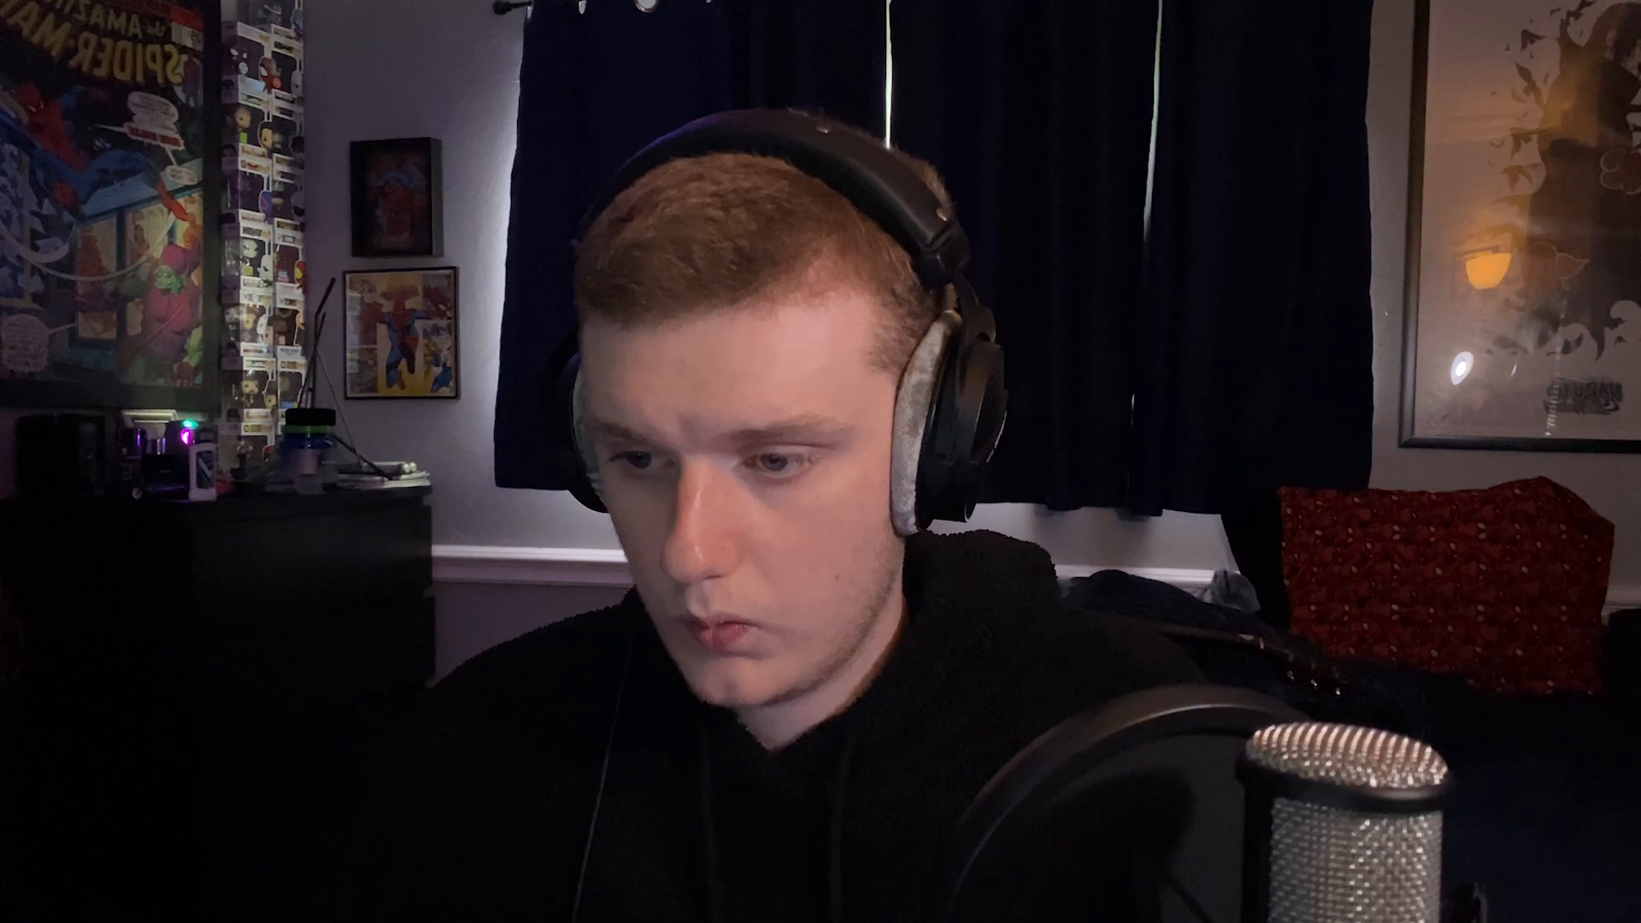
drag(612, 339, 612, 441)
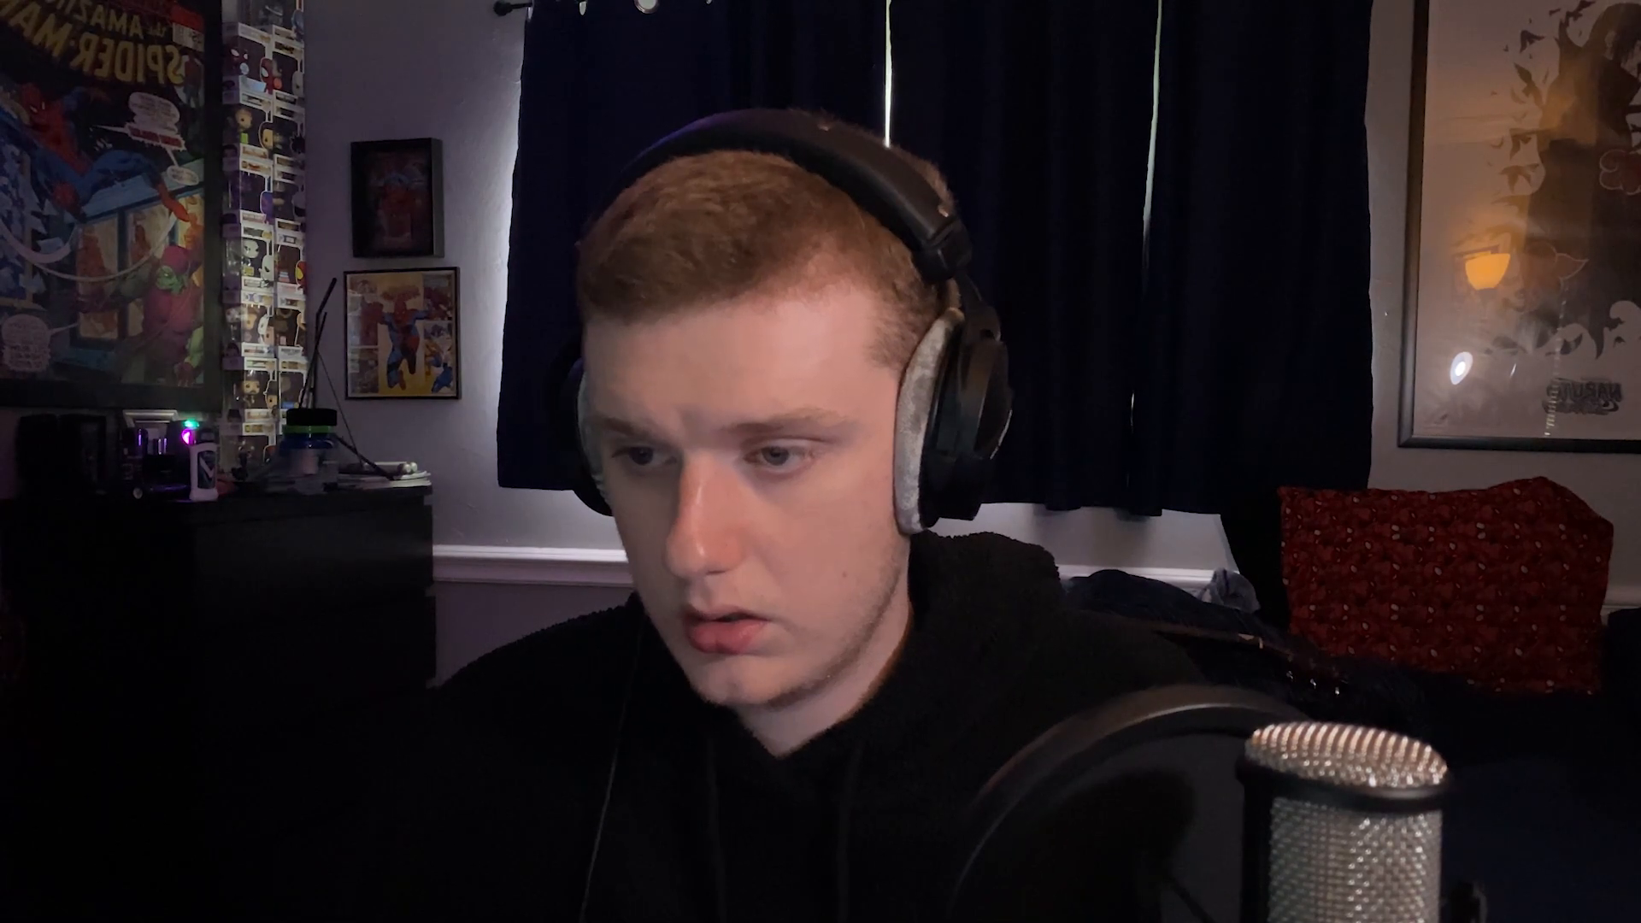
scroll(139, 417, down, 7)
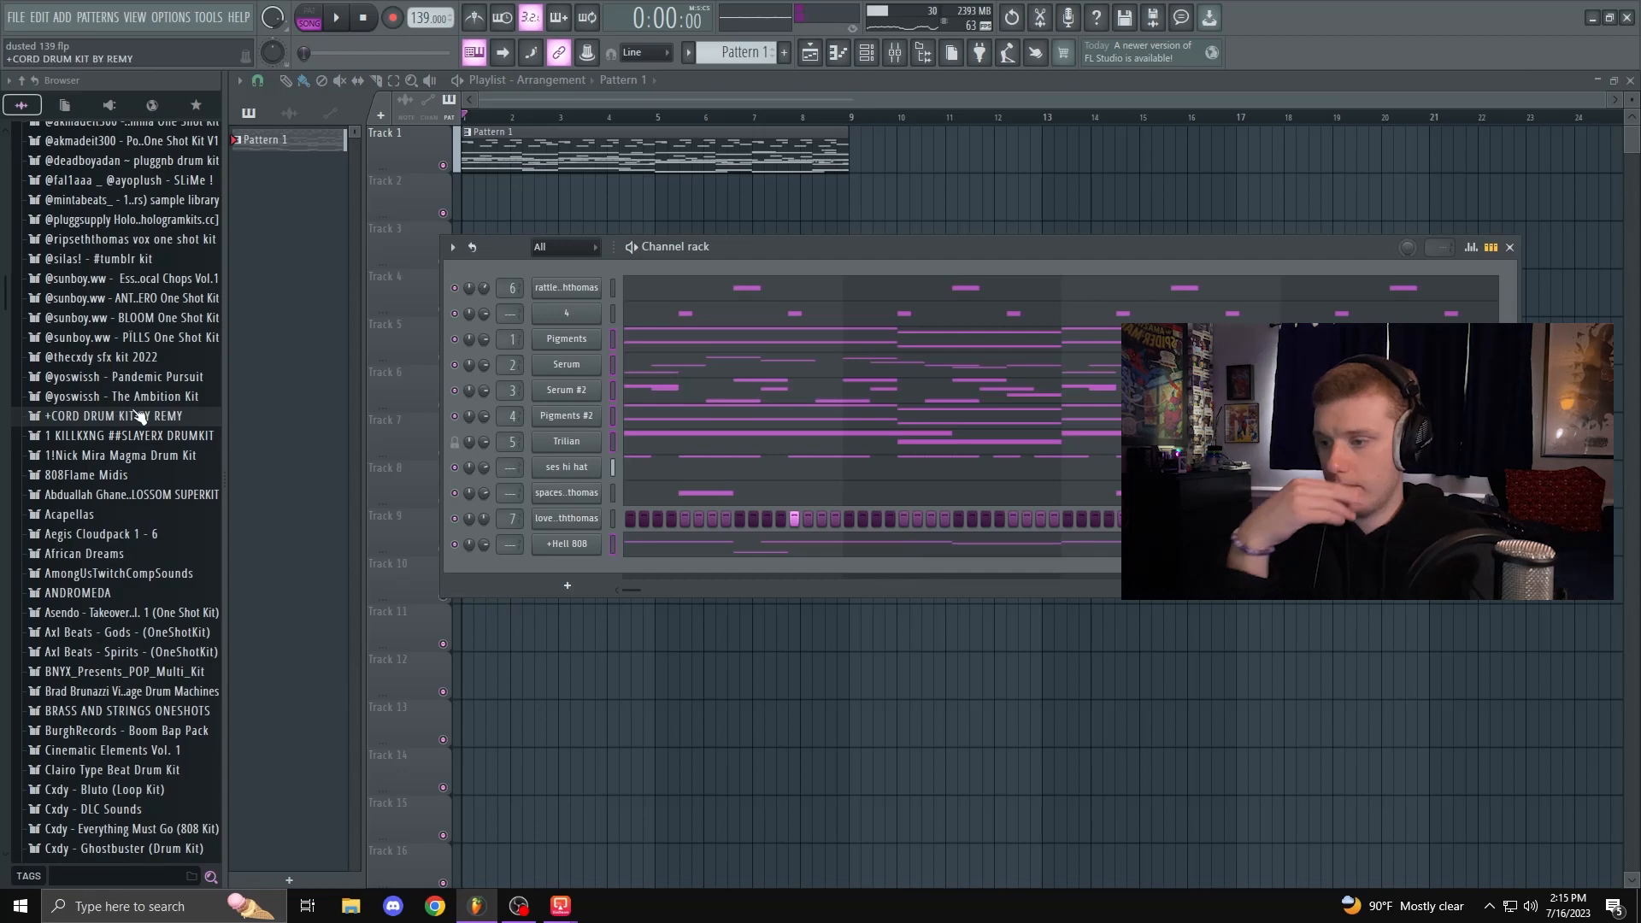
click(140, 417)
scroll(133, 282, up, 2)
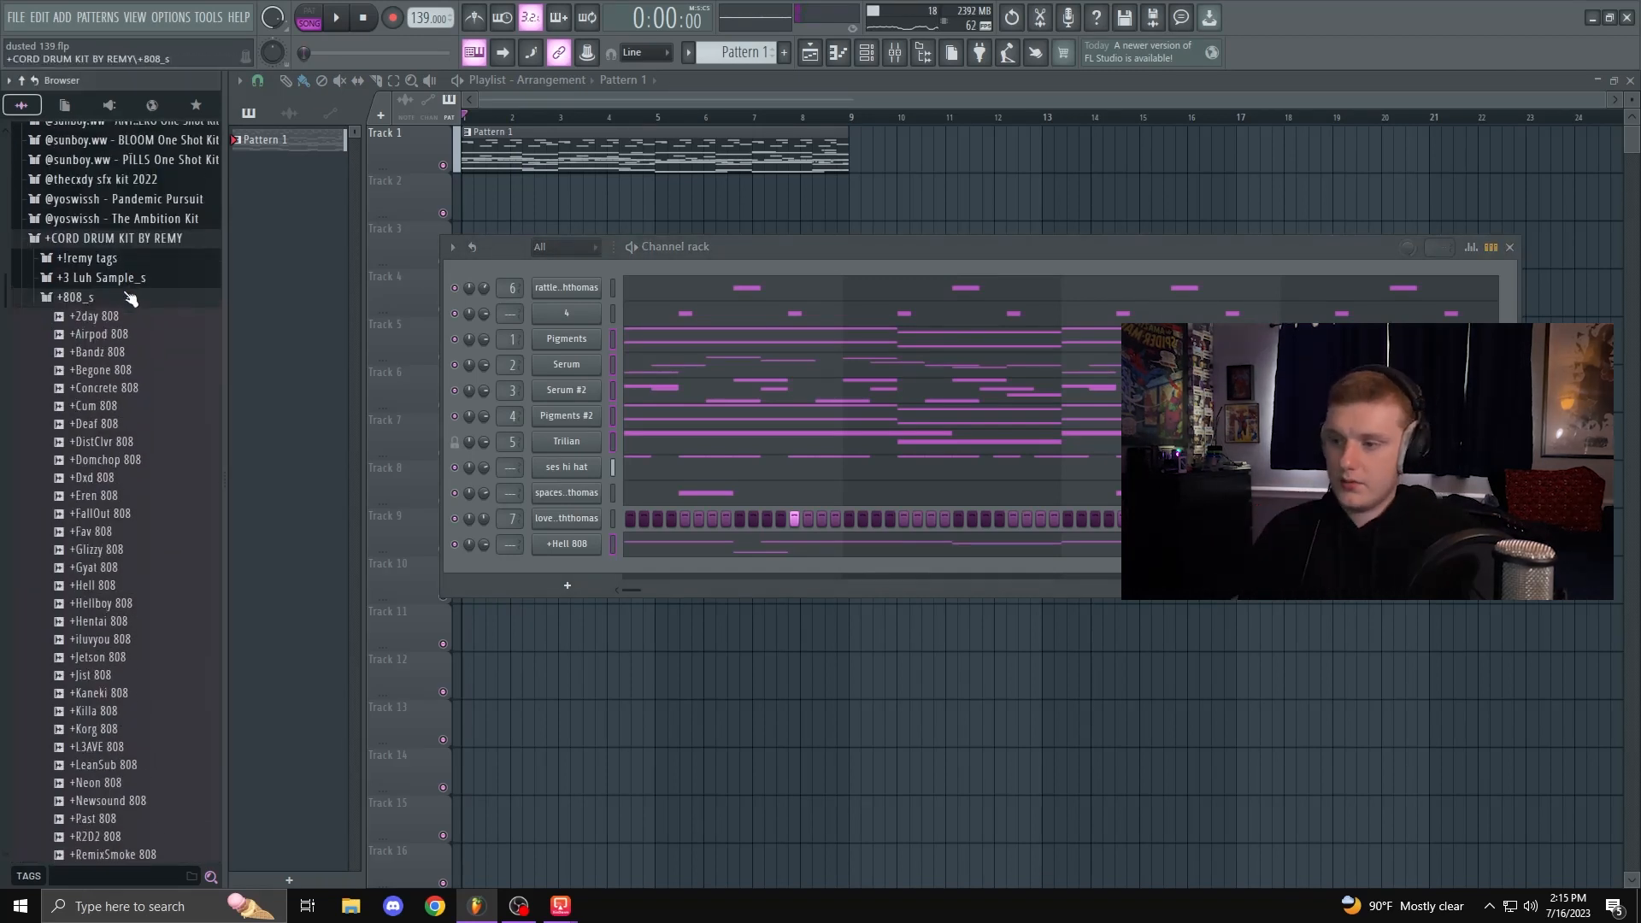
click(128, 297)
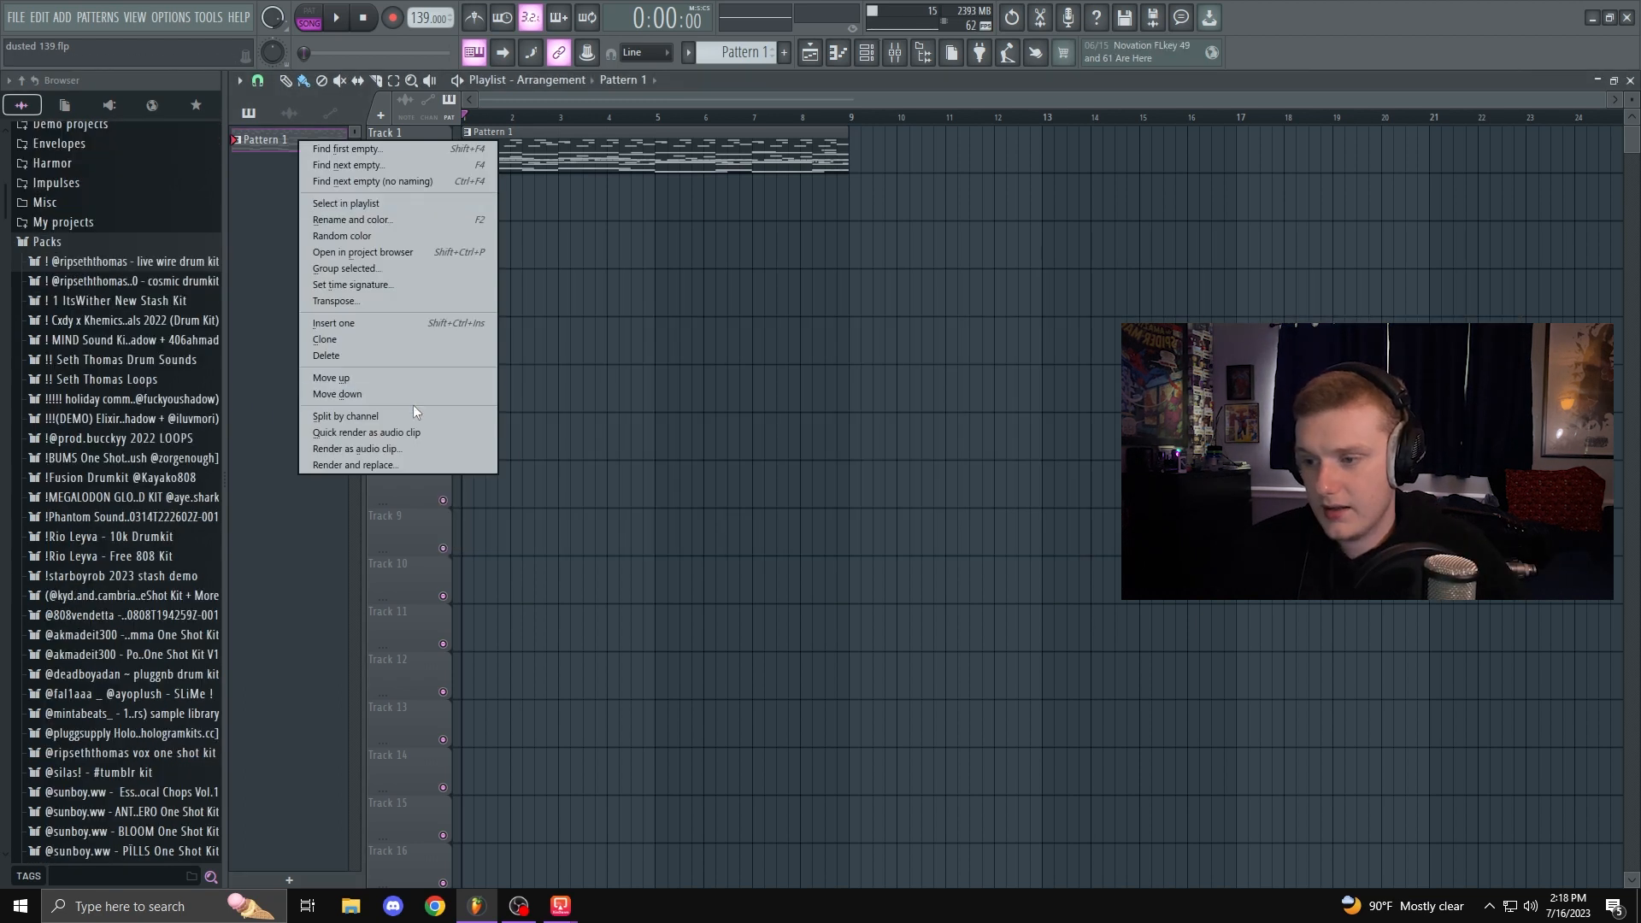
Step: Split Pattern 1 by channel and delete the leftover clip from Track 1 of the playlist
click(411, 406)
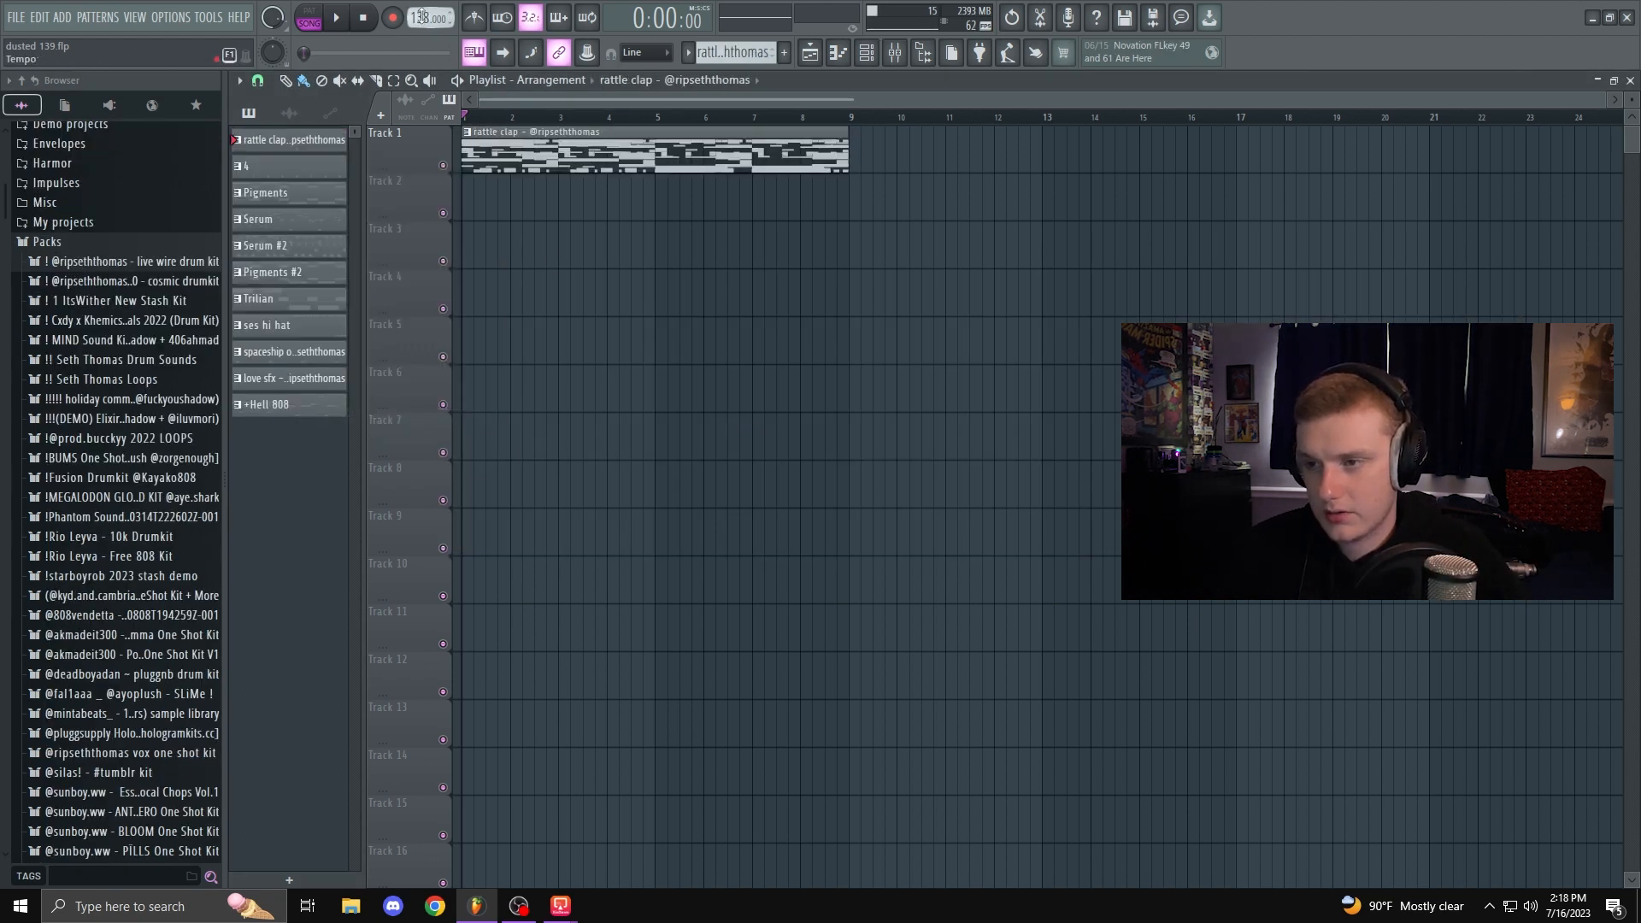
right_click(500, 160)
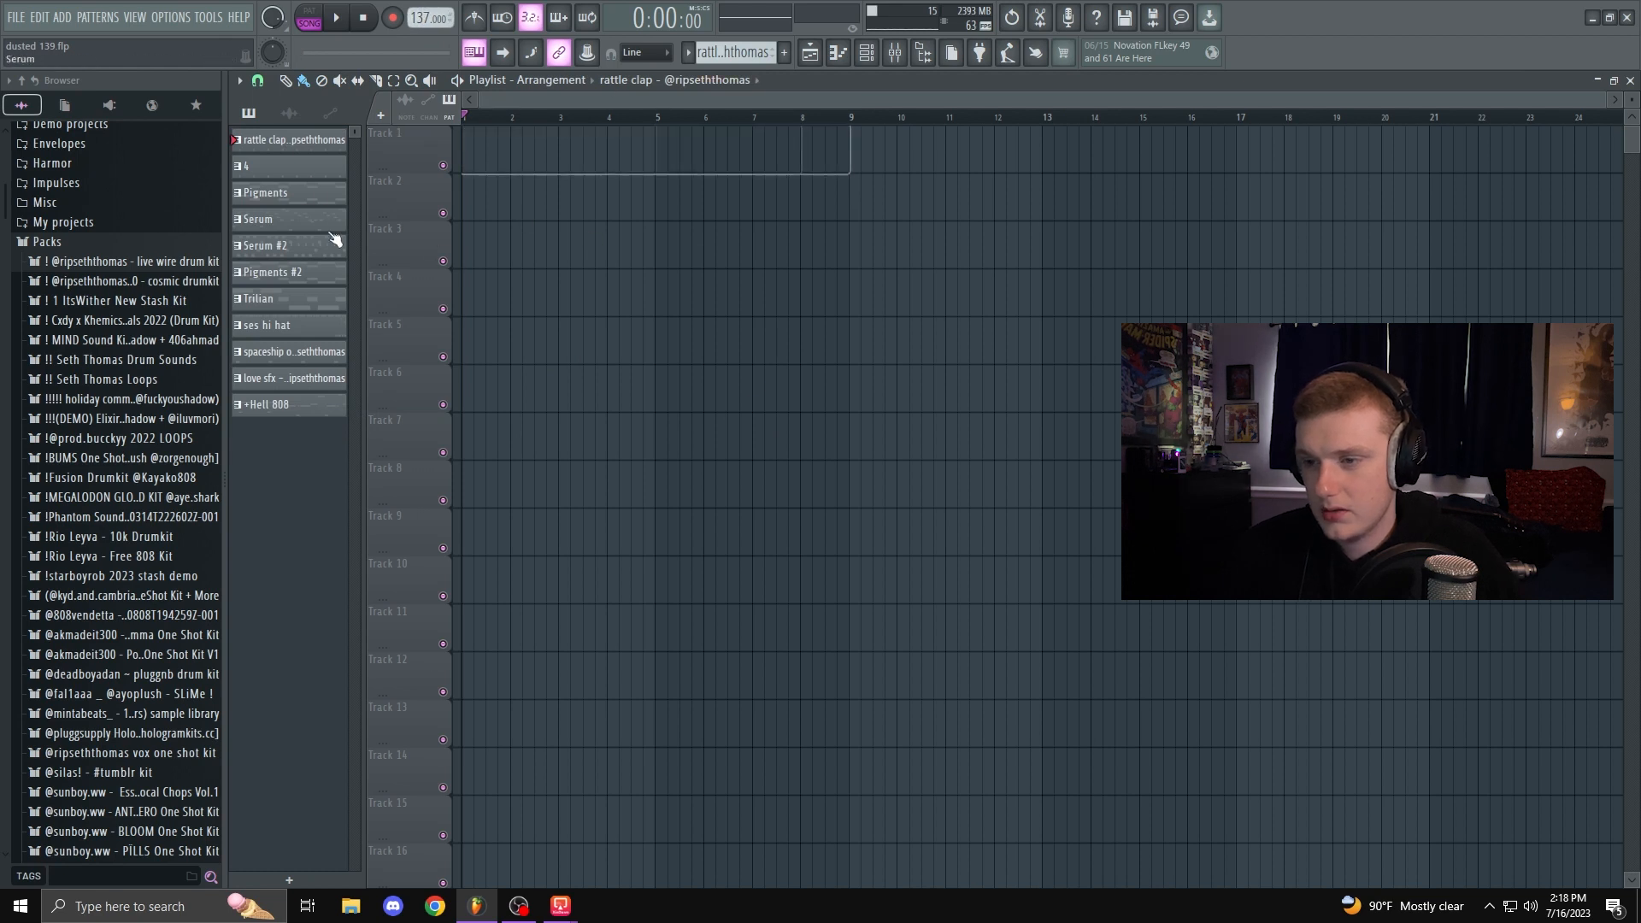
Step: Move the rattle clap pattern below Trilian, and place the patterns from Pigments to +Hell 808 on Tracks 1 to 10 at bar 1
drag(285, 318, 285, 313)
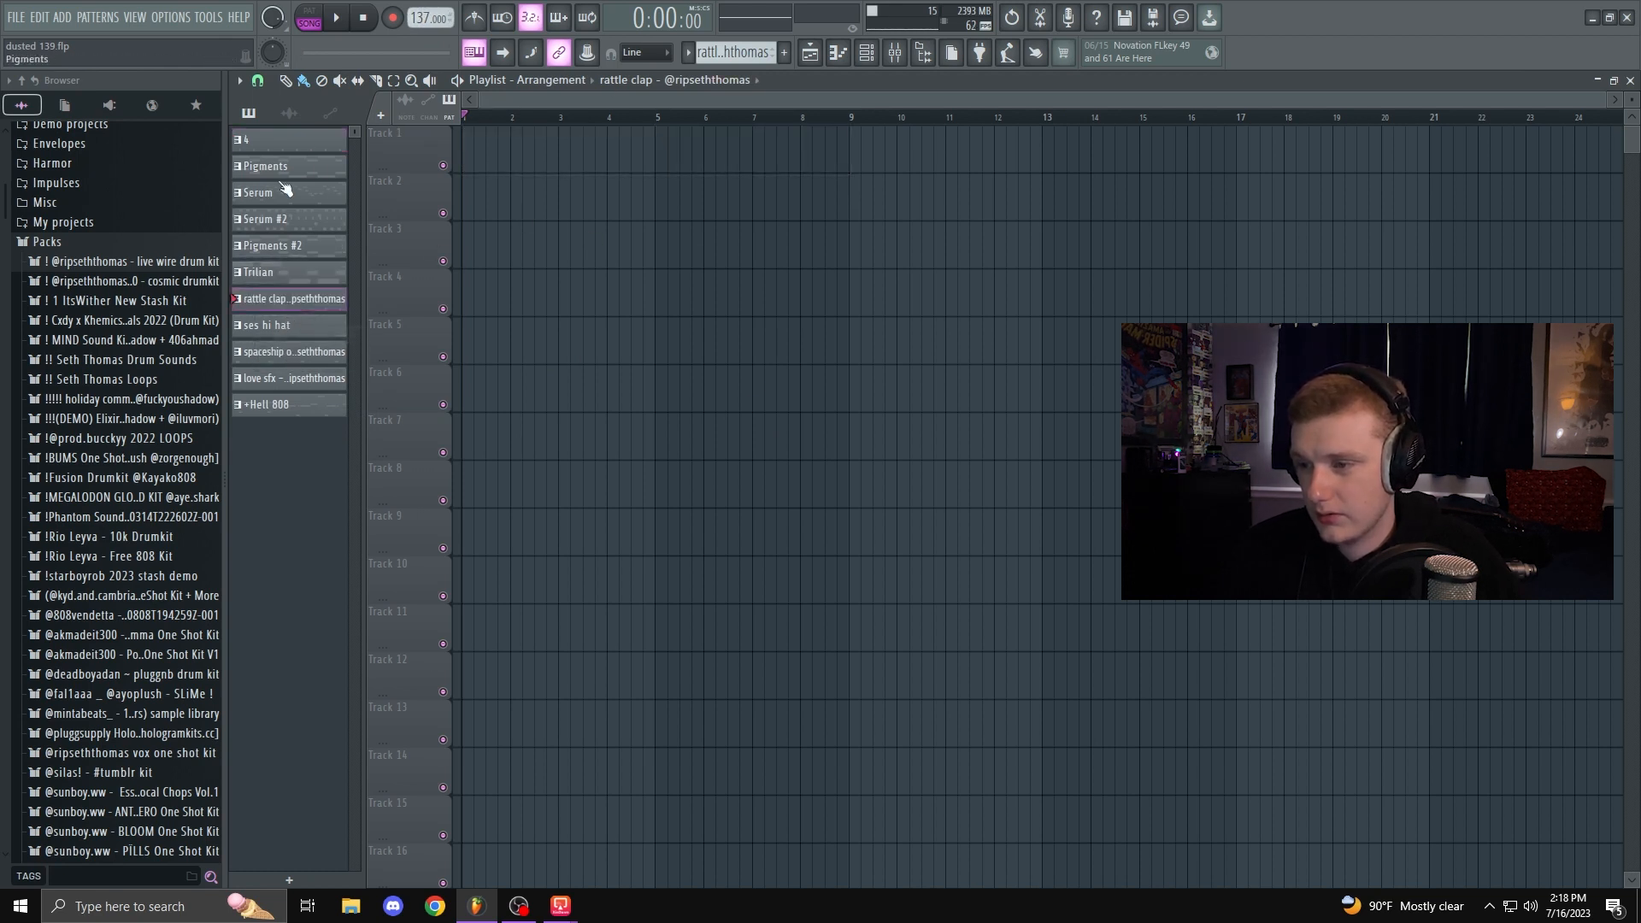
drag(294, 179, 490, 168)
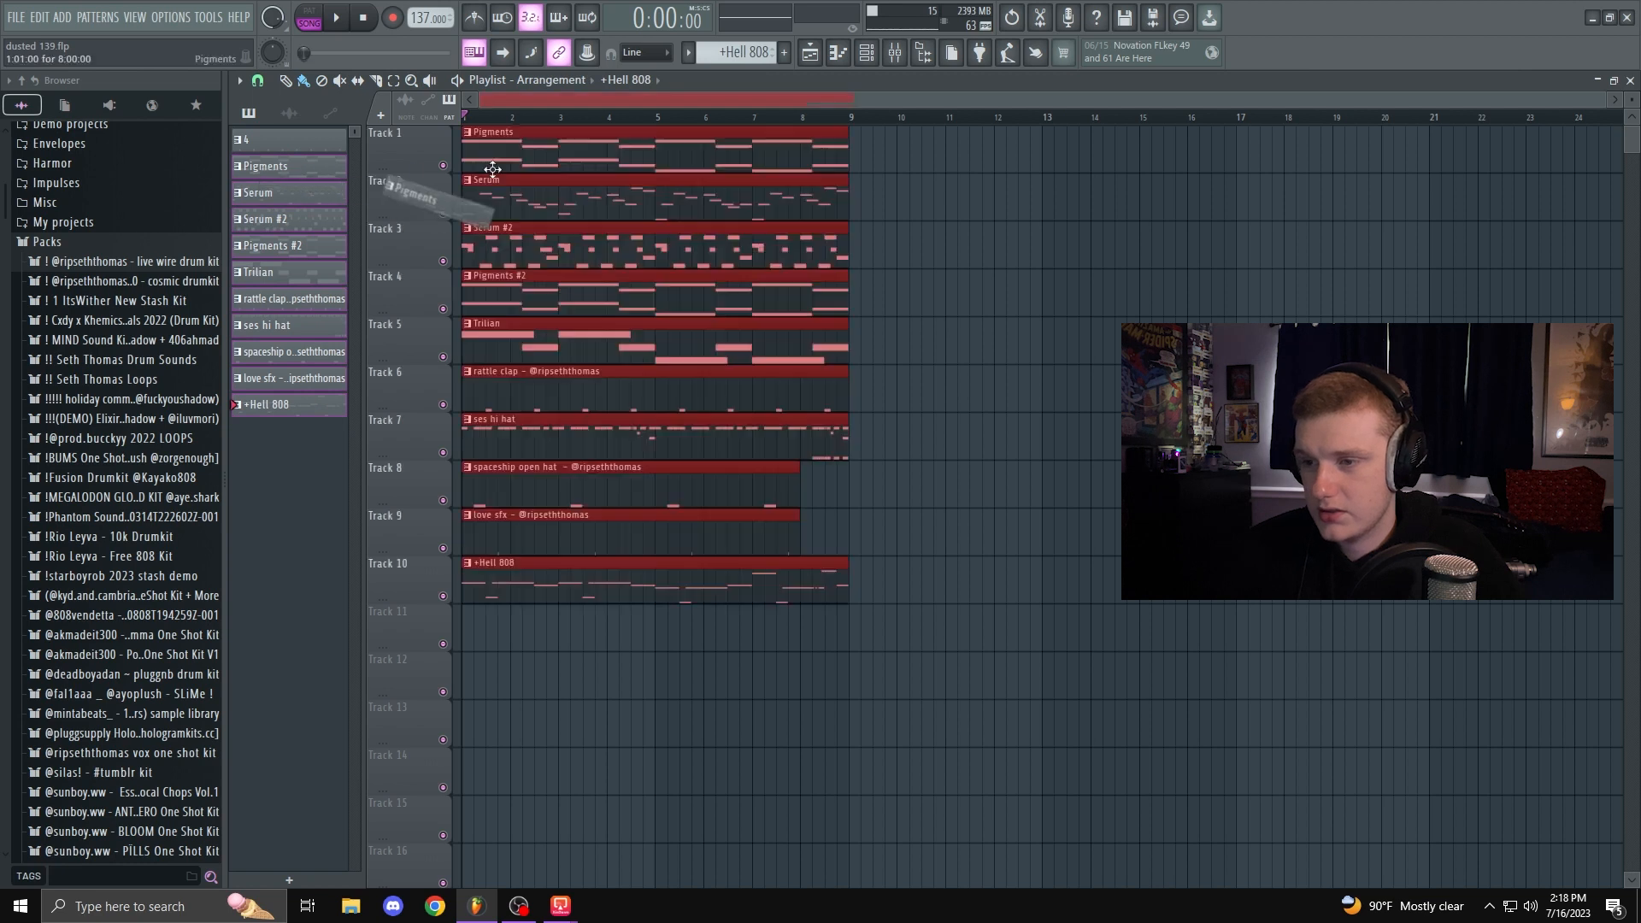
ctrl+click(1030, 421)
Step: Extend the spaceship open hat and love sfx clips on Tracks 8 and 9 to the start of bar 9
drag(855, 542, 795, 487)
click(808, 493)
right_click(820, 495)
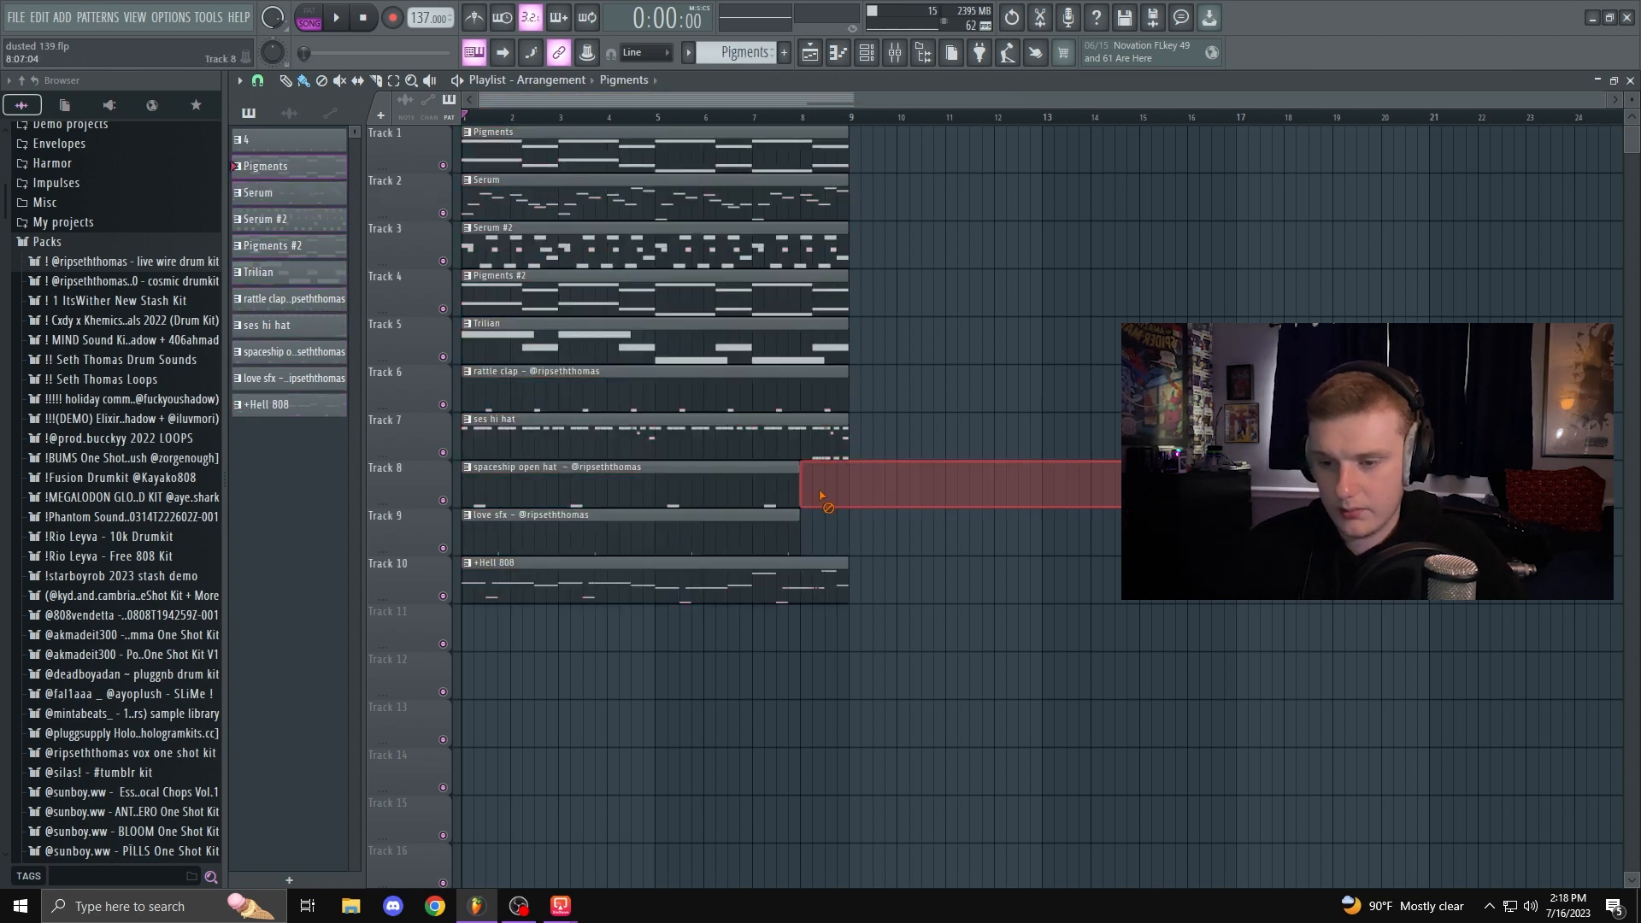
drag(818, 554, 793, 489)
drag(798, 493, 831, 487)
click(855, 501)
right_click(859, 509)
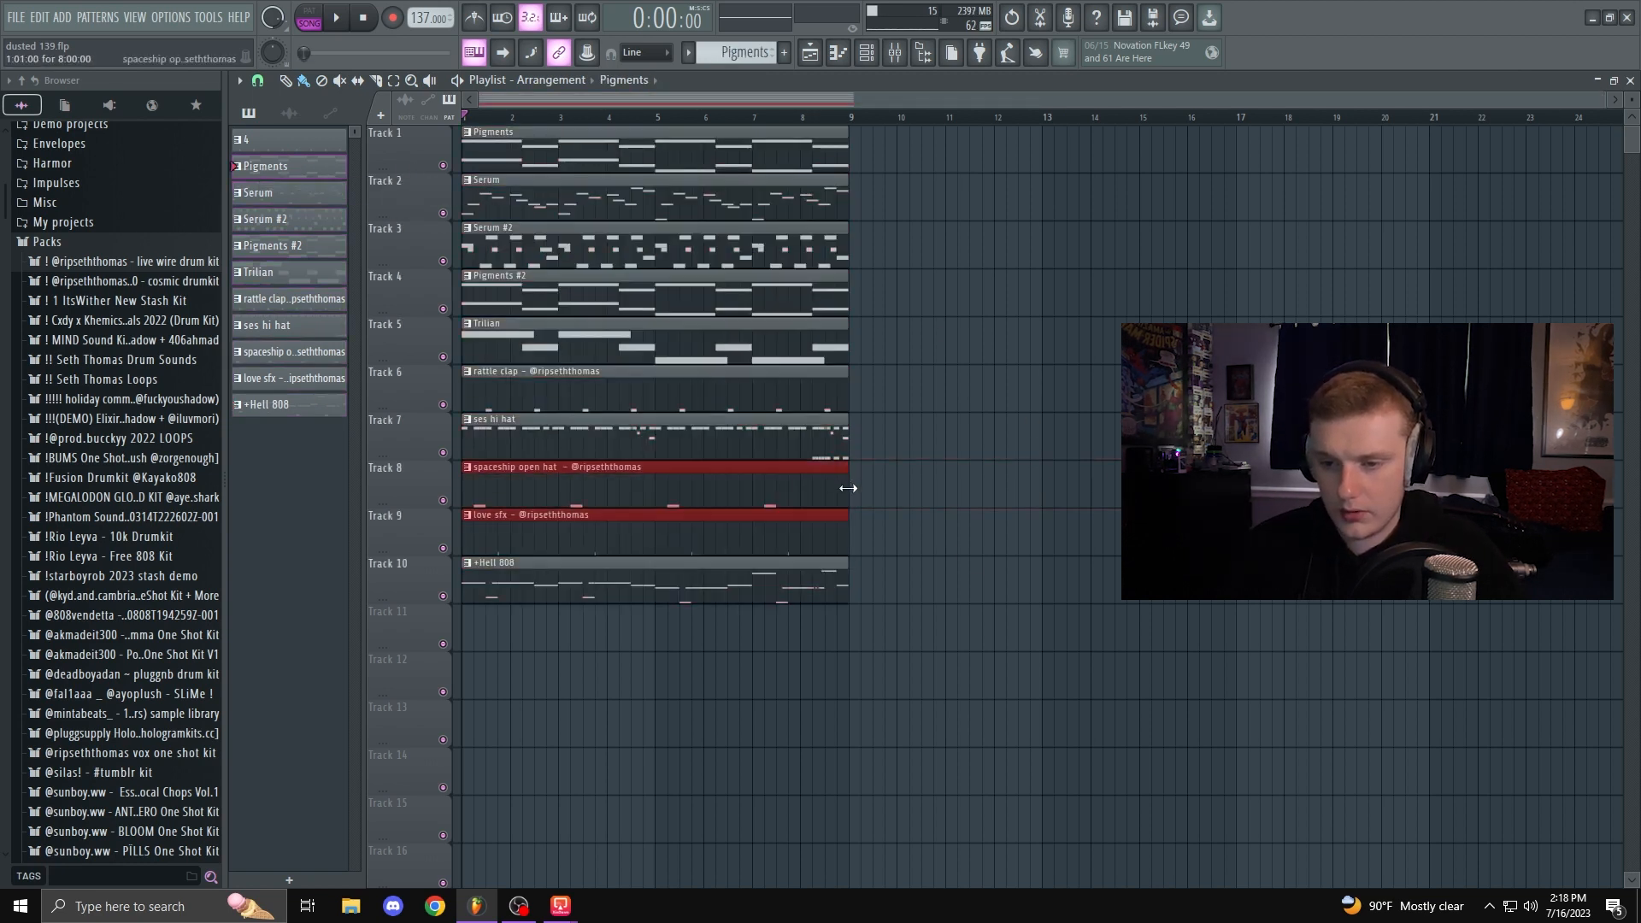
click(966, 571)
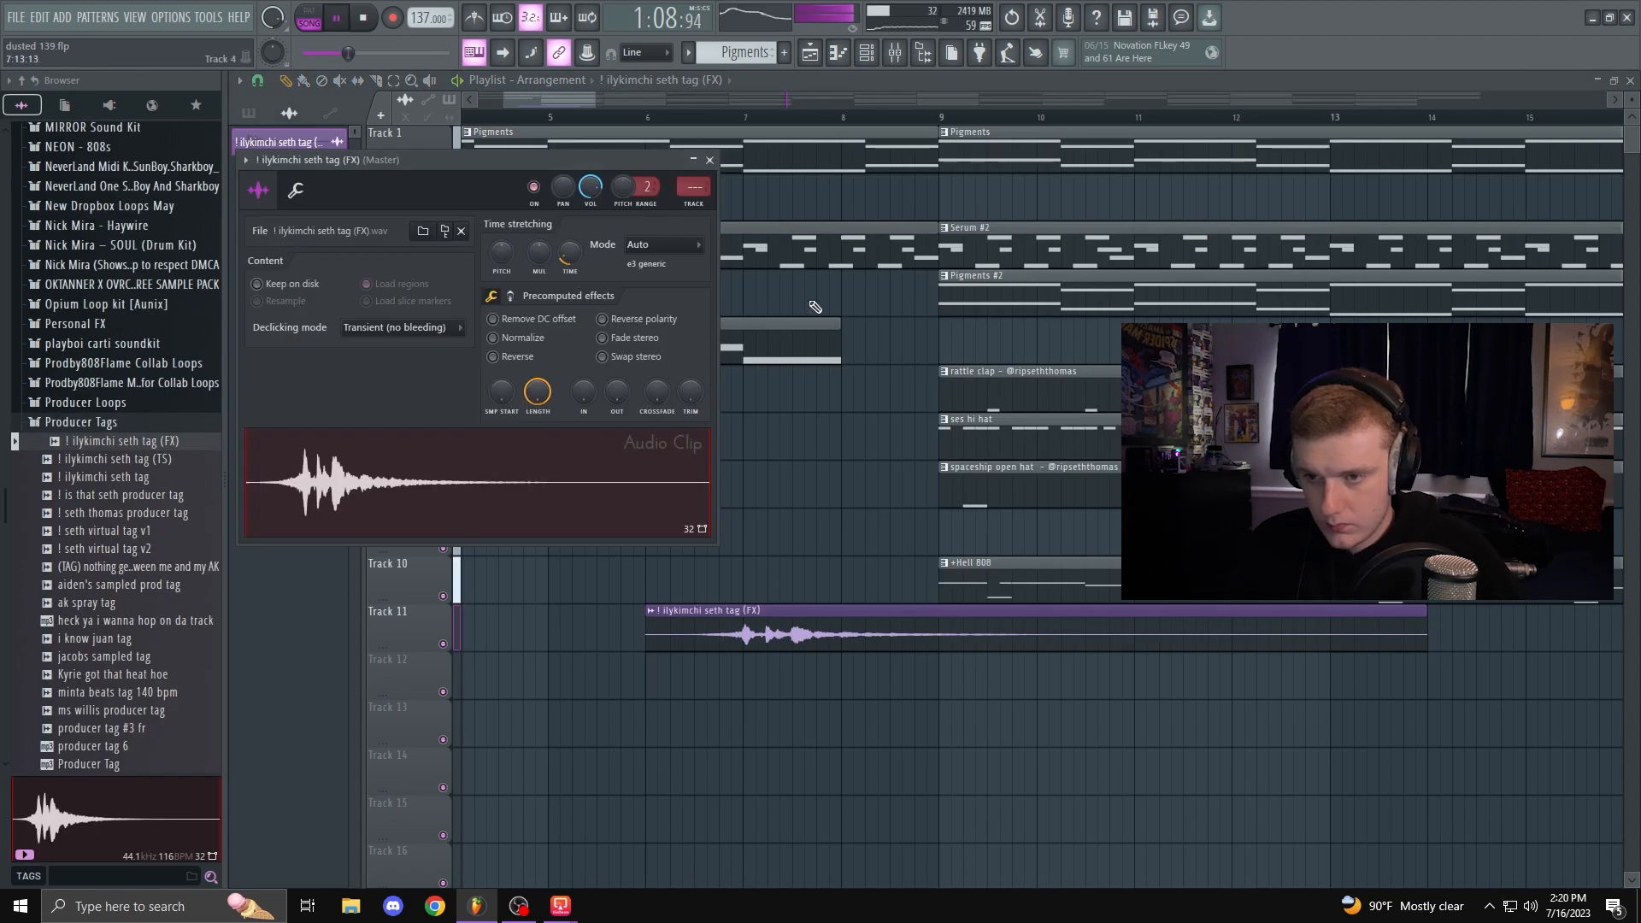
Step: Route the producer tag audio clip to mixer track 8 and lower that track's fader to about -5.2 dB
click(697, 205)
drag(605, 528, 605, 578)
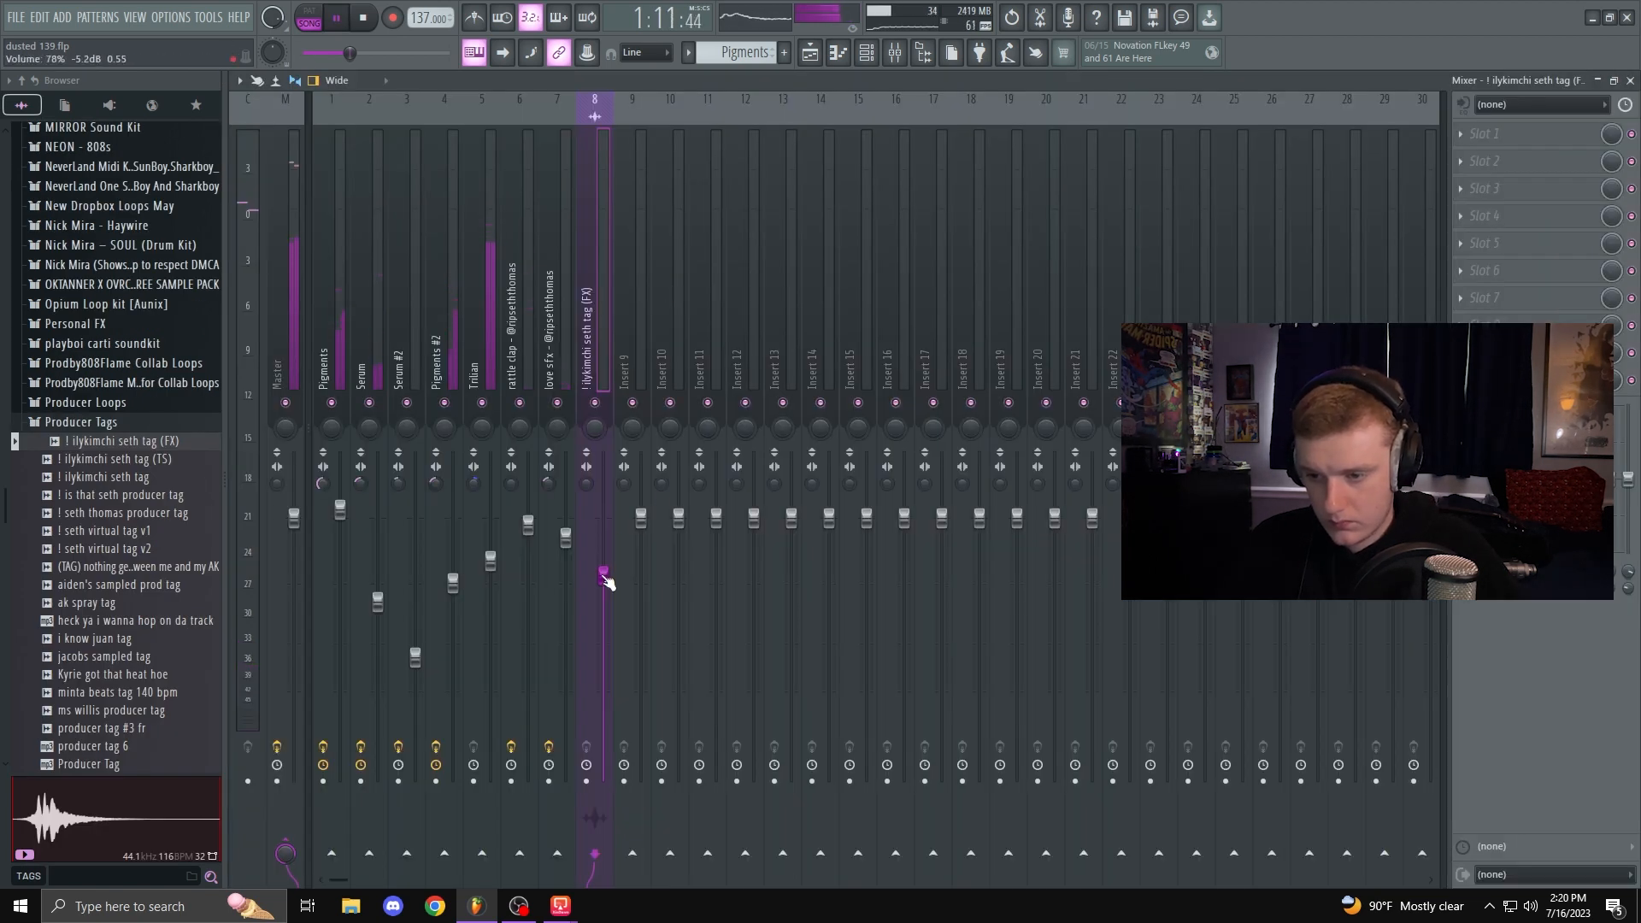
Step: Return to the playlist and listen to the producer tag leading into the drums at bar 9
click(814, 55)
key(space)
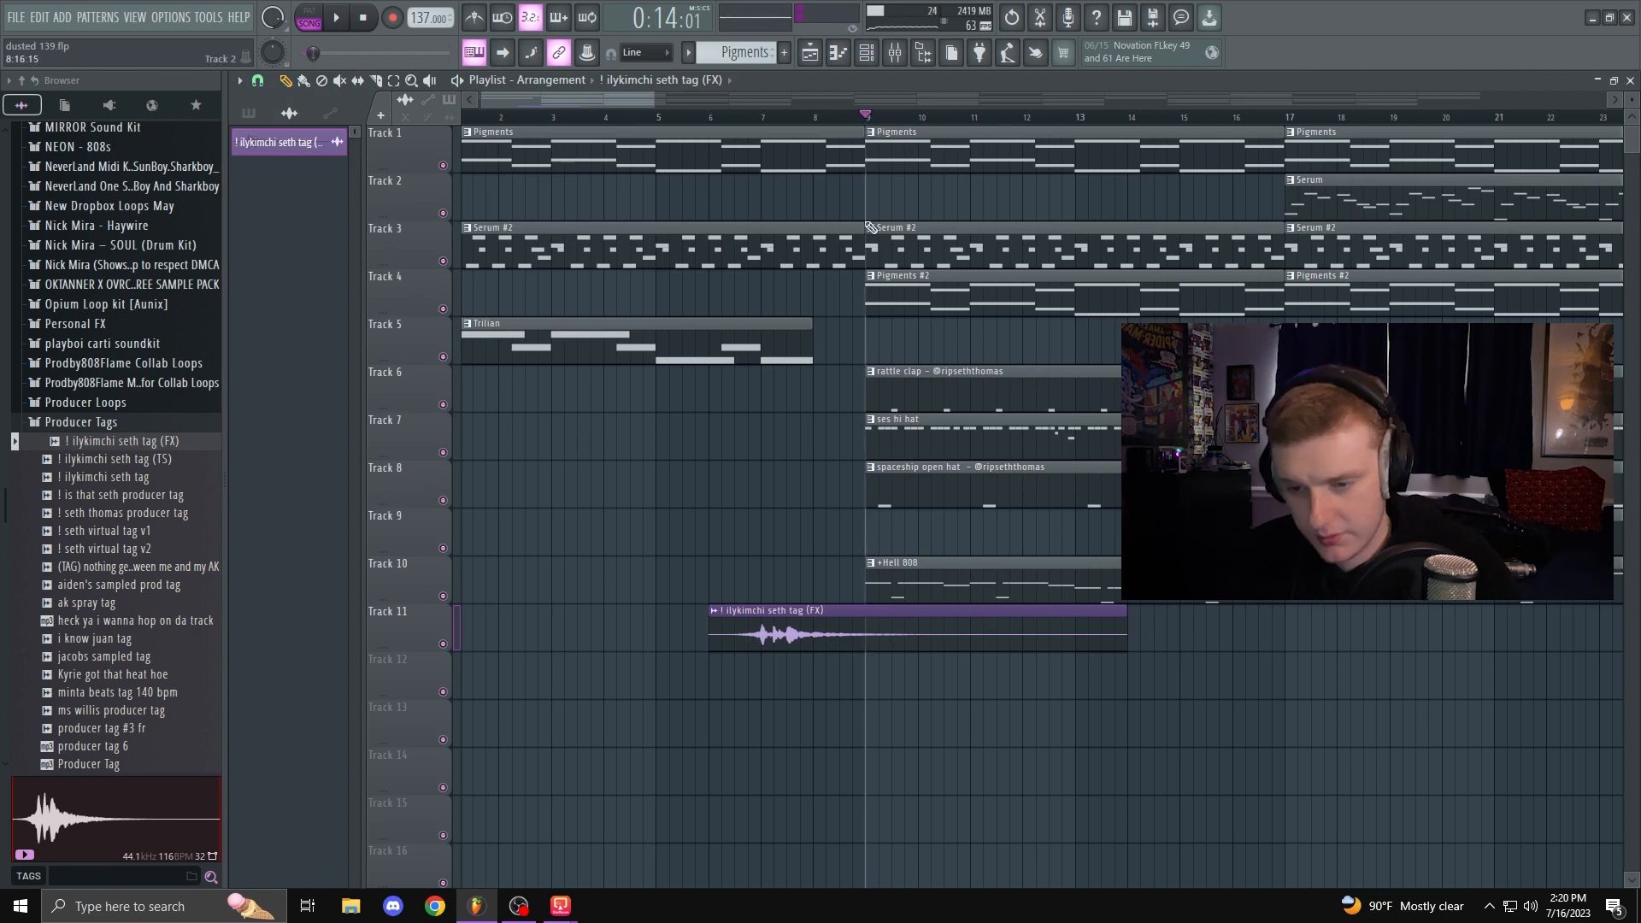
key(space)
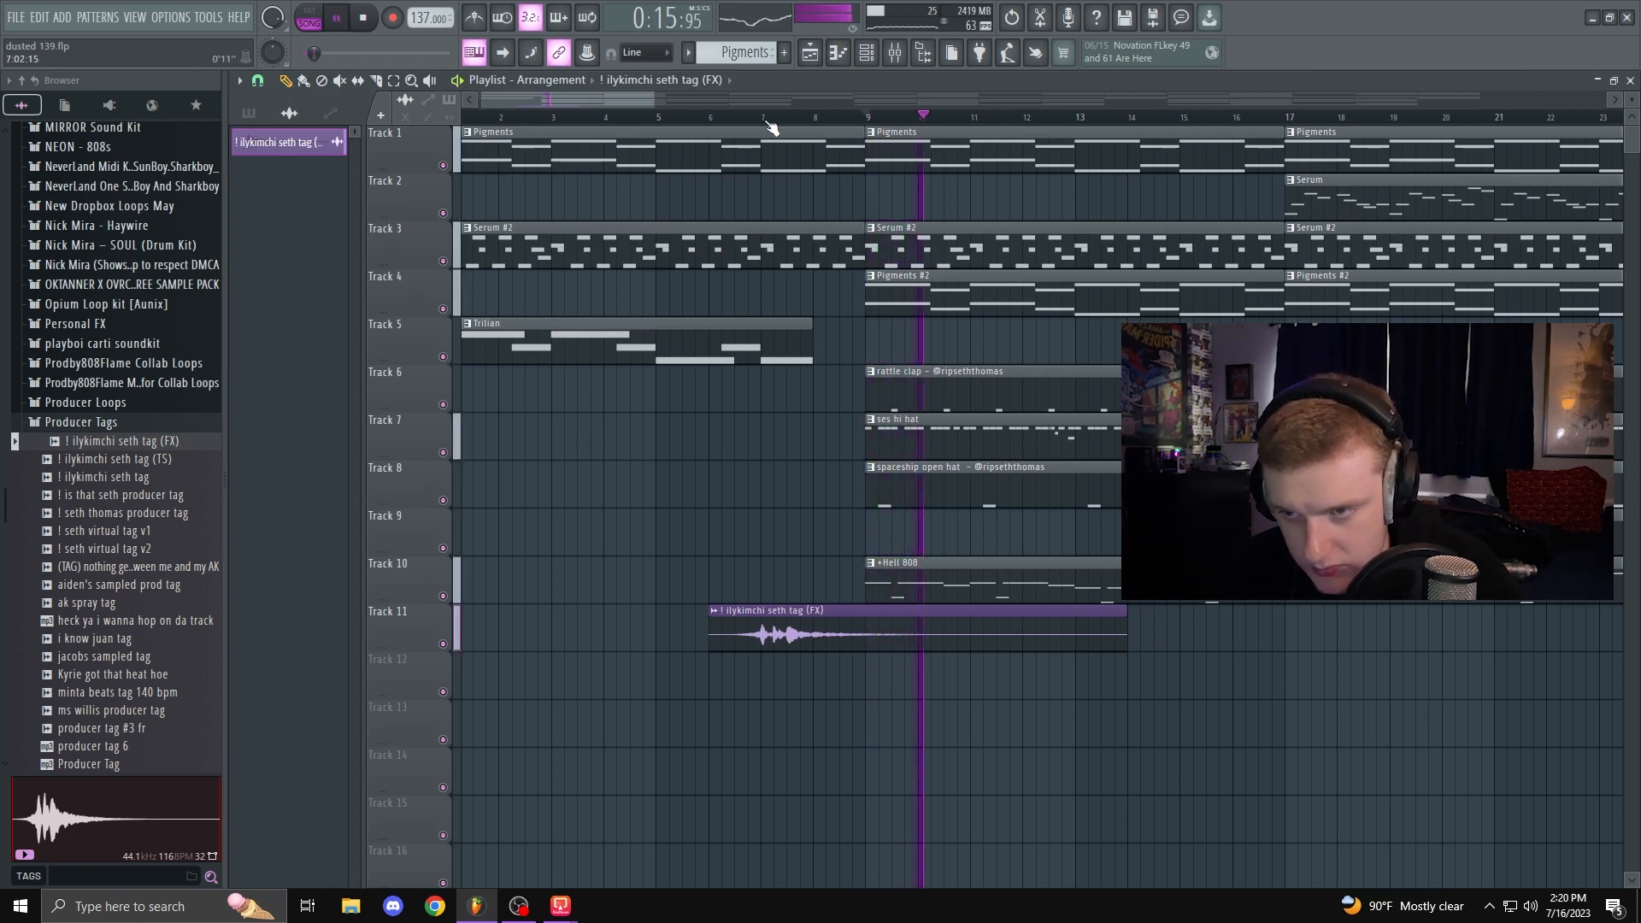
key(space)
Step: Show the channel rack over the mixer and filter it to the Unsorted channels
key(F9)
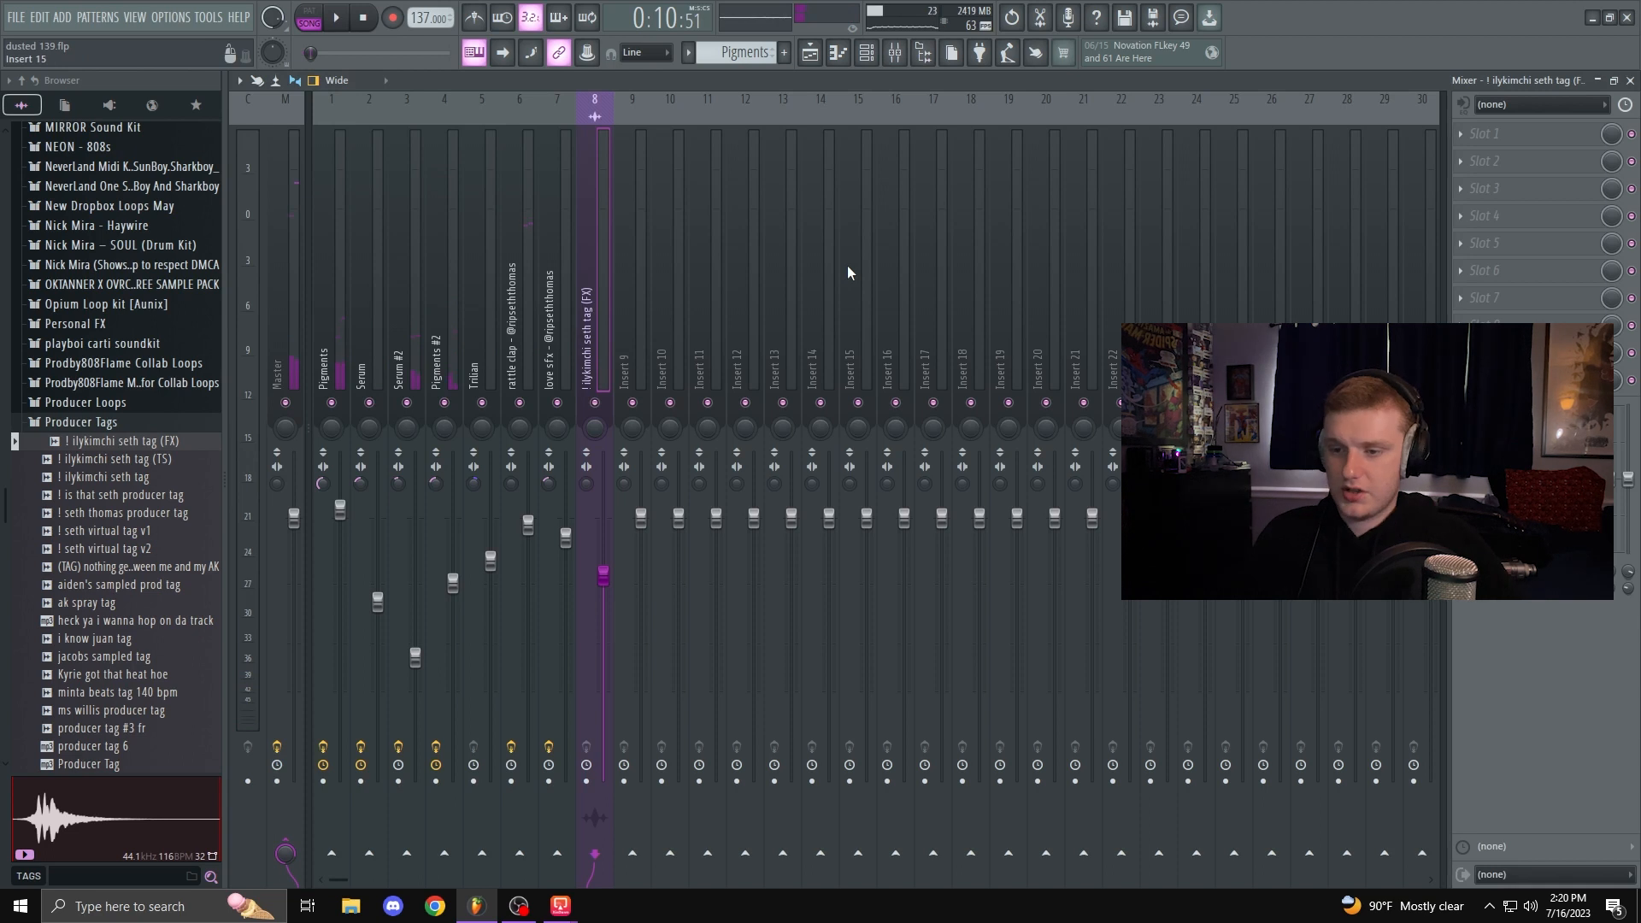
click(866, 52)
click(565, 247)
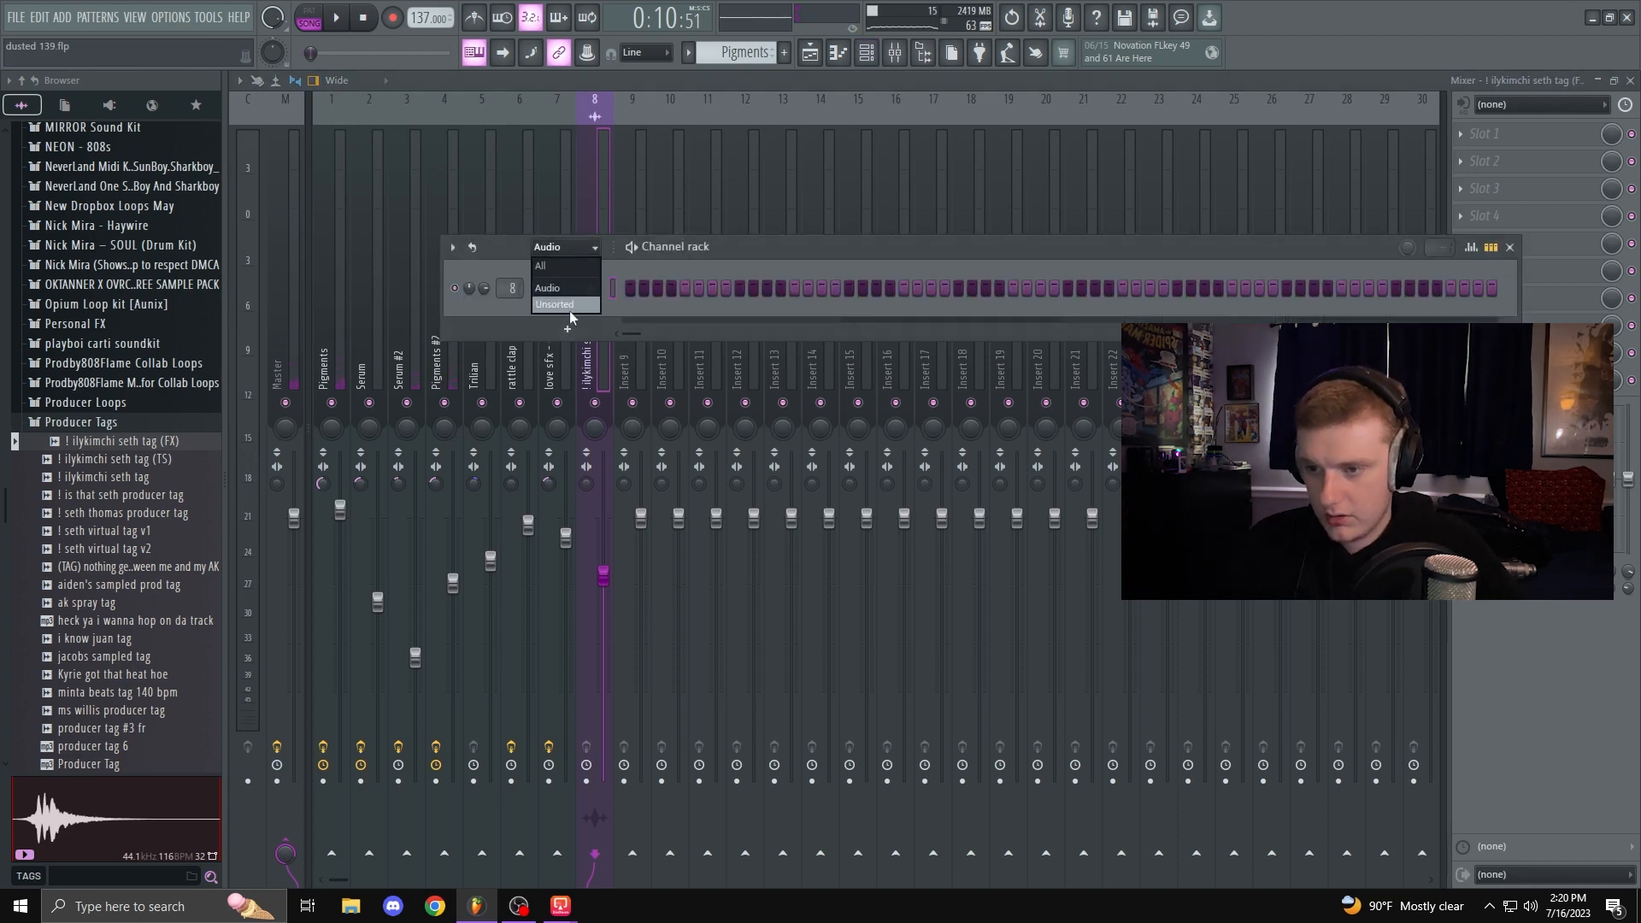
click(569, 306)
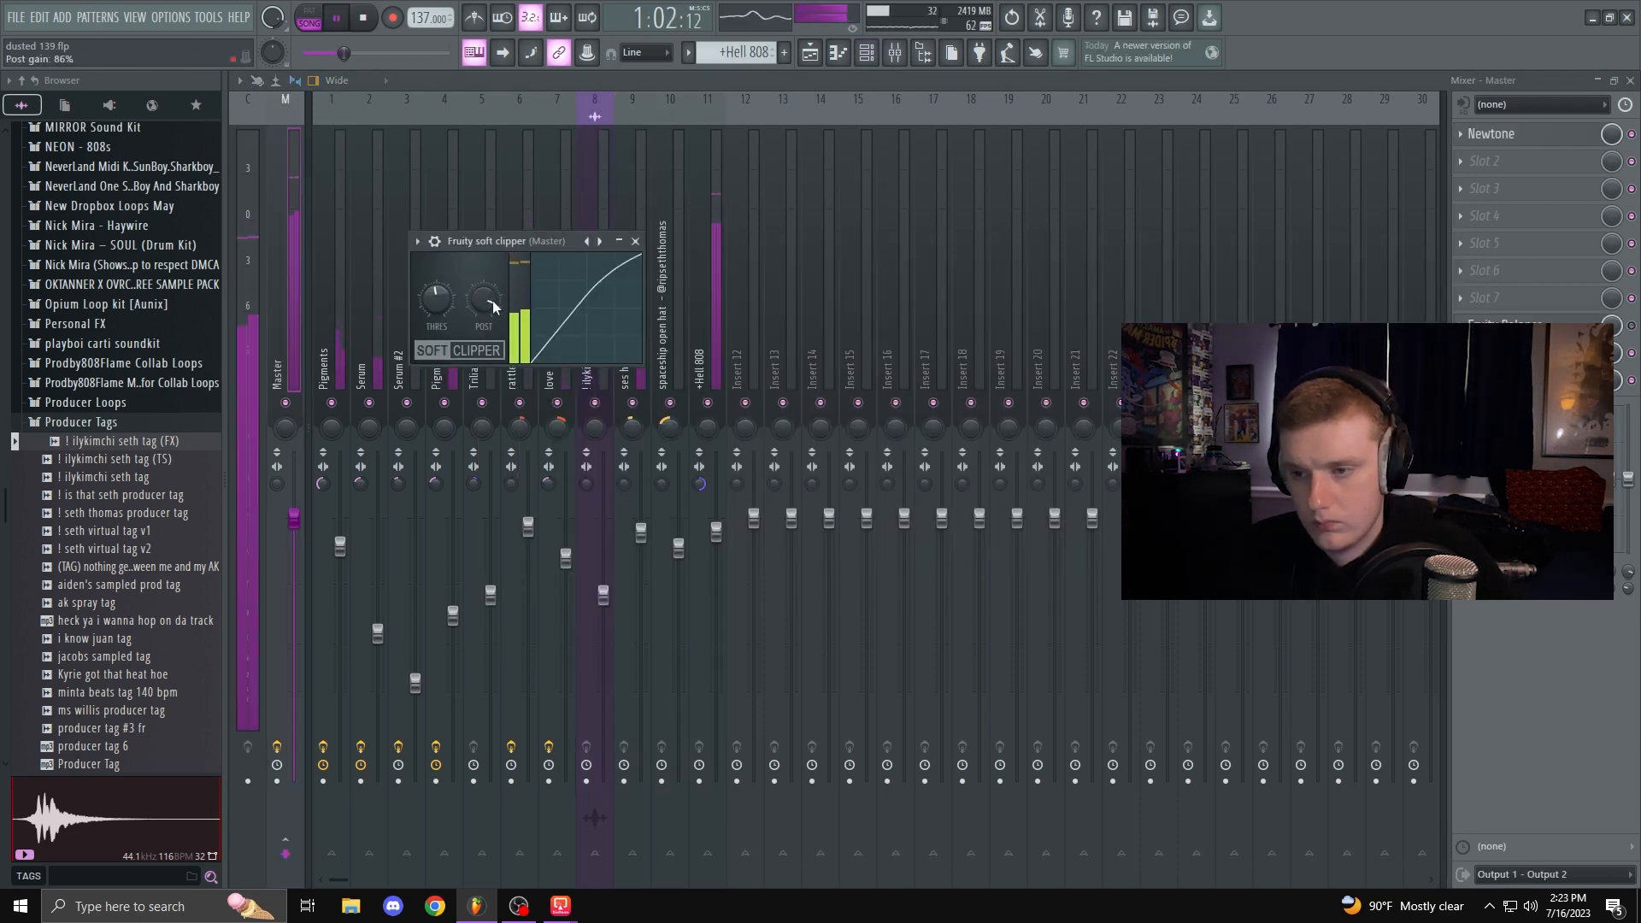
Step: Stop playback, close the soft clipper, and view the whole arrangement in the playlist with the playhead at the start
key(space)
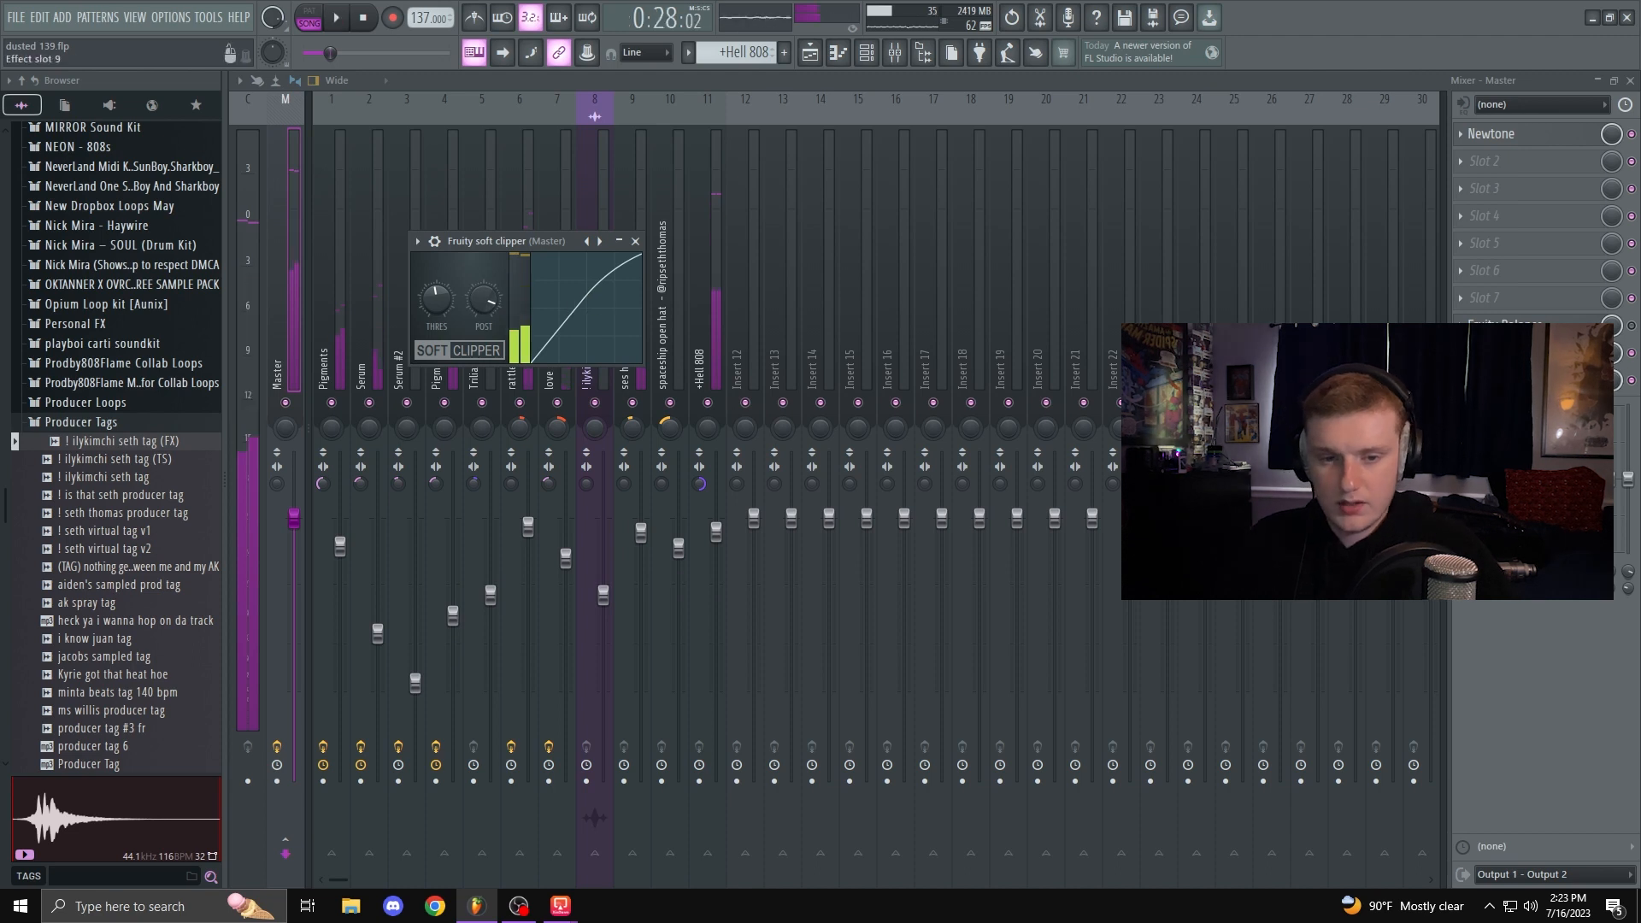
key(Escape)
key(F5)
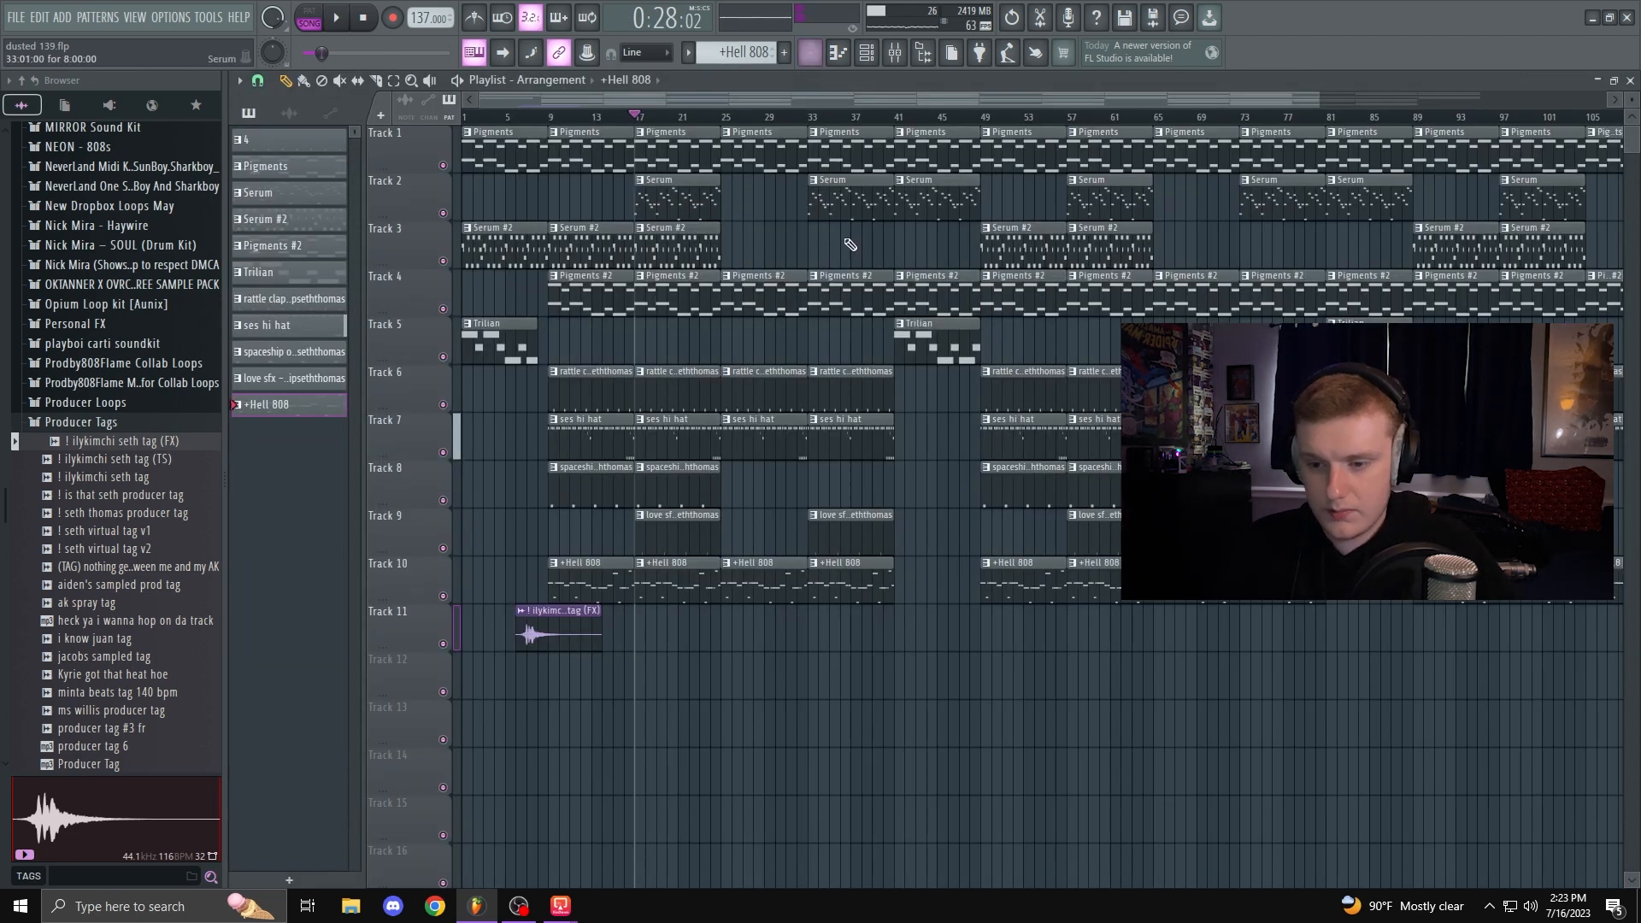
scroll(446, 620, up, 4)
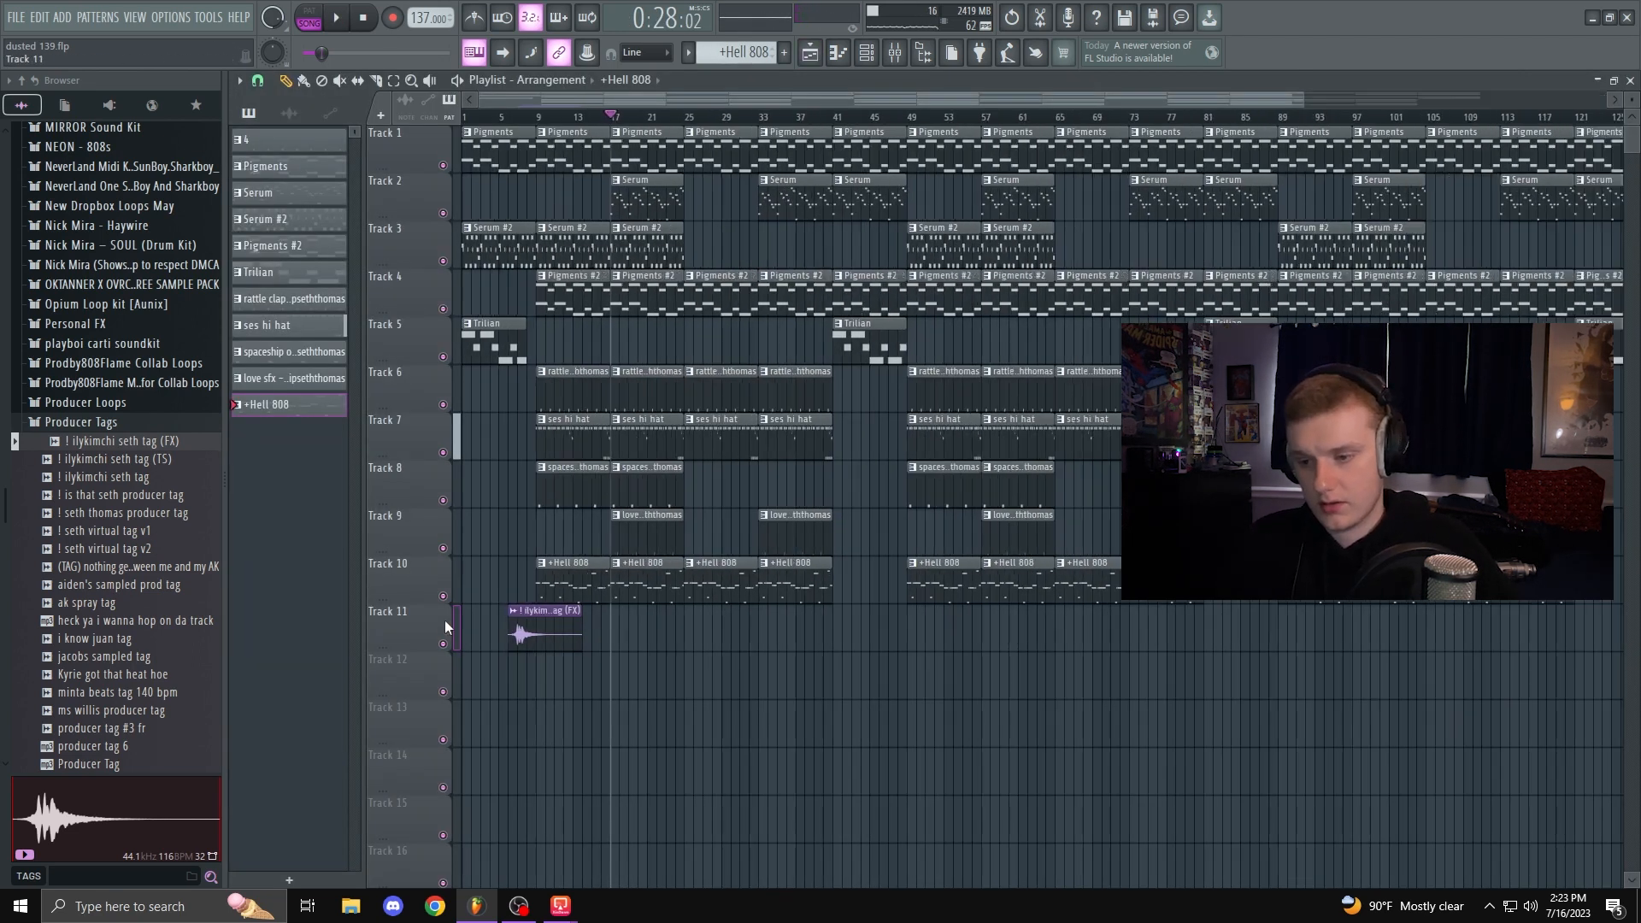
drag(504, 117, 462, 117)
scroll(657, 459, down, 3)
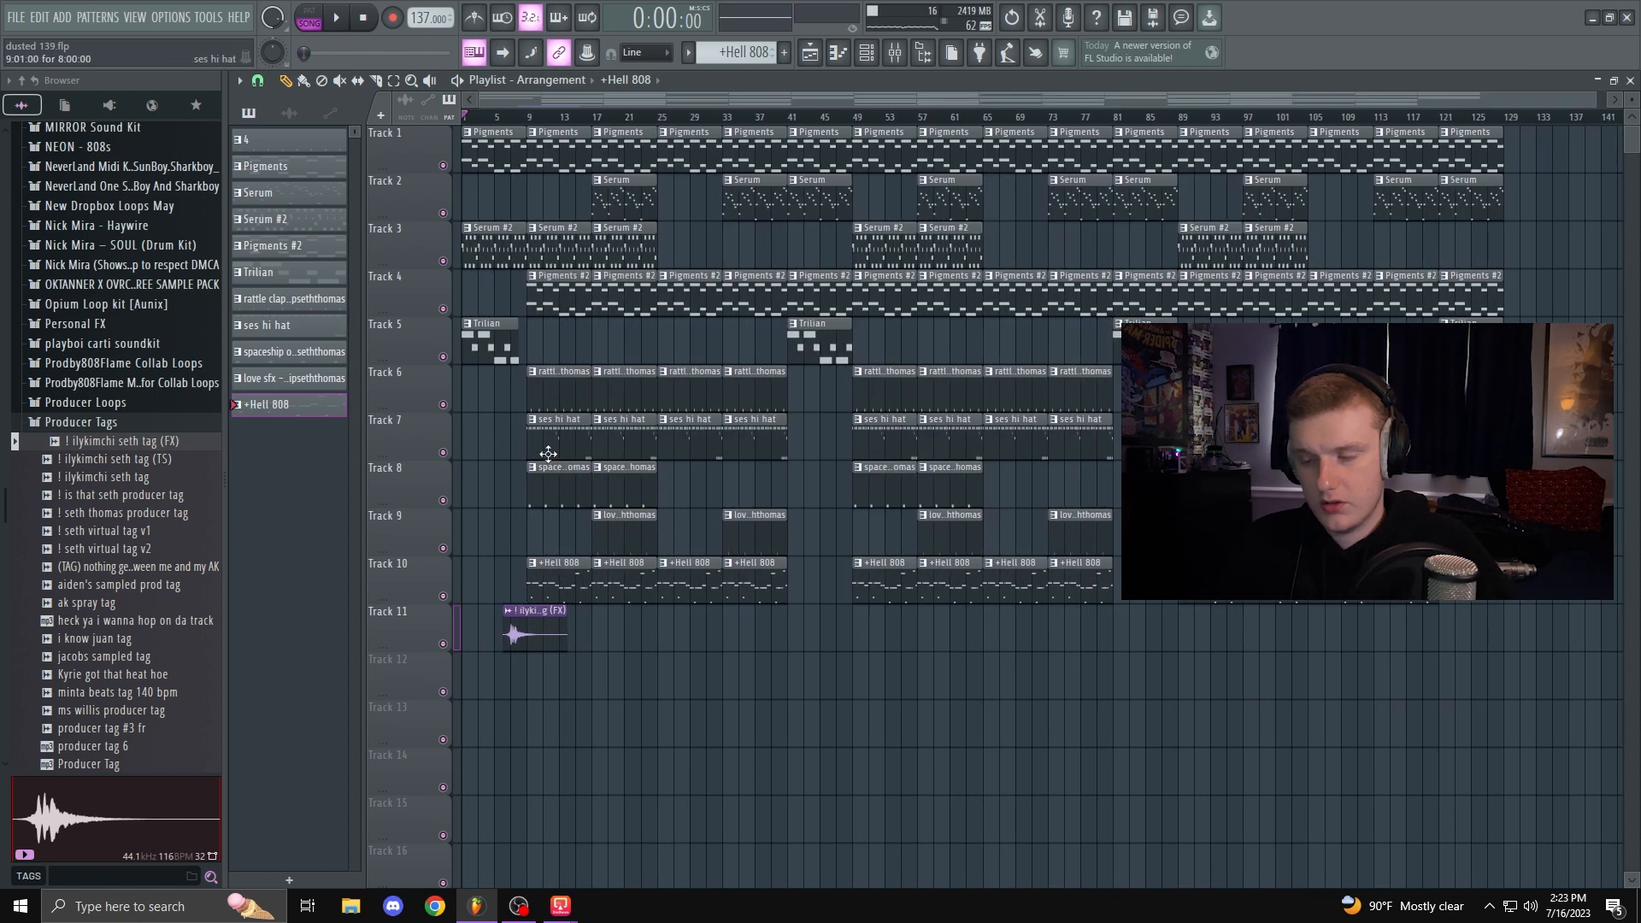
Step: Examine the Fruity soft clipper on the Master track and look over the arrangement in the playlist
click(896, 54)
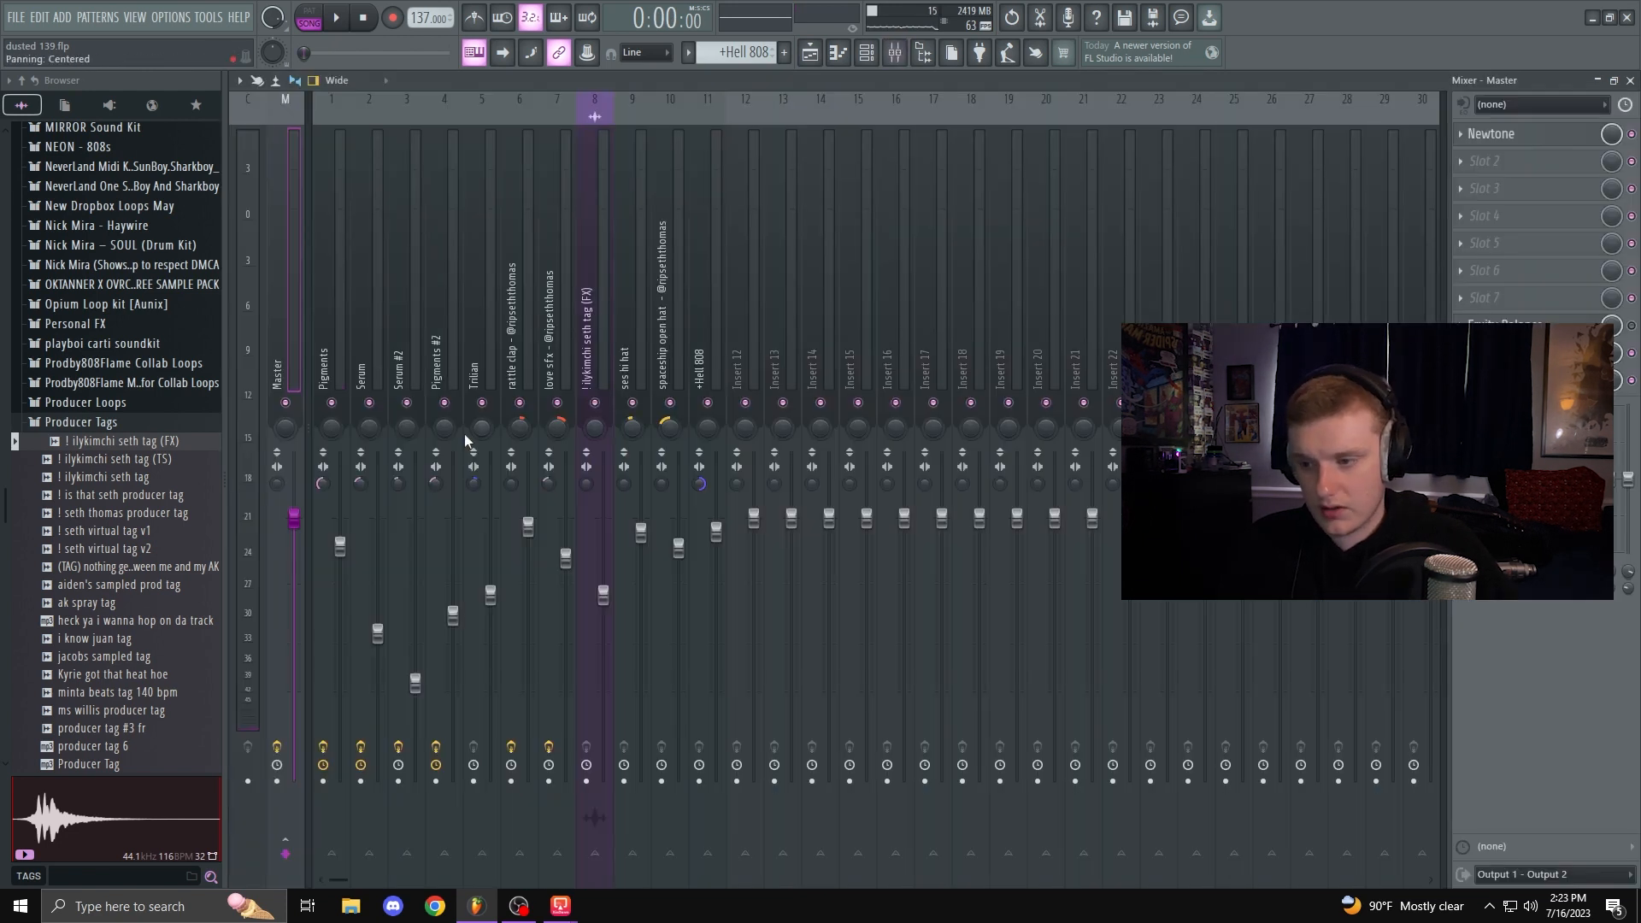
click(1505, 352)
click(1505, 352)
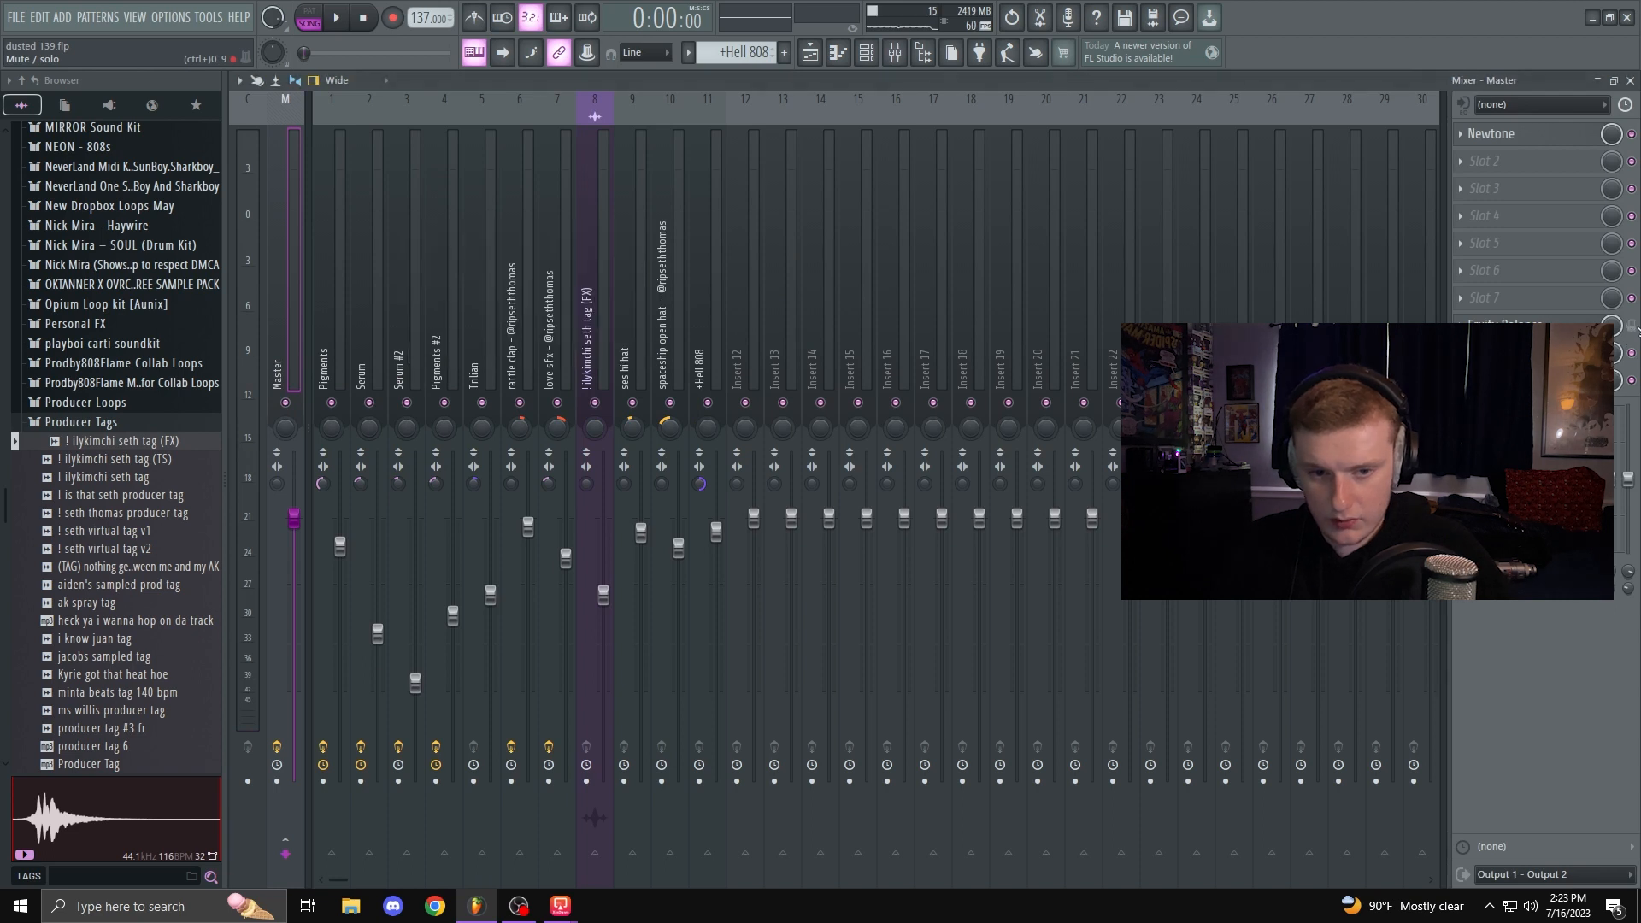
click(1504, 352)
click(816, 55)
click(811, 54)
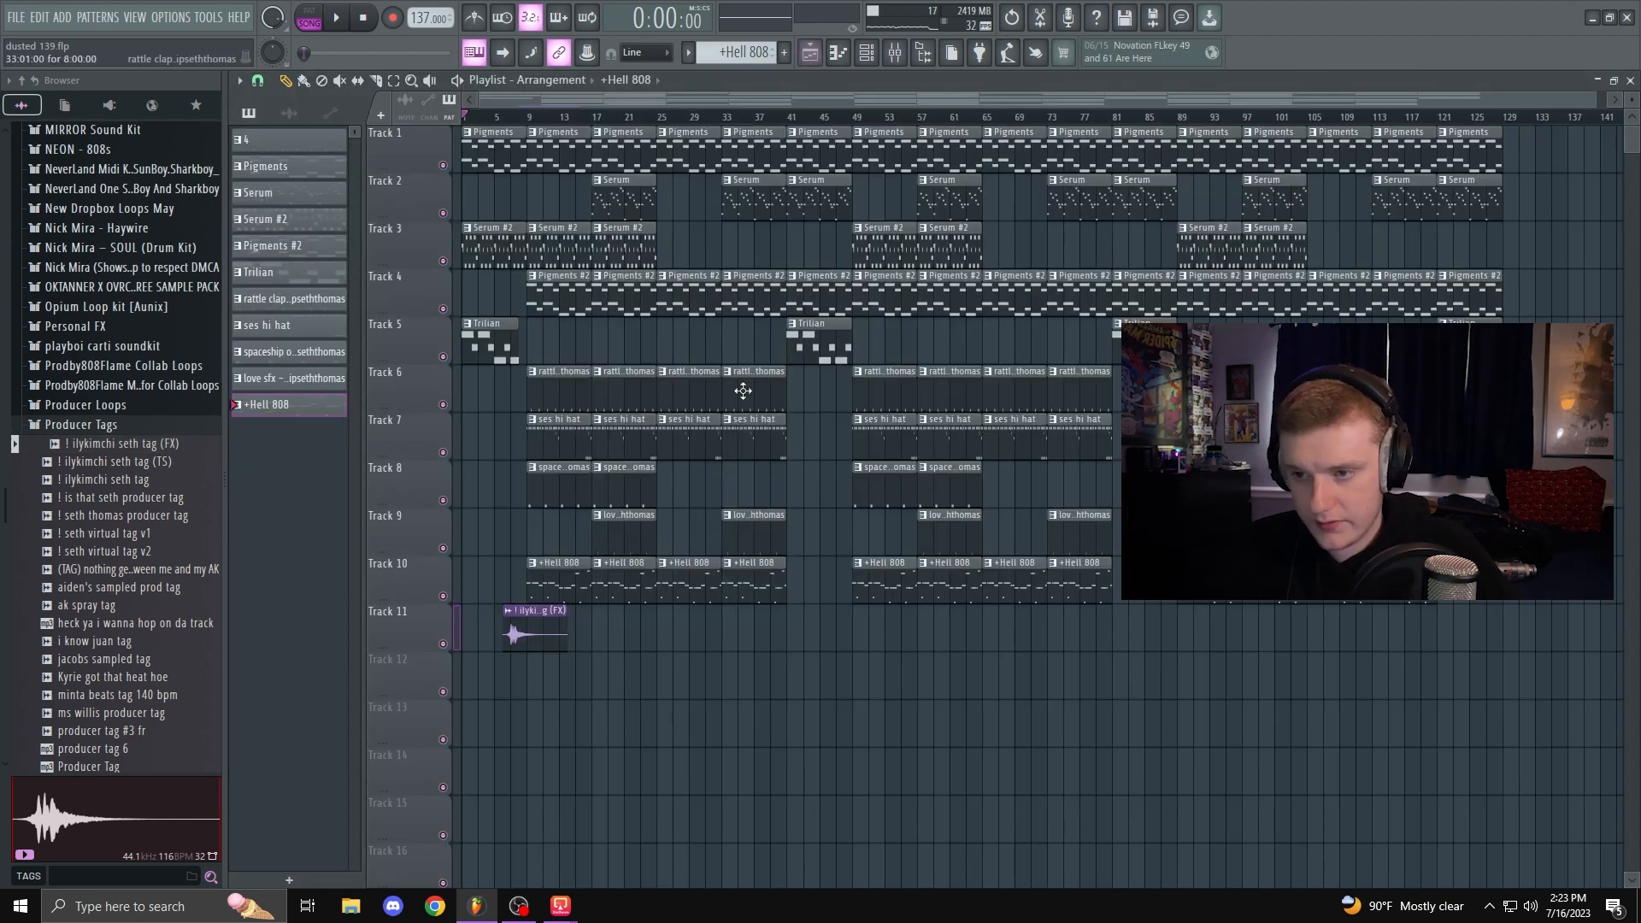
click(535, 115)
click(363, 17)
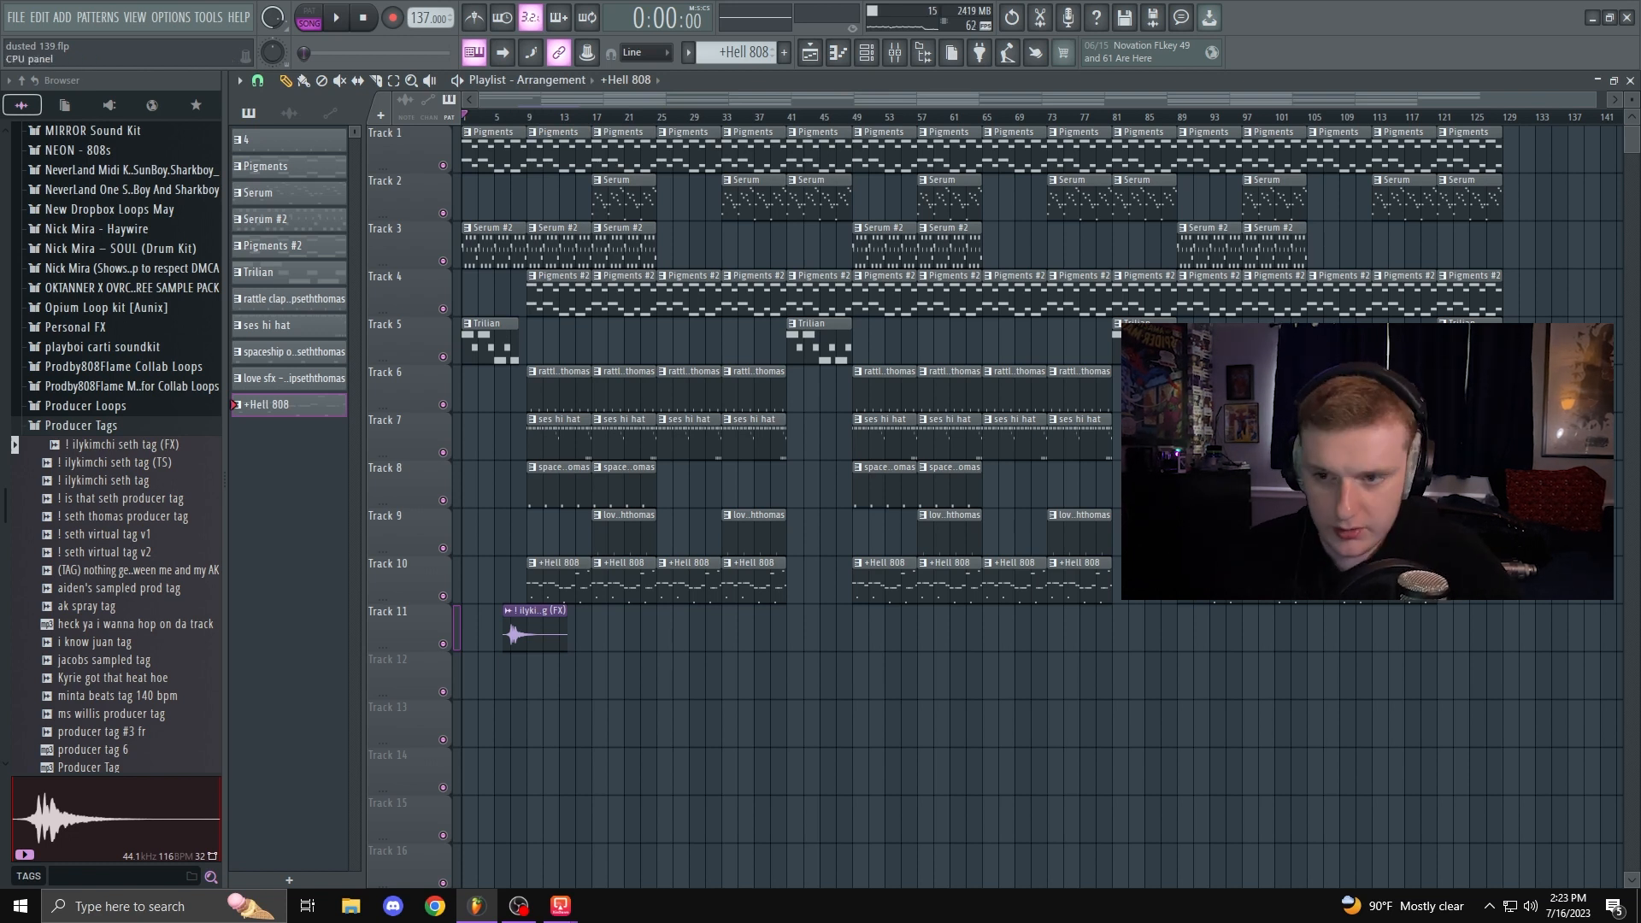
click(901, 65)
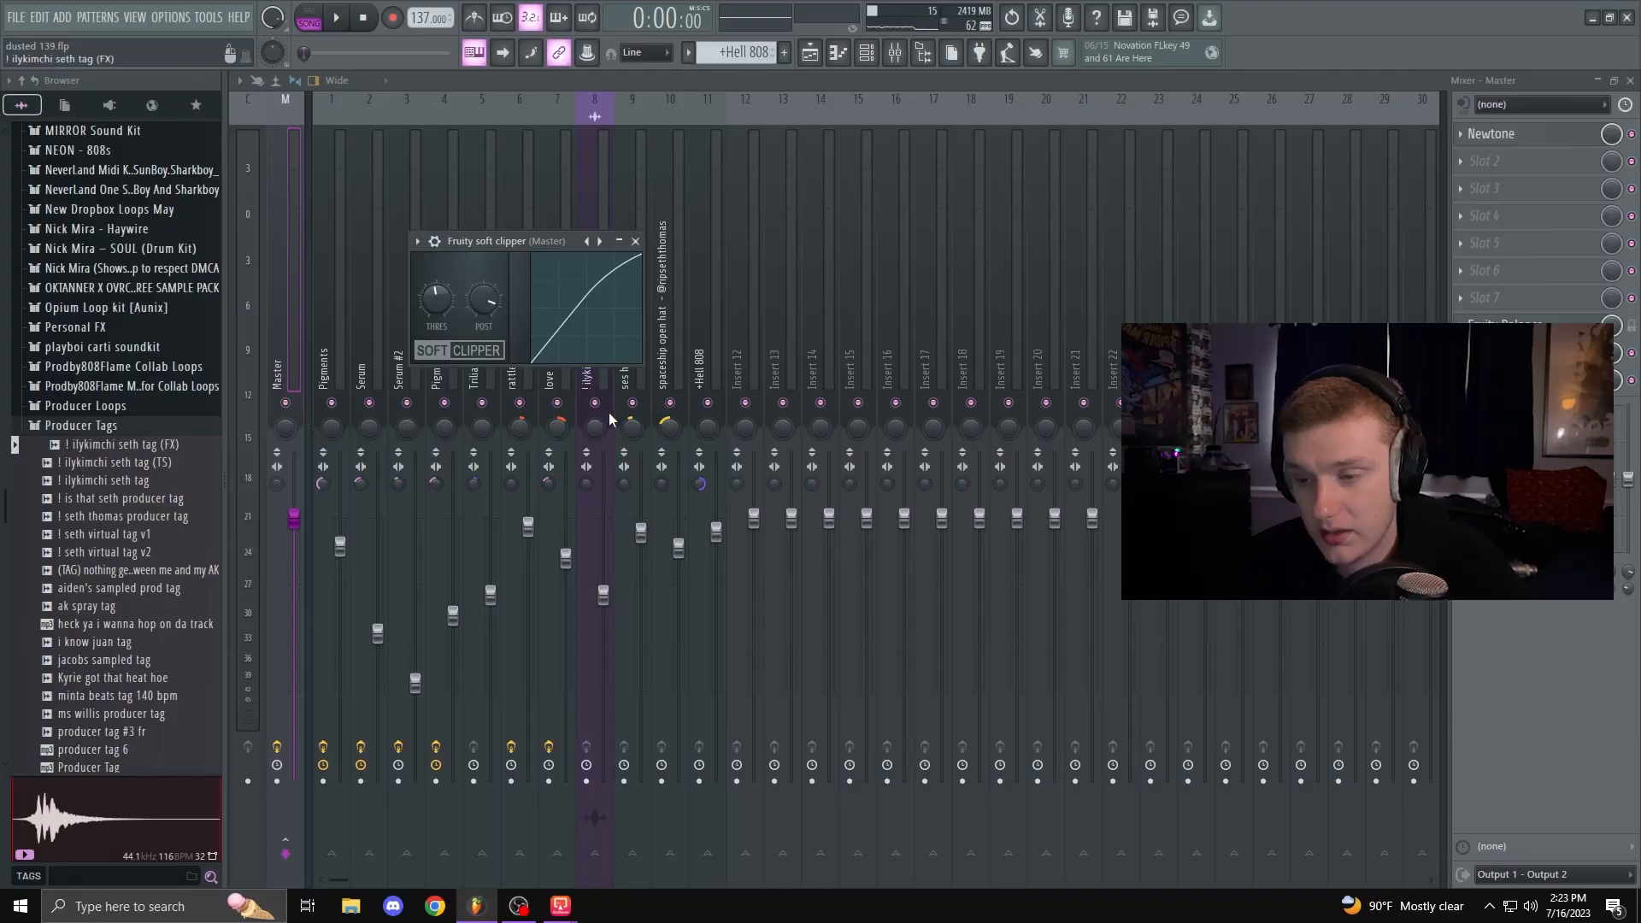
click(809, 53)
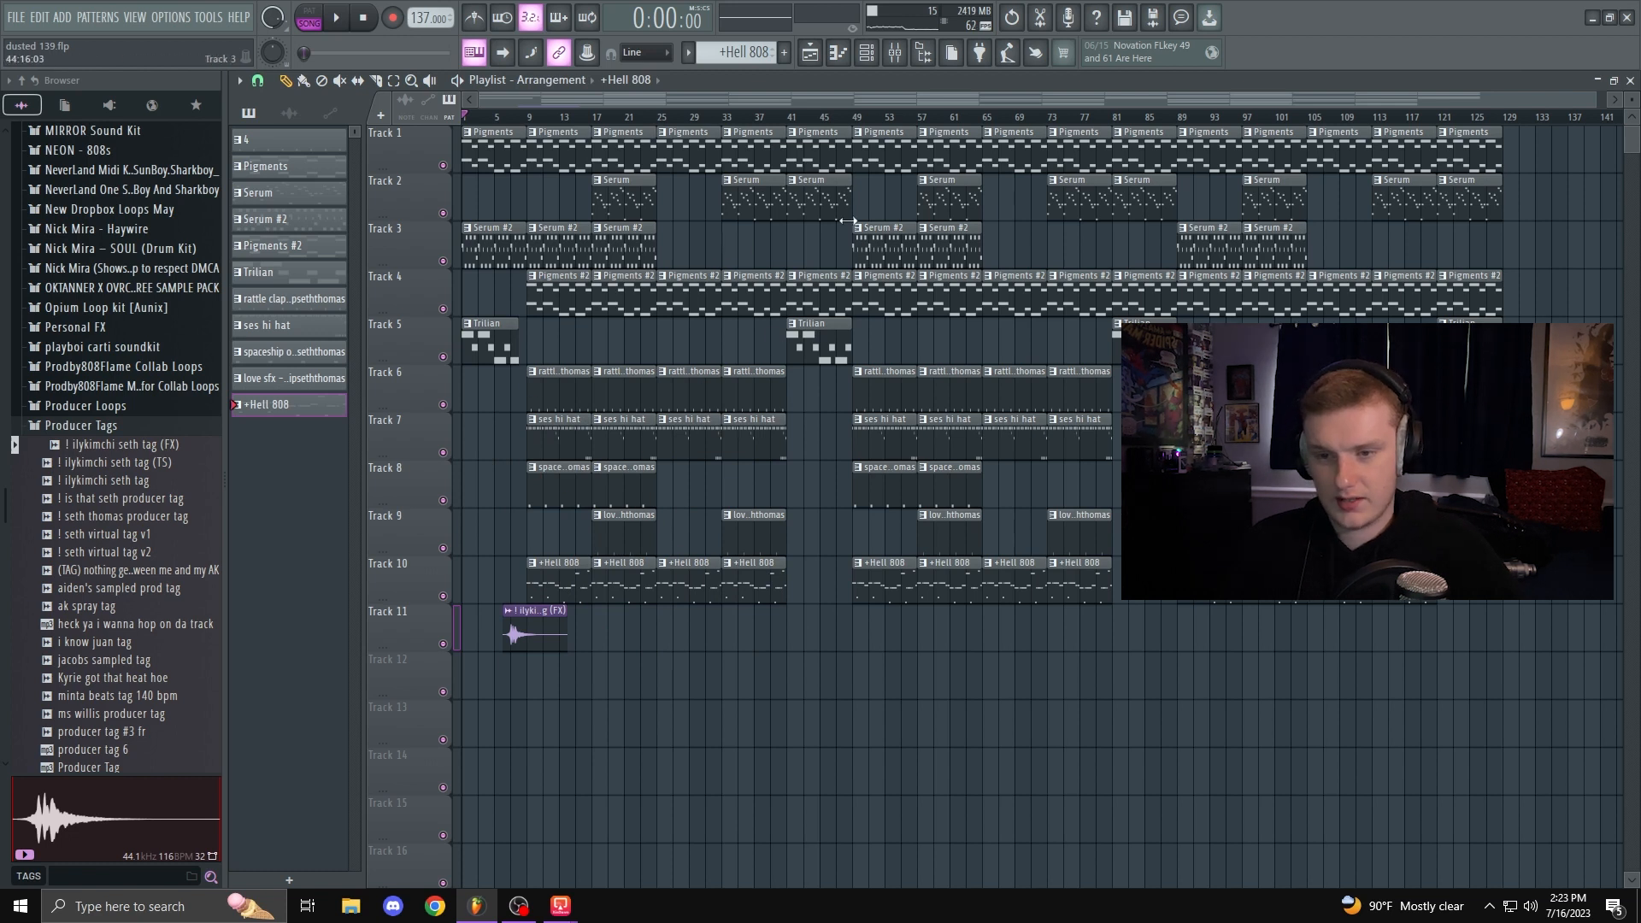
Step: Lower mixer tracks 1 to 5, Pigments through Trilian, together, bringing Trilian to about -7.6 dB, and return to the playlist
click(895, 52)
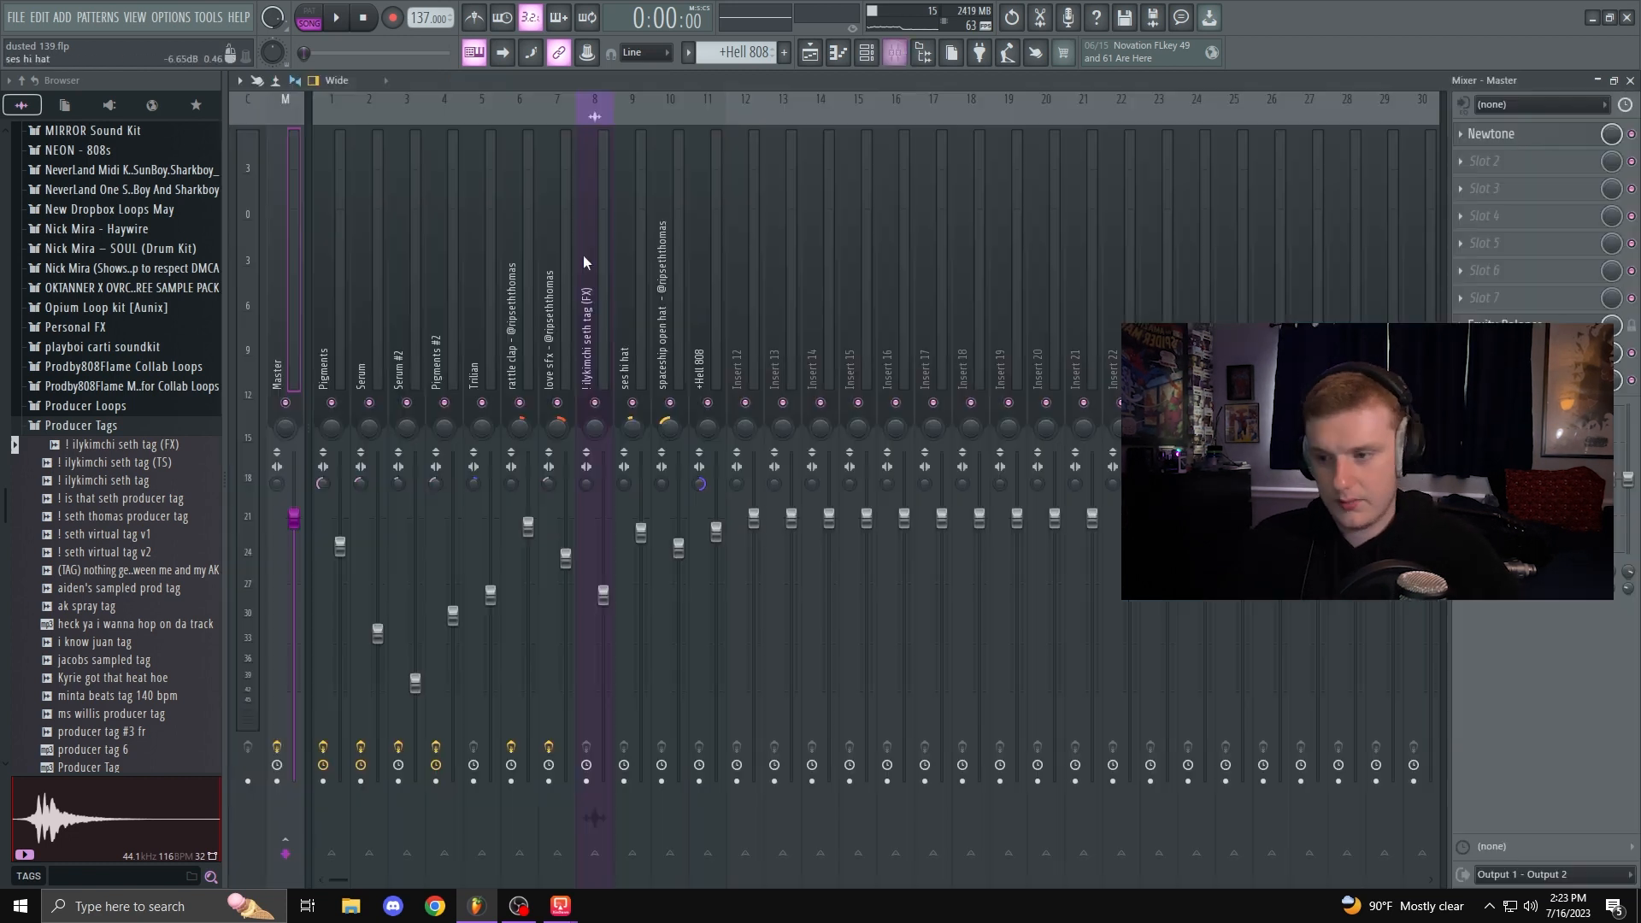
drag(470, 387, 324, 388)
drag(490, 596, 490, 601)
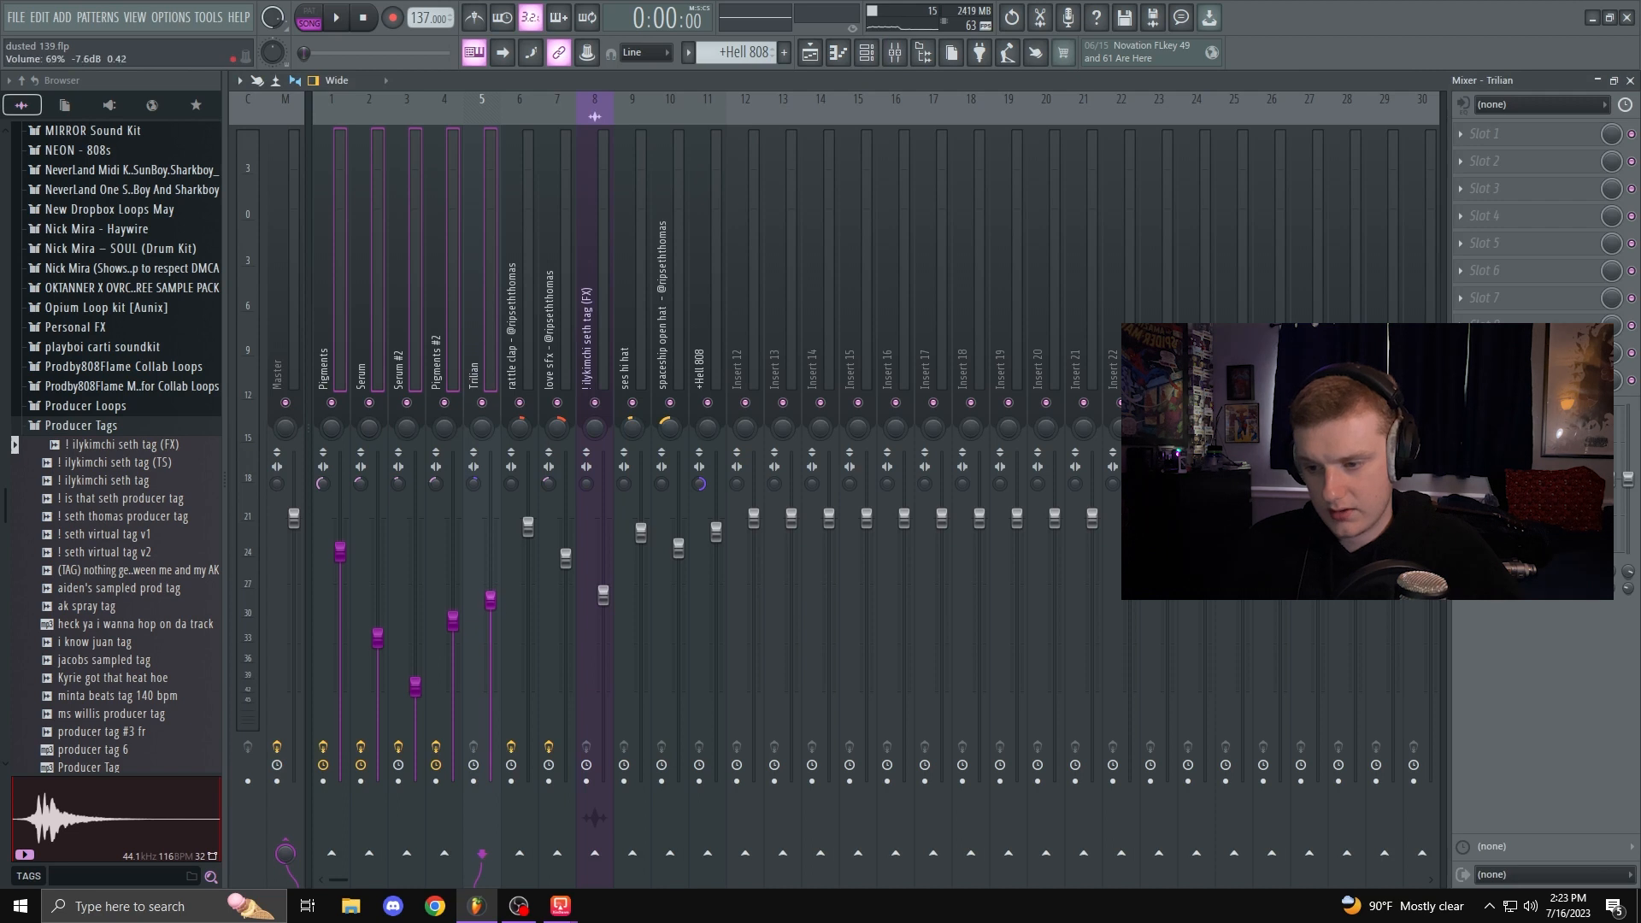
key(F5)
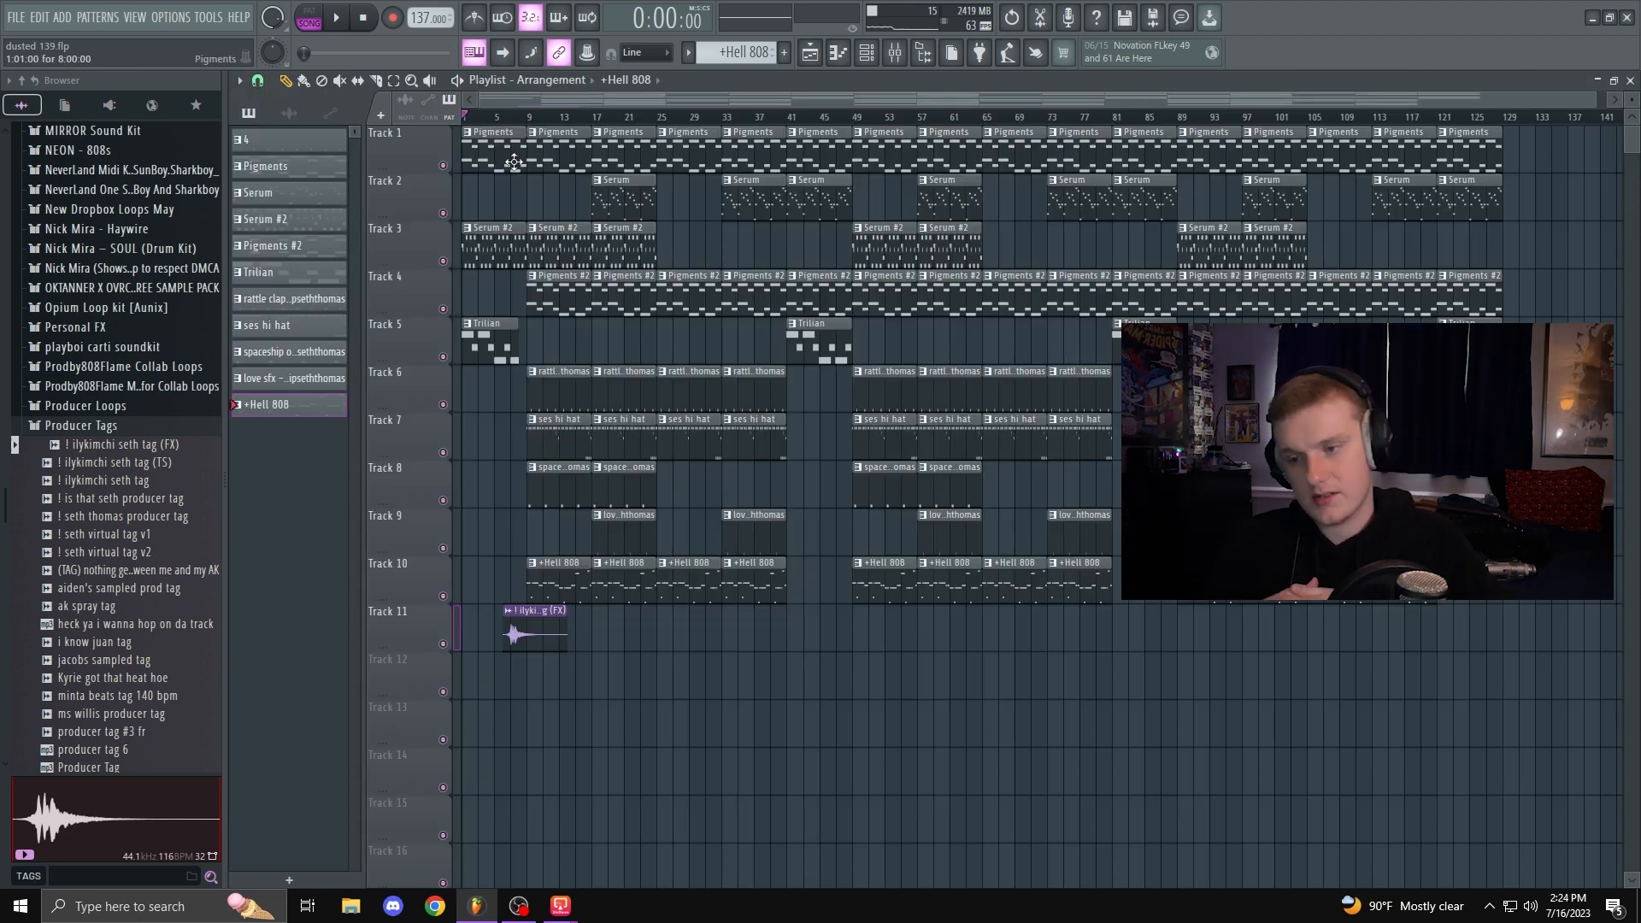